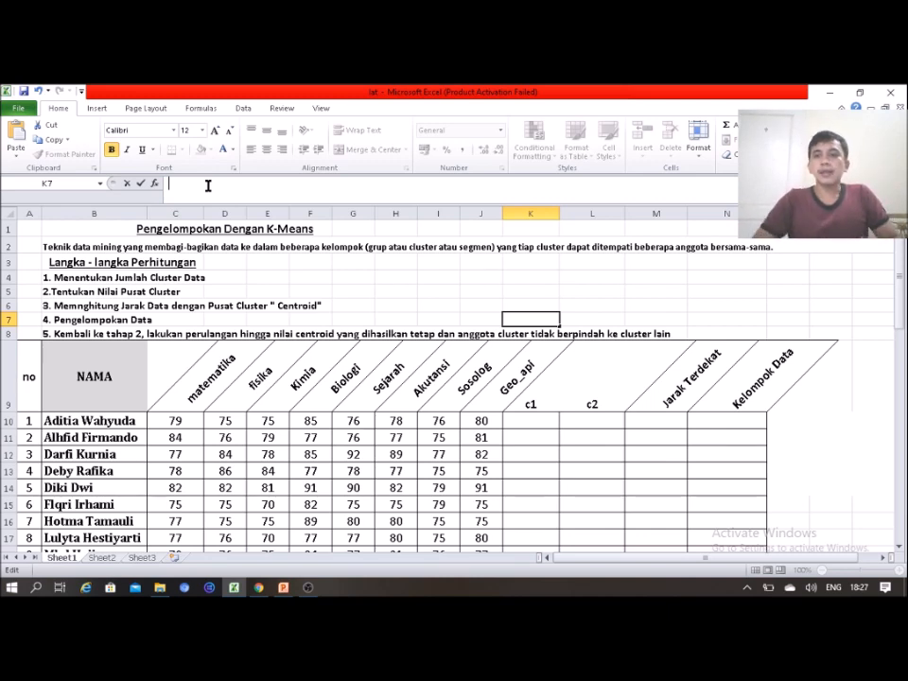
Step: Review the student score table in Excel and the matching "Contoh Kasus" data slide in PowerPoint
{"action": "left_click_drag", "start_coordinate": [901, 273], "coordinate": [903, 299]}
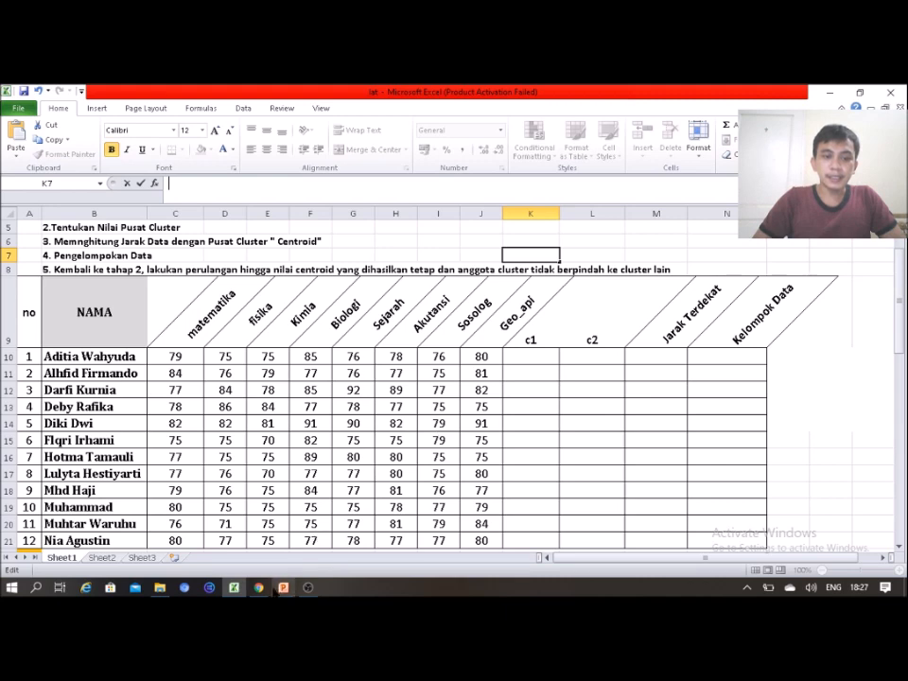
{"action": "left_click", "coordinate": [283, 587]}
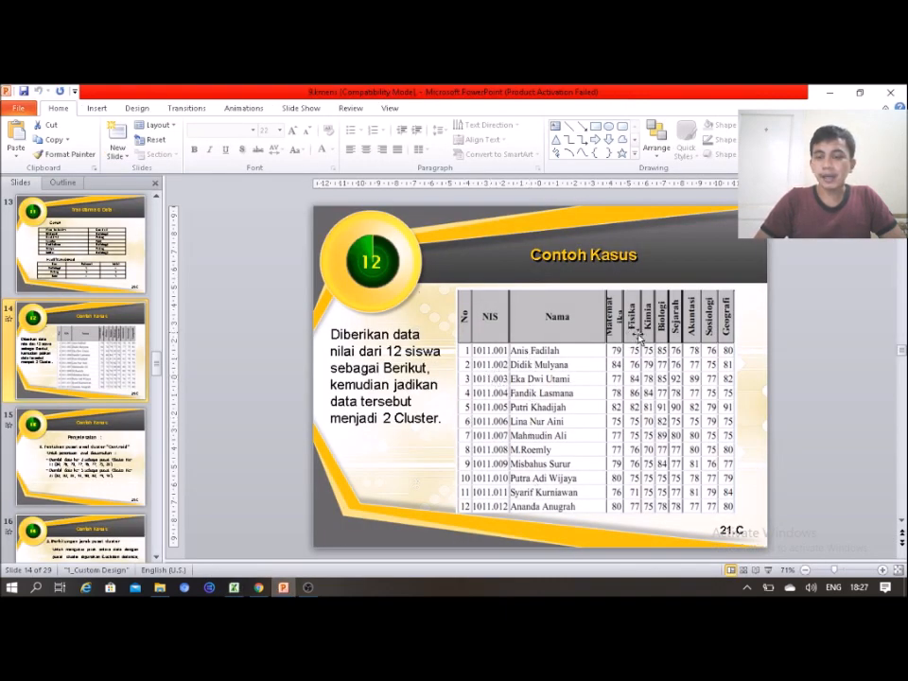
{"action": "left_click", "coordinate": [238, 589]}
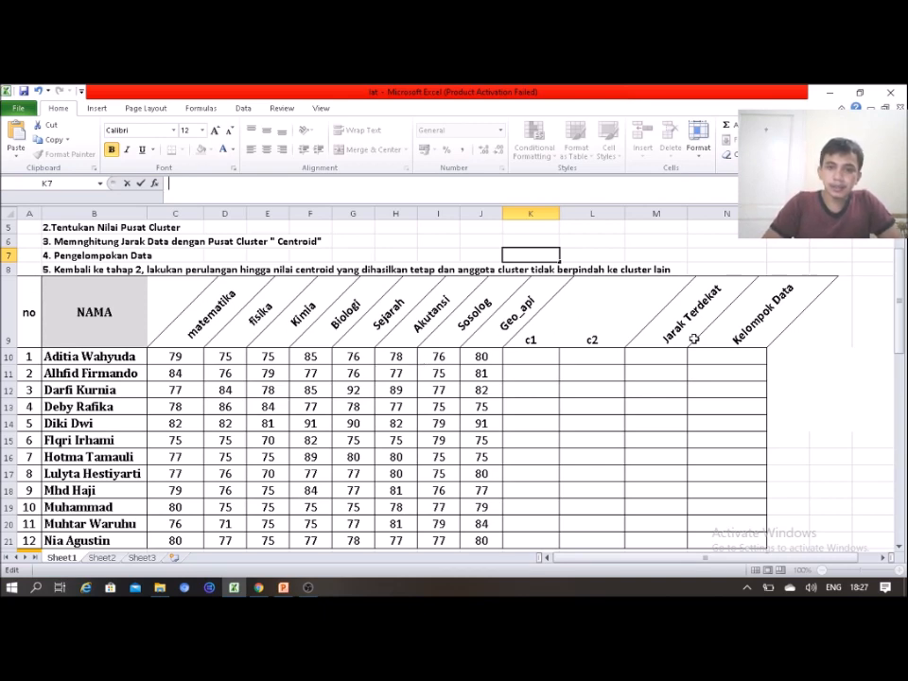
{"action": "left_click_drag", "start_coordinate": [900, 324], "coordinate": [901, 273]}
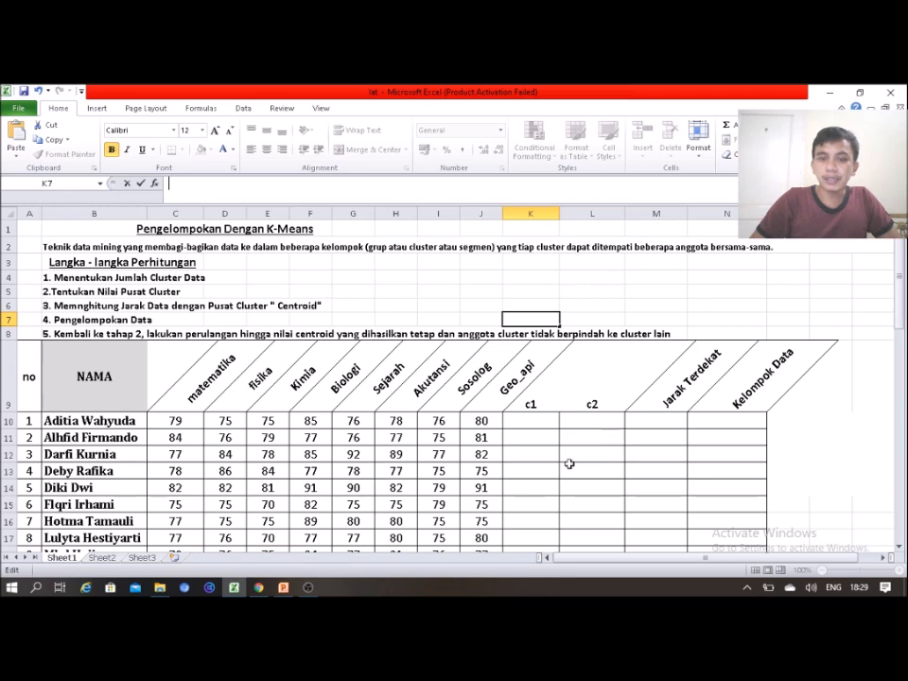
Step: Compare the initial centroids on PowerPoint slide 15 with the score table and the cluster 1 and Cluster 2 rows in Excel
{"action": "left_click", "coordinate": [280, 587]}
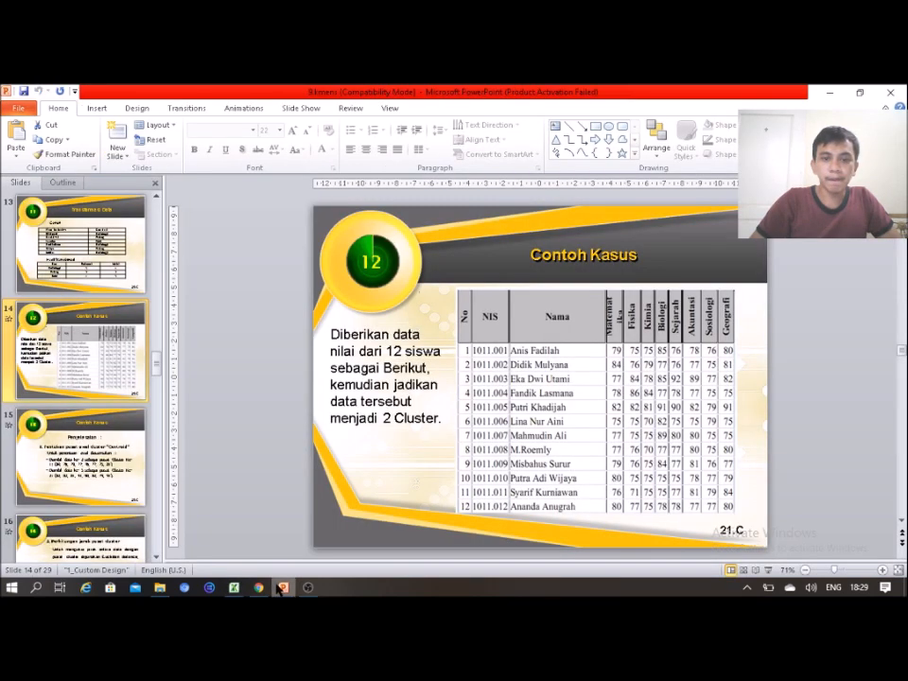
{"action": "left_click", "coordinate": [140, 466]}
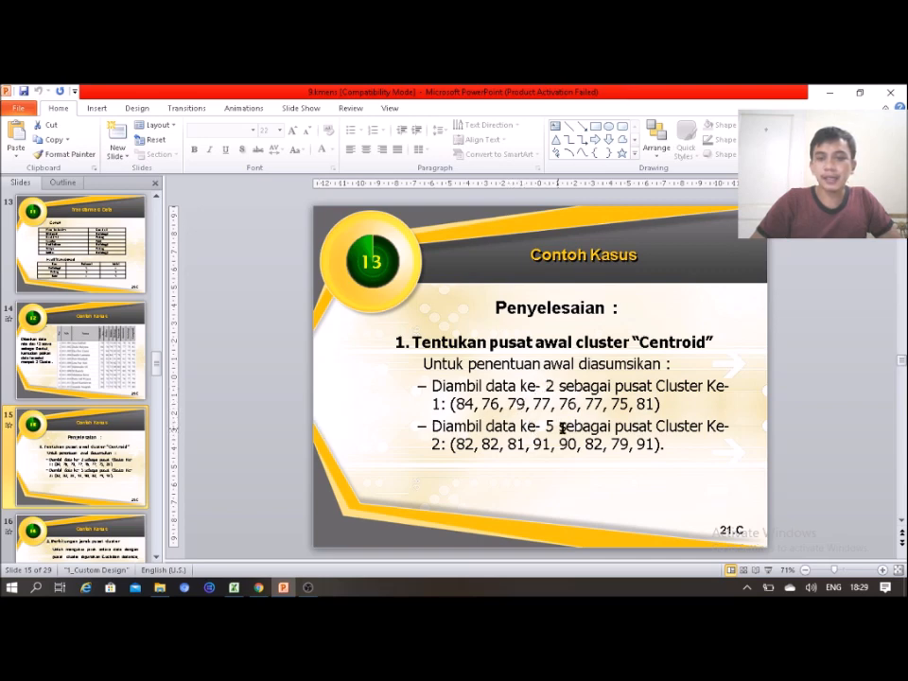
{"action": "mouse_move", "coordinate": [257, 586]}
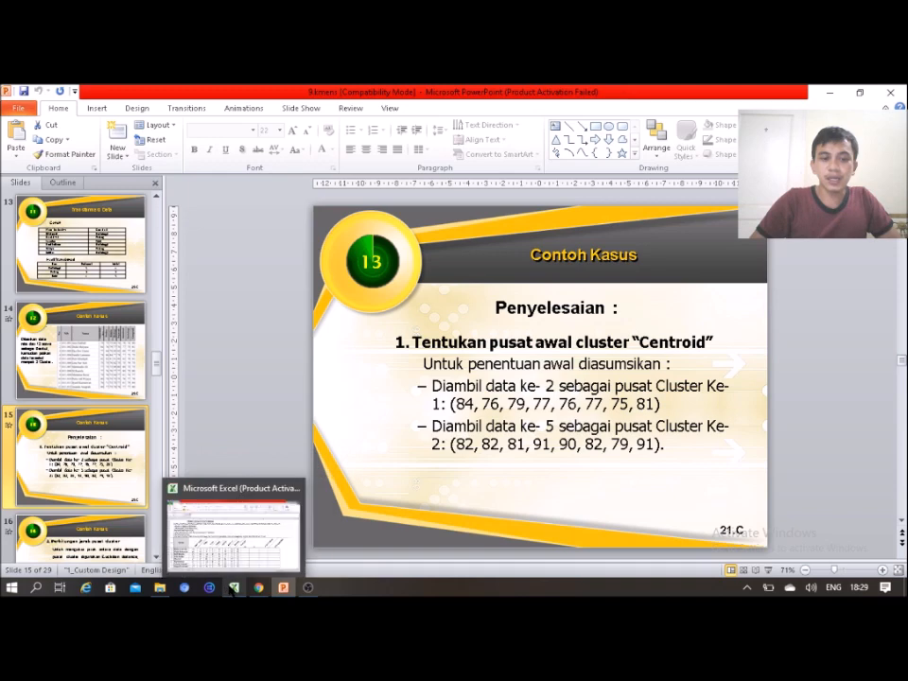
{"action": "left_click", "coordinate": [232, 587]}
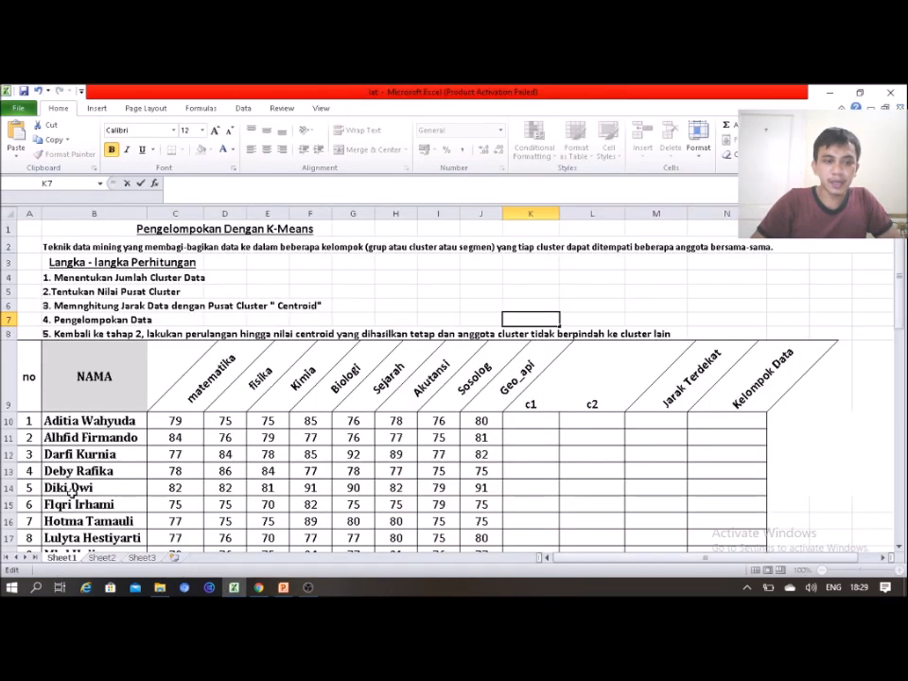
{"action": "left_click_drag", "start_coordinate": [901, 298], "coordinate": [901, 345]}
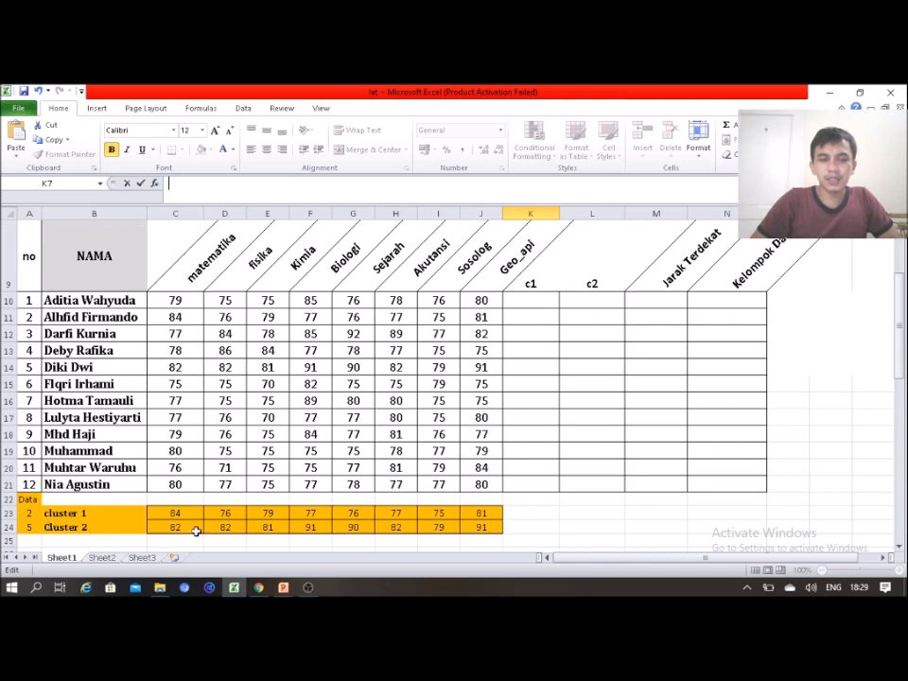
{"action": "left_click_drag", "start_coordinate": [902, 362], "coordinate": [901, 308]}
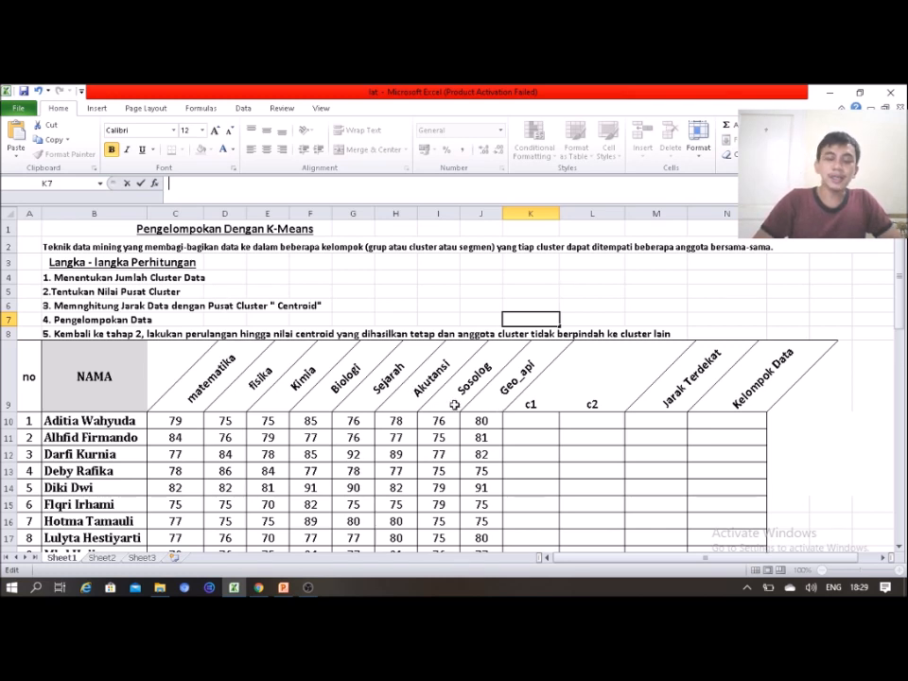
{"action": "left_click", "coordinate": [168, 421]}
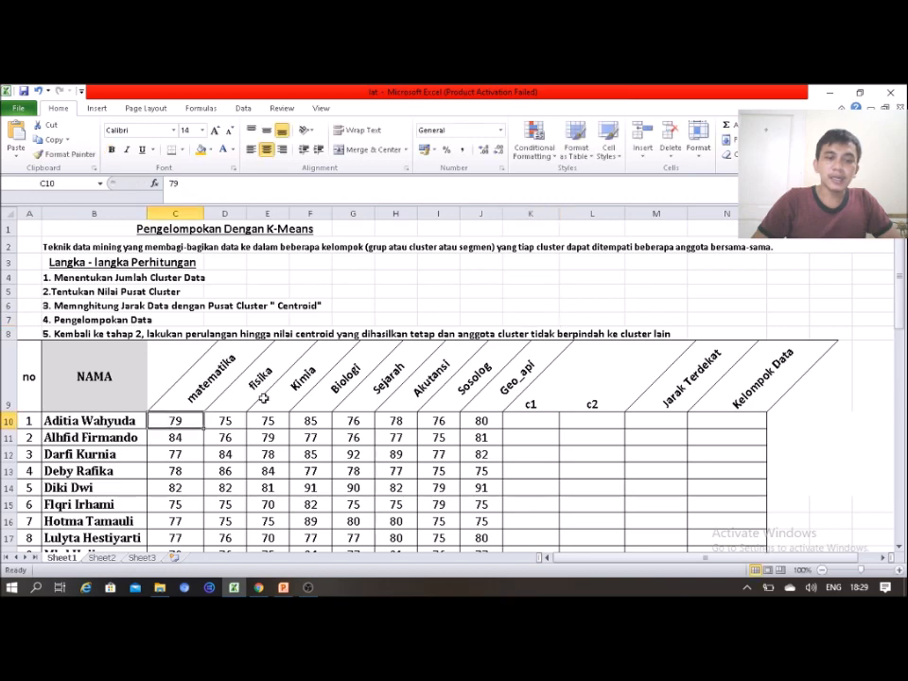
{"action": "left_click_drag", "start_coordinate": [898, 300], "coordinate": [892, 371]}
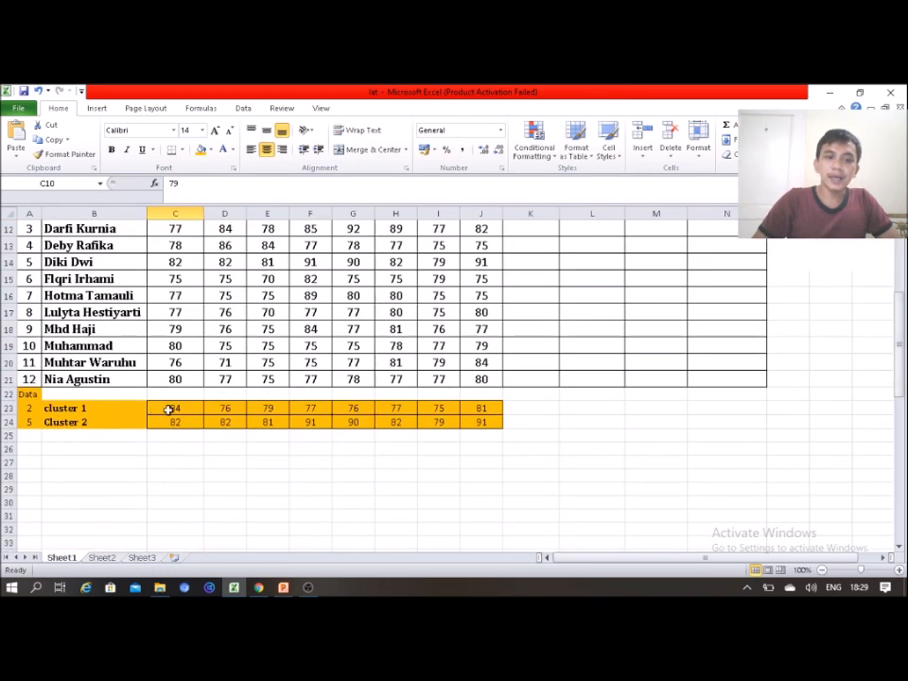
{"action": "left_click_drag", "start_coordinate": [903, 352], "coordinate": [904, 255]}
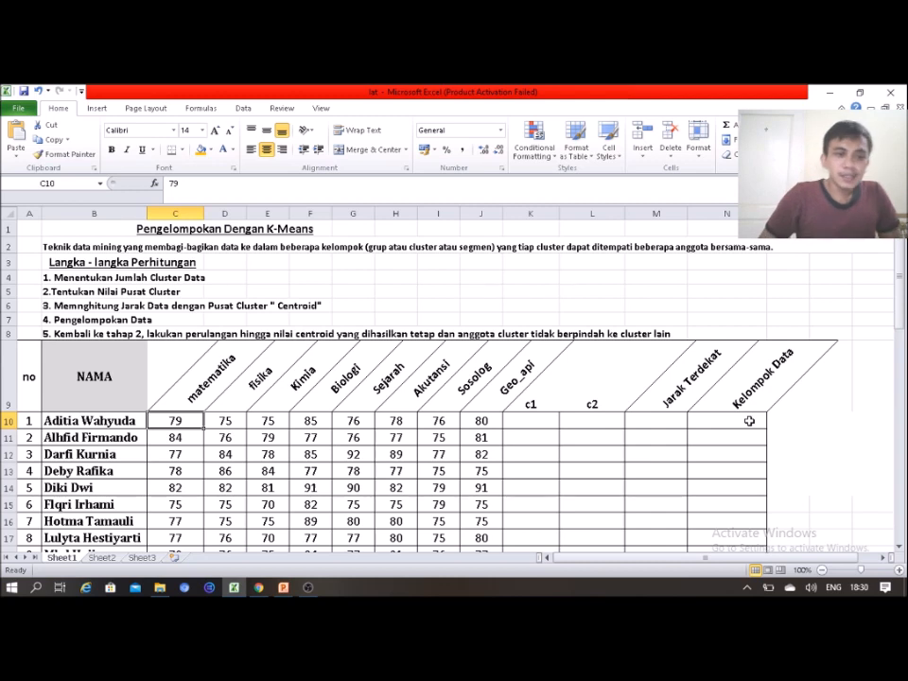
Step: Select cell K10, examine the Euclidean distance formula on PowerPoint's "Algoritma K-Means Clustering" slide, and return to Excel
{"action": "left_click", "coordinate": [540, 420]}
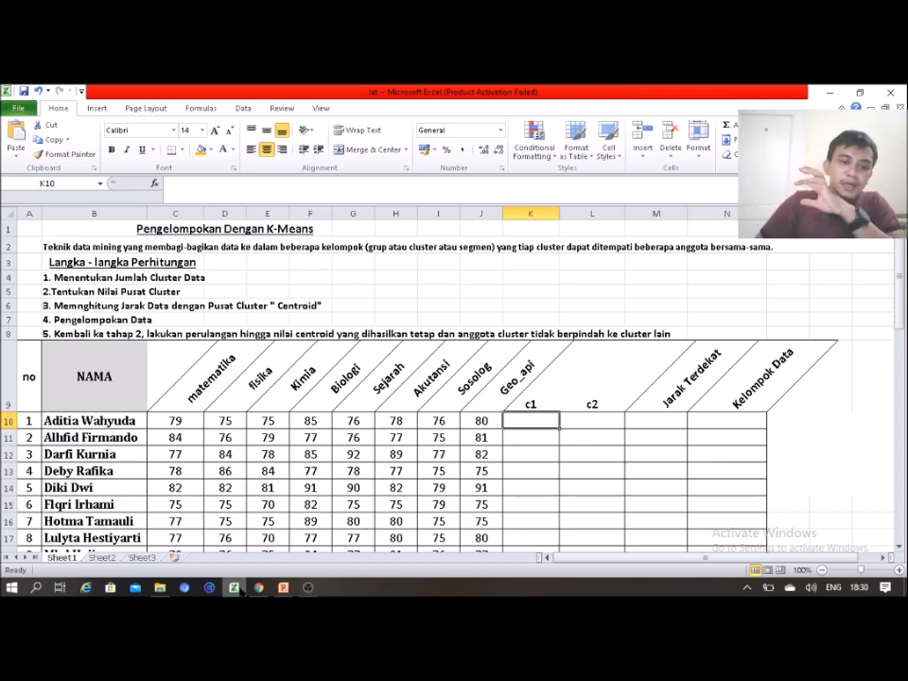
{"action": "left_click", "coordinate": [283, 587]}
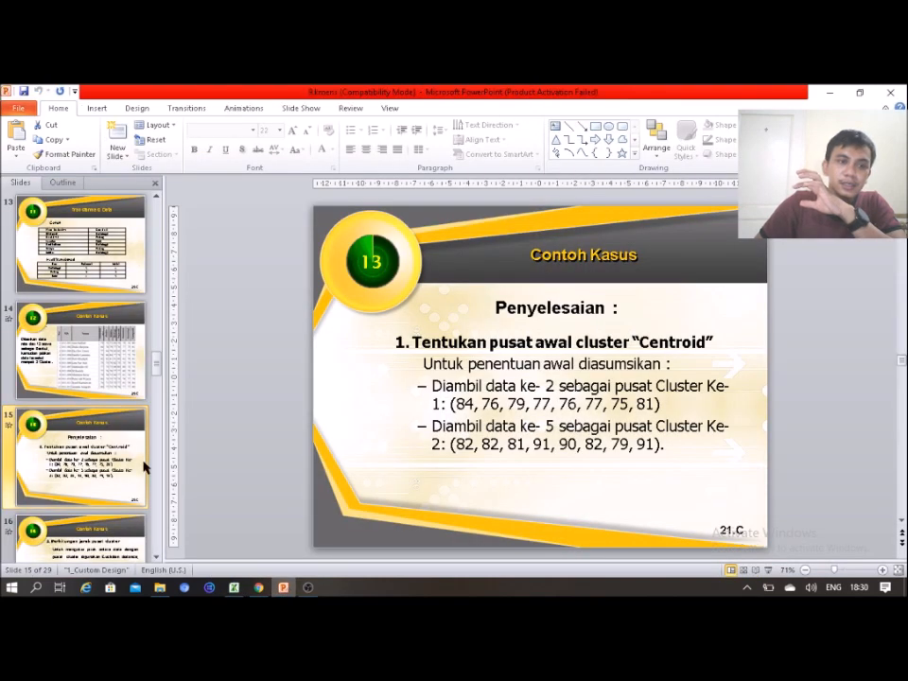
{"action": "left_click", "coordinate": [101, 374]}
{"action": "scroll", "coordinate": [103, 402], "scroll_direction": "up", "scroll_amount": 1}
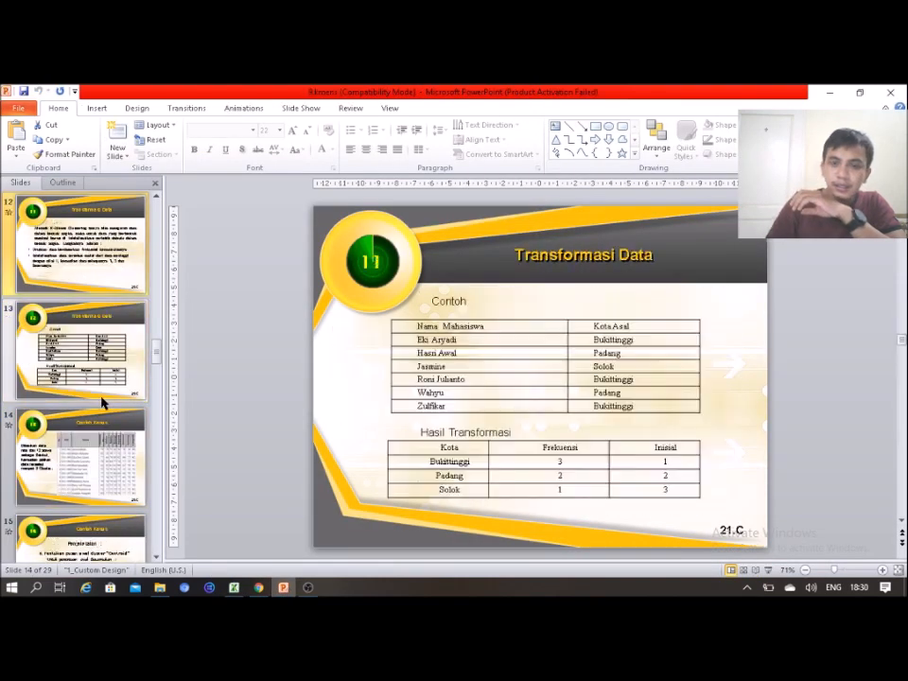
{"action": "key", "text": "Up"}
{"action": "key", "text": "Up"}
{"action": "key", "text": "Down"}
{"action": "key", "text": "Up"}
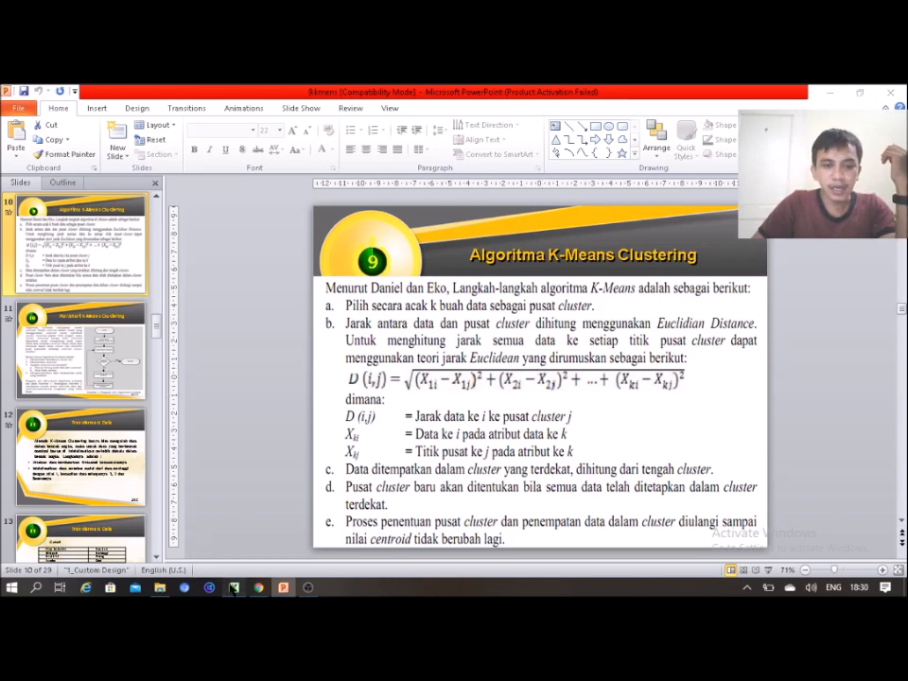
{"action": "left_click", "coordinate": [234, 588]}
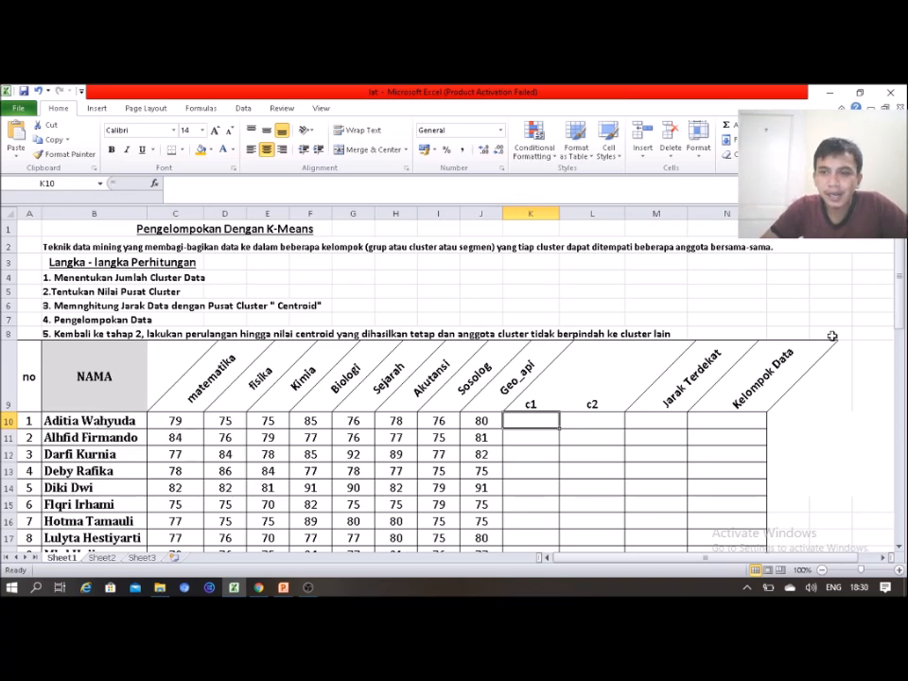
Step: Start the c1 distance formula in K10 as =sqrt(C10-C23, using the first student's matematika score and the cluster 1 centroid
{"action": "left_click_drag", "start_coordinate": [901, 319], "coordinate": [906, 348]}
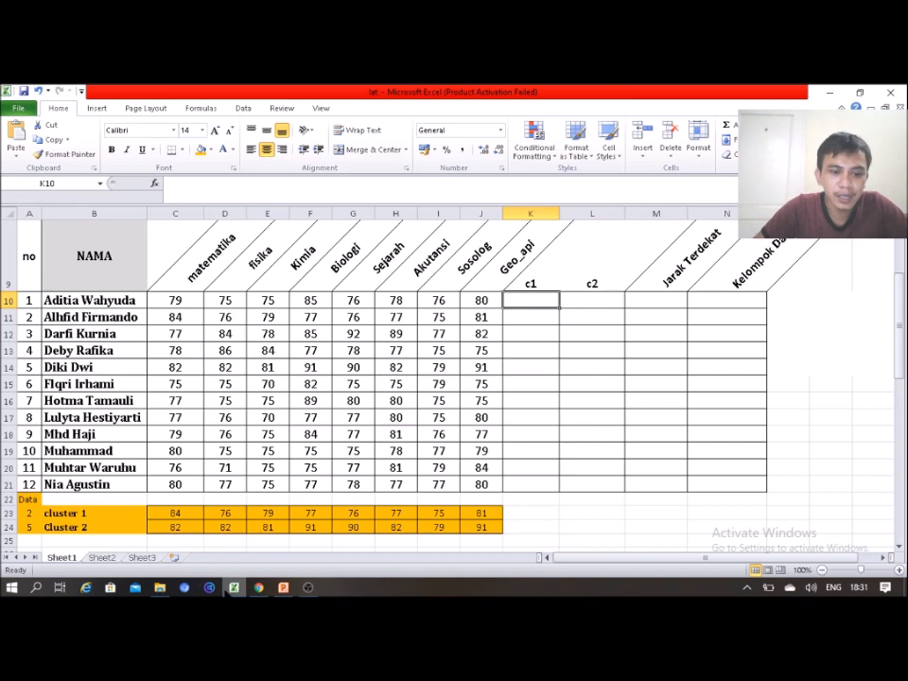
{"action": "left_click", "coordinate": [281, 589]}
{"action": "left_click", "coordinate": [281, 589]}
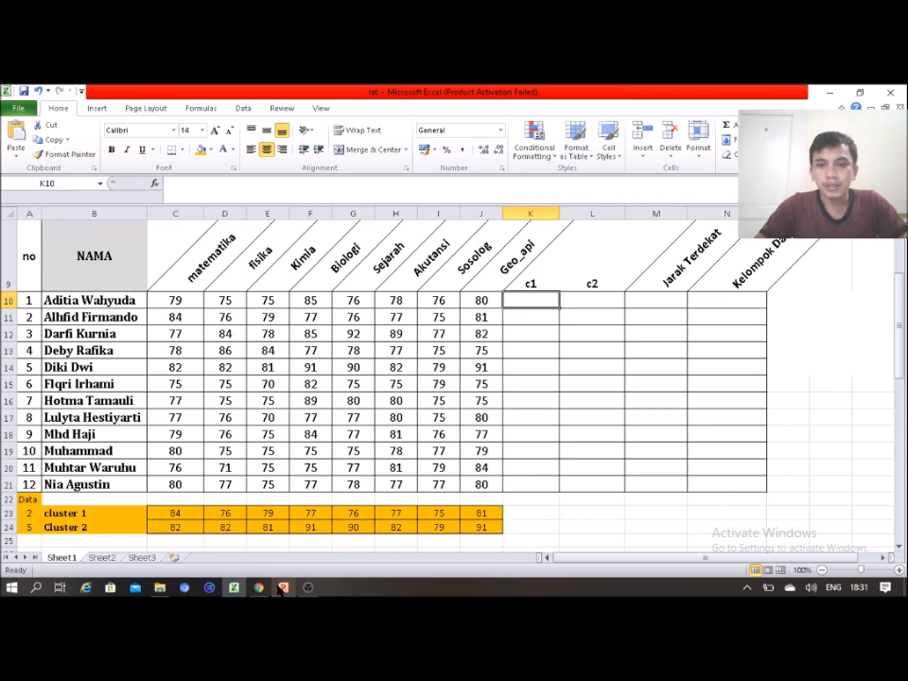
{"action": "type", "text": "=sq"}
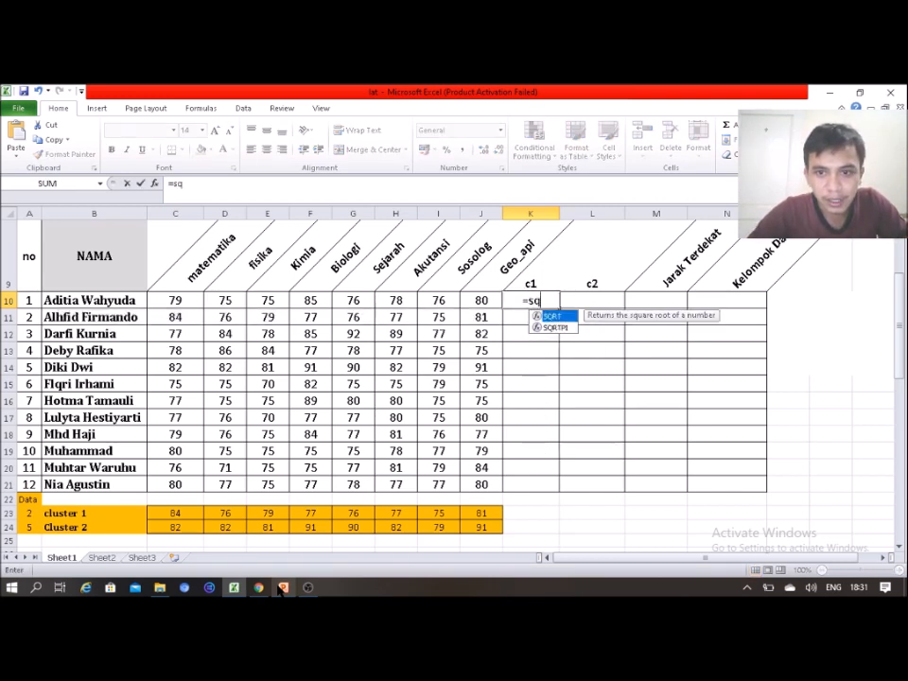
{"action": "type", "text": "rt"}
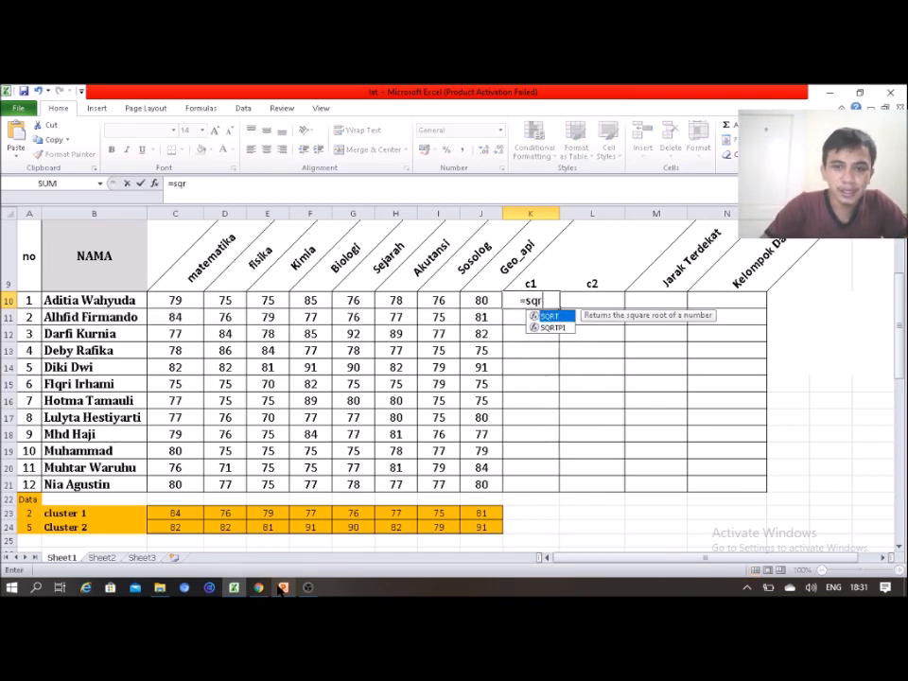
{"action": "type", "text": "("}
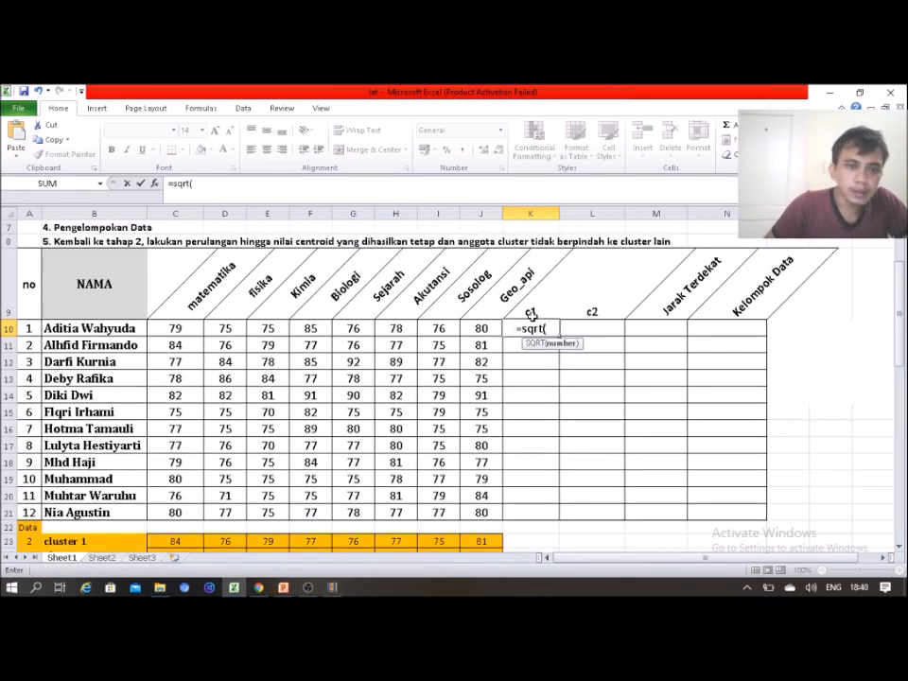
{"action": "left_click", "coordinate": [182, 329]}
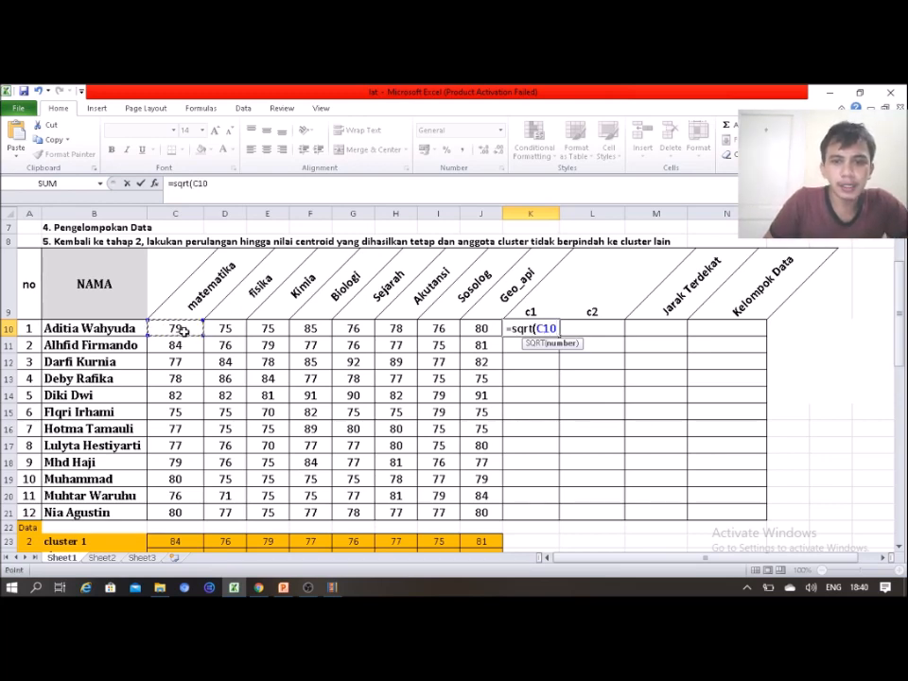
{"action": "type", "text": "-"}
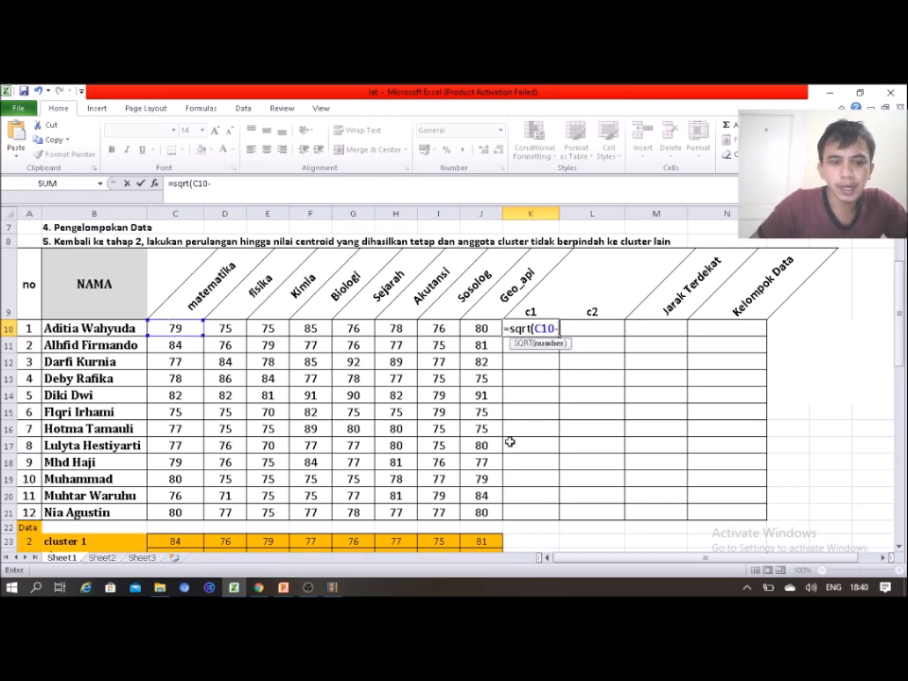
{"action": "left_click", "coordinate": [180, 540]}
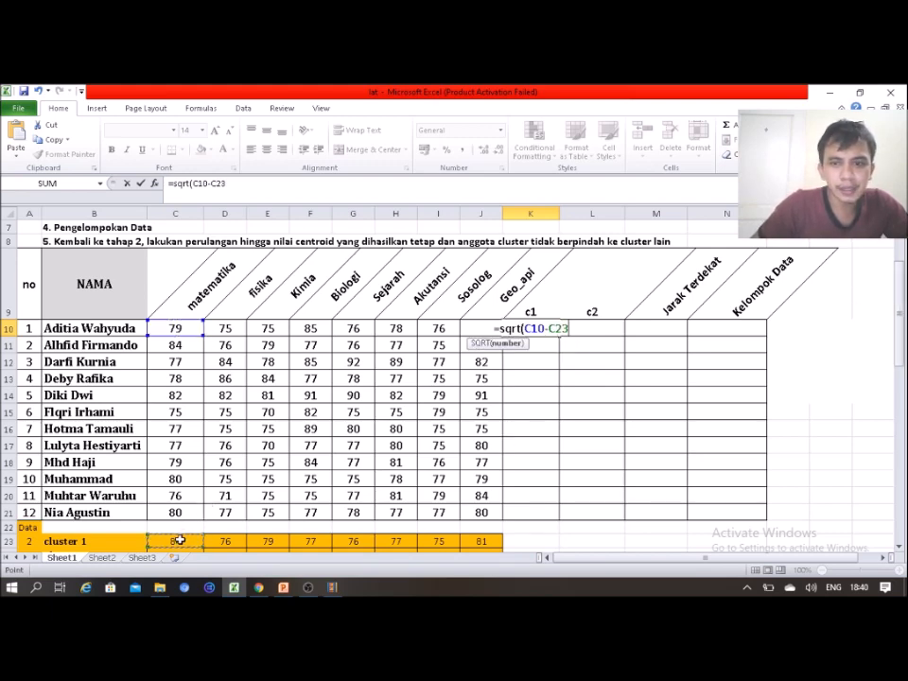
Step: Make the centroid reference in the K10 formula absolute as $C$23
{"action": "left_click", "coordinate": [547, 327]}
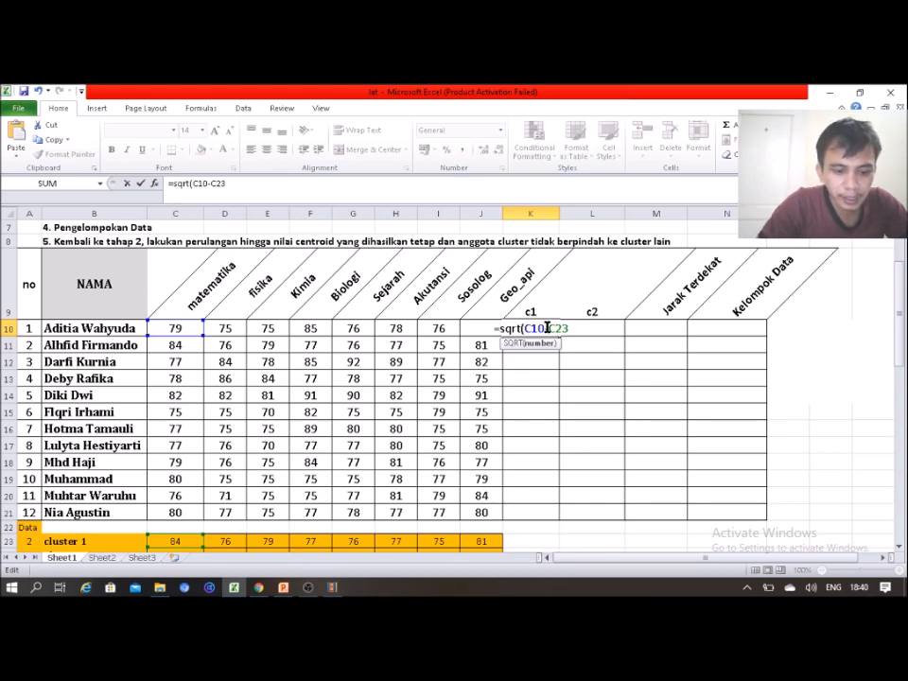
{"action": "type", "text": "$C$"}
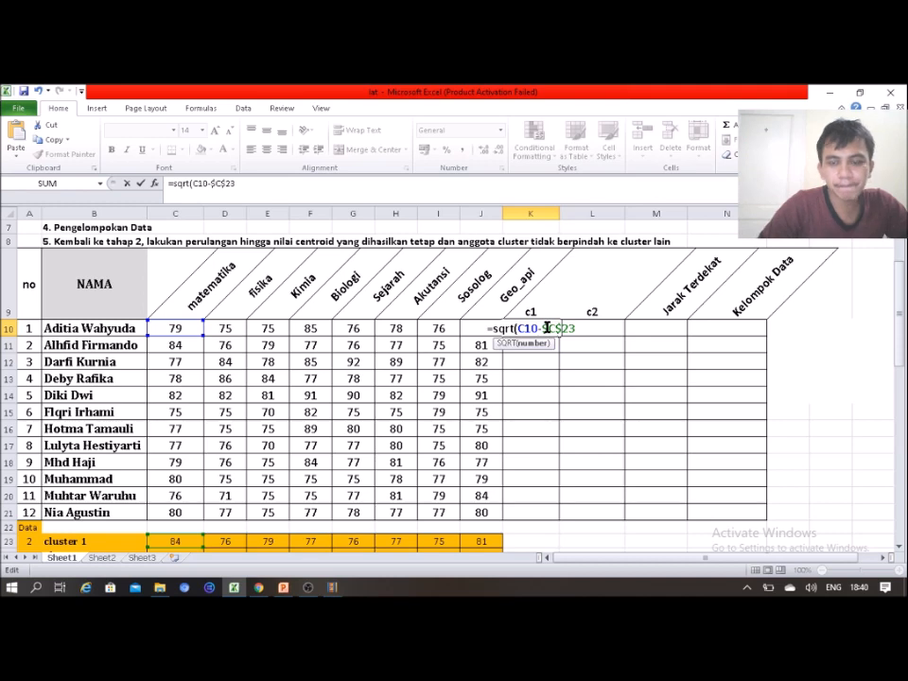
{"action": "key", "text": "Right"}
{"action": "type", "text": "$23"}
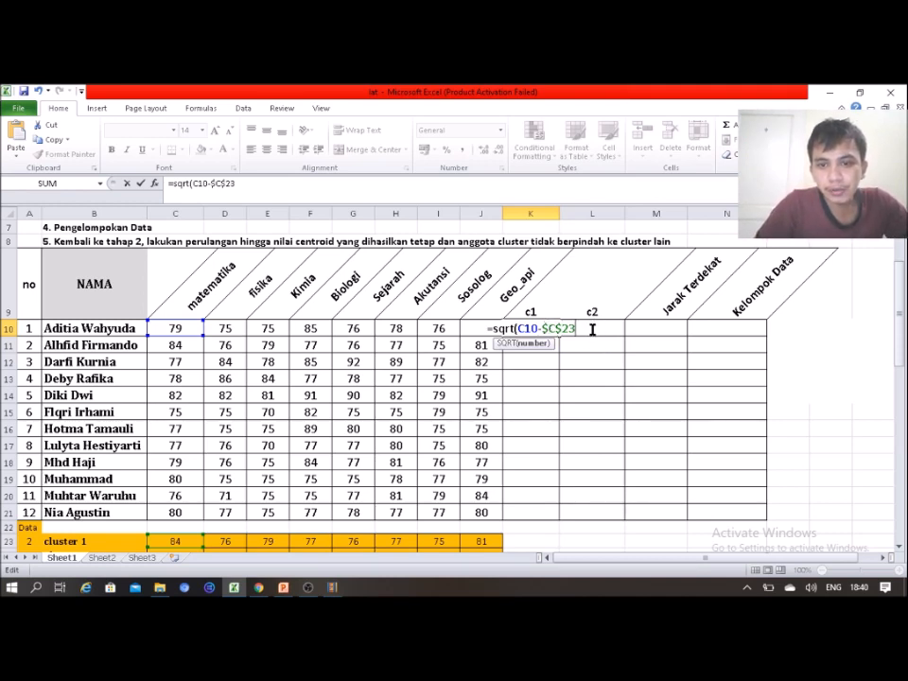
Step: Square the first difference in the K10 formula so that it reads =sqrt((C10-$C$23)^2)
{"action": "type", "text": ")"}
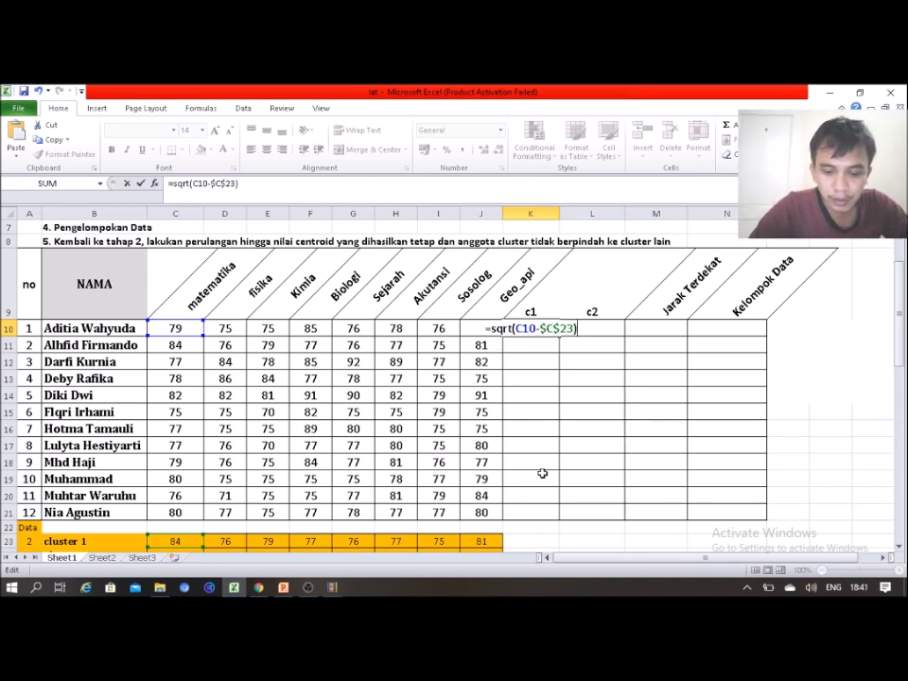
{"action": "type", "text": "^2"}
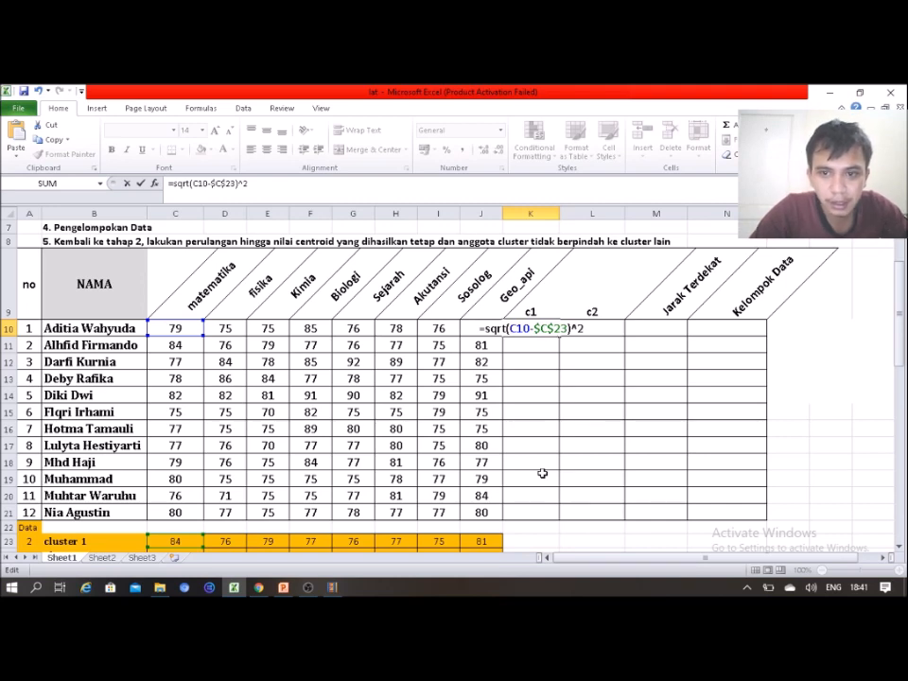
{"action": "type", "text": ")"}
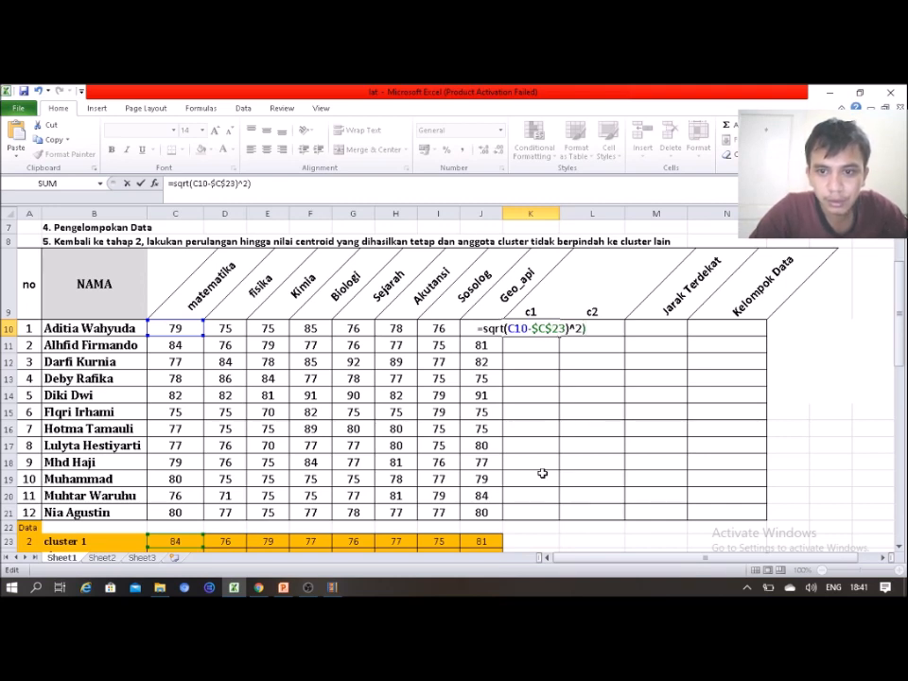
{"action": "left_click", "coordinate": [507, 329]}
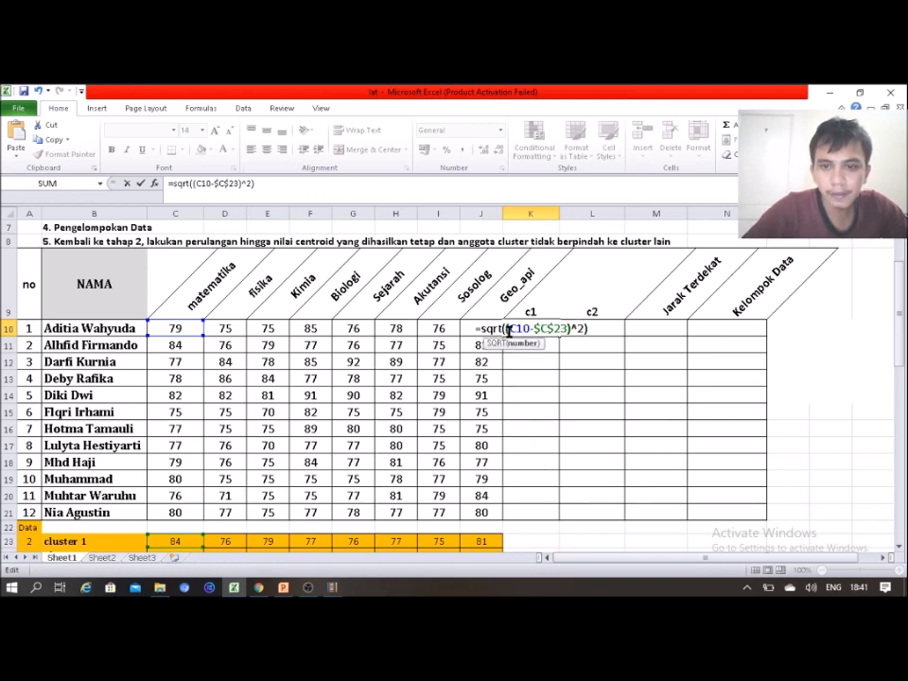
{"action": "type", "text": "("}
{"action": "left_click", "coordinate": [594, 327]}
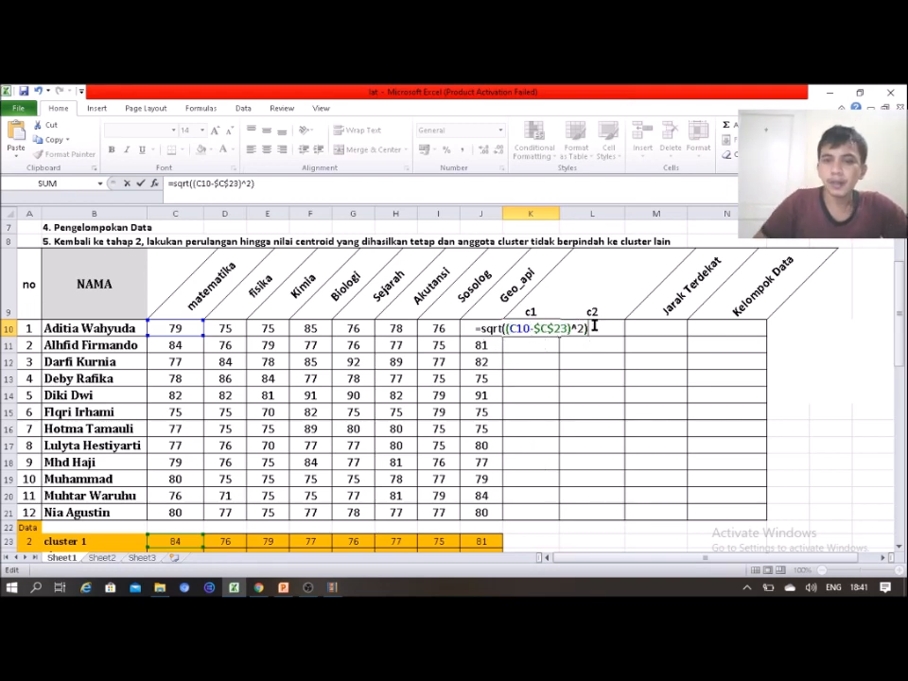
Step: Extend the K10 formula with a plus sign and an open parenthesis before the first student's fisika score, D10
{"action": "type", "text": "-"}
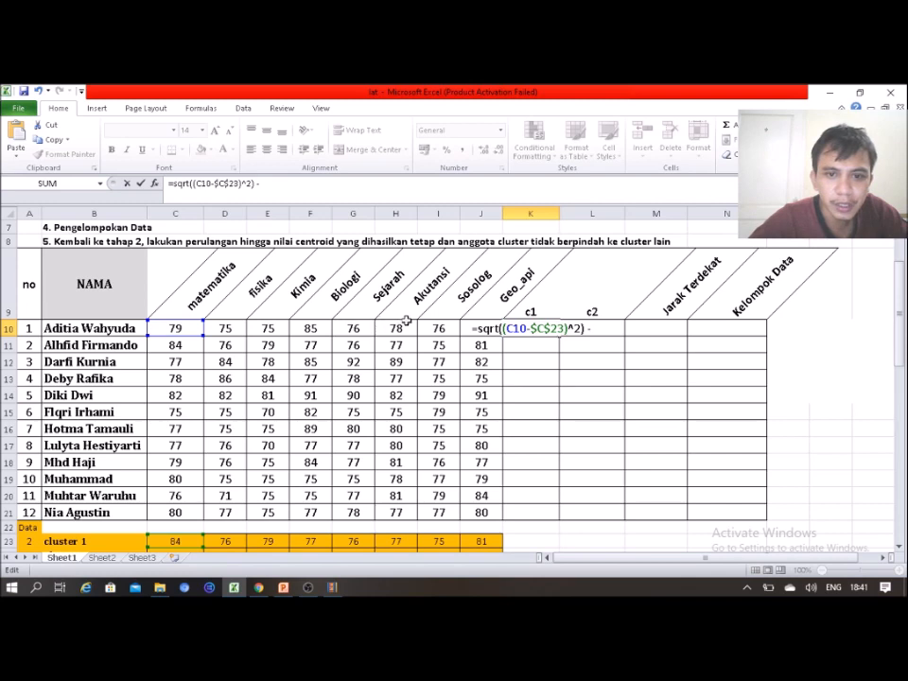
{"action": "left_click", "coordinate": [237, 330]}
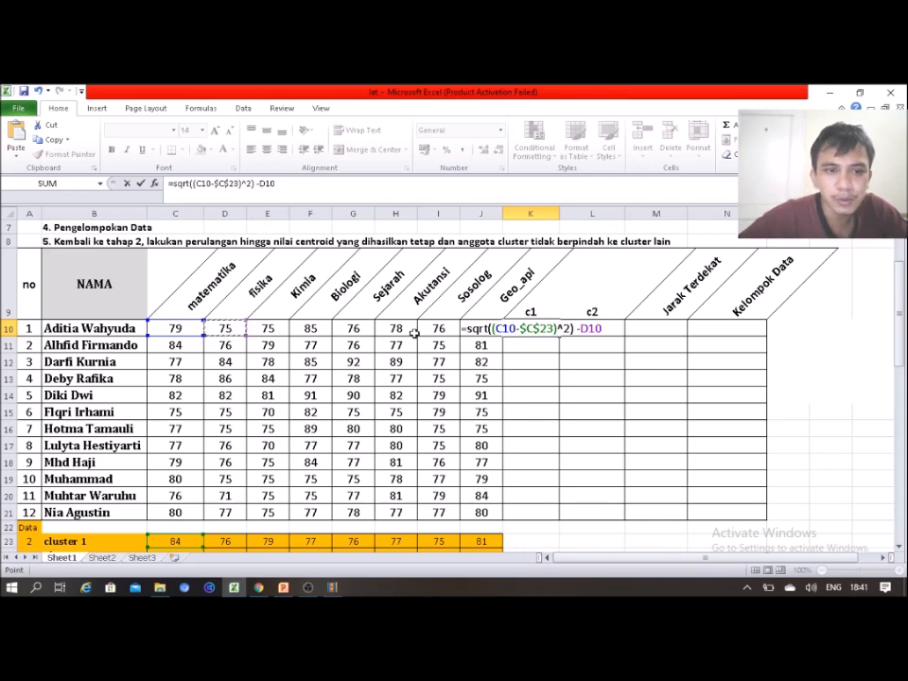
{"action": "left_click", "coordinate": [581, 329]}
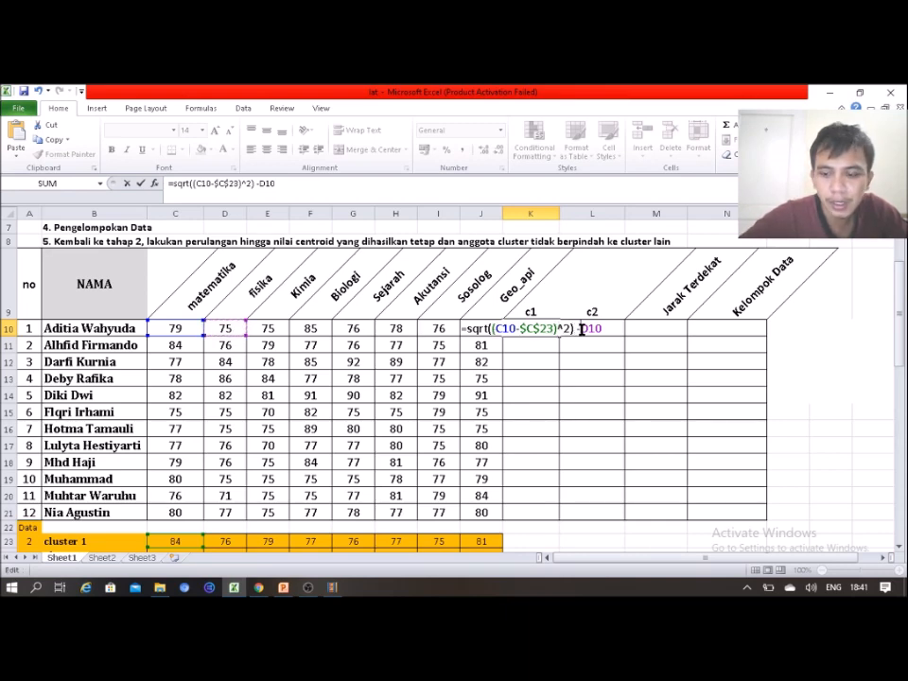
{"action": "key", "text": "BackSpace"}
{"action": "type", "text": "+"}
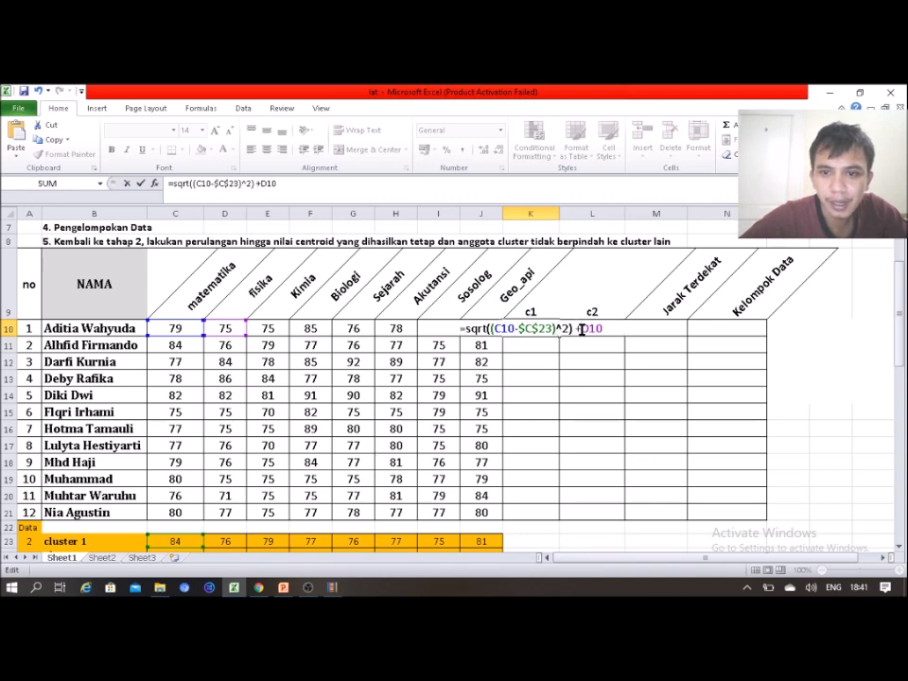
{"action": "type", "text": " ("}
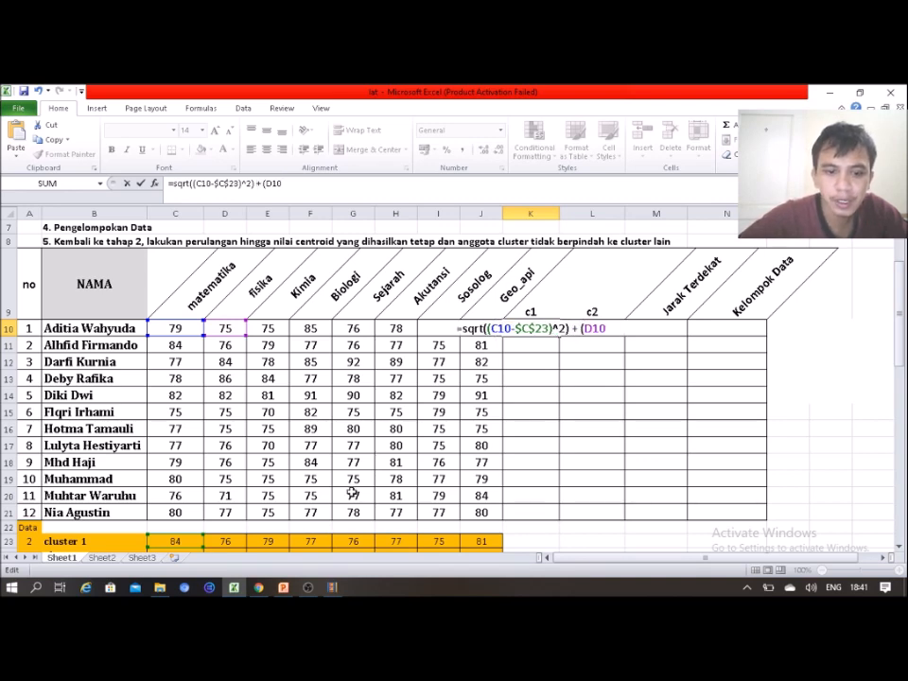
Step: Check the Euclidean distance formula in PowerPoint, return to Excel, and complete the second K10 term as ((d10-$d$23)^2)
{"action": "left_click", "coordinate": [282, 587]}
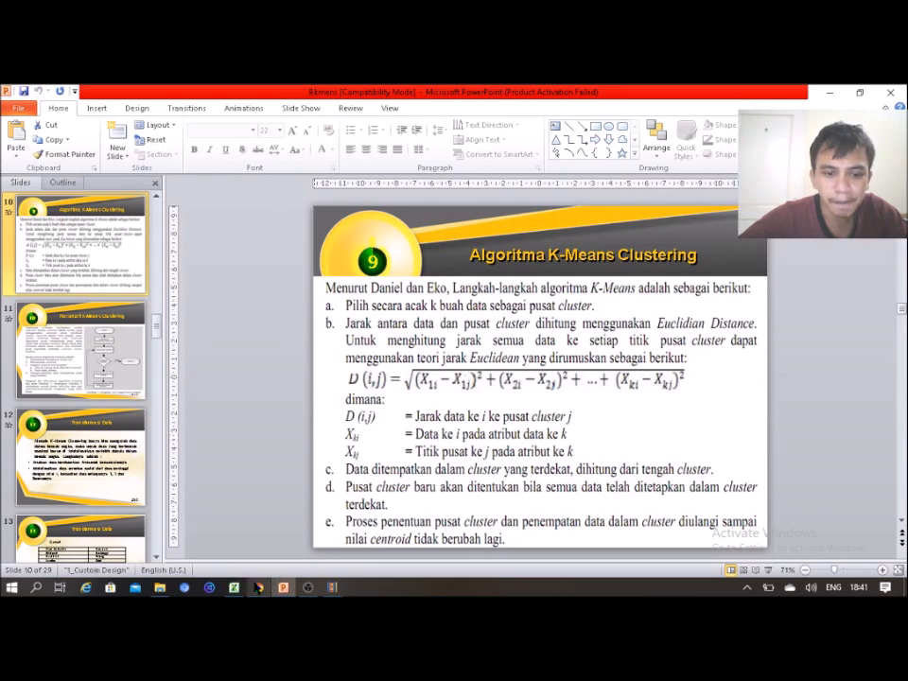
{"action": "left_click", "coordinate": [235, 587]}
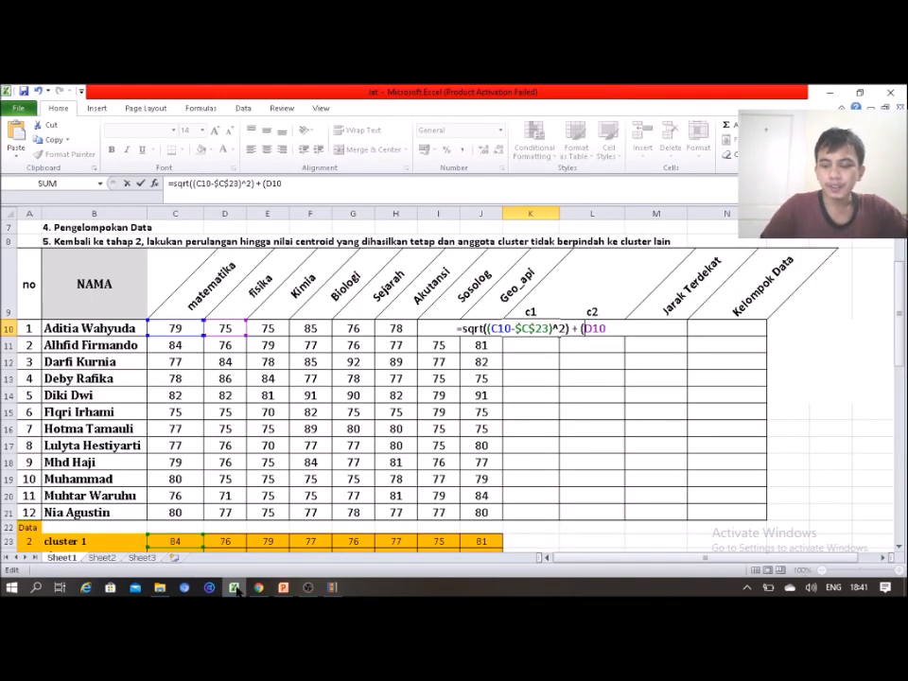
{"action": "type", "text": "-"}
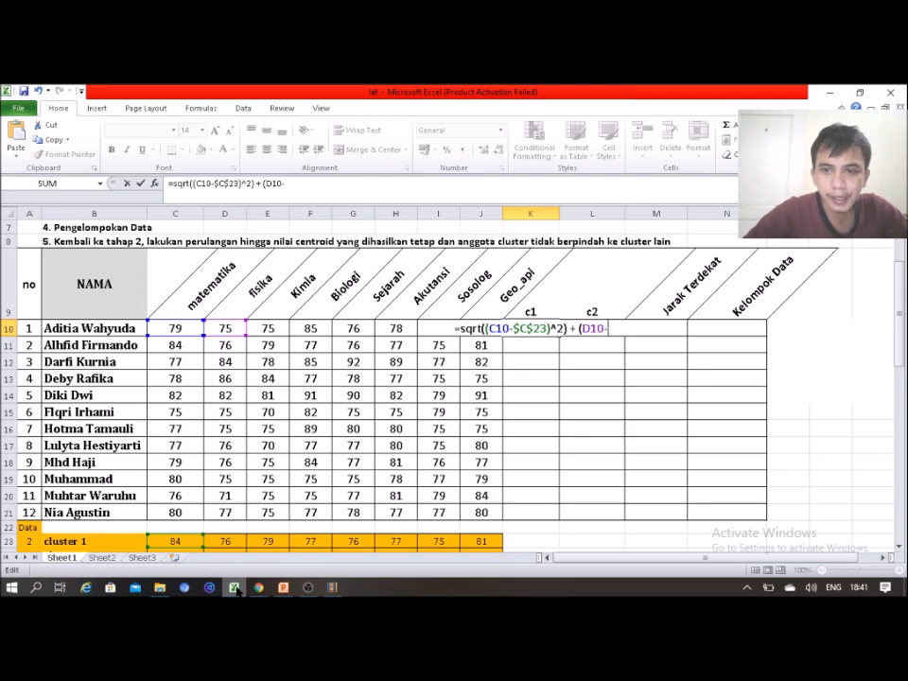
{"action": "left_click", "coordinate": [231, 541]}
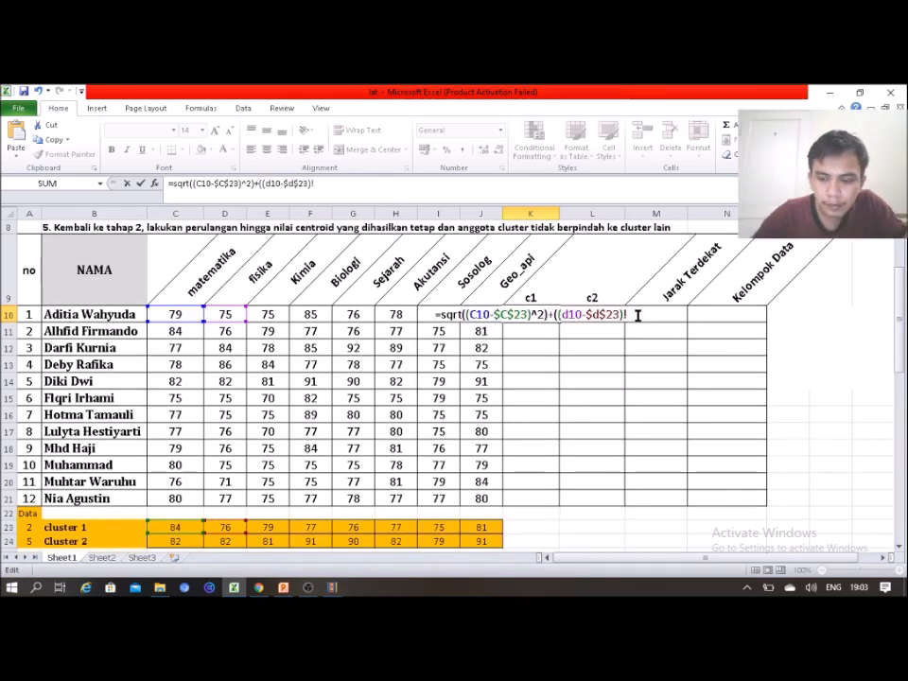
{"action": "key", "text": "BackSpace"}
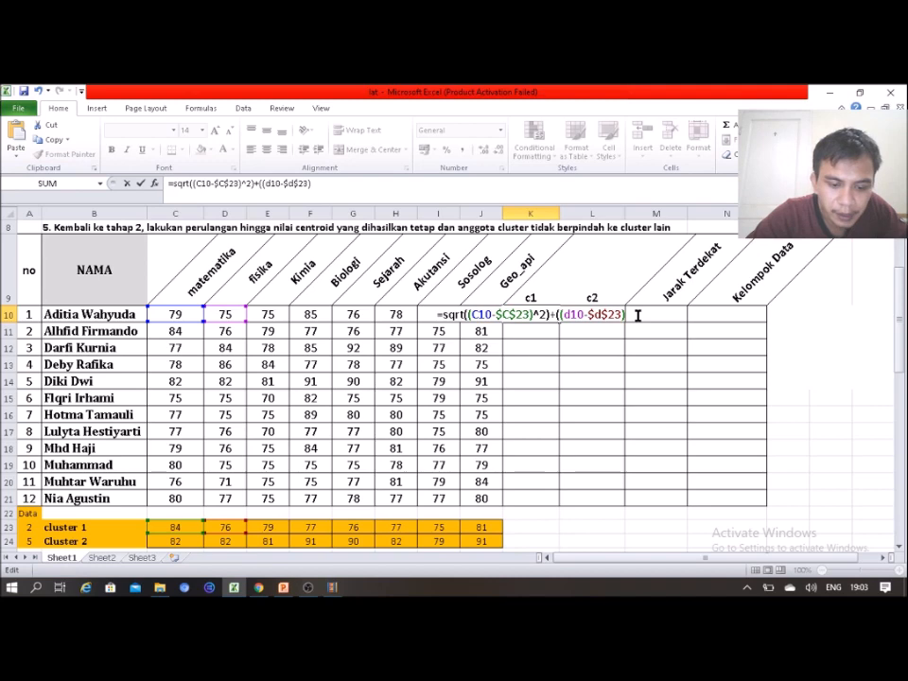
{"action": "type", "text": "^2"}
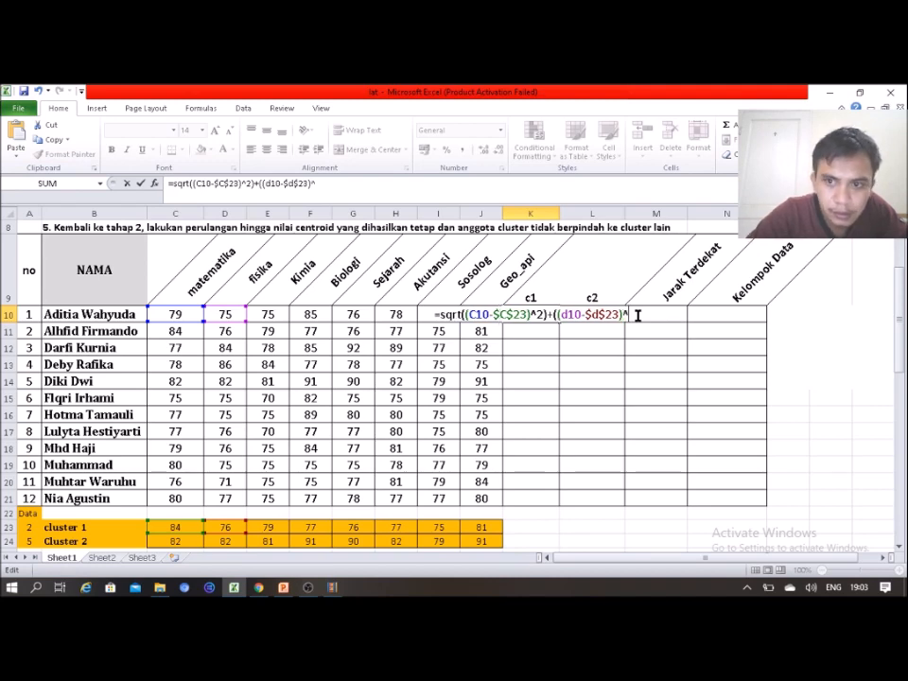
{"action": "type", "text": ")"}
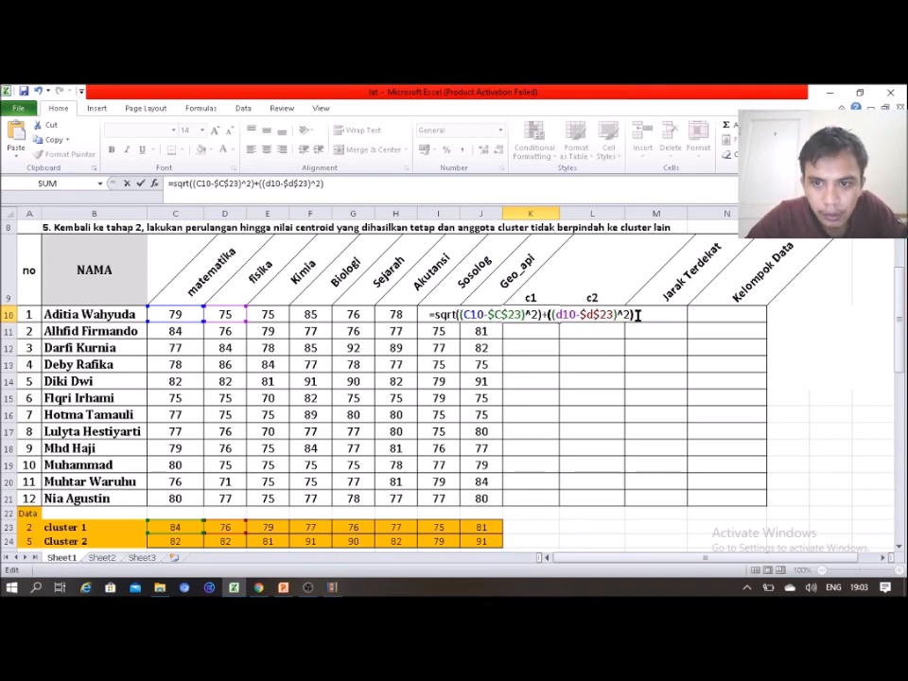
Step: Add a third term to the K10 formula by duplicating the first one, ((C10-$C$23)^2)
{"action": "type", "text": "+"}
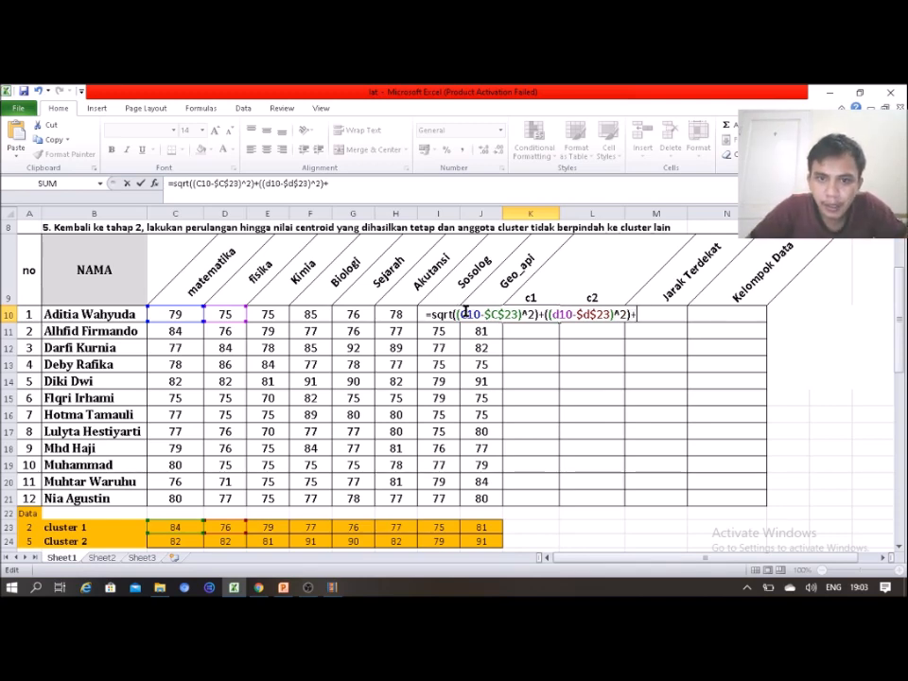
{"action": "left_click_drag", "start_coordinate": [461, 314], "coordinate": [535, 314]}
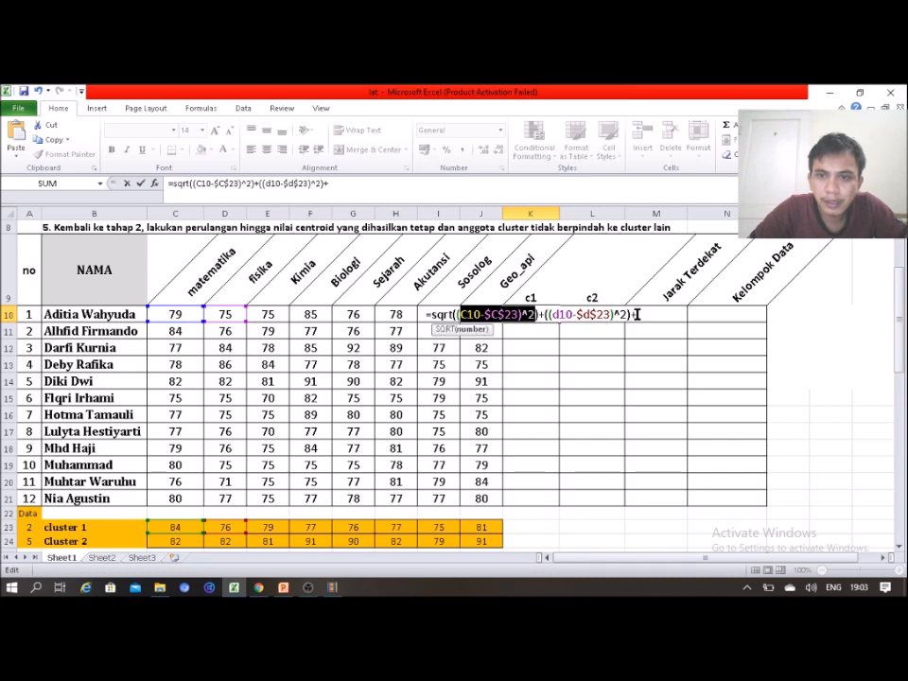
{"action": "left_click", "coordinate": [638, 314]}
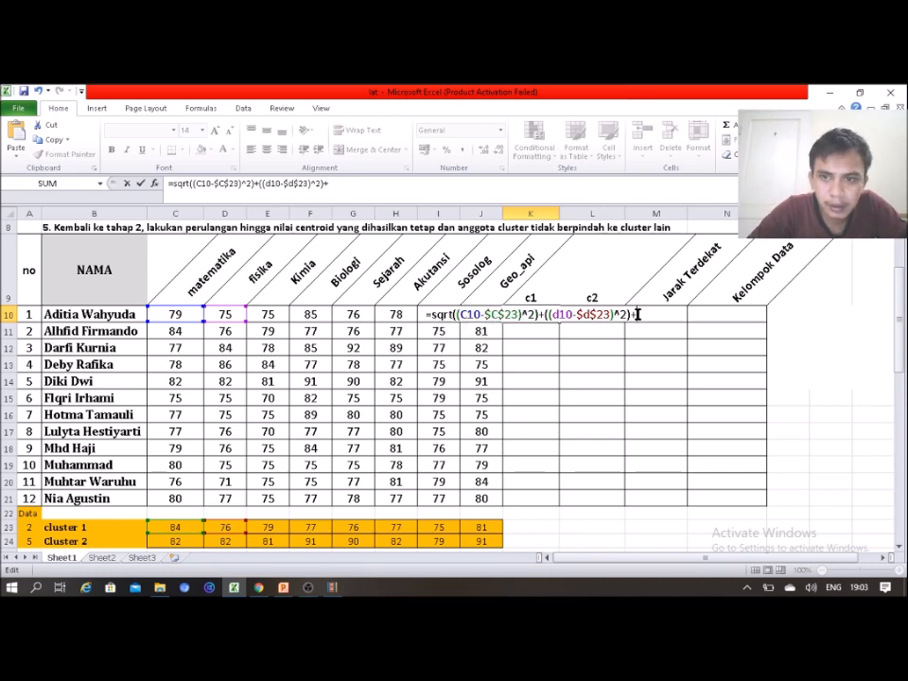
{"action": "type", "text": "((C10-$C$23)^2)"}
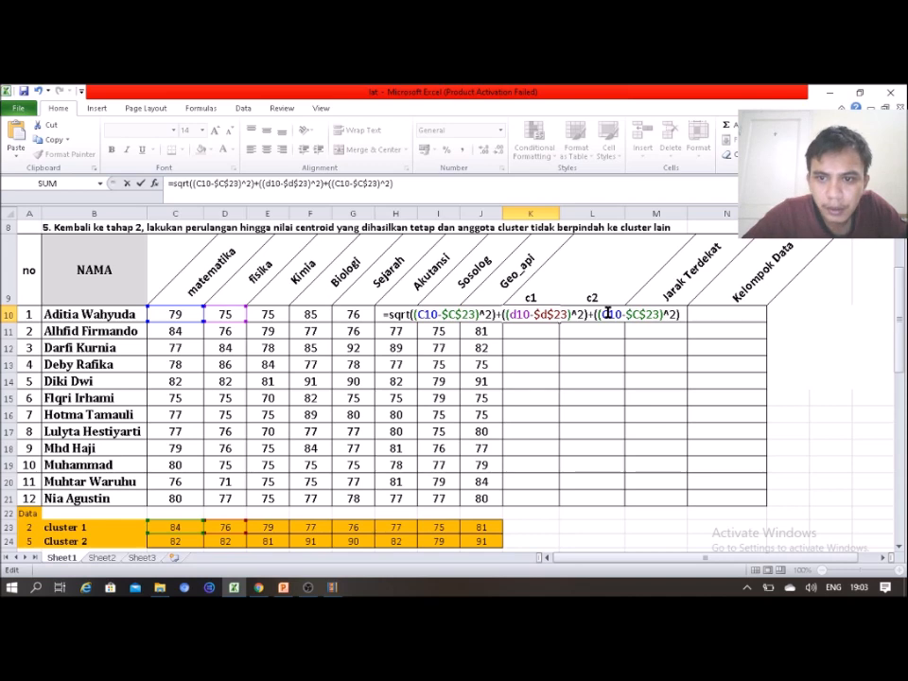
Step: Change the references in the third term of the K10 formula to e10 and $e$23
{"action": "left_click", "coordinate": [608, 314]}
{"action": "key", "text": "BackSpace"}
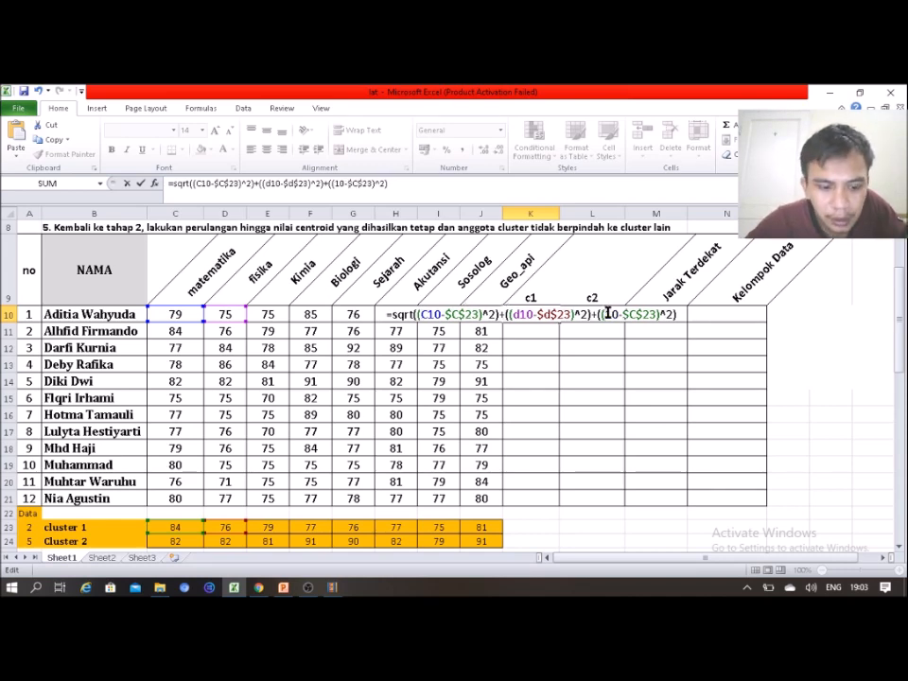
{"action": "type", "text": "e"}
{"action": "key", "text": "Right"}
{"action": "key", "text": "Right"}
{"action": "key", "text": "Right"}
{"action": "key", "text": "Right"}
{"action": "key", "text": "Right"}
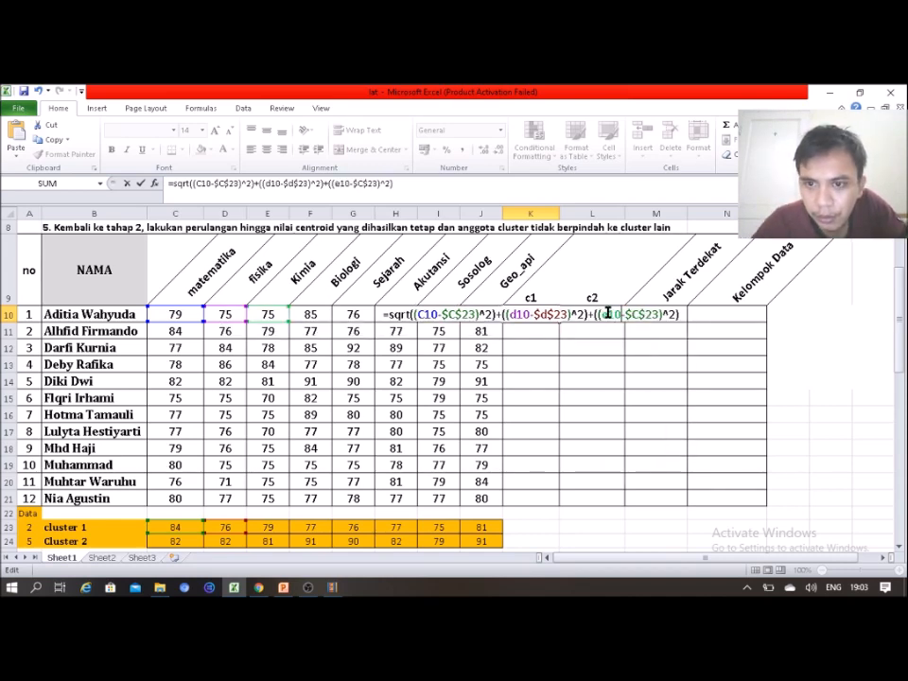
{"action": "key", "text": "BackSpace"}
{"action": "type", "text": "e"}
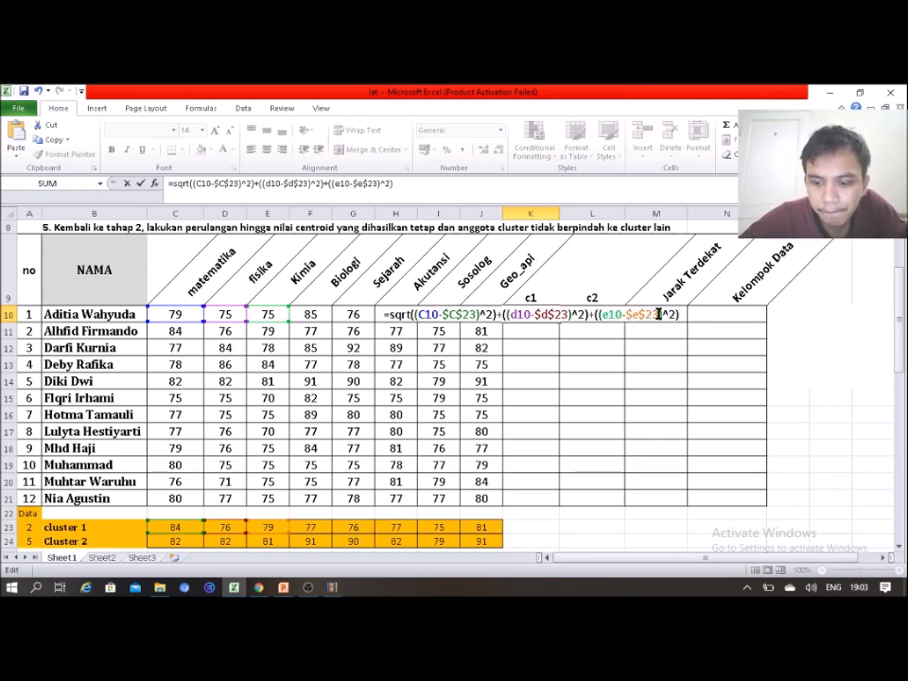
Step: Add the fourth term ((f10-$f$23)^2) to the K10 formula by adapting a copy of the first term
{"action": "key", "text": "End"}
{"action": "type", "text": "+"}
{"action": "type", "text": "((C10-$C$23)^2)"}
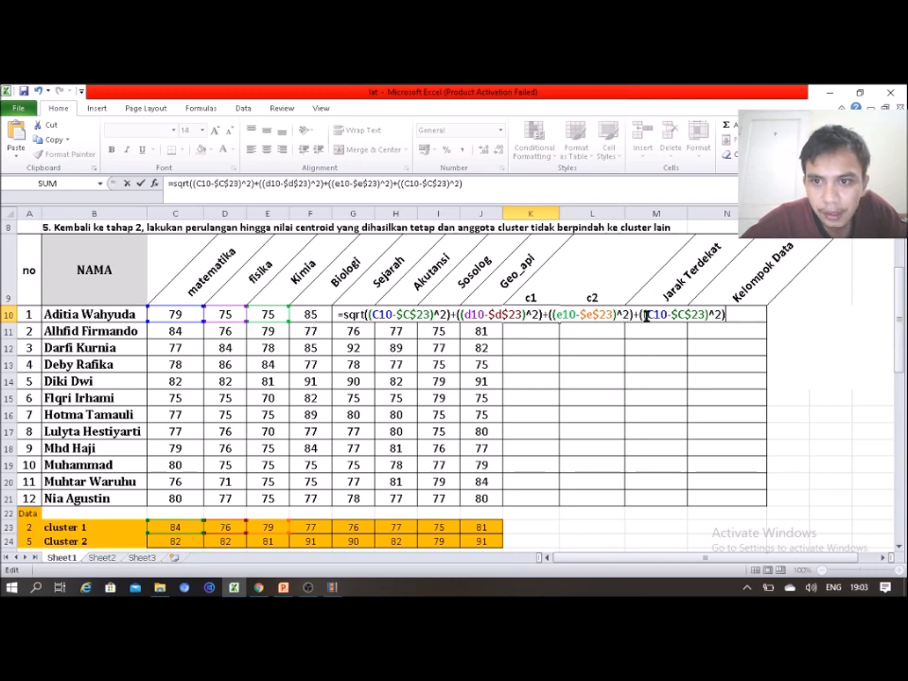
{"action": "left_click", "coordinate": [653, 315]}
{"action": "key", "text": "BackSpace"}
{"action": "type", "text": "f"}
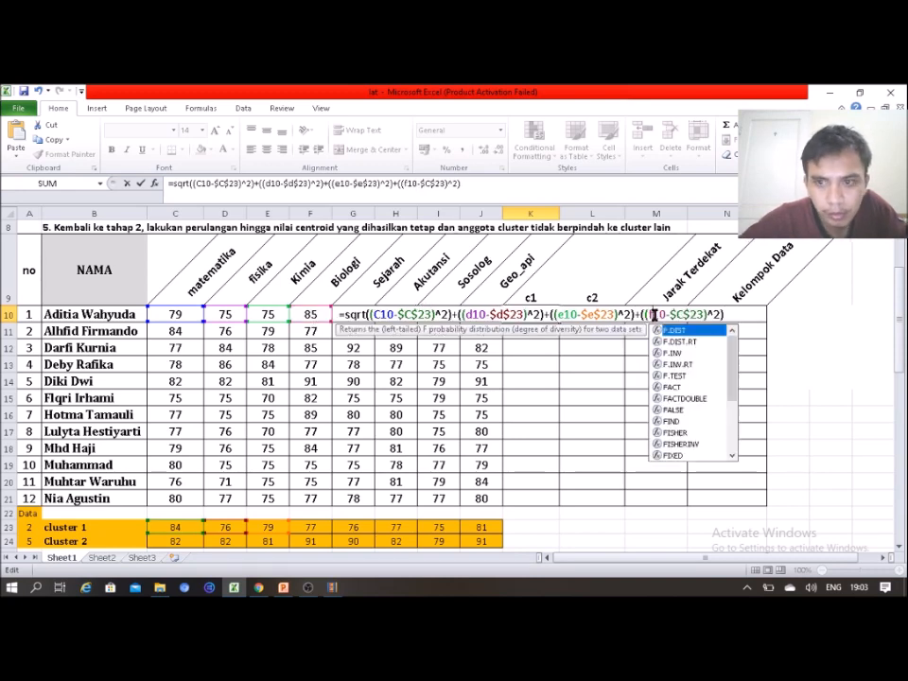
{"action": "left_click", "coordinate": [683, 314]}
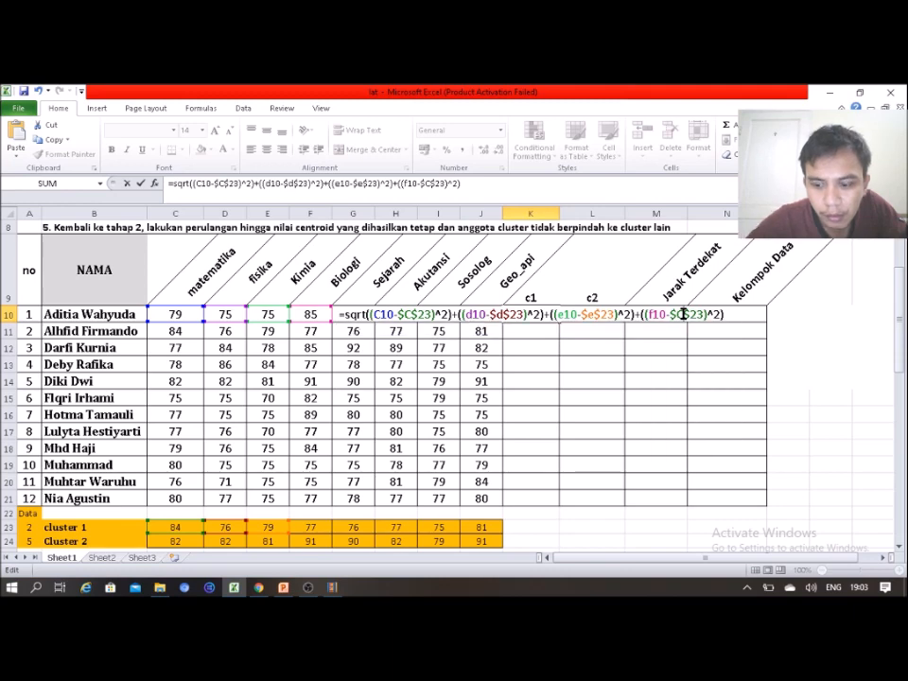
{"action": "key", "text": "BackSpace"}
{"action": "type", "text": "f"}
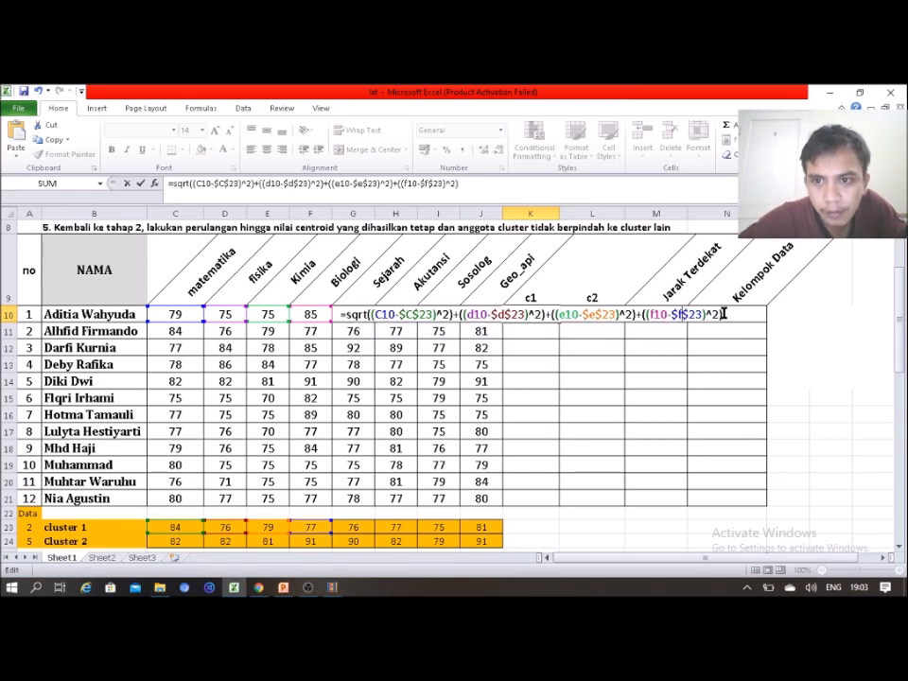
Step: Add the fifth term ((g10-$g$23)^2) to the K10 formula by adapting a copy of the first term
{"action": "type", "text": "+"}
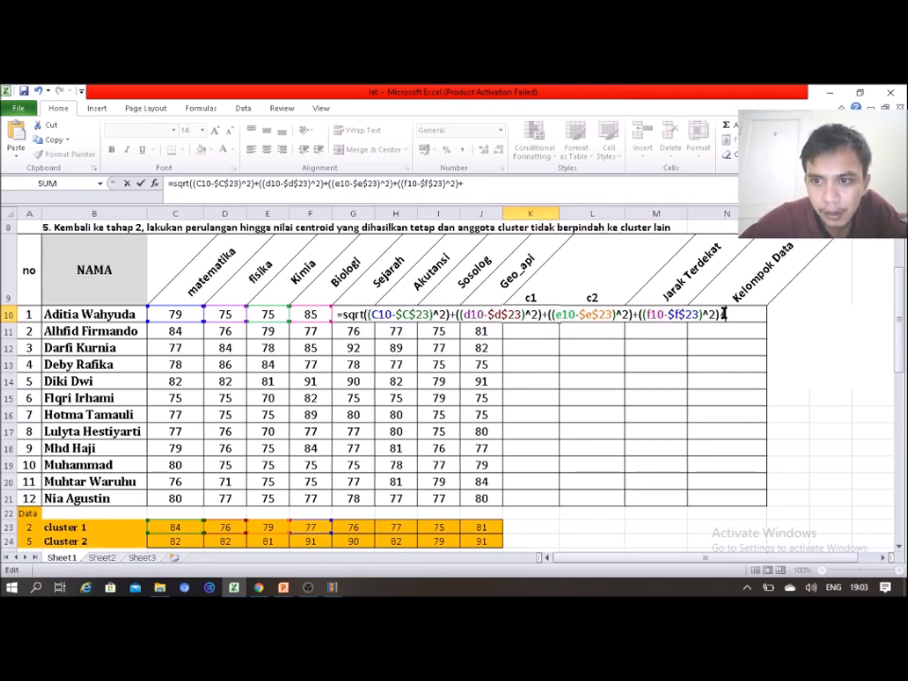
{"action": "type", "text": "((C10-$C$23)^2)"}
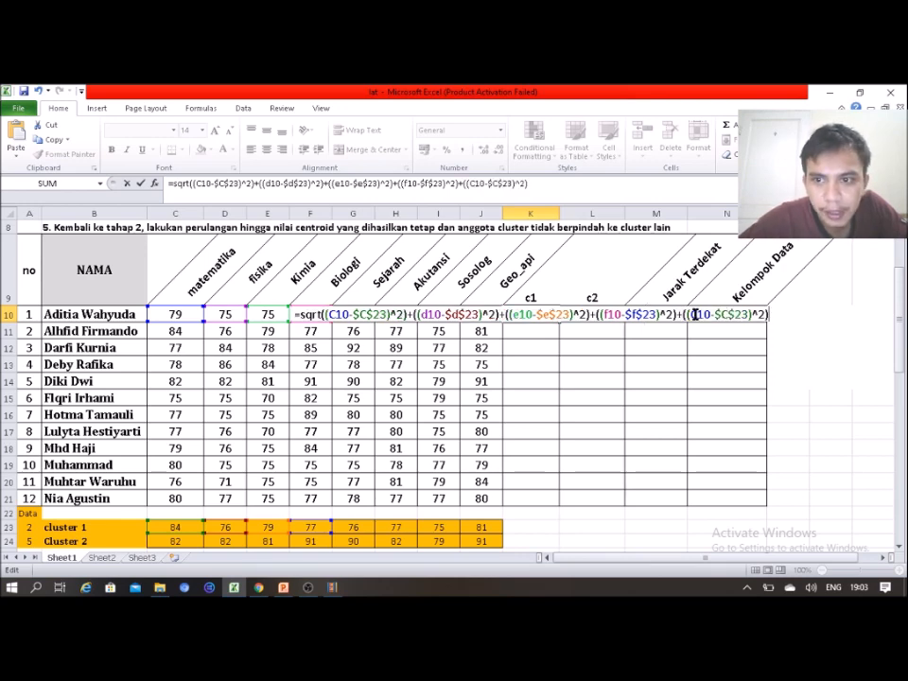
{"action": "key", "text": "BackSpace"}
{"action": "type", "text": "g"}
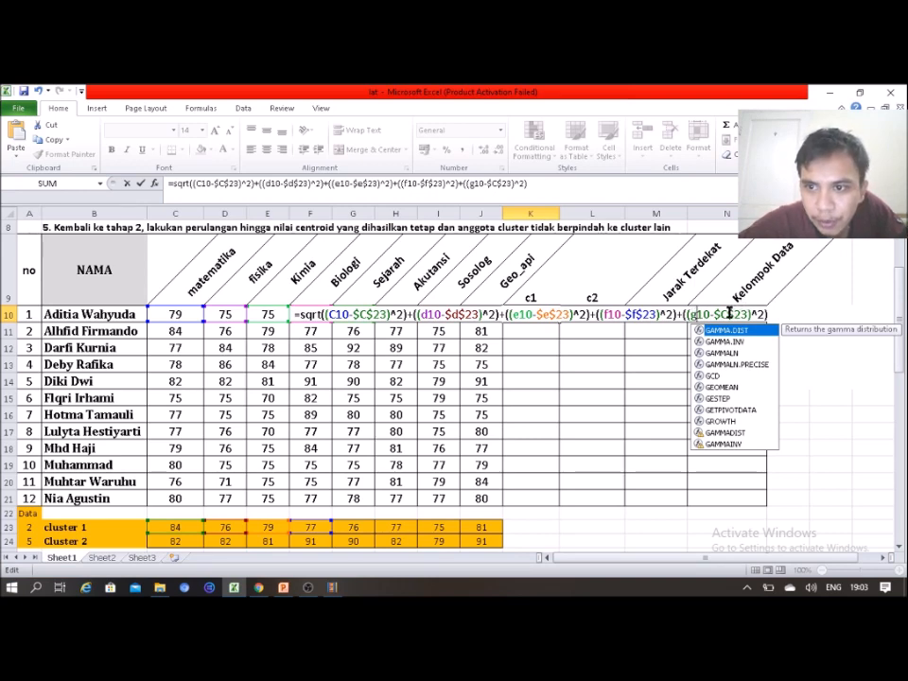
{"action": "left_click", "coordinate": [729, 314]}
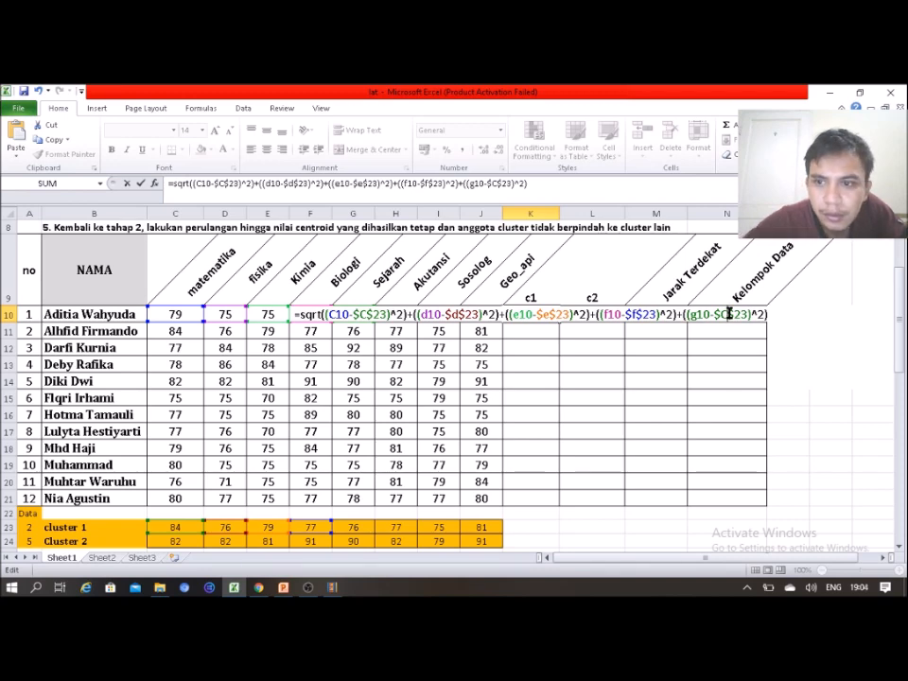
{"action": "key", "text": "BackSpace"}
{"action": "type", "text": "g$23)^2)"}
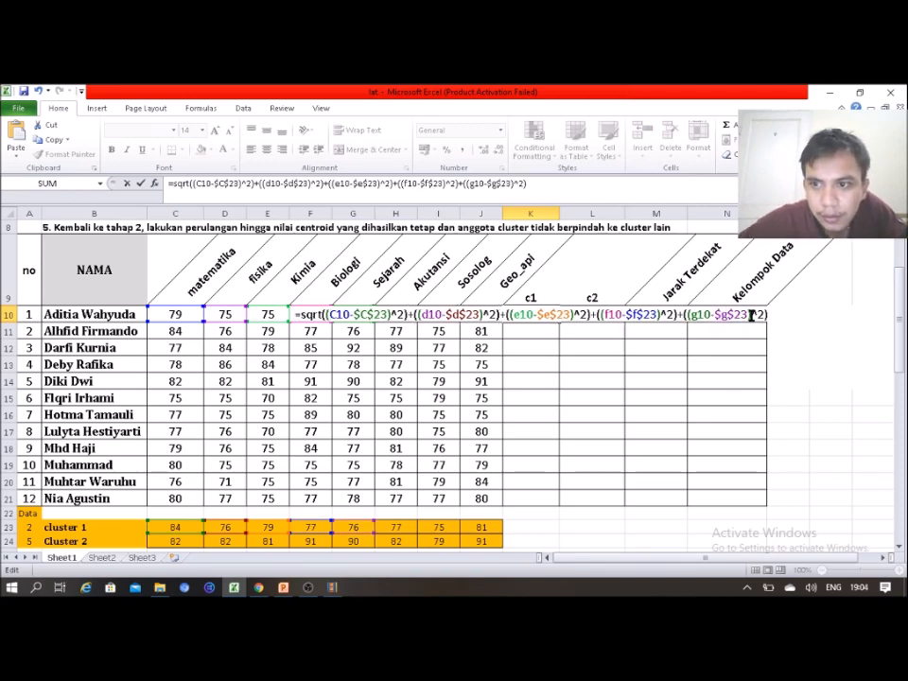
Step: Add the sixth term ((h10-$h$23)^2) to the K10 formula by adapting a copy of the first term
{"action": "type", "text": "+"}
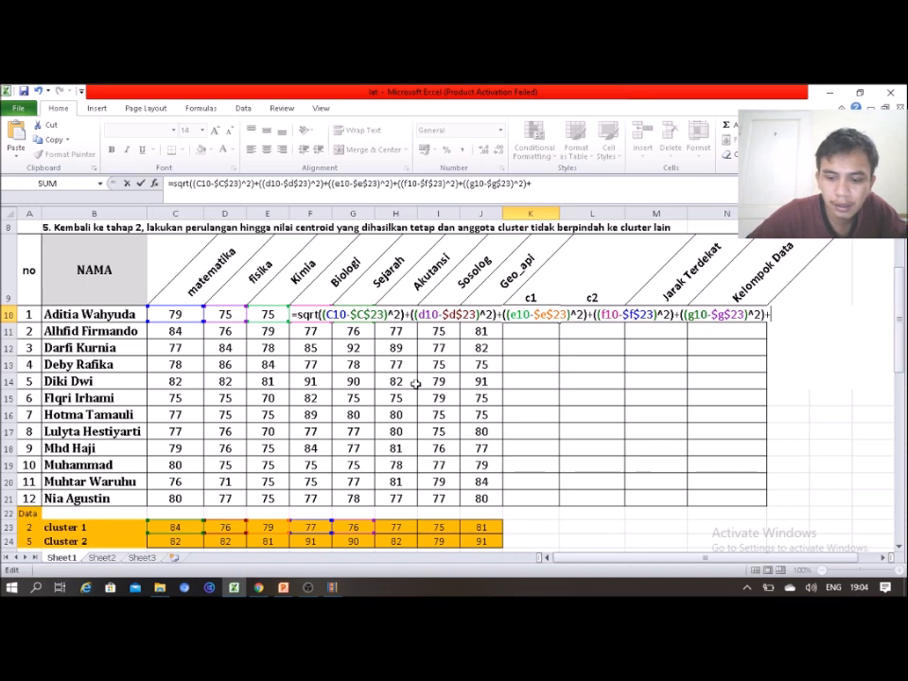
{"action": "type", "text": "((C10-$C$23)^2)"}
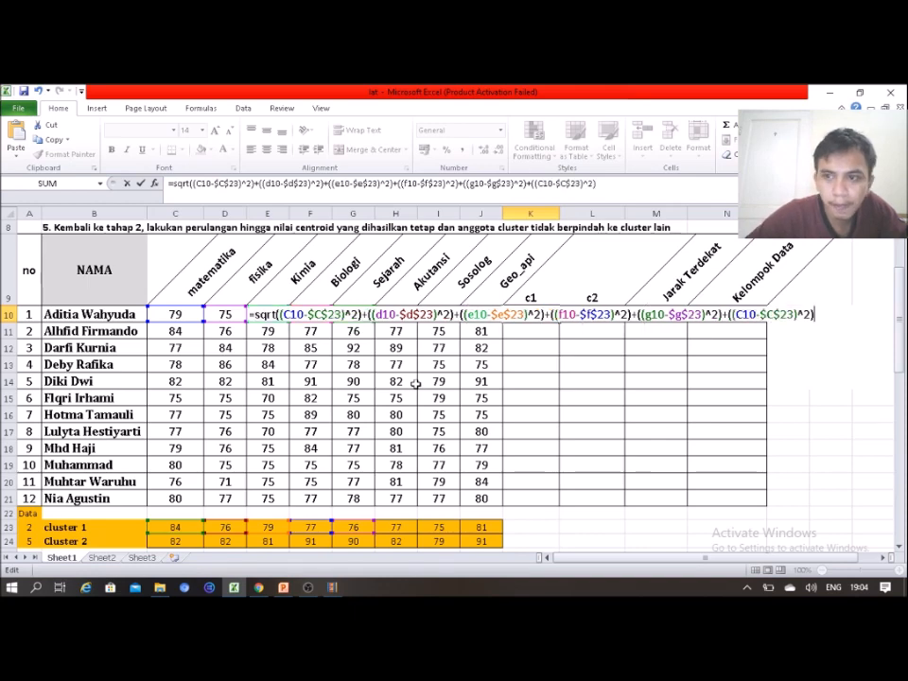
{"action": "left_click", "coordinate": [741, 313]}
{"action": "key", "text": "Delete"}
{"action": "type", "text": "h"}
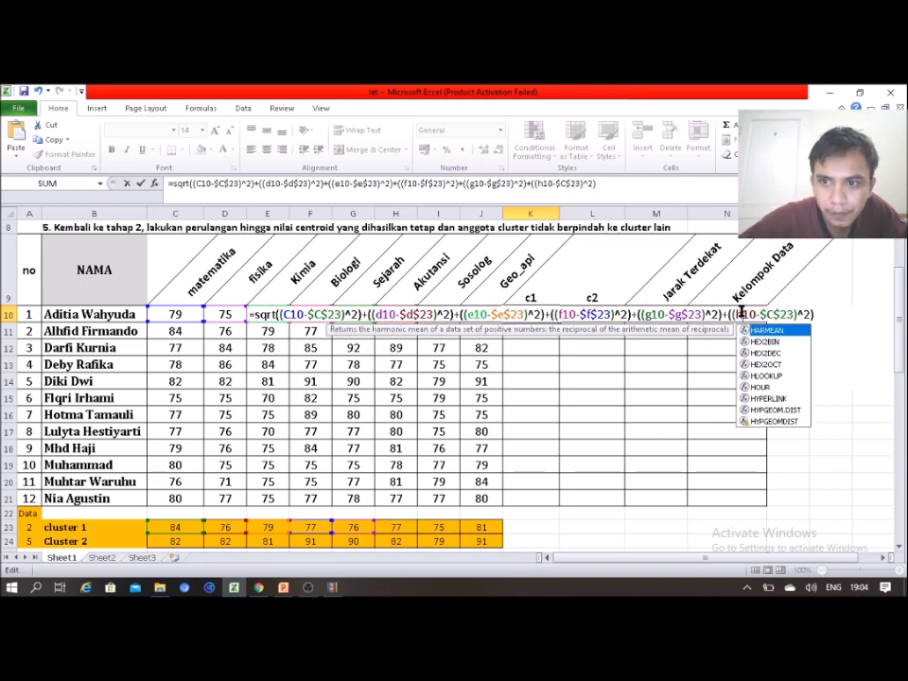
{"action": "left_click", "coordinate": [773, 311]}
{"action": "key", "text": "BackSpace"}
{"action": "type", "text": "h"}
{"action": "left_click", "coordinate": [832, 313]}
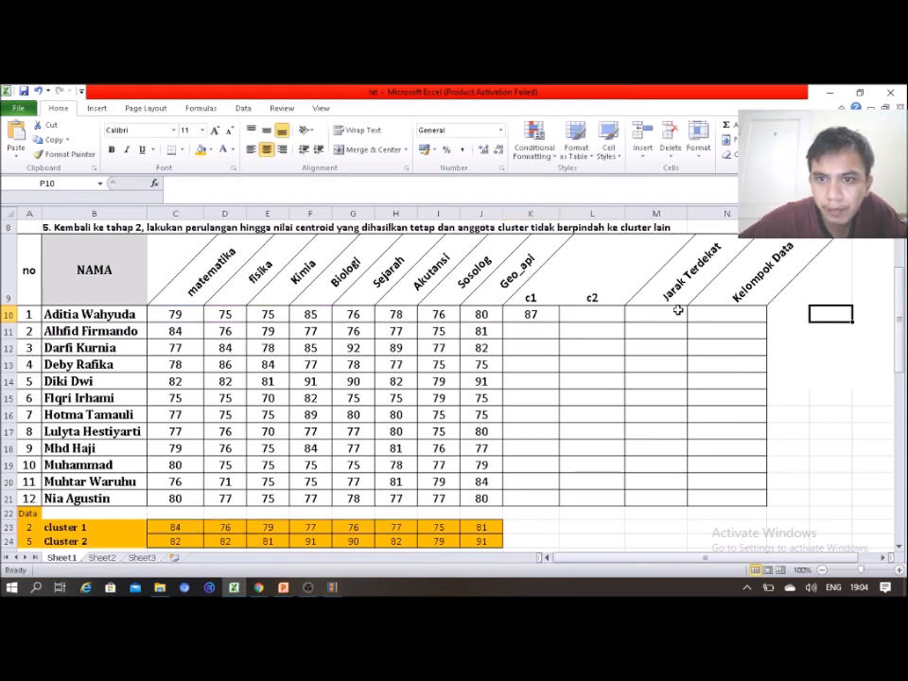
Step: Reopen the K10 formula and add the seventh term ((i10-$i$23)^2) by adapting a copy of the first term
{"action": "left_click", "coordinate": [540, 315]}
{"action": "double_click", "coordinate": [540, 315]}
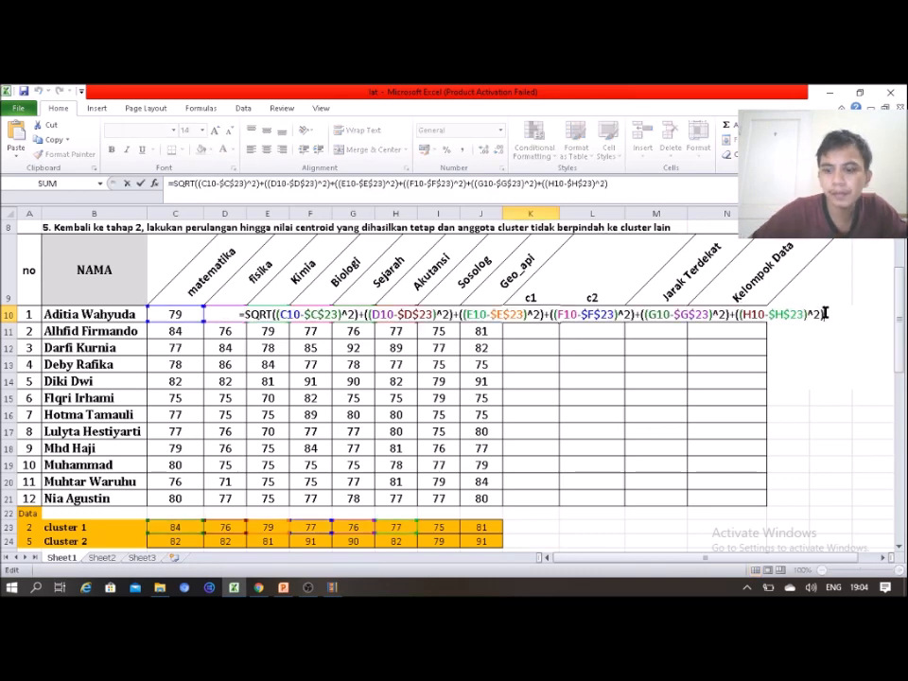
{"action": "type", "text": "+"}
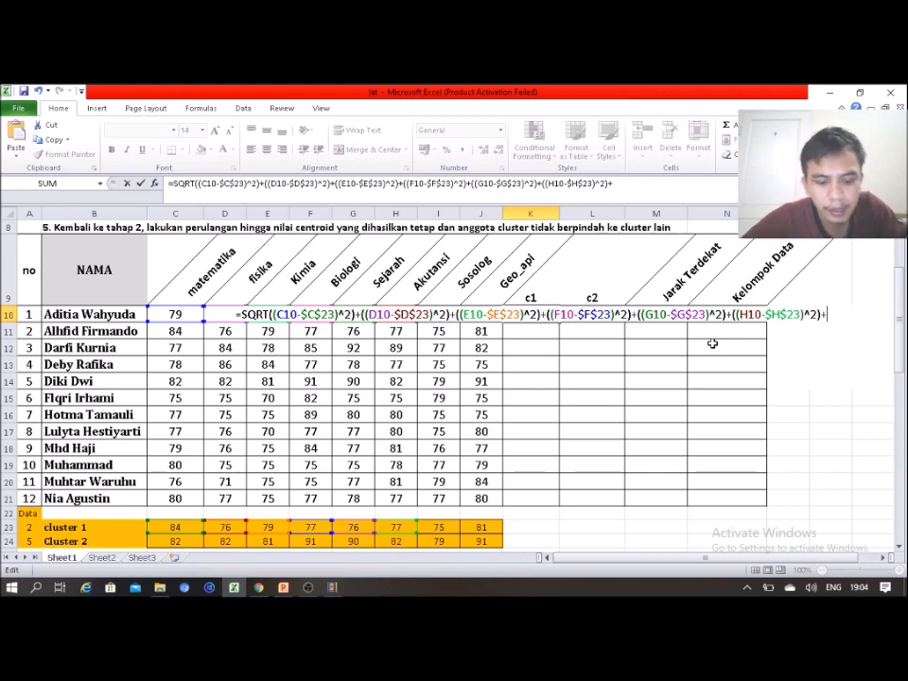
{"action": "type", "text": "((C10-$C$23)^2)"}
{"action": "left_click", "coordinate": [799, 314]}
{"action": "key", "text": "BackSpace"}
{"action": "type", "text": "I"}
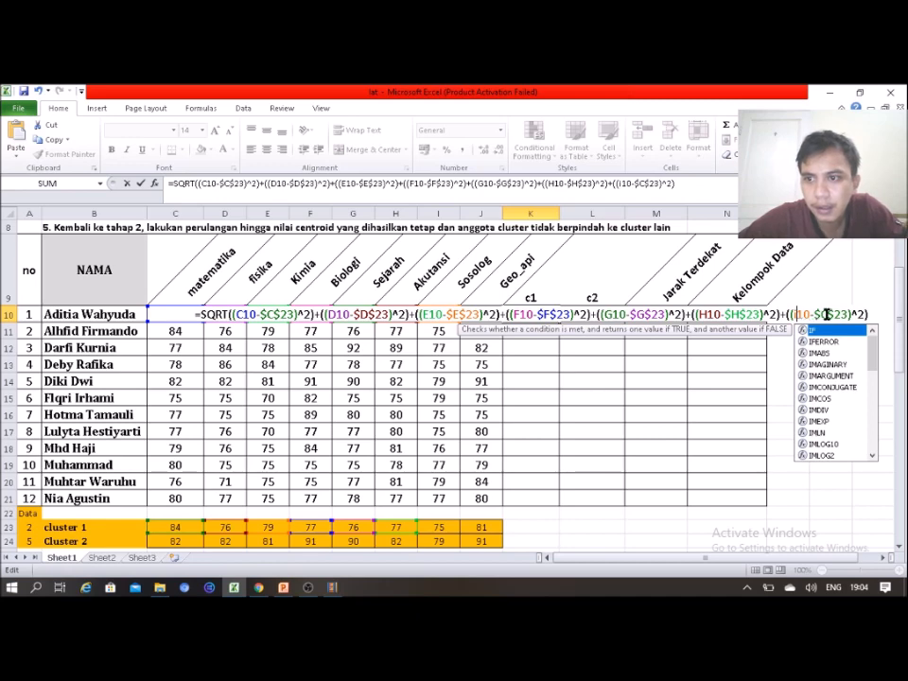
{"action": "left_click", "coordinate": [826, 314]}
{"action": "key", "text": "BackSpace"}
{"action": "type", "text": "I"}
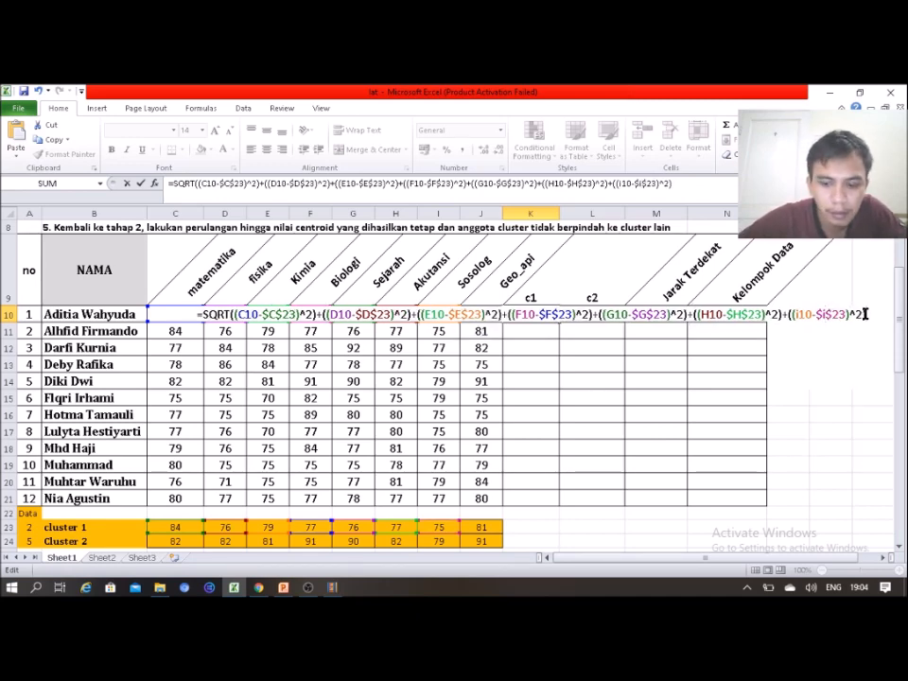
Step: Add the eighth term ((j10-$j$23)^2) to the K10 formula and enclose the whole sum in the SQRT parentheses
{"action": "type", "text": "+"}
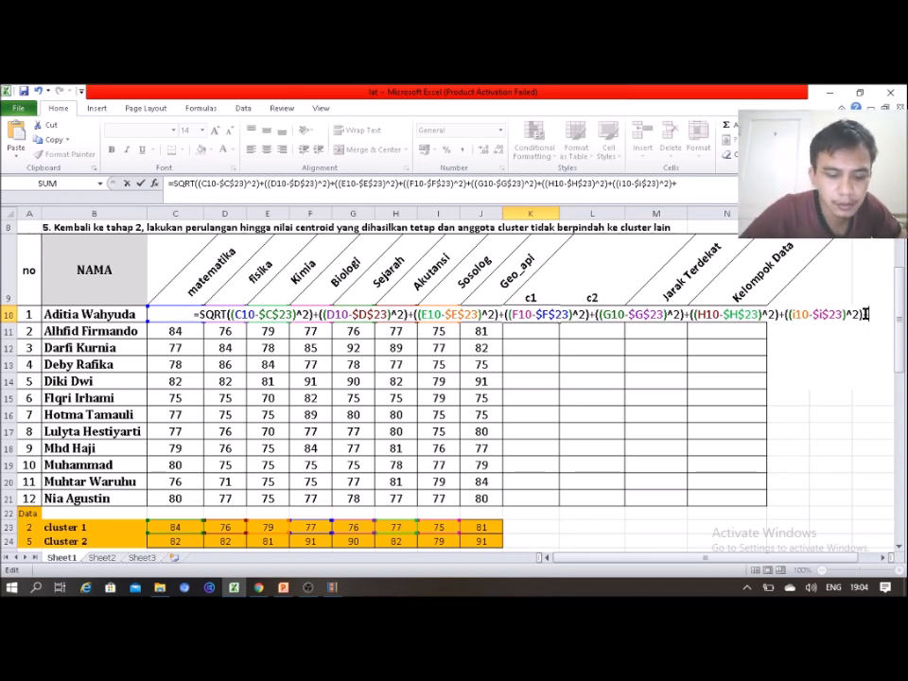
{"action": "type", "text": "((C10-$C$23)^2)"}
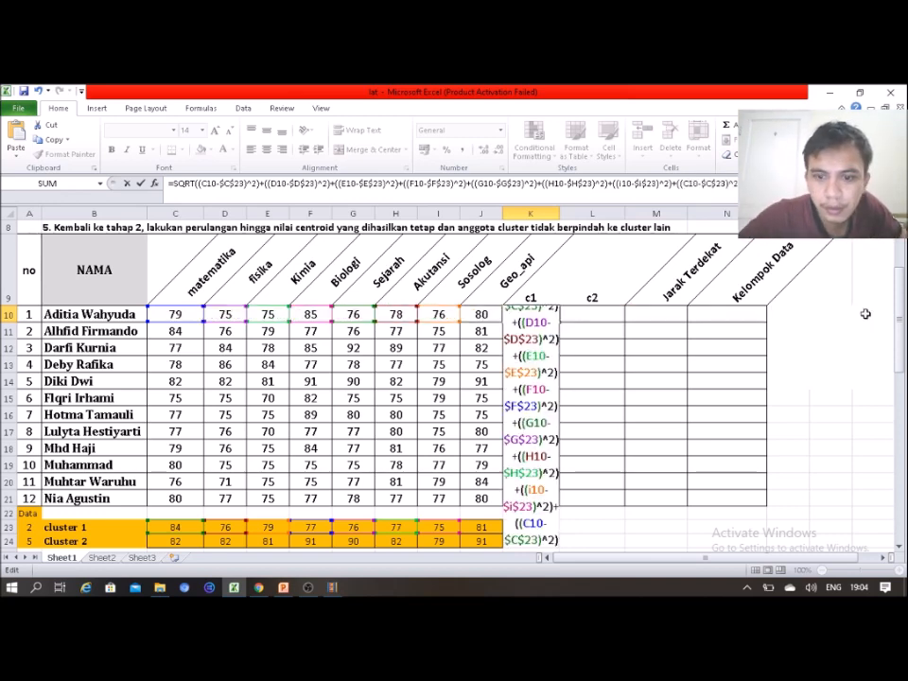
{"action": "left_click", "coordinate": [531, 522]}
{"action": "key", "text": "BackSpace"}
{"action": "type", "text": "I"}
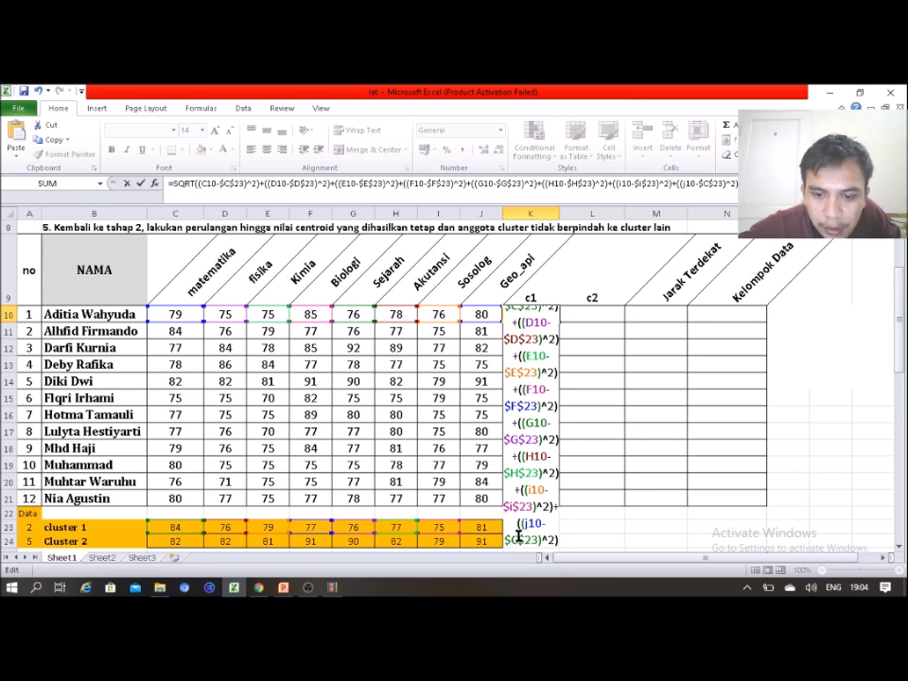
{"action": "key", "text": "BackSpace"}
{"action": "type", "text": "j"}
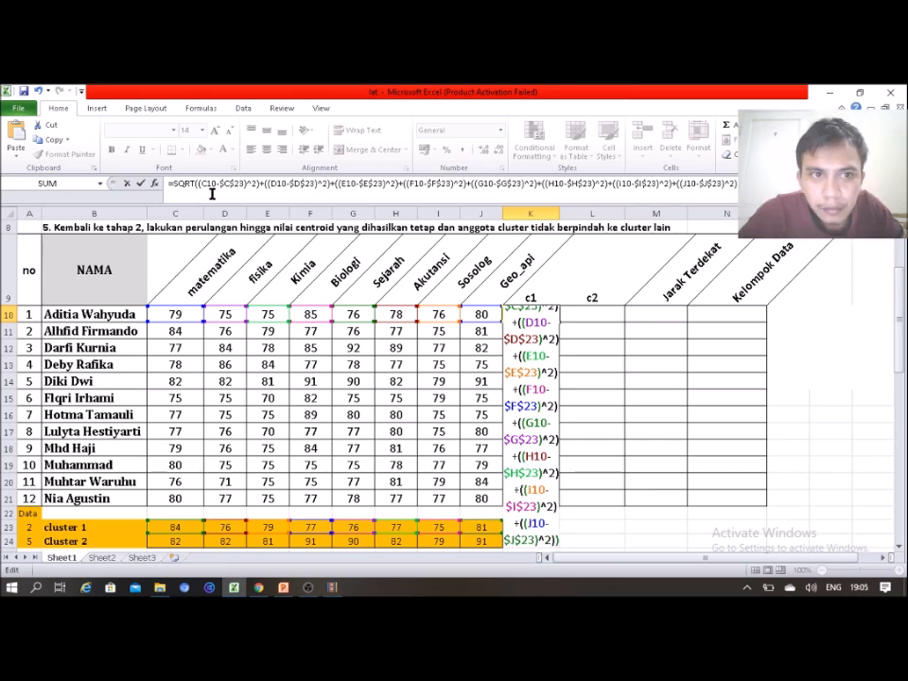
{"action": "left_click", "coordinate": [196, 183]}
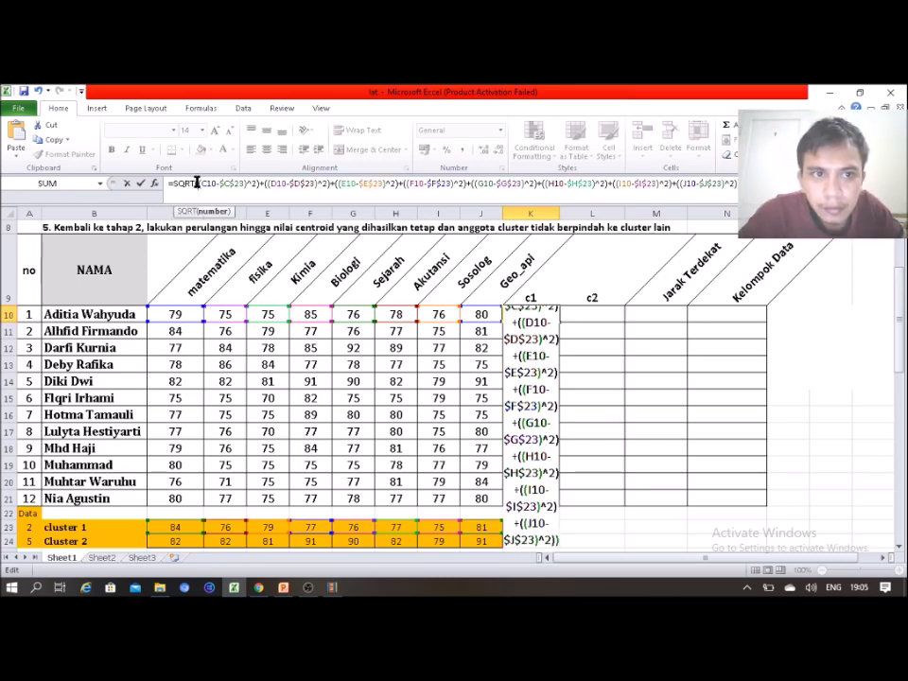
{"action": "key", "text": "Return"}
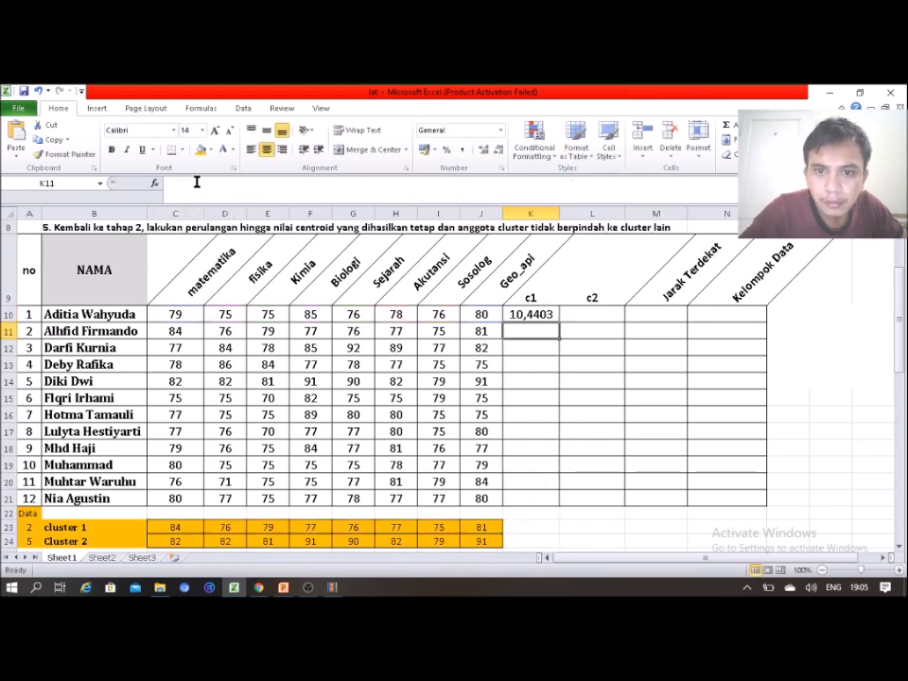
Step: Copy the K10 distance formula down the c1 column to K21 and check the formula in K21
{"action": "left_click", "coordinate": [521, 317]}
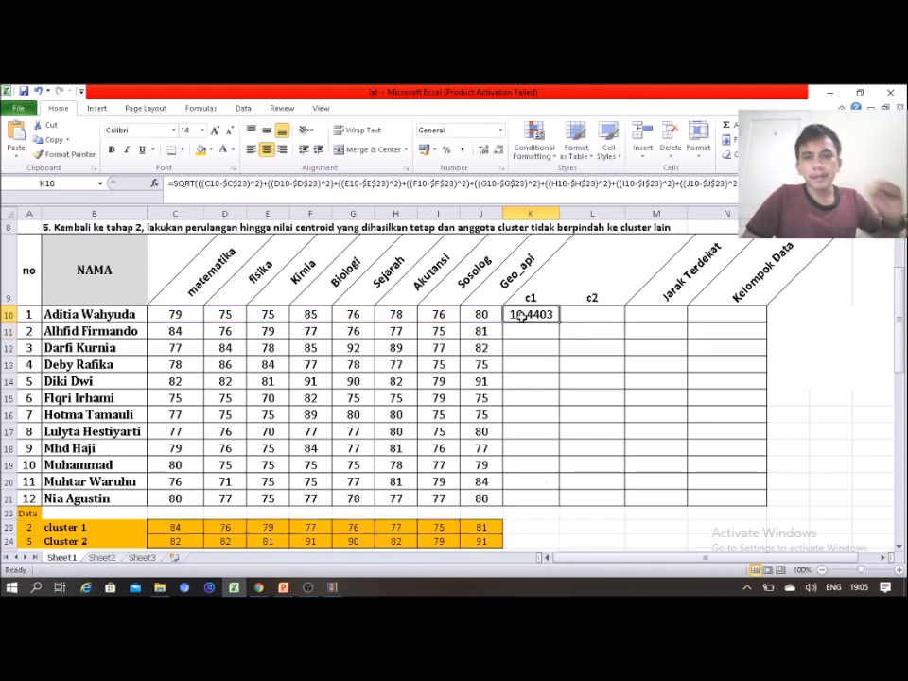
{"action": "left_click", "coordinate": [541, 326]}
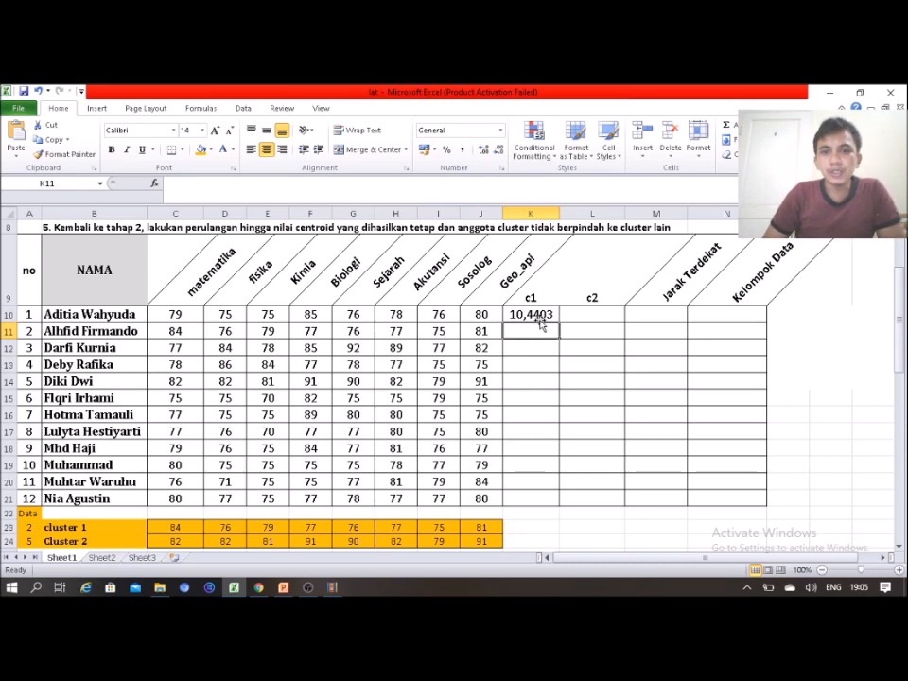
{"action": "left_click", "coordinate": [538, 314]}
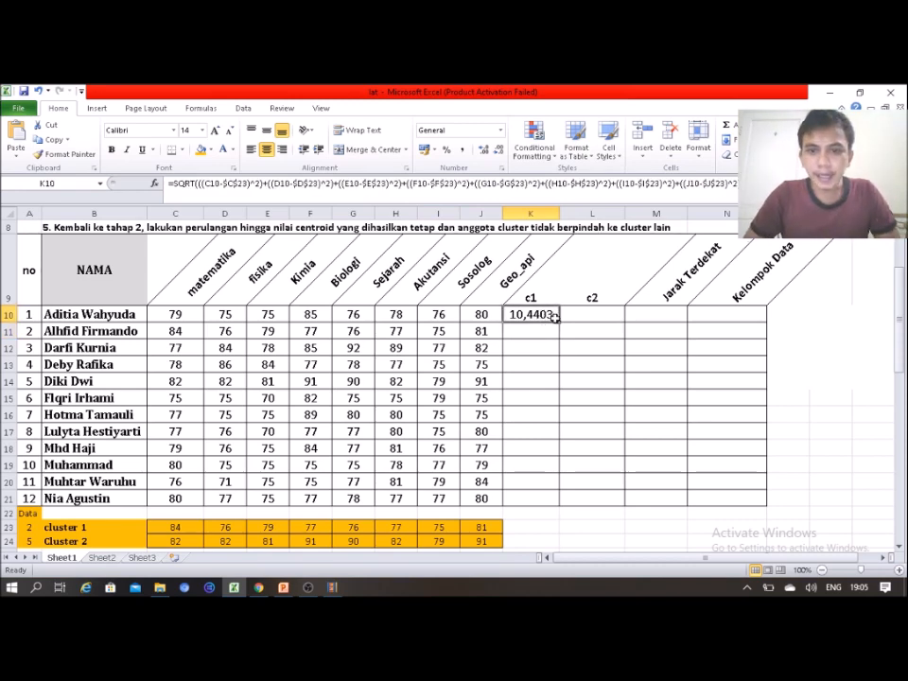
{"action": "left_click_drag", "start_coordinate": [558, 321], "coordinate": [564, 499]}
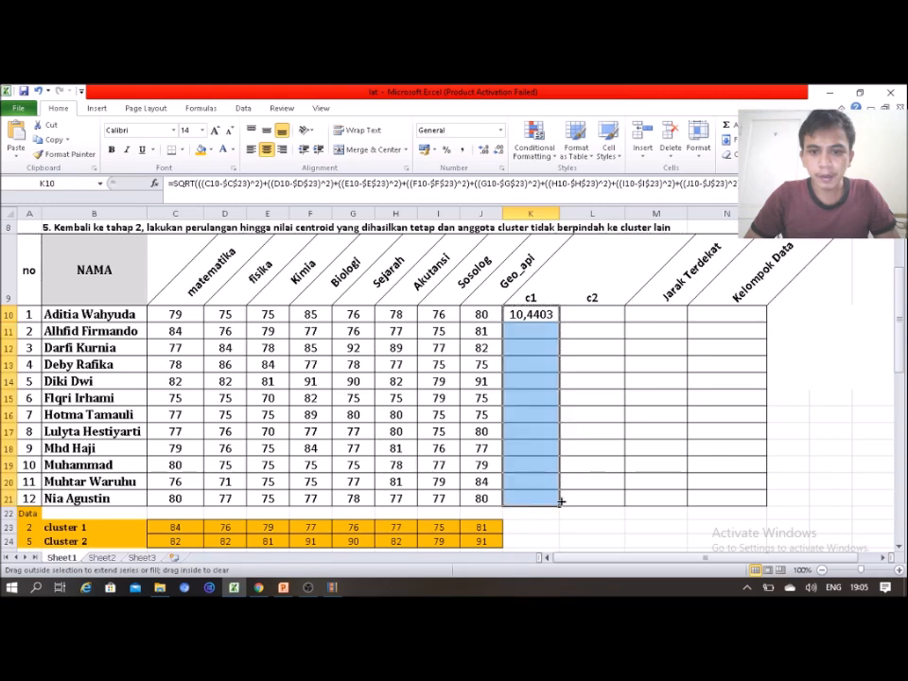
{"action": "left_click", "coordinate": [539, 497]}
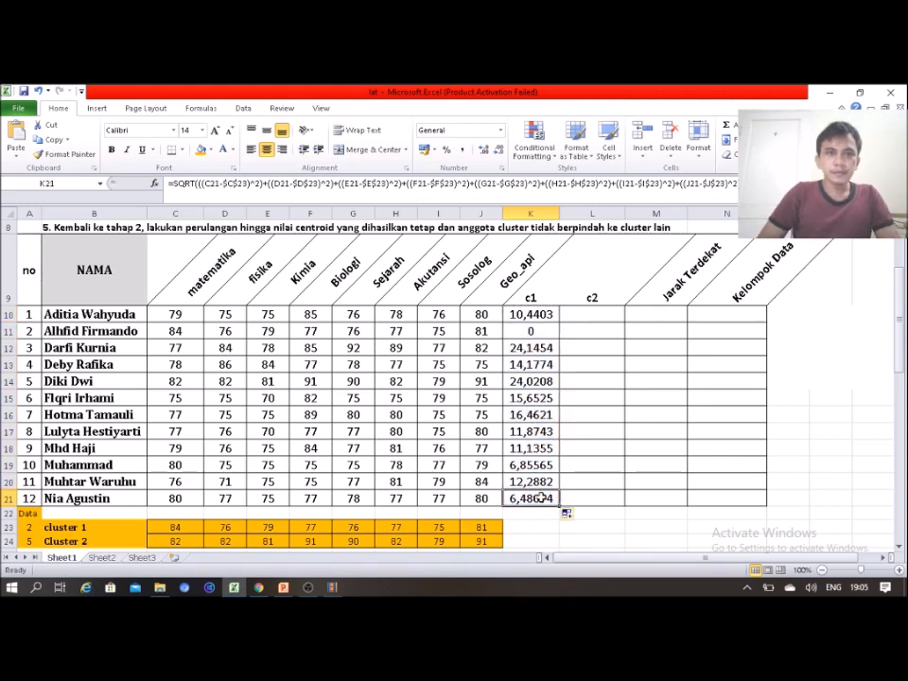
{"action": "double_click", "coordinate": [539, 497]}
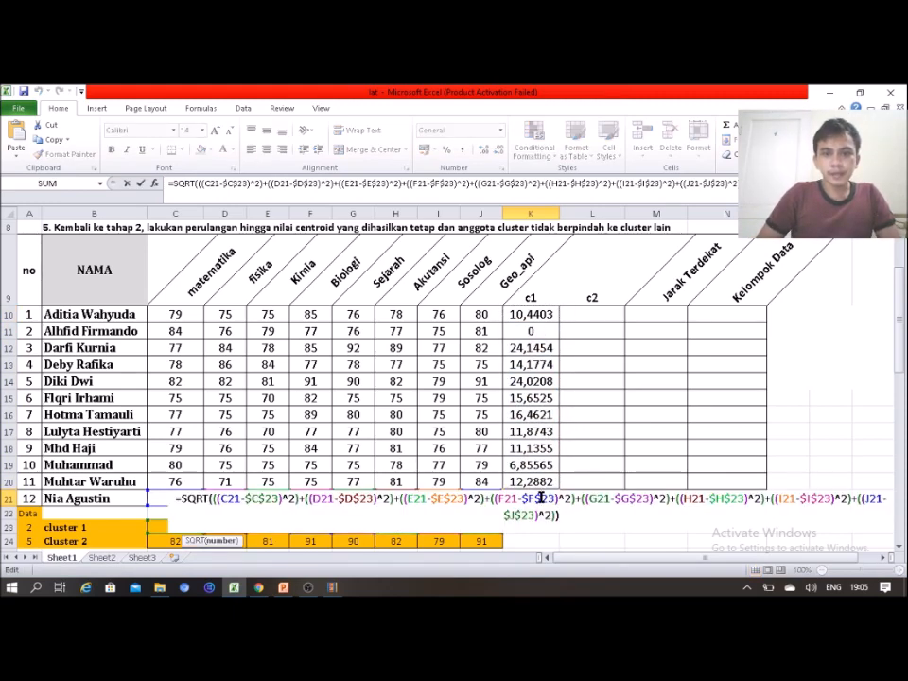
{"action": "key", "text": "Return"}
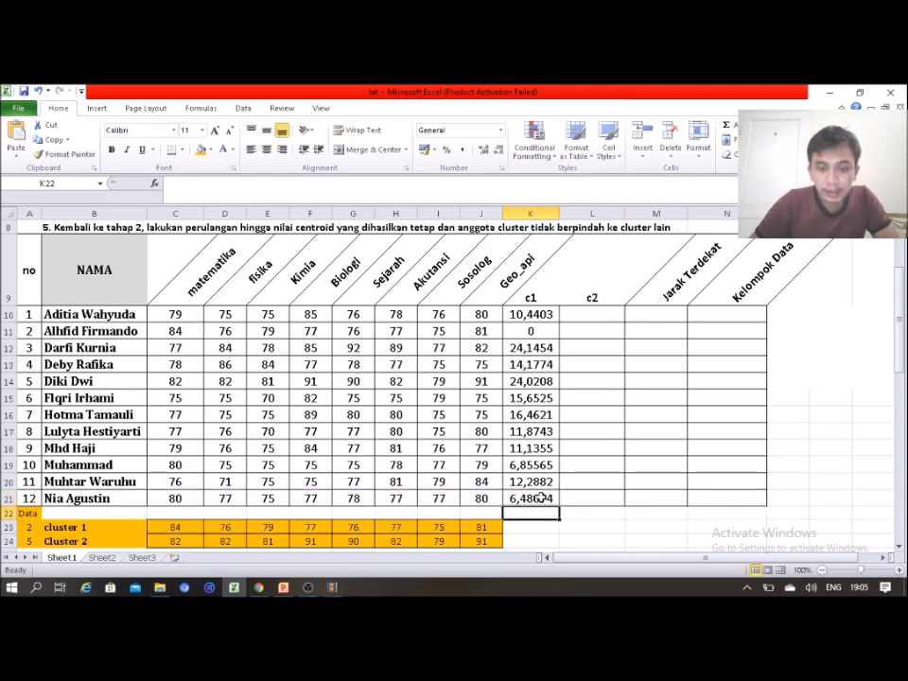
Step: Start the c2 distance formula in L10 with =sqrt(C10-C24, using the first student's matematika score and the Cluster 2 centroid
{"action": "left_click", "coordinate": [592, 318]}
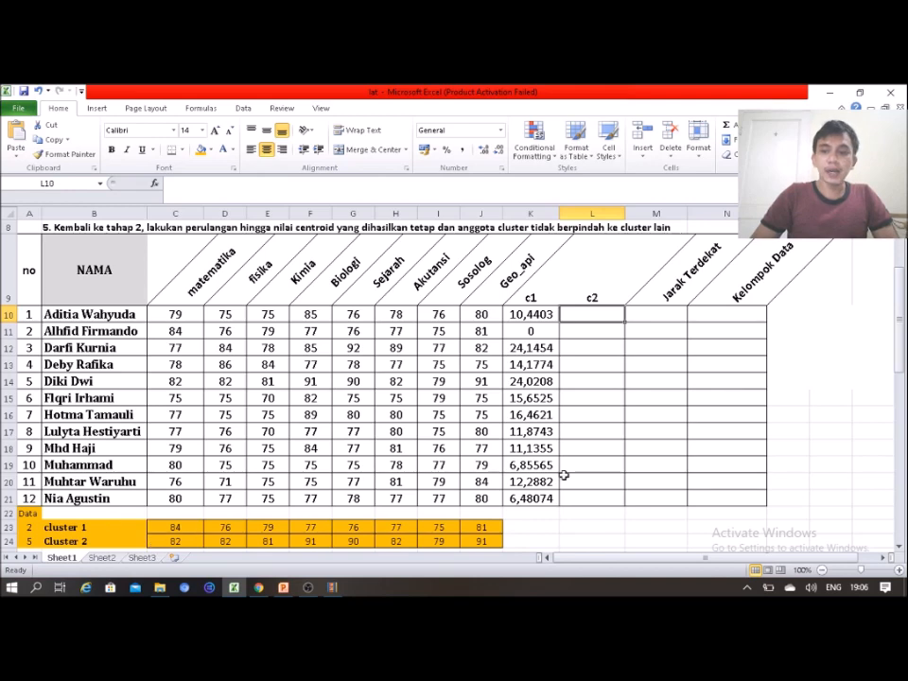
{"action": "scroll", "coordinate": [612, 309], "scroll_direction": "down", "scroll_amount": 1}
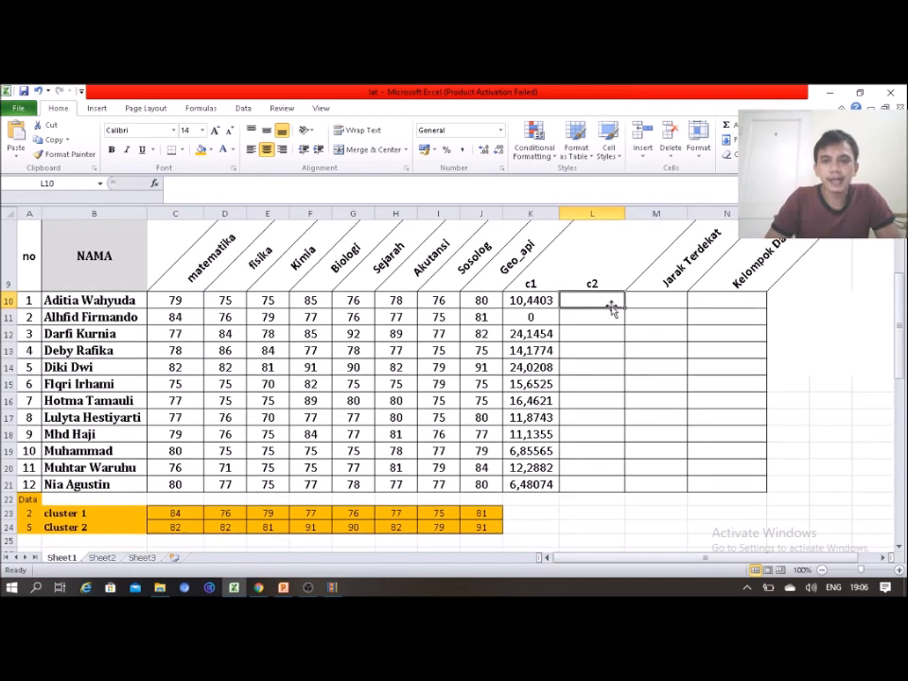
{"action": "type", "text": "="}
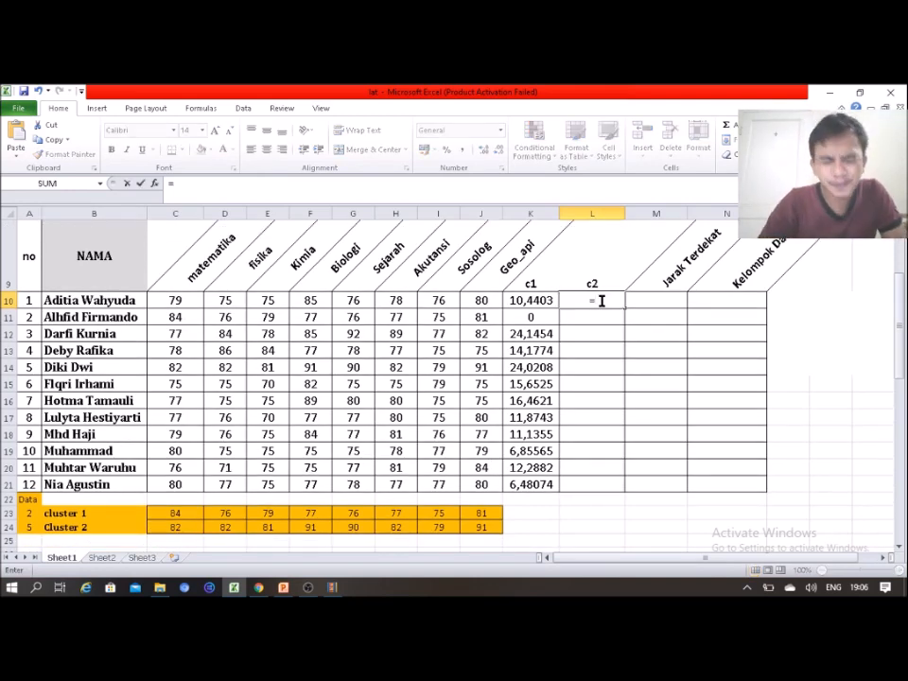
{"action": "type", "text": "sqrt("}
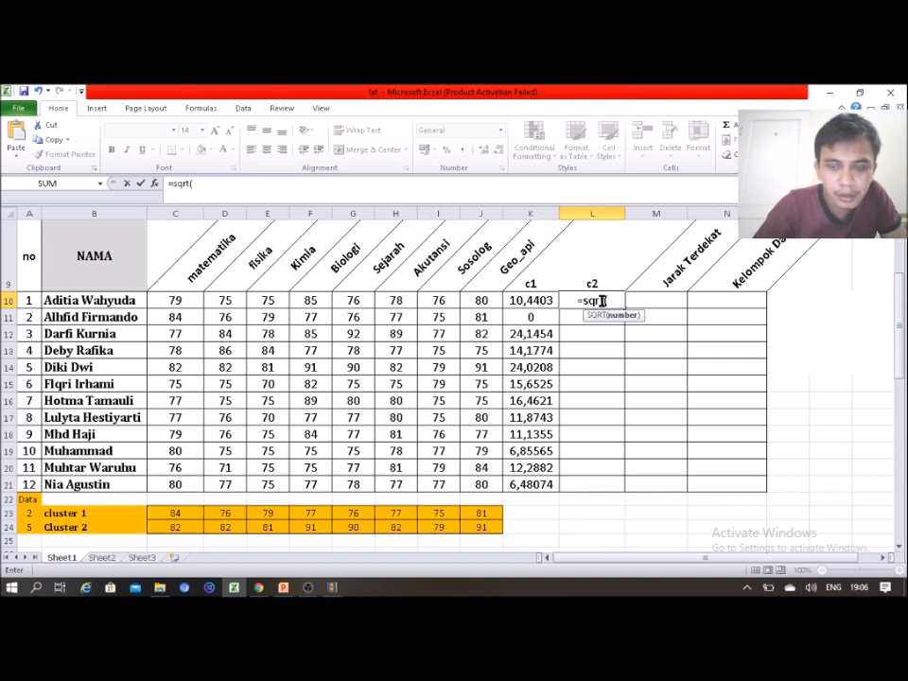
{"action": "left_click", "coordinate": [187, 297]}
{"action": "type", "text": "-"}
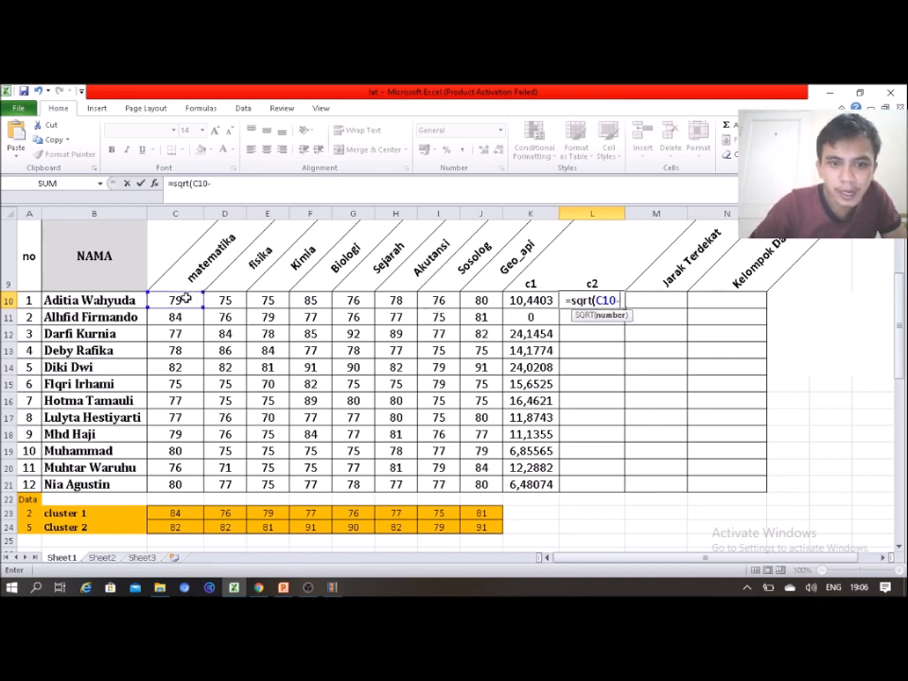
{"action": "left_click", "coordinate": [175, 526]}
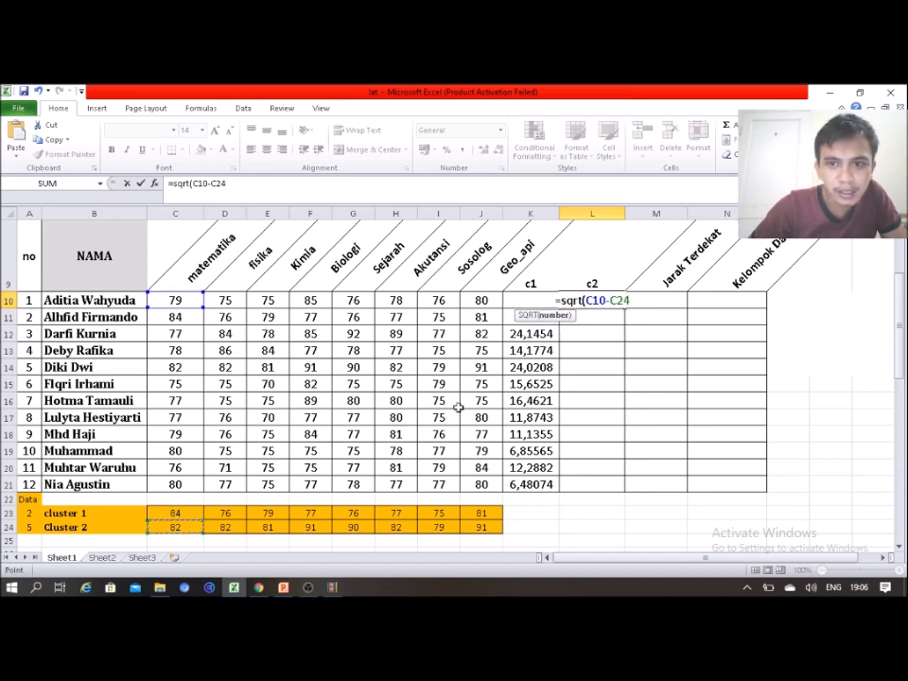
Step: Make the centroid reference in the L10 formula absolute as $C$24
{"action": "left_click", "coordinate": [611, 300]}
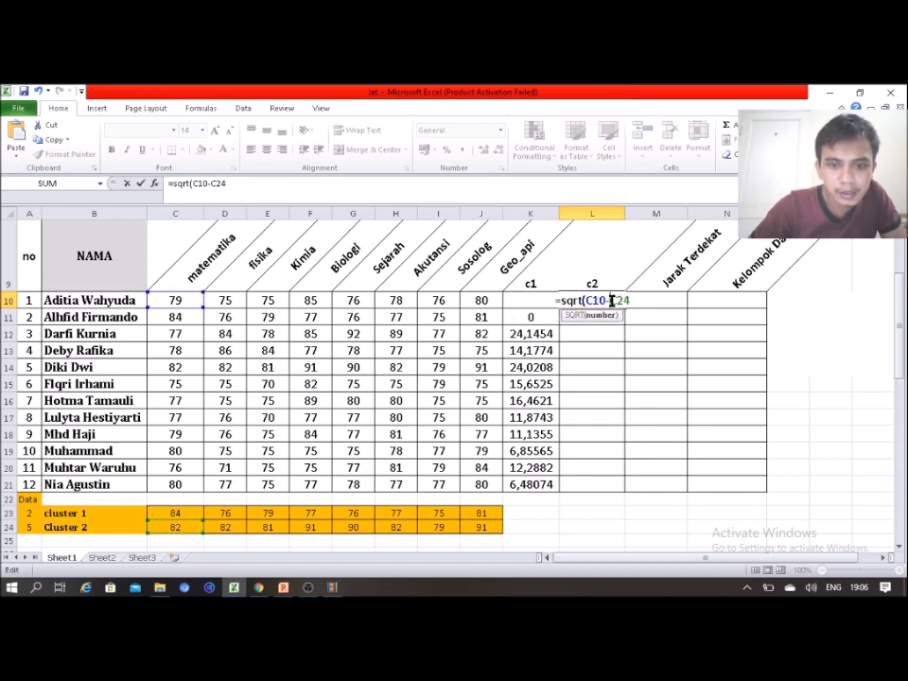
{"action": "type", "text": "$"}
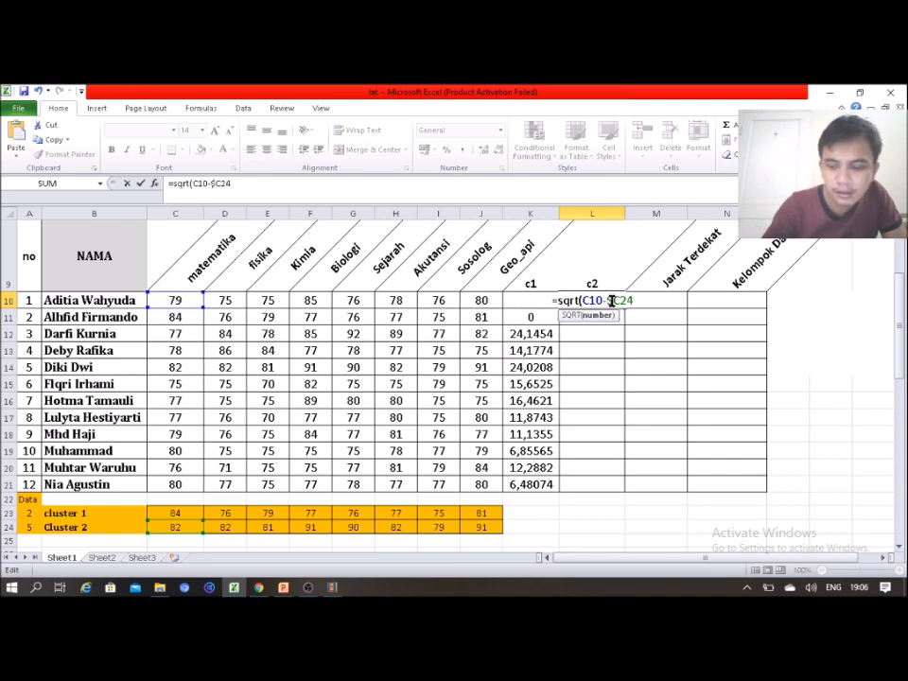
{"action": "key", "text": "Right"}
{"action": "type", "text": "$24"}
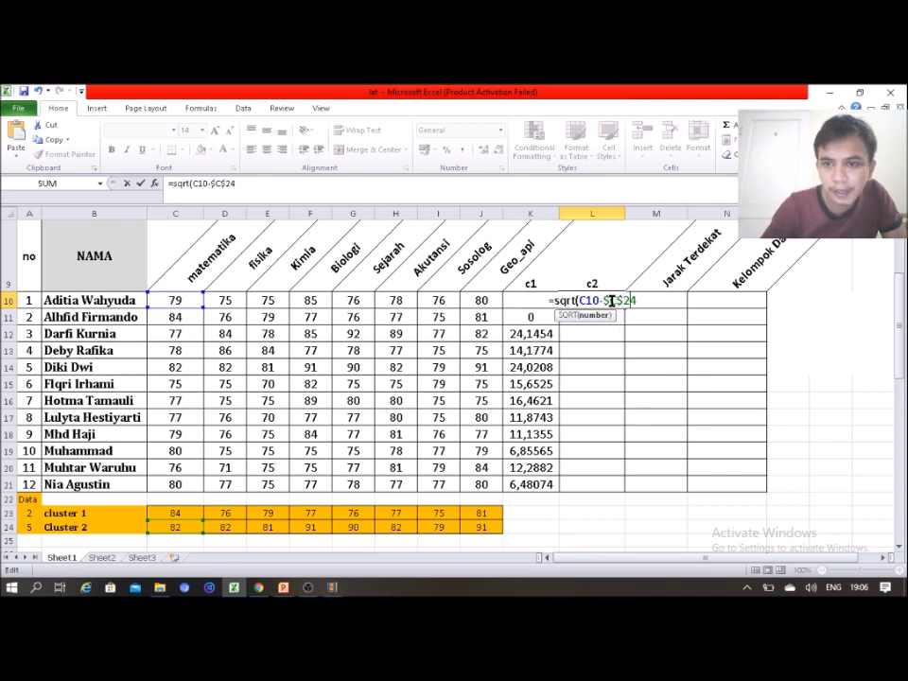
Step: Square the first term of the L10 formula and extend it to =sqrt((C10-$C$24)^2)+ with a second opening parenthesis
{"action": "type", "text": ")"}
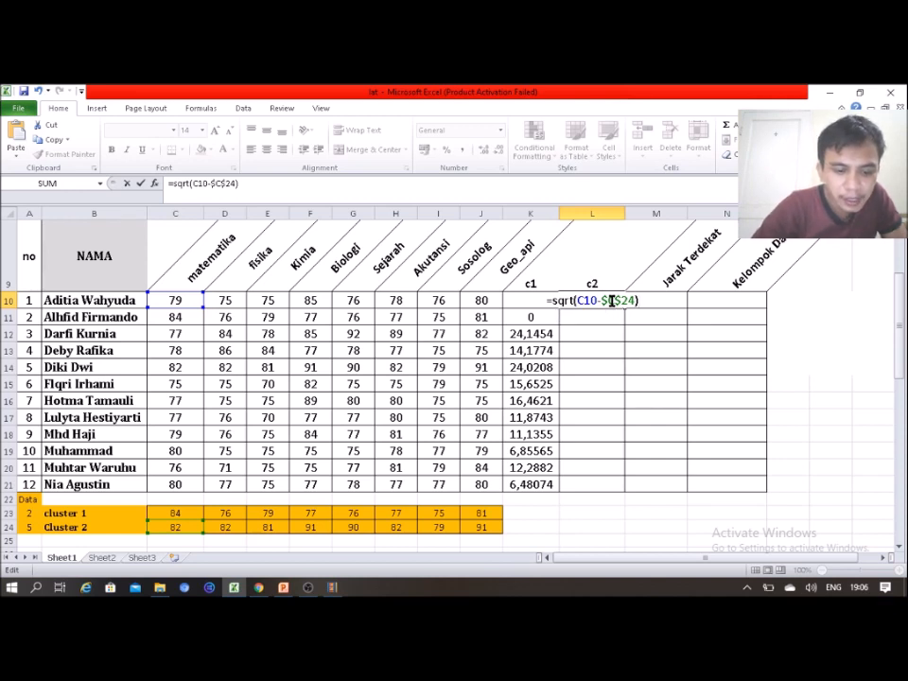
{"action": "type", "text": "^"}
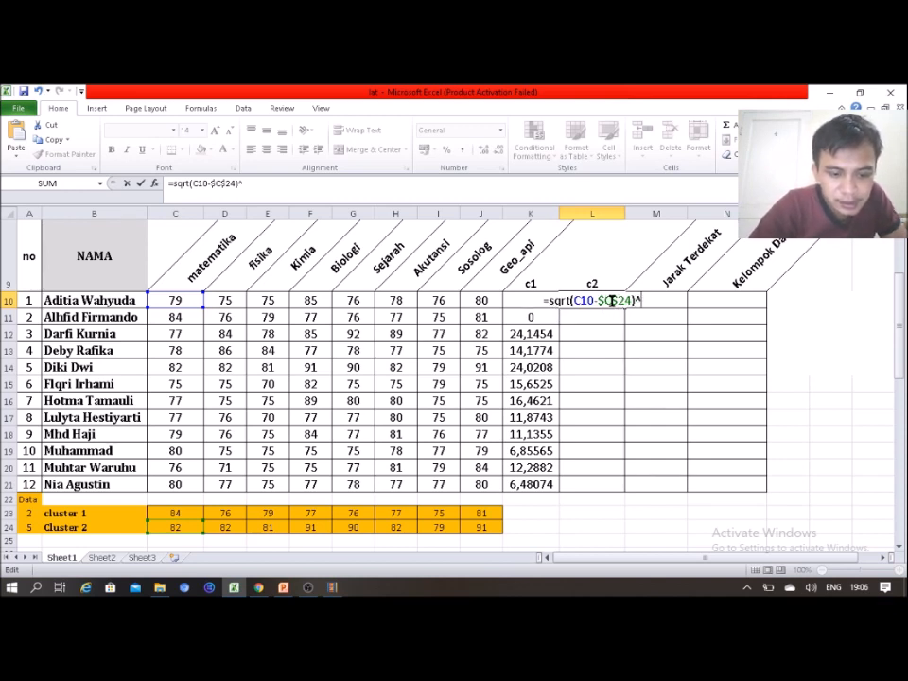
{"action": "type", "text": "2)"}
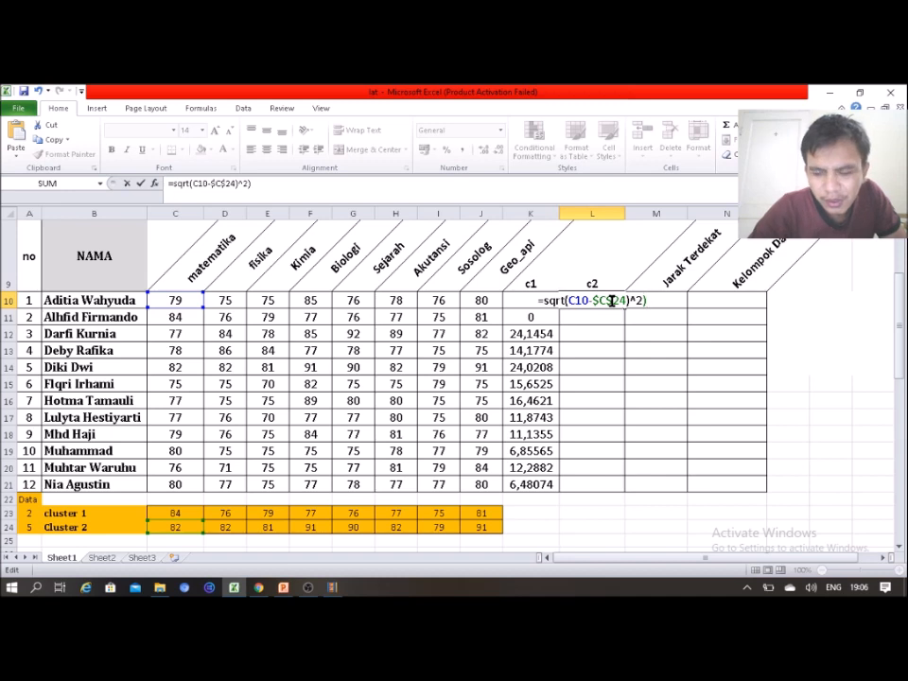
{"action": "type", "text": "+"}
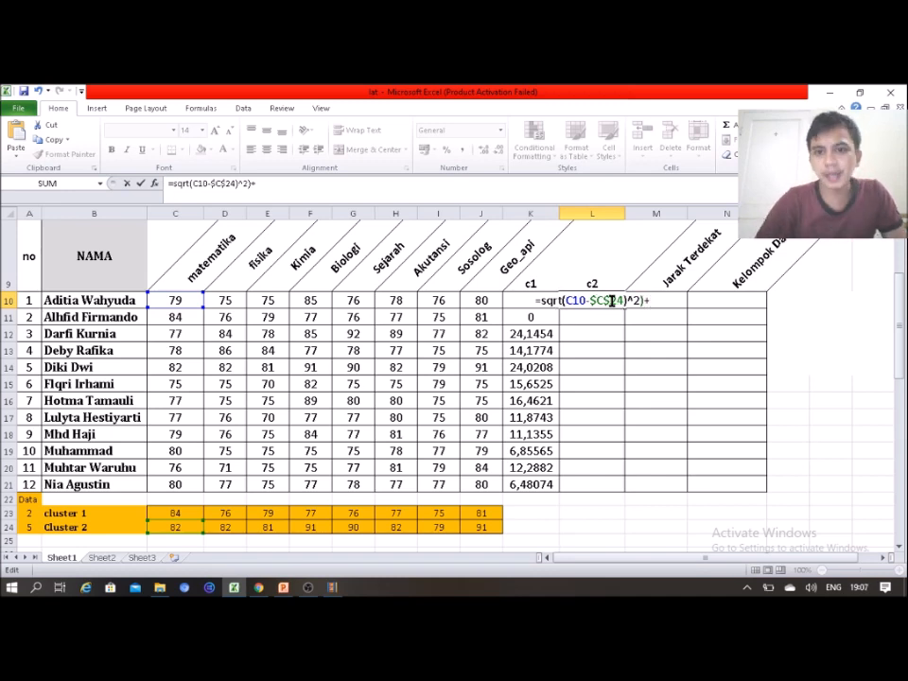
{"action": "left_click", "coordinate": [561, 300]}
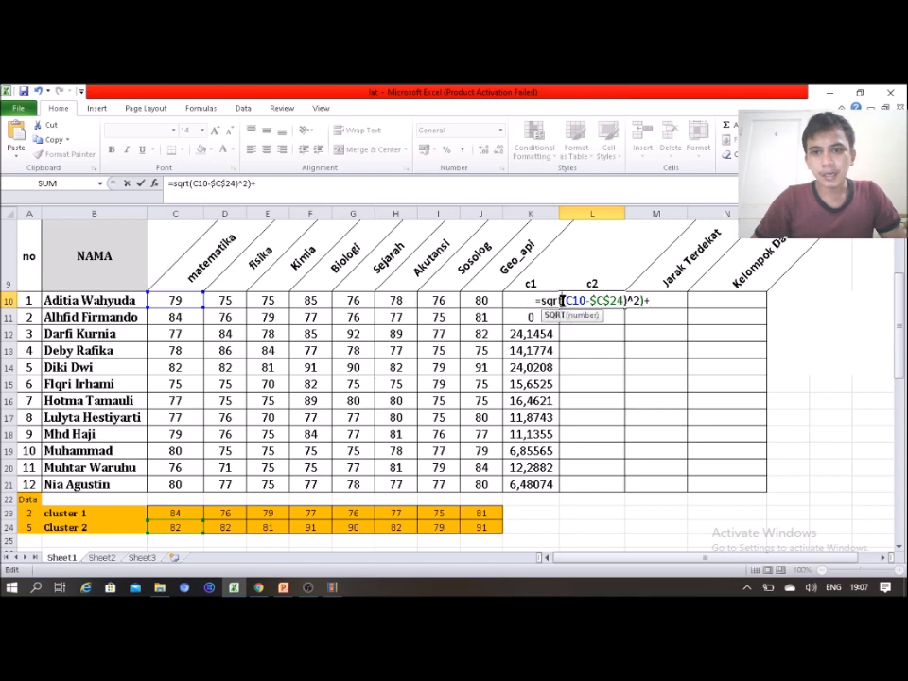
{"action": "type", "text": "("}
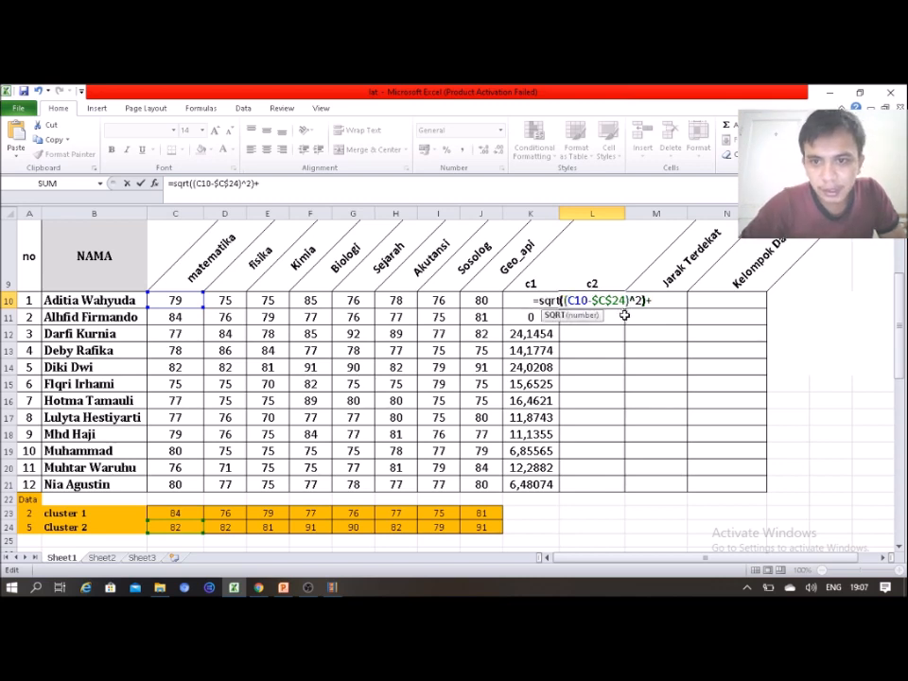
{"action": "left_click", "coordinate": [647, 300]}
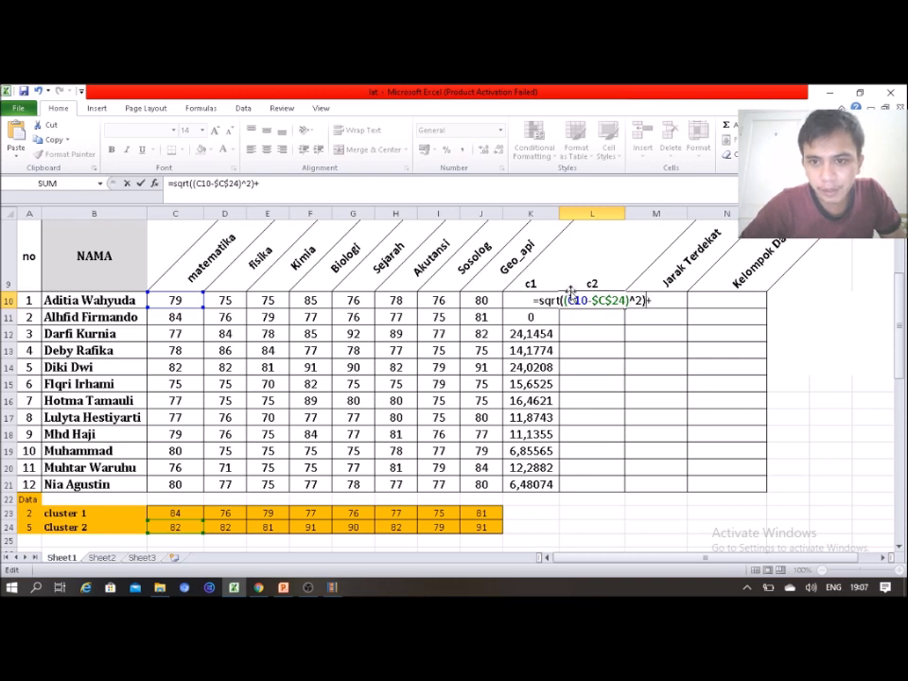
Step: Append a copy of the first term, (C10-$C$24)^2), after the plus sign in the L10 formula
{"action": "left_click_drag", "start_coordinate": [565, 300], "coordinate": [655, 302]}
{"action": "key", "text": "ctrl+c"}
{"action": "left_click", "coordinate": [654, 302]}
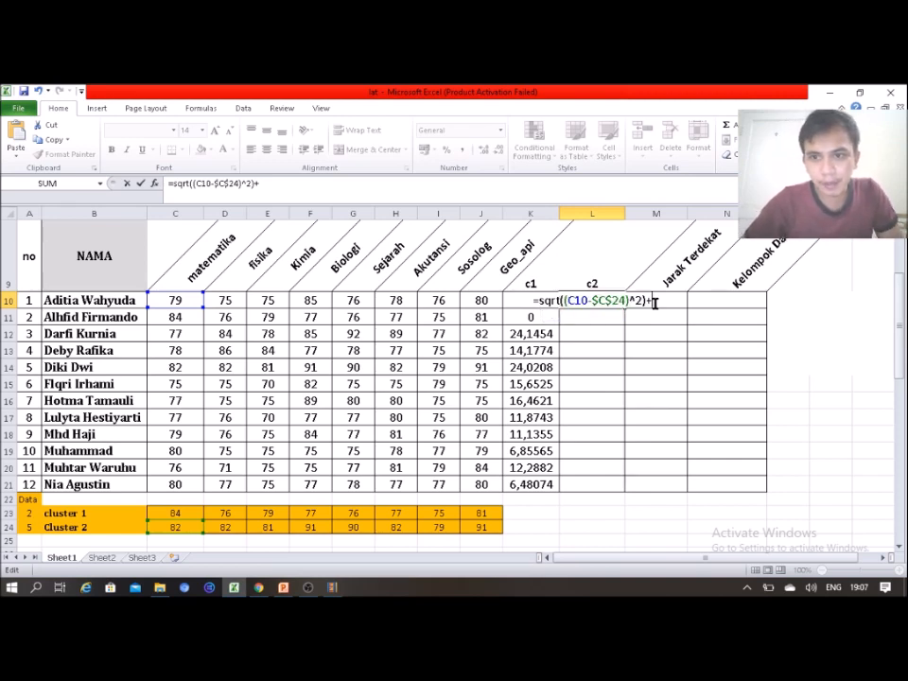
{"action": "type", "text": "+"}
{"action": "key", "text": "ctrl+v"}
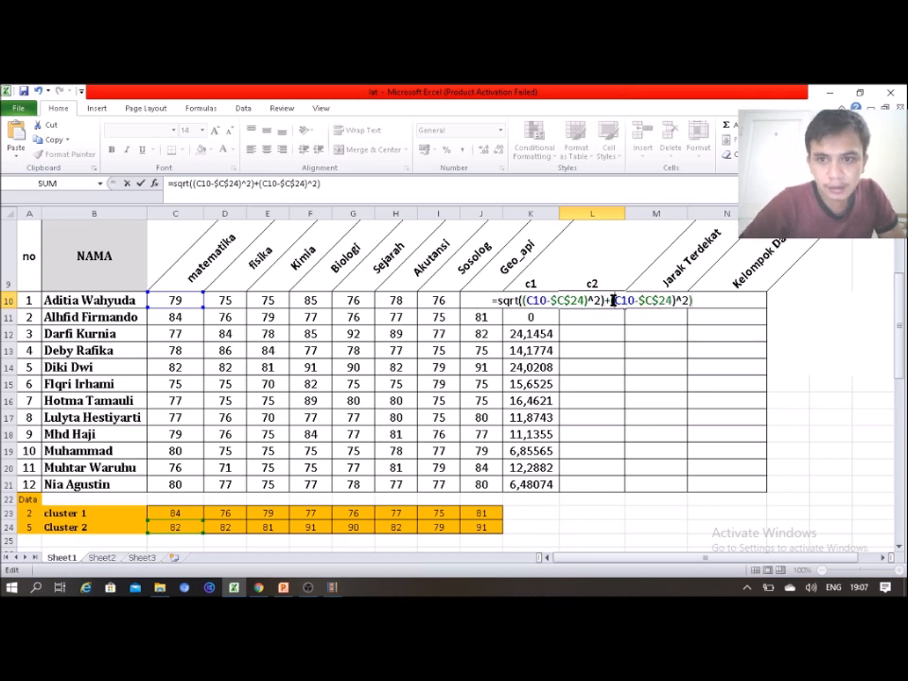
Step: Turn the copied second term of the L10 formula into ((d10-$d$24)^2)
{"action": "left_click", "coordinate": [612, 300]}
{"action": "type", "text": "("}
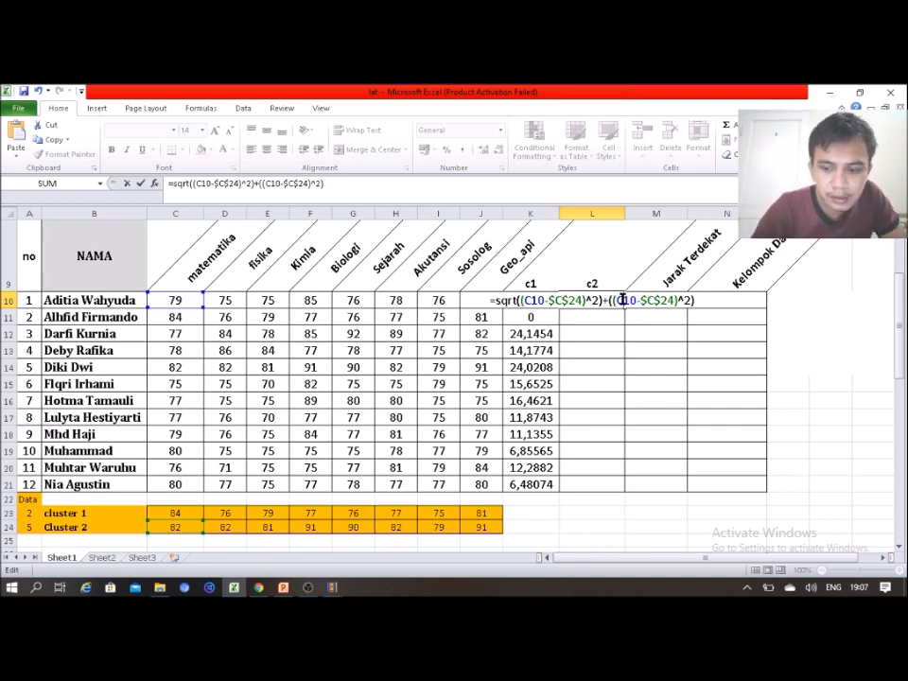
{"action": "type", "text": "d"}
{"action": "key", "text": "Right"}
{"action": "key", "text": "Right"}
{"action": "key", "text": "Right"}
{"action": "key", "text": "Right"}
{"action": "key", "text": "Right"}
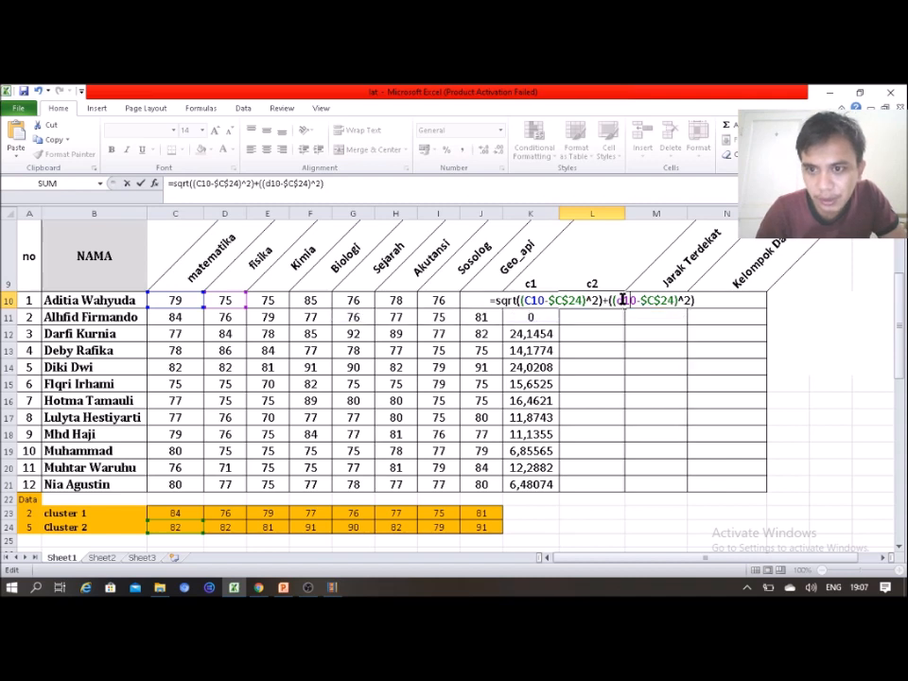
{"action": "key", "text": "BackSpace"}
{"action": "type", "text": "d"}
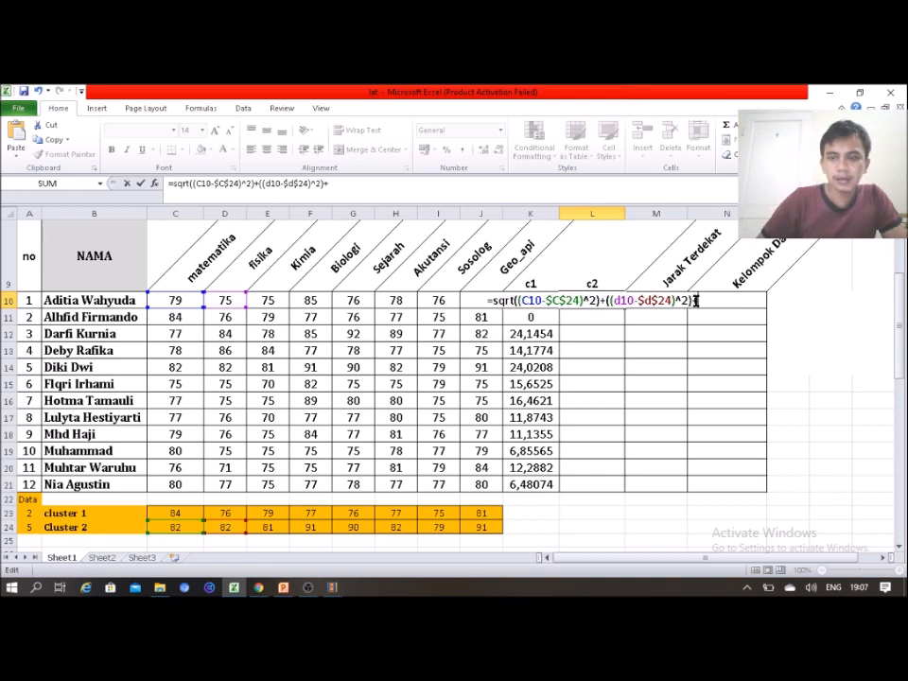
Step: Add the third term ((e10-$e$24)^2) to the L10 formula by reusing a copy of the d10 term
{"action": "type", "text": "+"}
{"action": "left_click_drag", "start_coordinate": [606, 300], "coordinate": [695, 299]}
{"action": "key", "text": "ctrl+c"}
{"action": "left_click", "coordinate": [705, 300]}
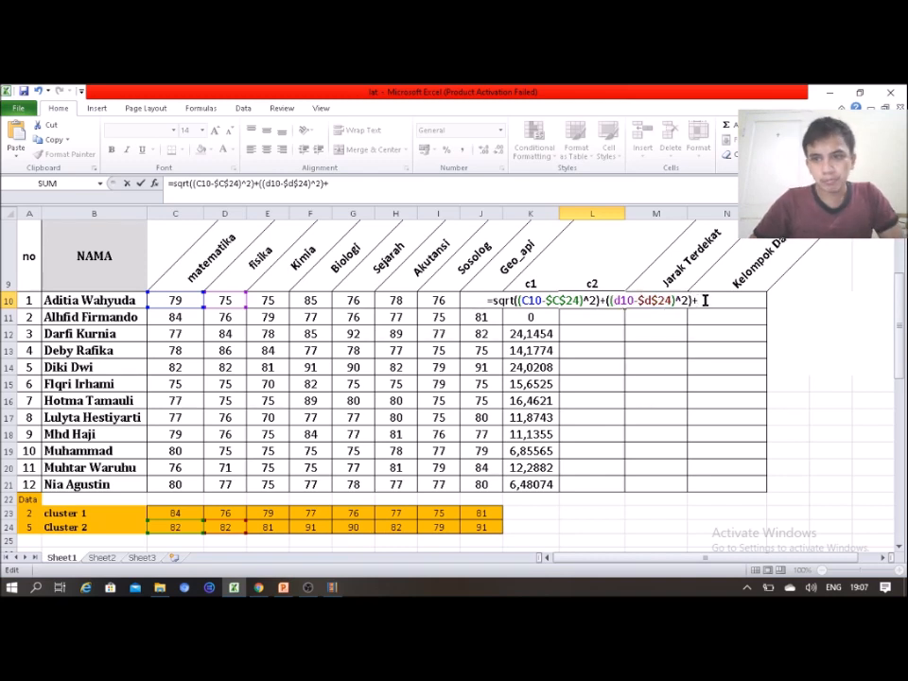
{"action": "type", "text": "+"}
{"action": "key", "text": "ctrl+v"}
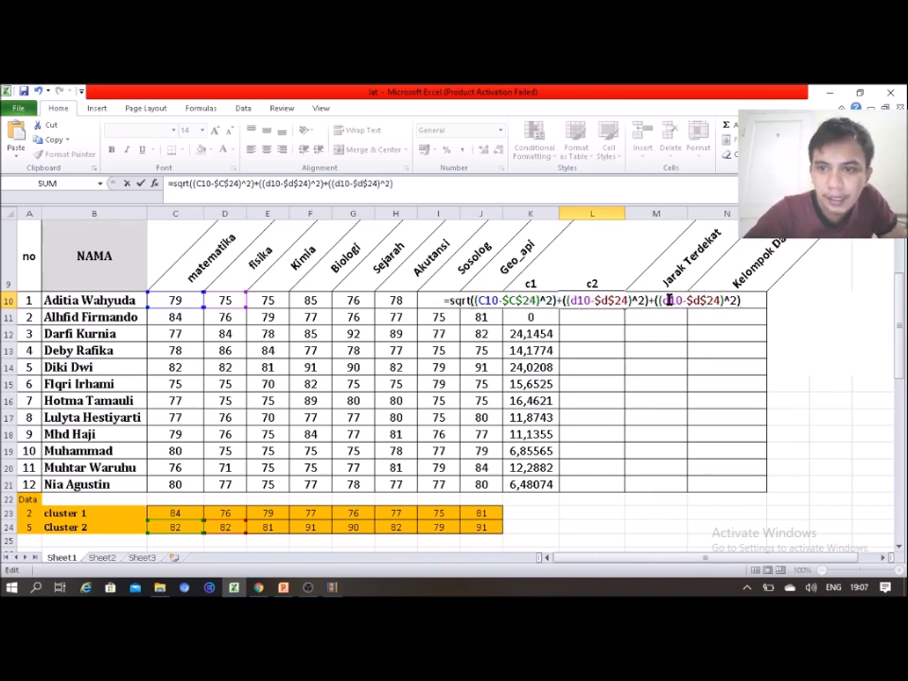
{"action": "key", "text": "BackSpace"}
{"action": "type", "text": "e"}
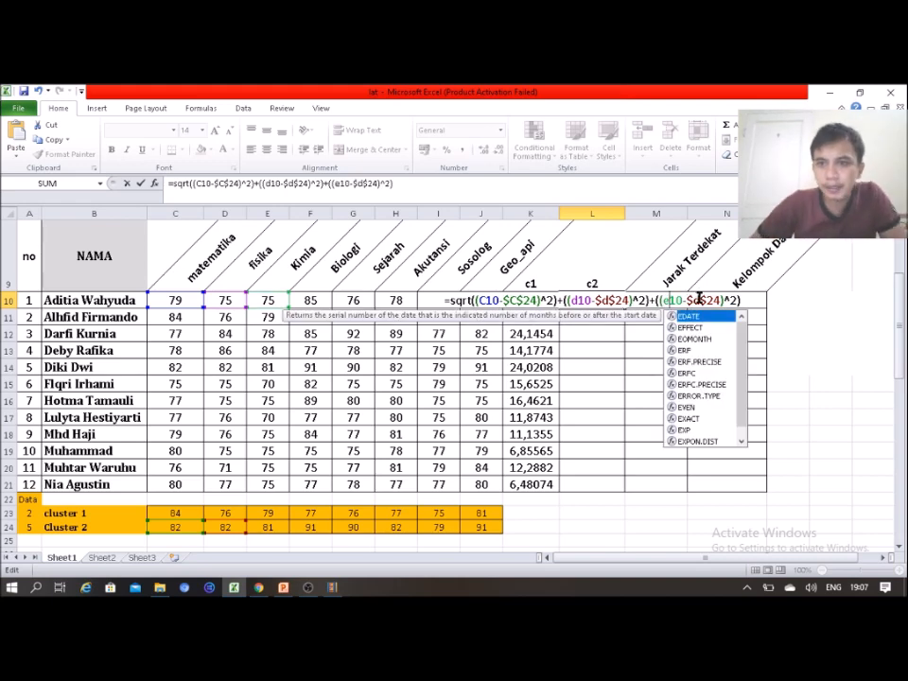
{"action": "left_click", "coordinate": [698, 300]}
{"action": "key", "text": "BackSpace"}
{"action": "type", "text": "e"}
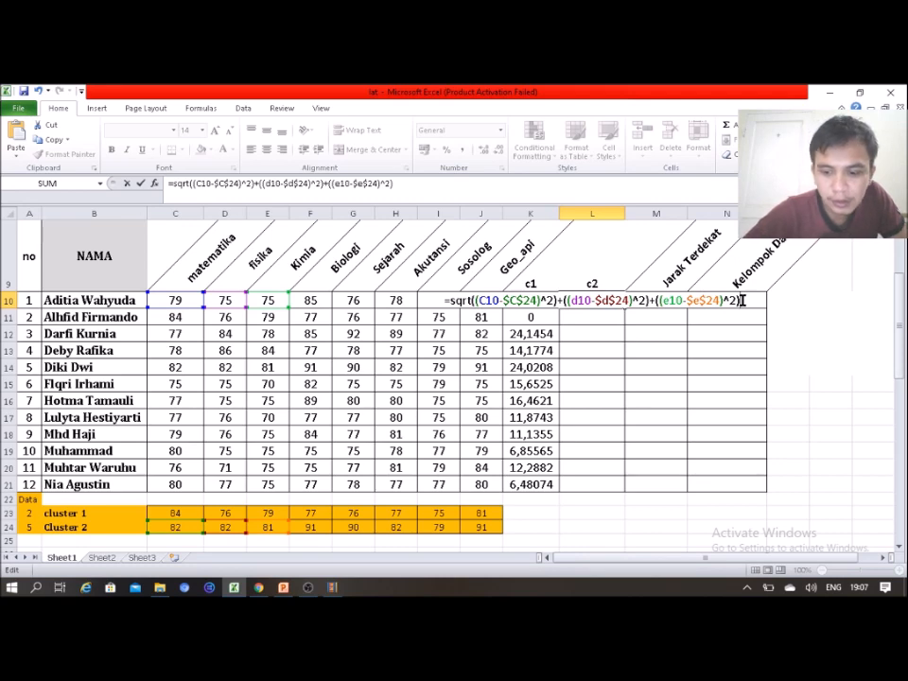
Step: Add the fourth term ((f10-$f$24)^2) to the L10 formula by adapting another copy of the d10 term
{"action": "type", "text": "+"}
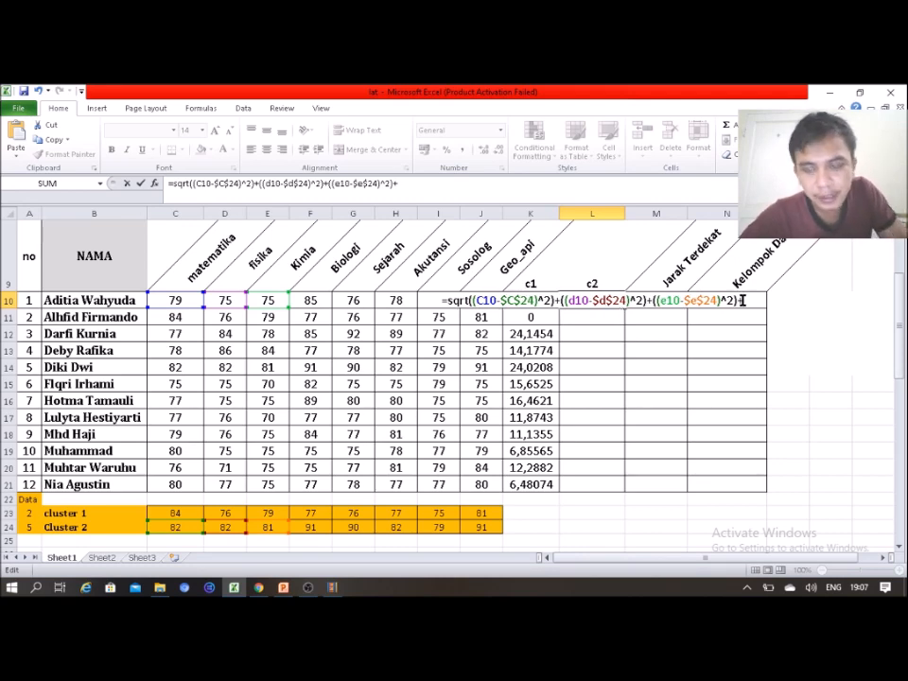
{"action": "key", "text": "ctrl+v"}
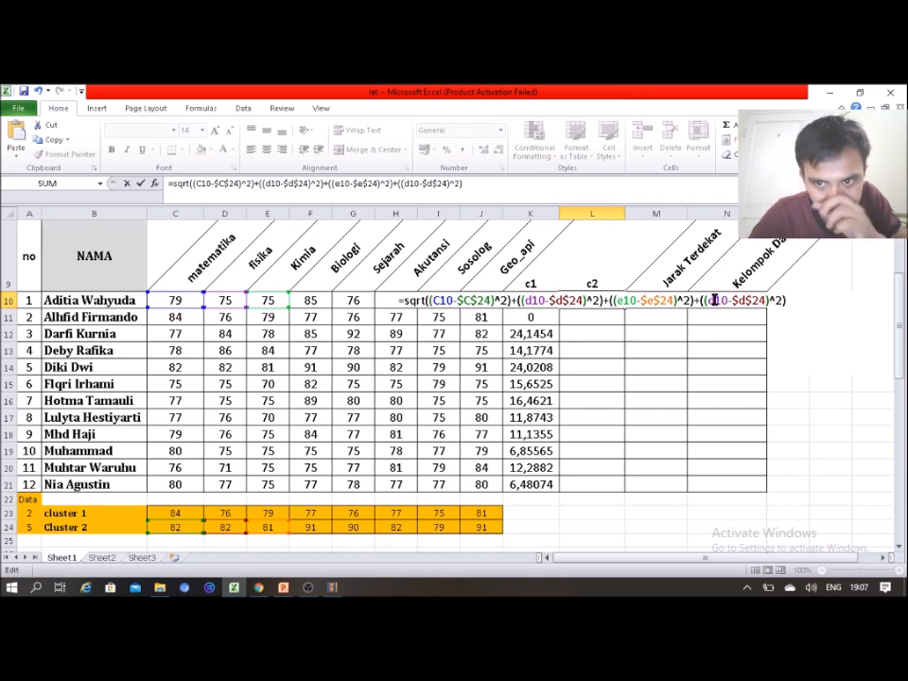
{"action": "key", "text": "Delete"}
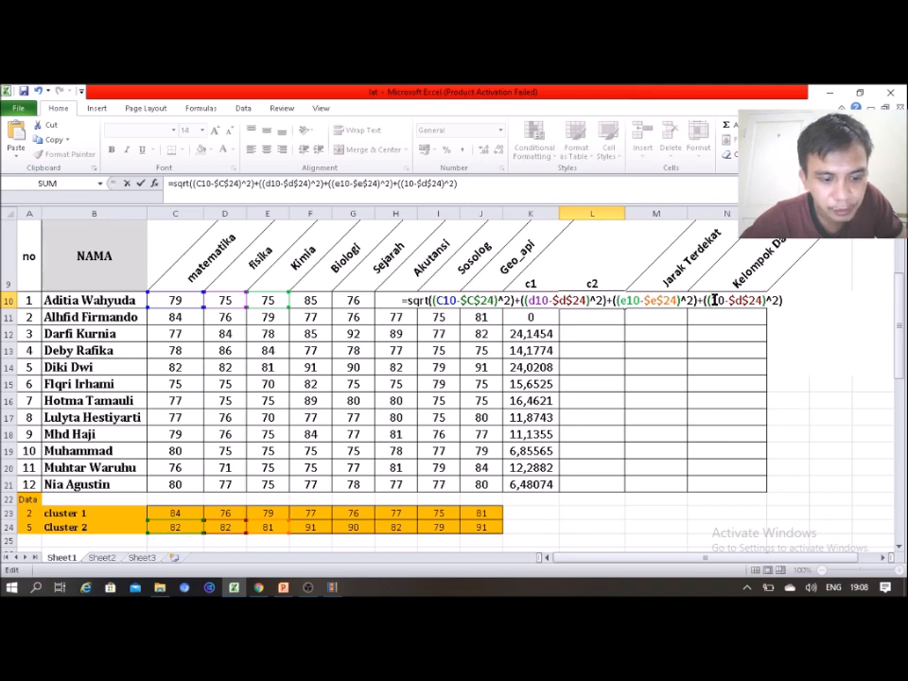
{"action": "type", "text": "f"}
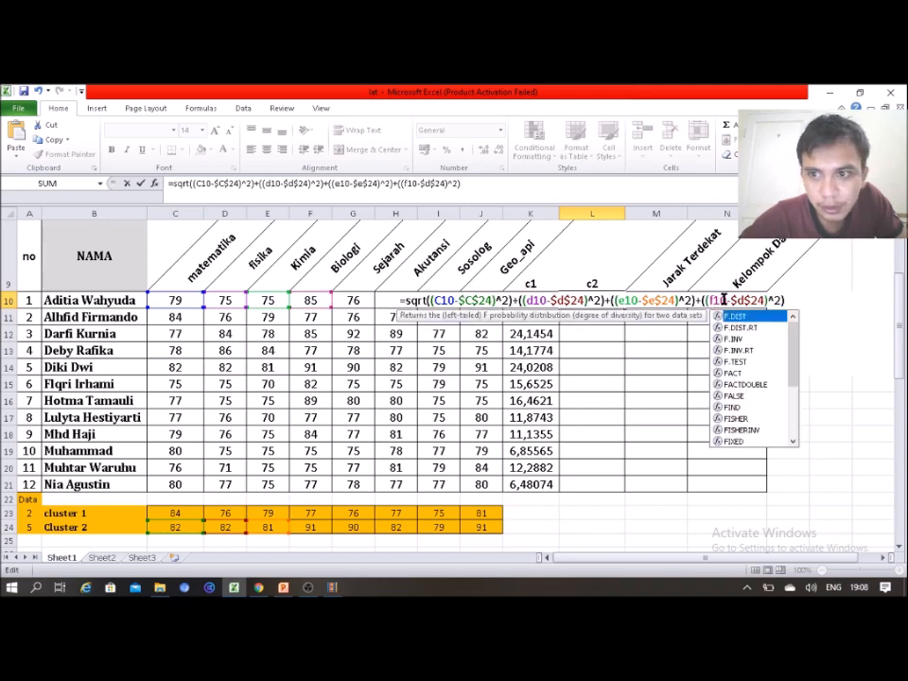
{"action": "left_click", "coordinate": [741, 300]}
{"action": "key", "text": "Delete"}
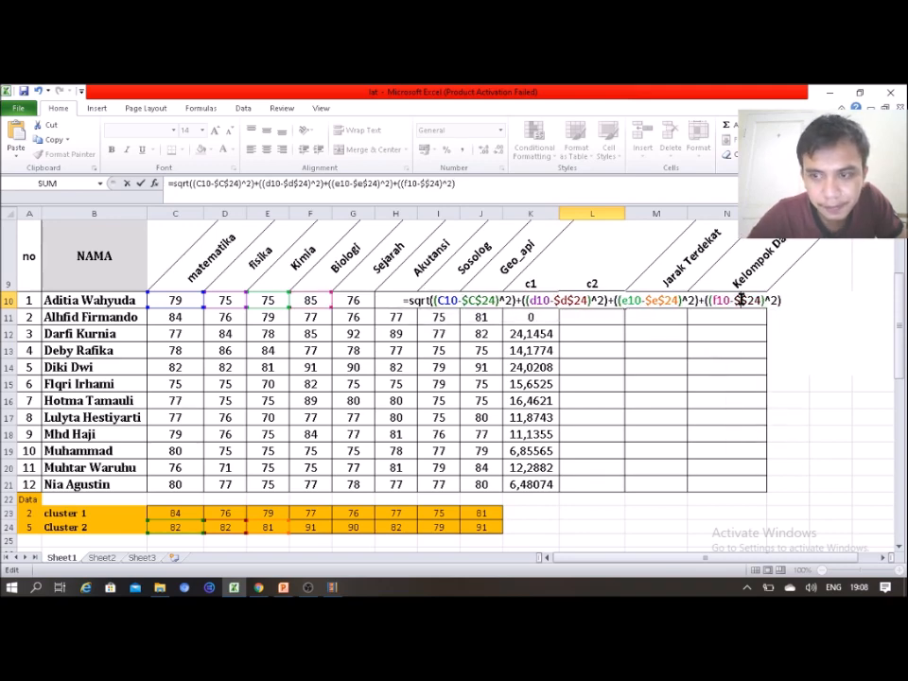
{"action": "type", "text": "f"}
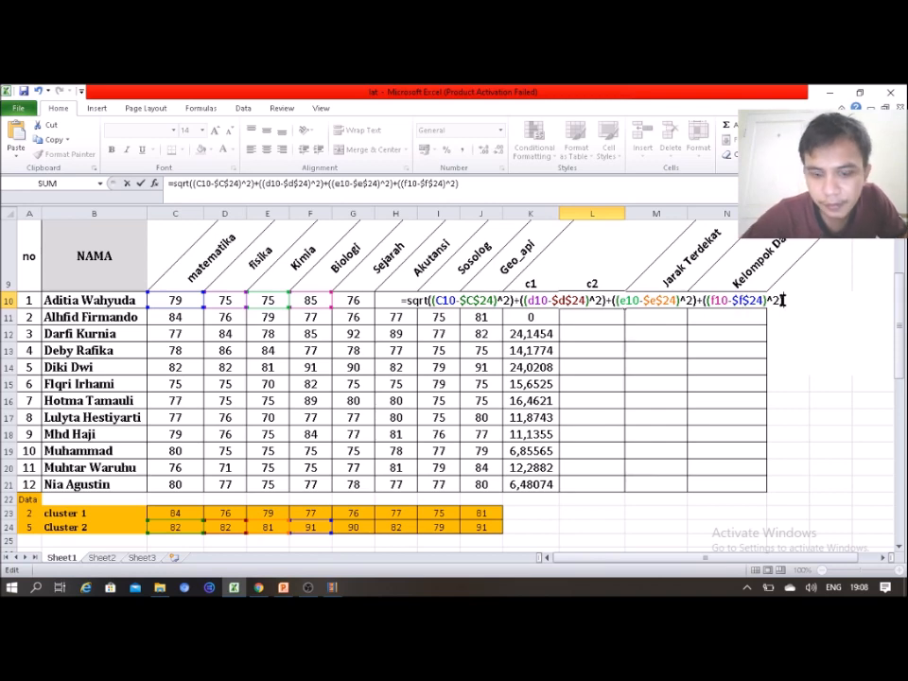
Step: Add the fifth term ((g10-$g$24)^2) to the L10 formula from the copied d10 term
{"action": "type", "text": "+"}
{"action": "key", "text": "ctrl+v"}
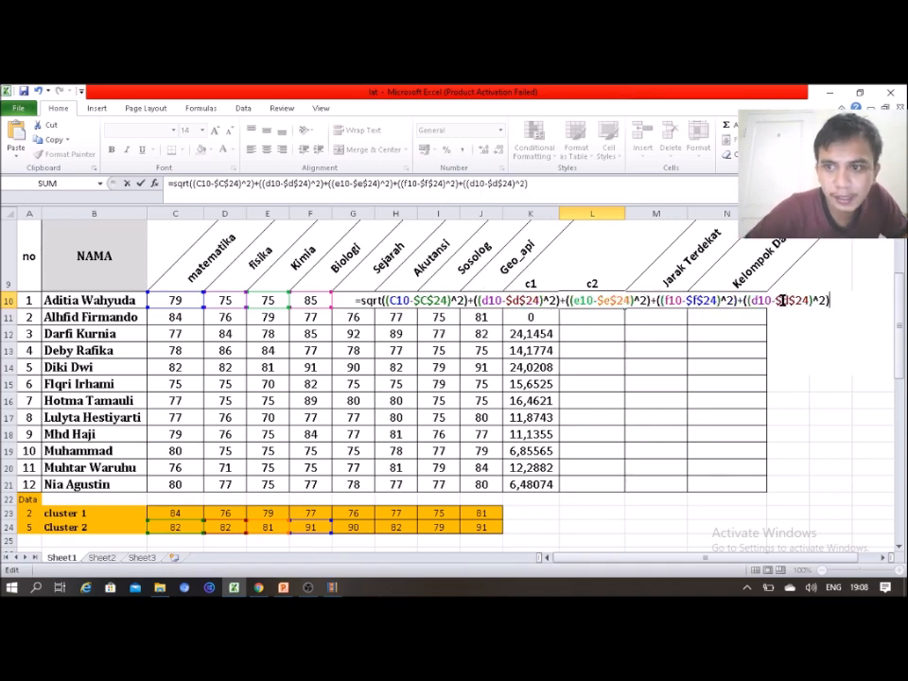
{"action": "left_click", "coordinate": [758, 301]}
{"action": "key", "text": "BackSpace"}
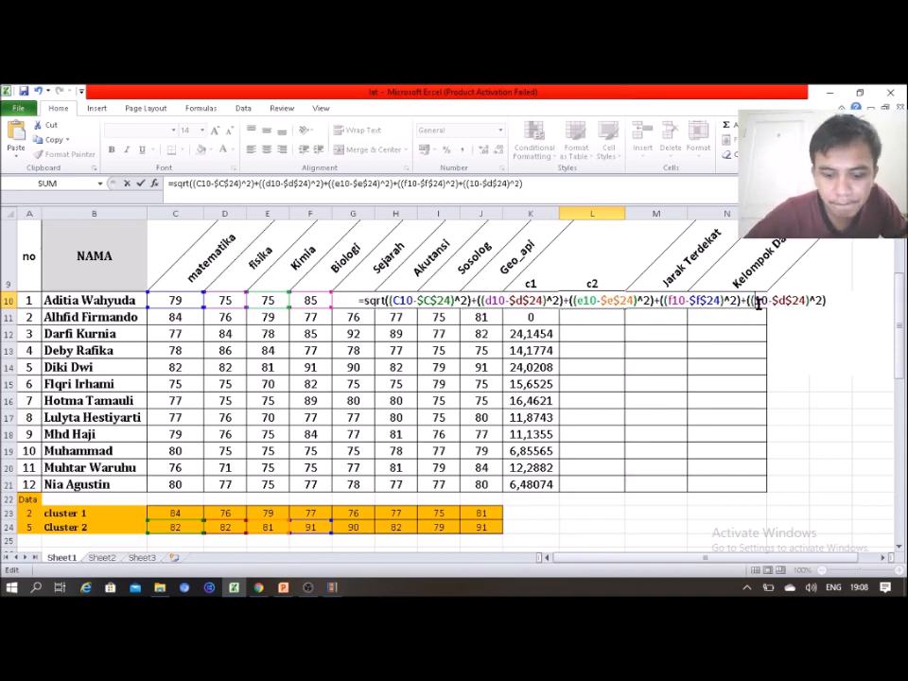
{"action": "type", "text": "g"}
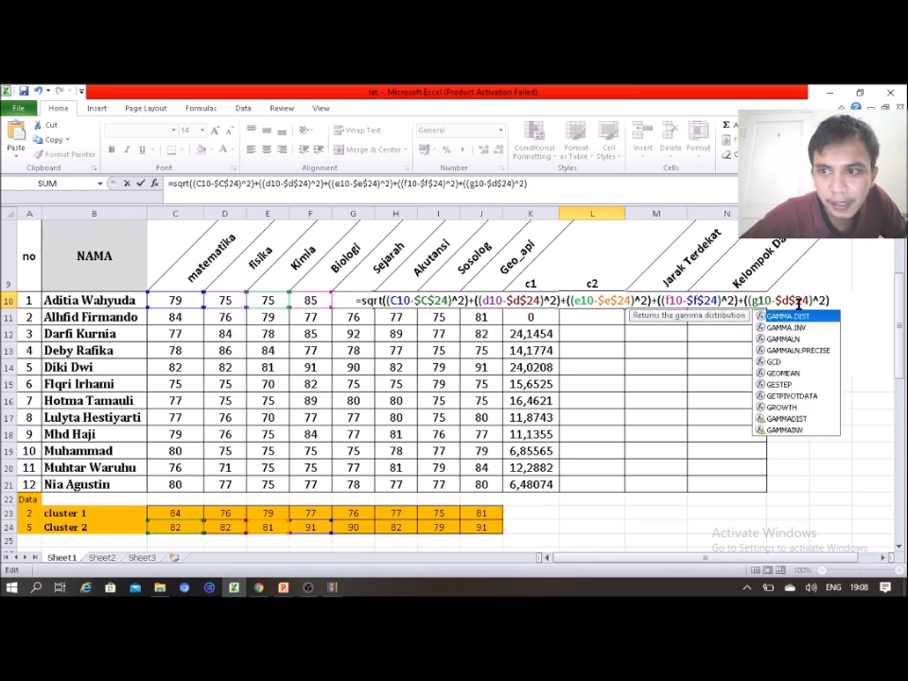
{"action": "left_click", "coordinate": [787, 299]}
{"action": "key", "text": "BackSpace"}
{"action": "type", "text": "g"}
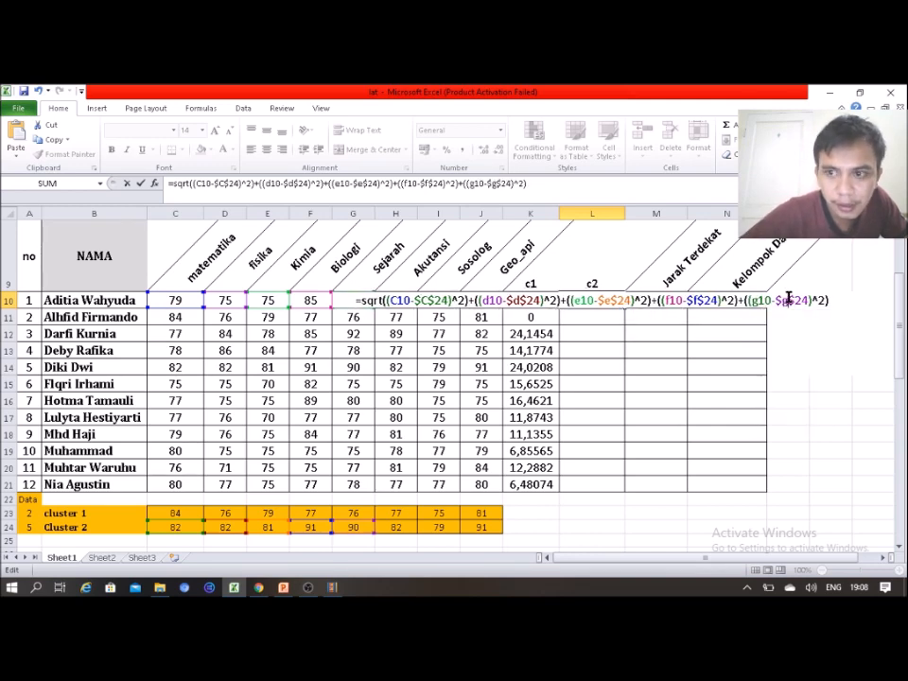
Step: Add the sixth term ((h10-$h$24)^2) to the L10 formula from the copied d10 term
{"action": "left_click", "coordinate": [836, 300]}
{"action": "type", "text": "+"}
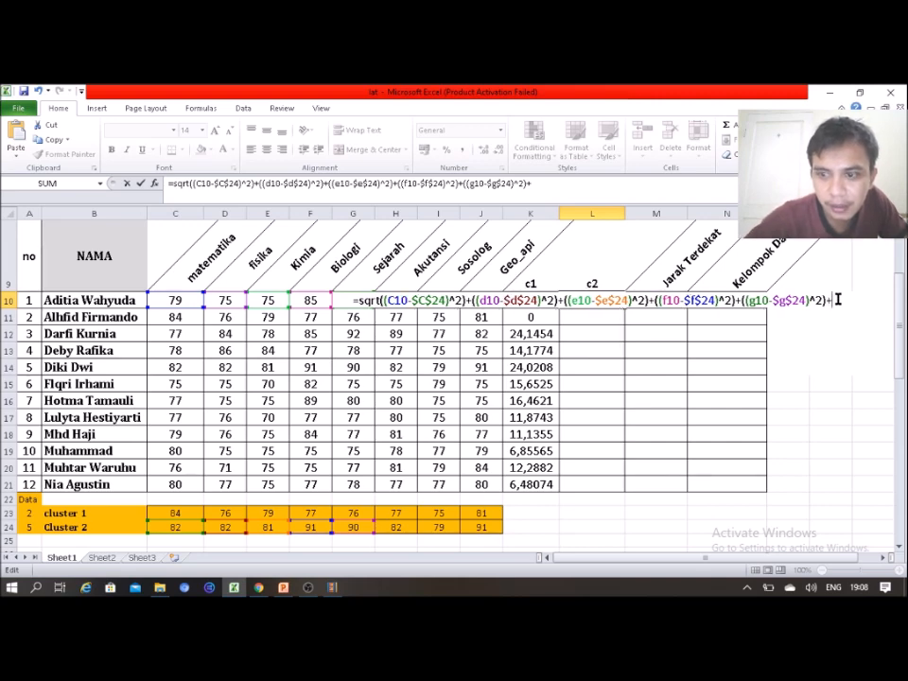
{"action": "type", "text": "((d10-$d$24)^2)"}
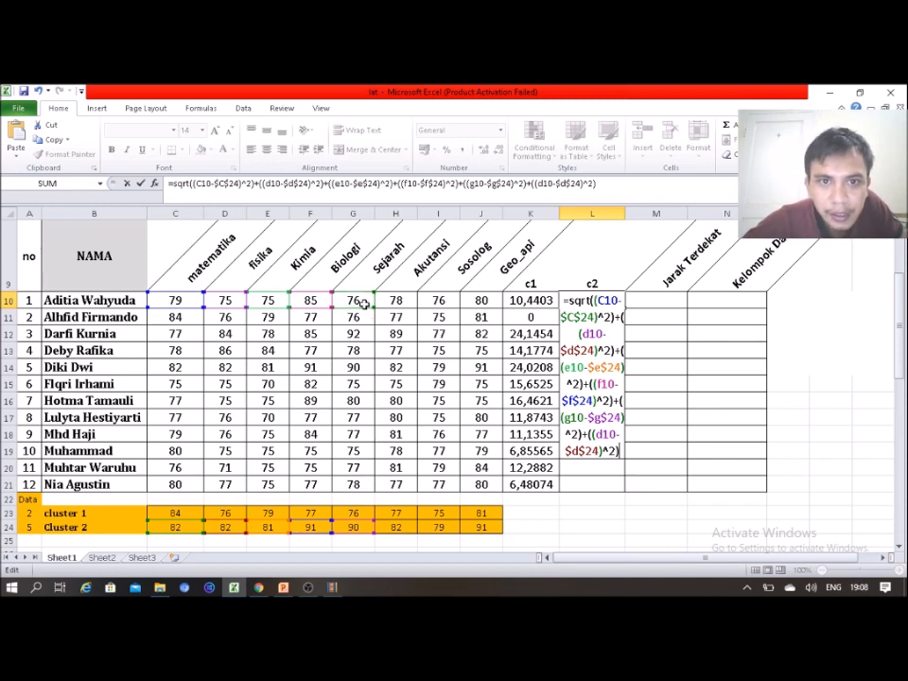
{"action": "left_click", "coordinate": [602, 433]}
{"action": "key", "text": "BackSpace"}
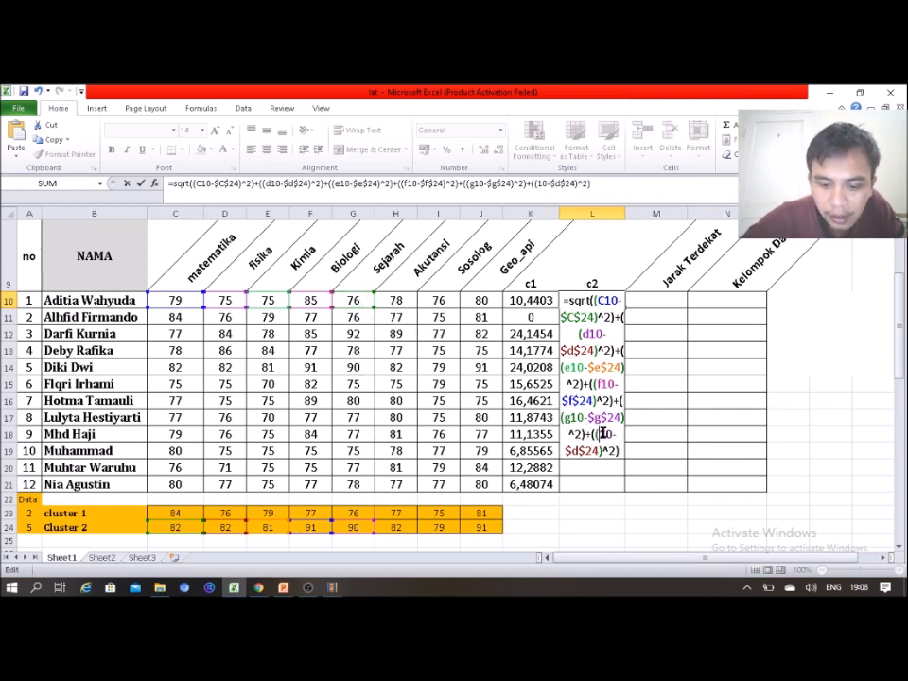
{"action": "type", "text": "h"}
{"action": "left_click", "coordinate": [578, 447]}
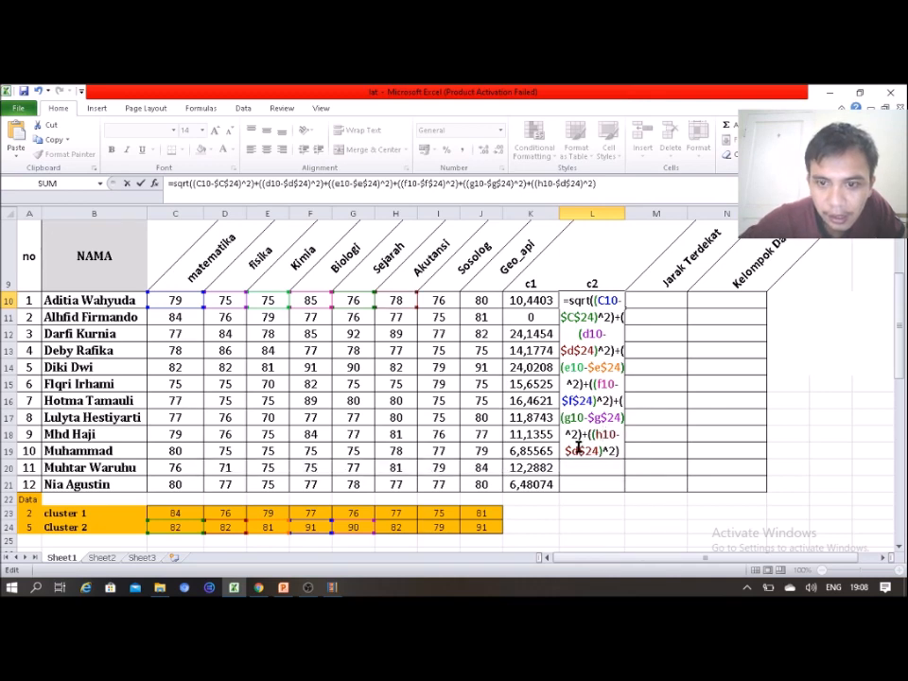
{"action": "key", "text": "BackSpace"}
{"action": "type", "text": "h"}
Step: Add the seventh term ((i10-$i$24)^2) to the L10 formula, followed by a plus sign
{"action": "type", "text": "+"}
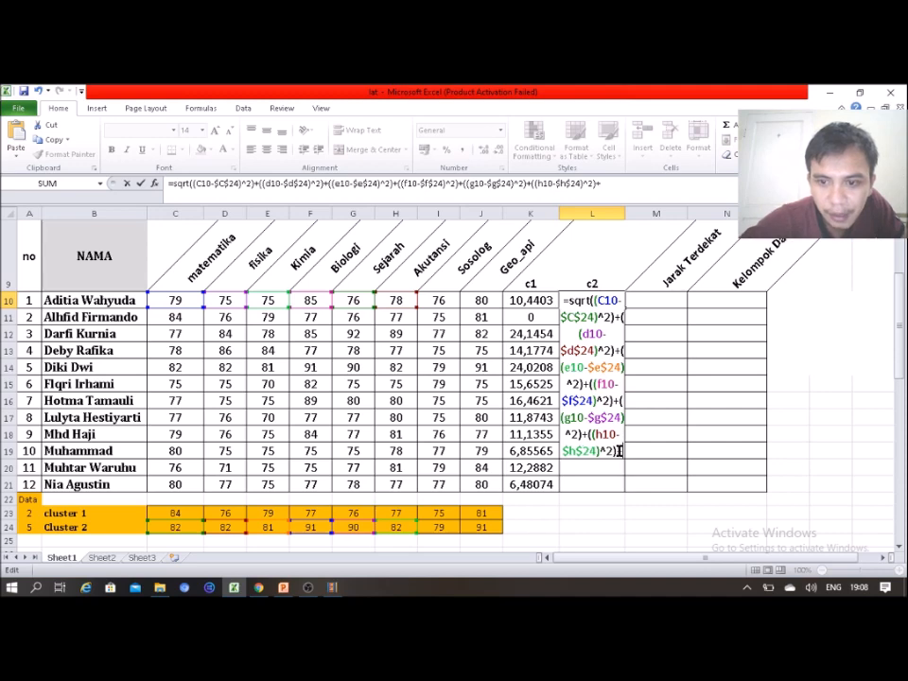
{"action": "type", "text": "((d10-$d$24)^2)"}
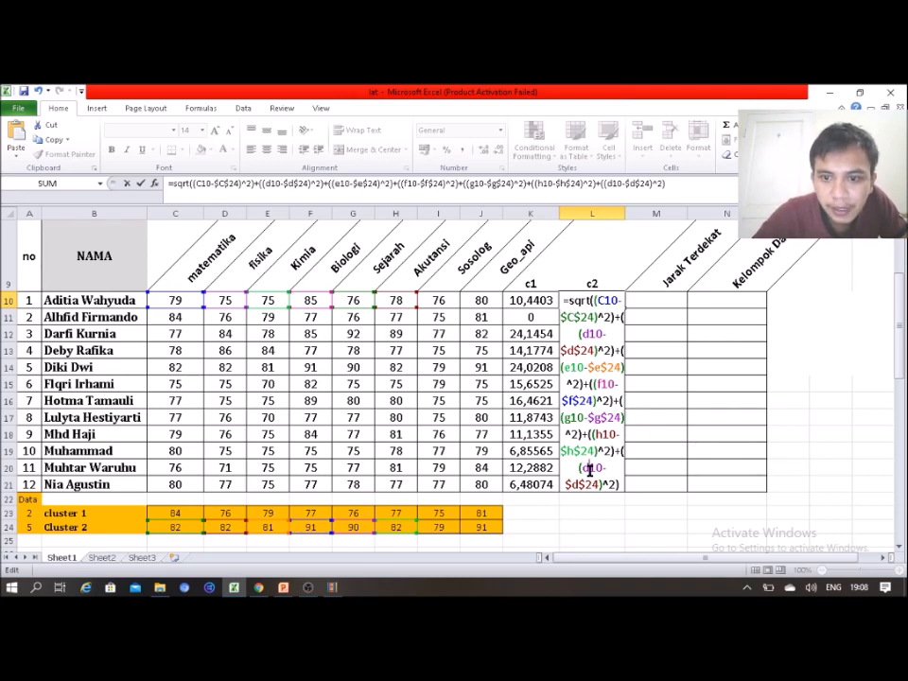
{"action": "key", "text": "BackSpace"}
{"action": "type", "text": "i"}
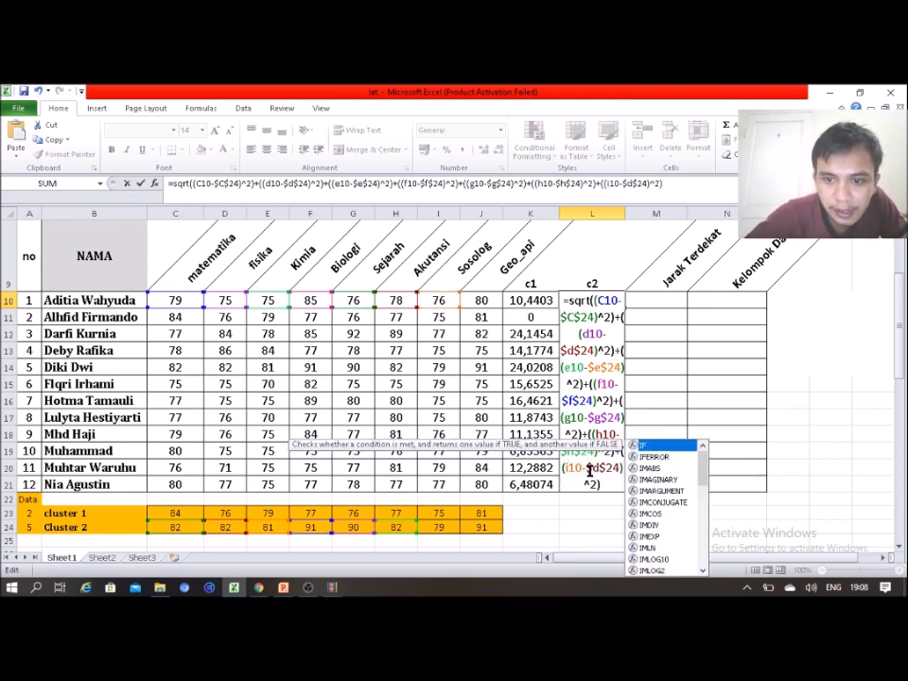
{"action": "left_click", "coordinate": [599, 469]}
{"action": "key", "text": "BackSpace"}
{"action": "type", "text": "i"}
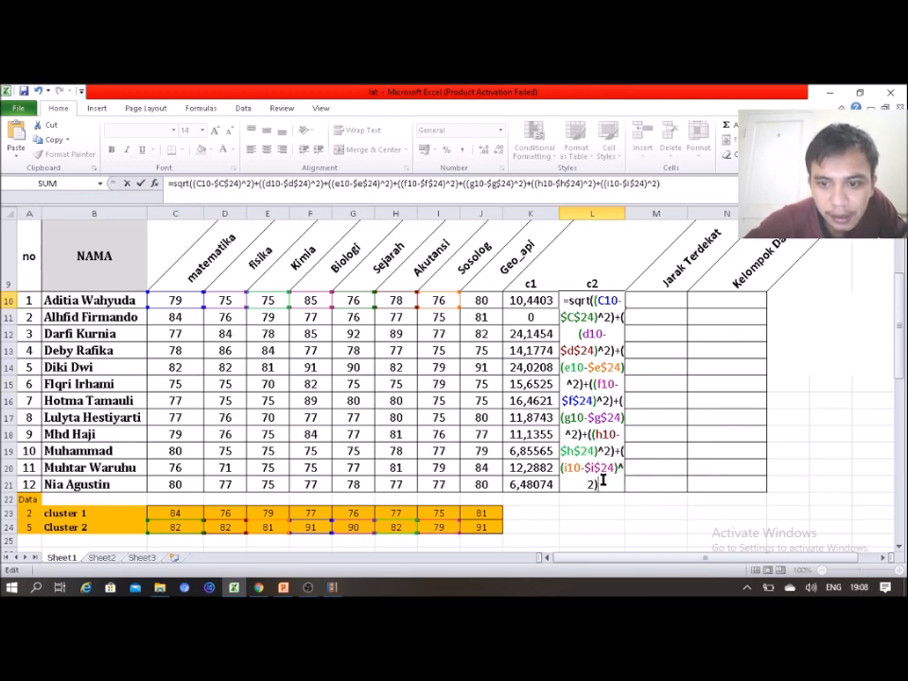
{"action": "type", "text": "+"}
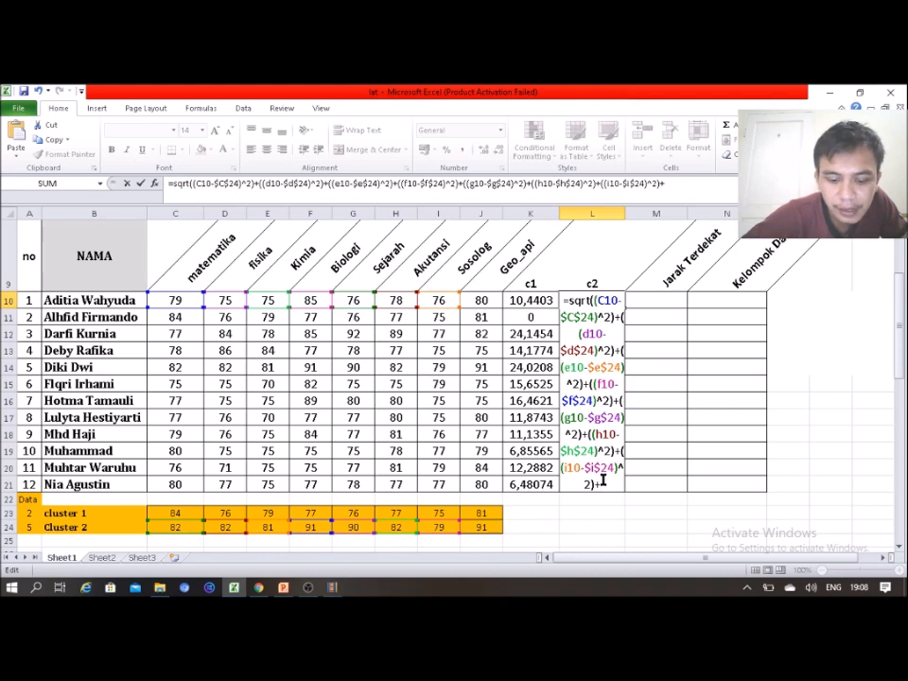
Step: Add the eighth term ((j10-$j$24)^2) to the L10 formula by adapting a copy of the d10 term
{"action": "type", "text": "((d10-$d$24)^2)"}
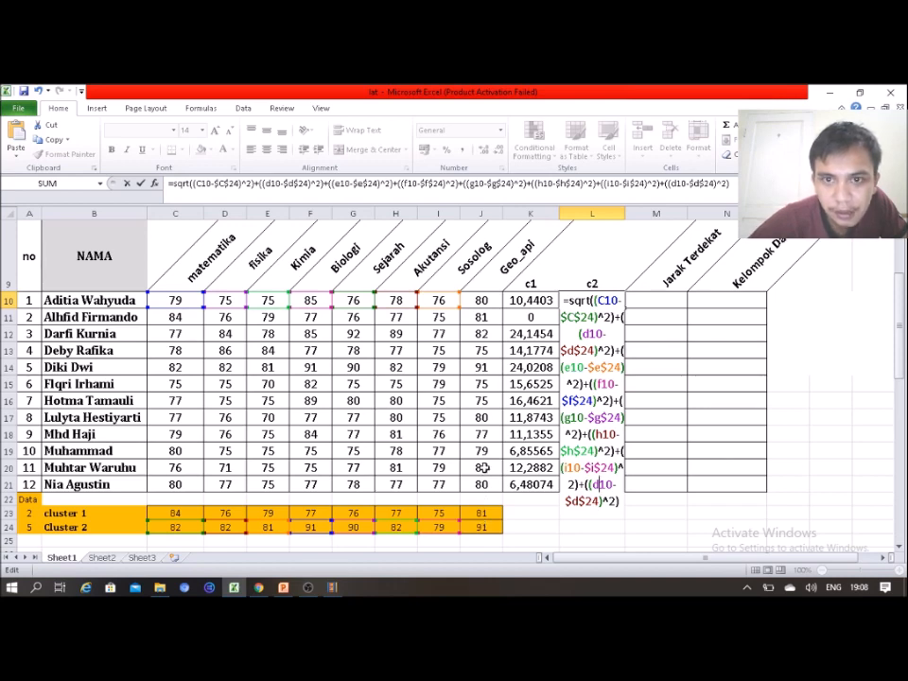
{"action": "key", "text": "BackSpace"}
{"action": "type", "text": "j"}
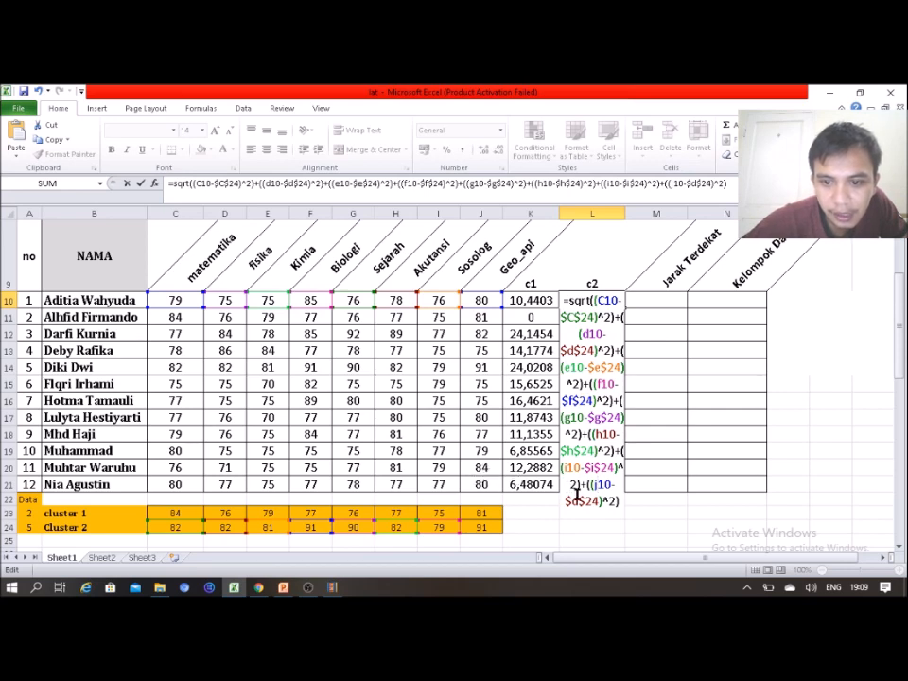
{"action": "key", "text": "BackSpace"}
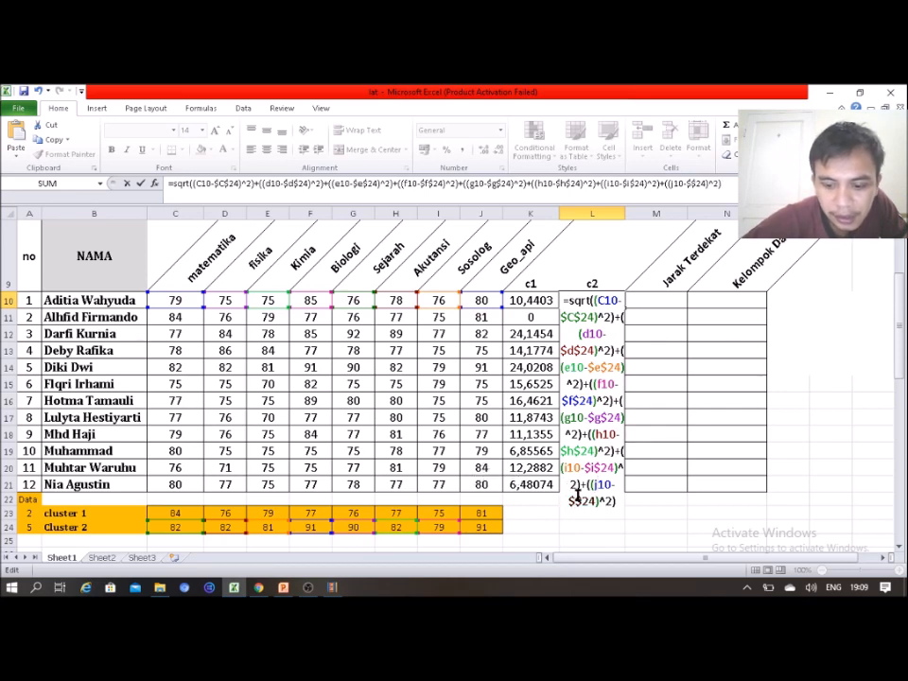
{"action": "type", "text": "j$24"}
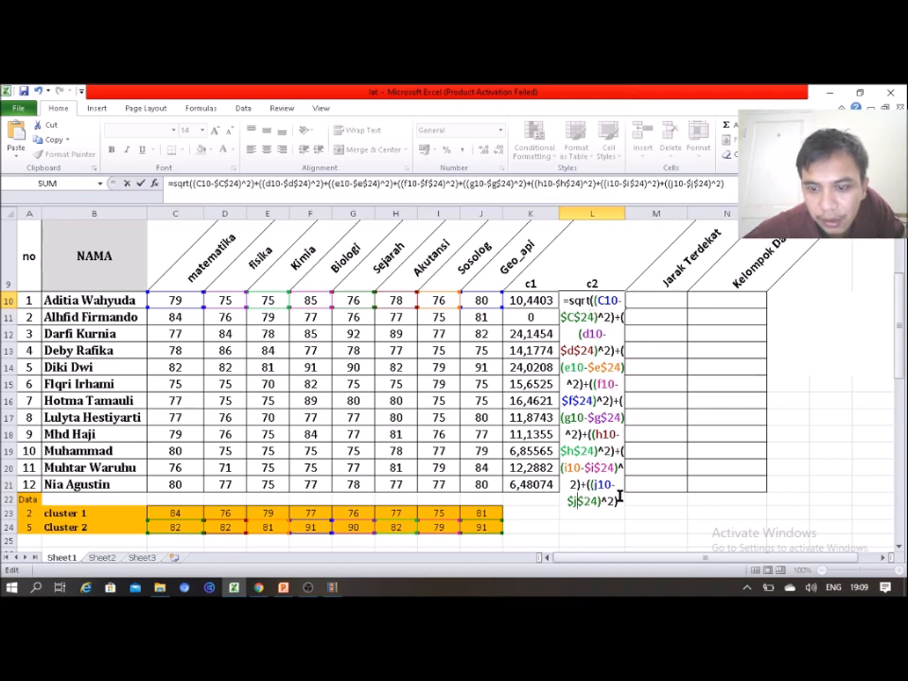
Step: Enclose all the squared terms of the L10 formula in the SQRT parentheses and commit the formula
{"action": "type", "text": ")"}
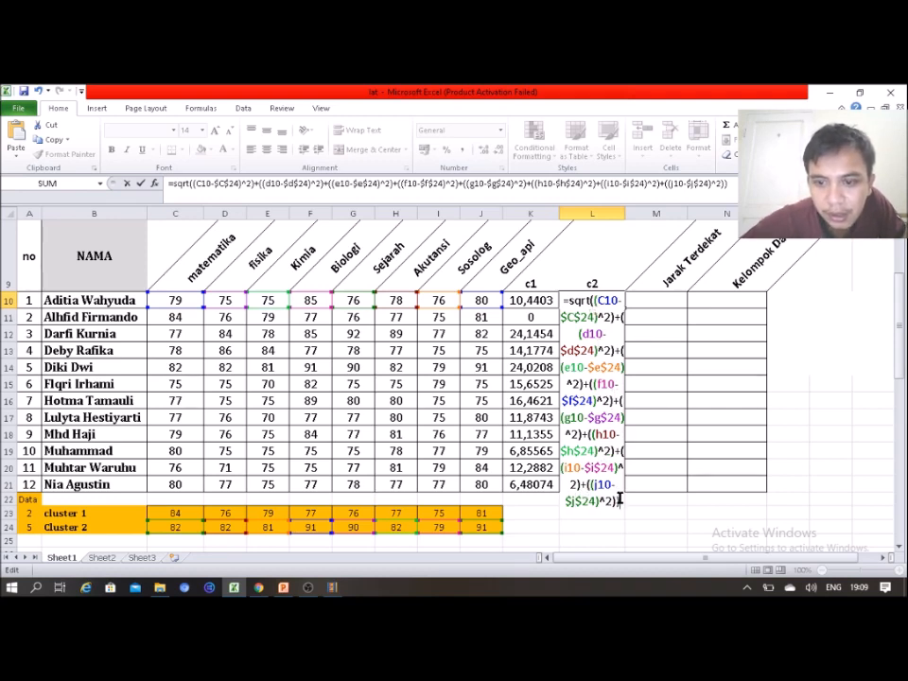
{"action": "left_click", "coordinate": [594, 299]}
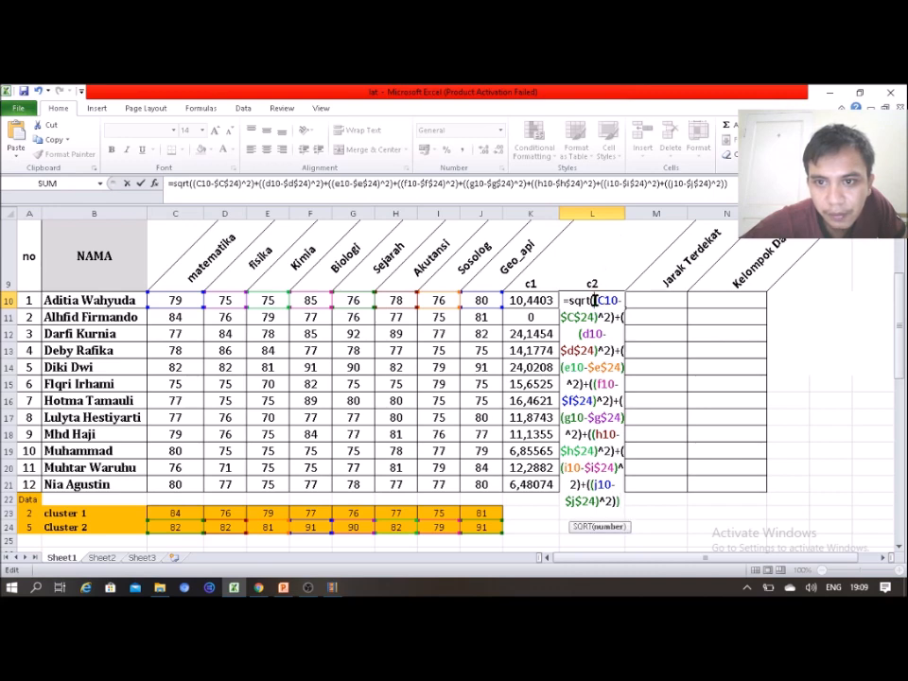
{"action": "key", "text": "Return"}
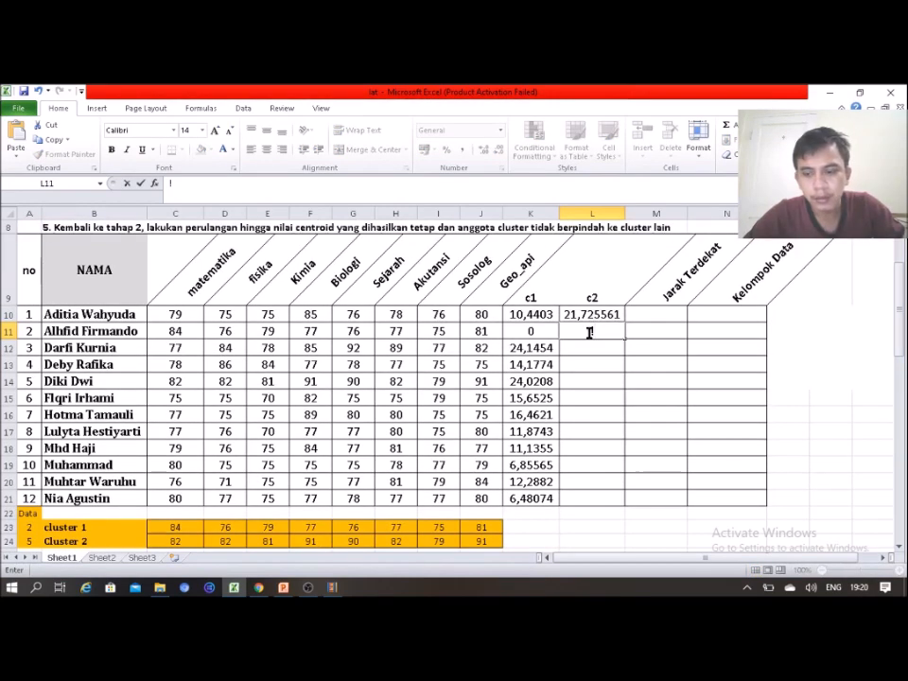
Step: Fill the cluster 2 distance formula from L10 down to L21
{"action": "left_click", "coordinate": [598, 416]}
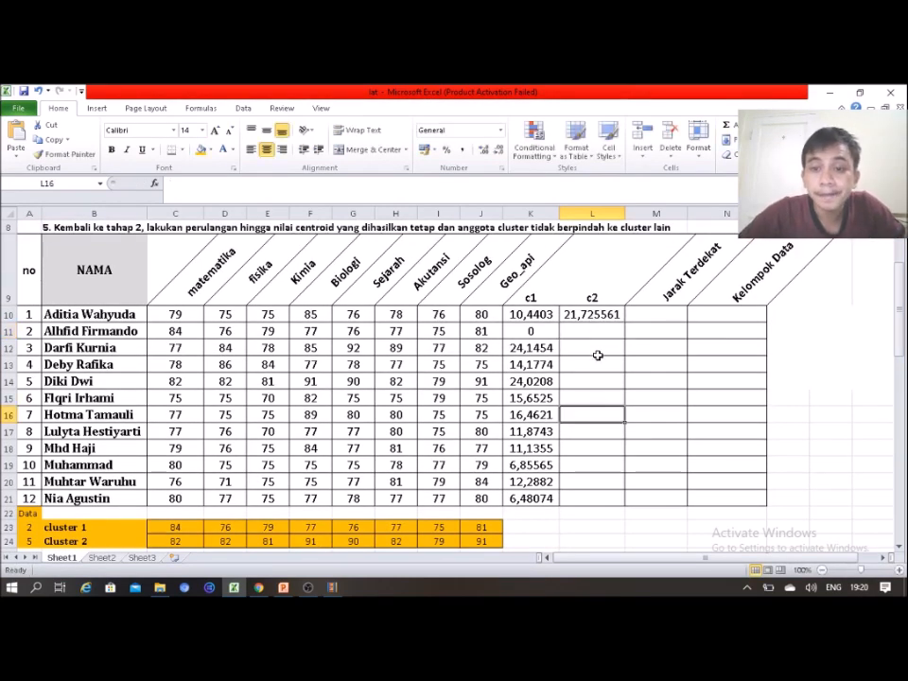
{"action": "left_click", "coordinate": [605, 317]}
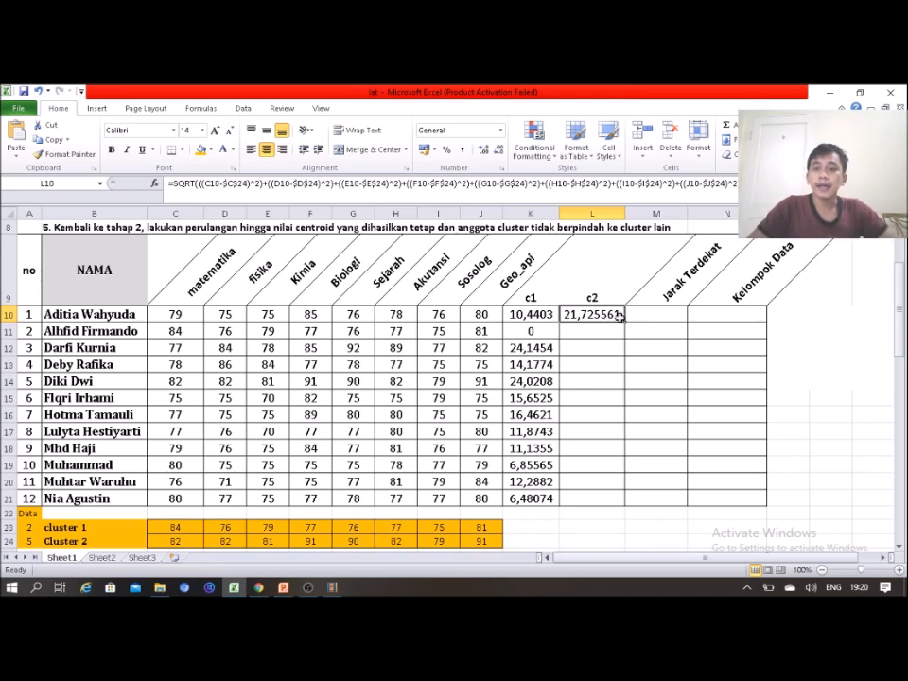
{"action": "left_click_drag", "start_coordinate": [624, 323], "coordinate": [608, 502]}
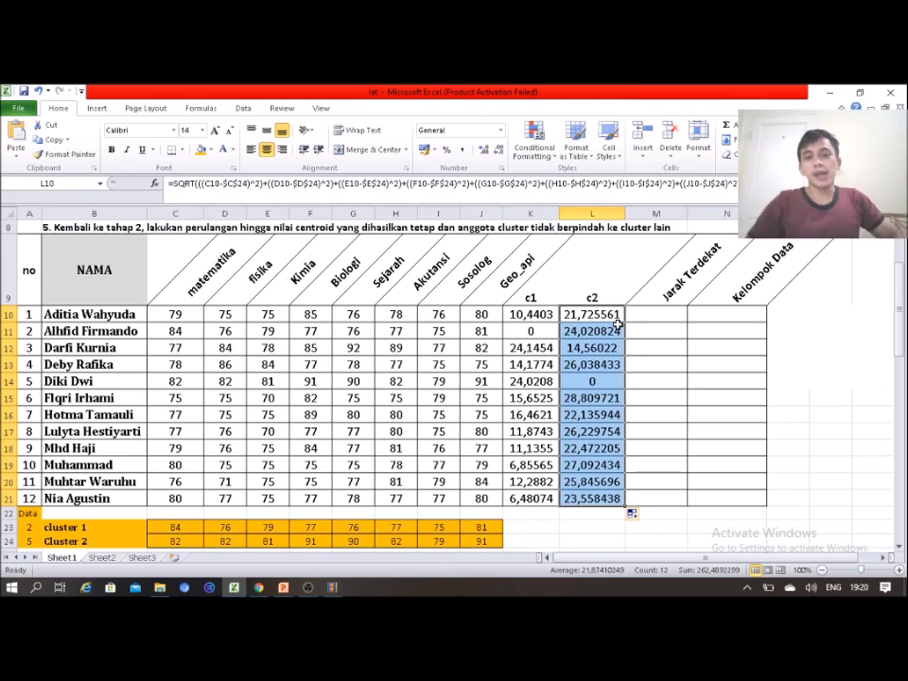
Step: Enter =MIN(K10:L10) in M10 under Jarak Terdekat and fill the formula down to M21
{"action": "left_click", "coordinate": [652, 317]}
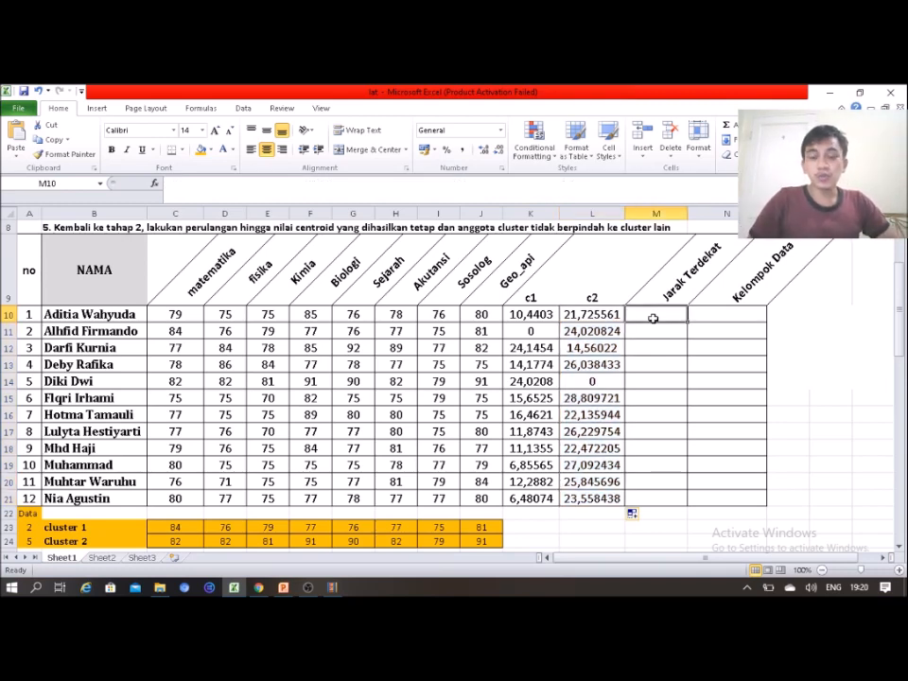
{"action": "type", "text": "="}
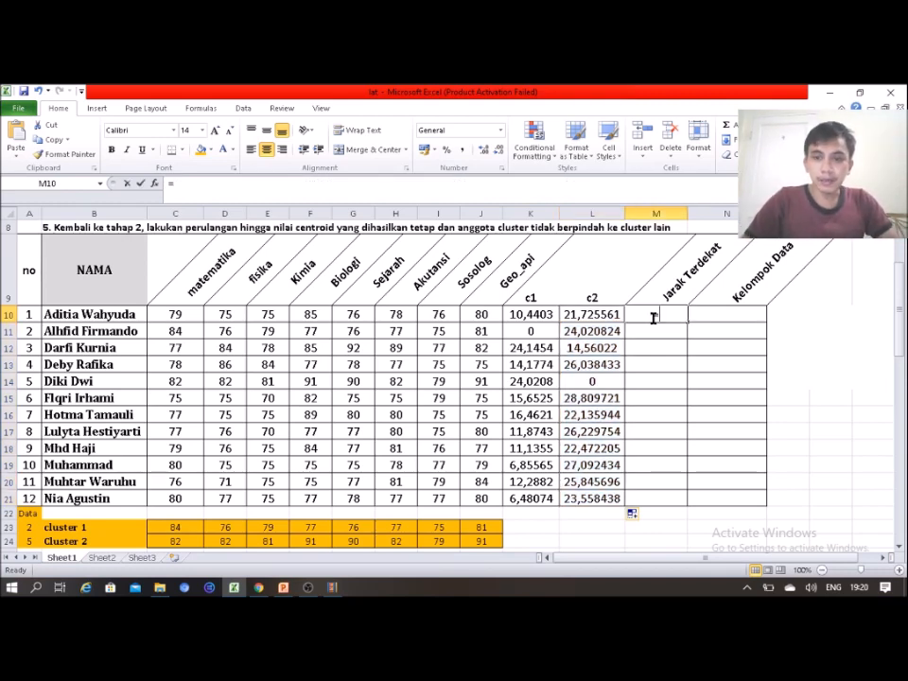
{"action": "type", "text": "min"}
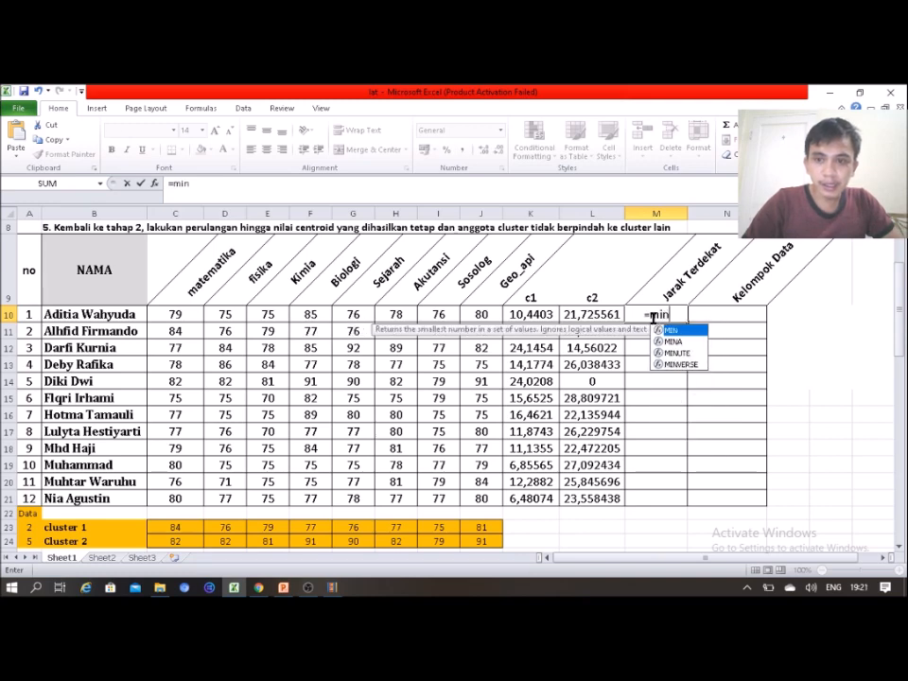
{"action": "type", "text": "("}
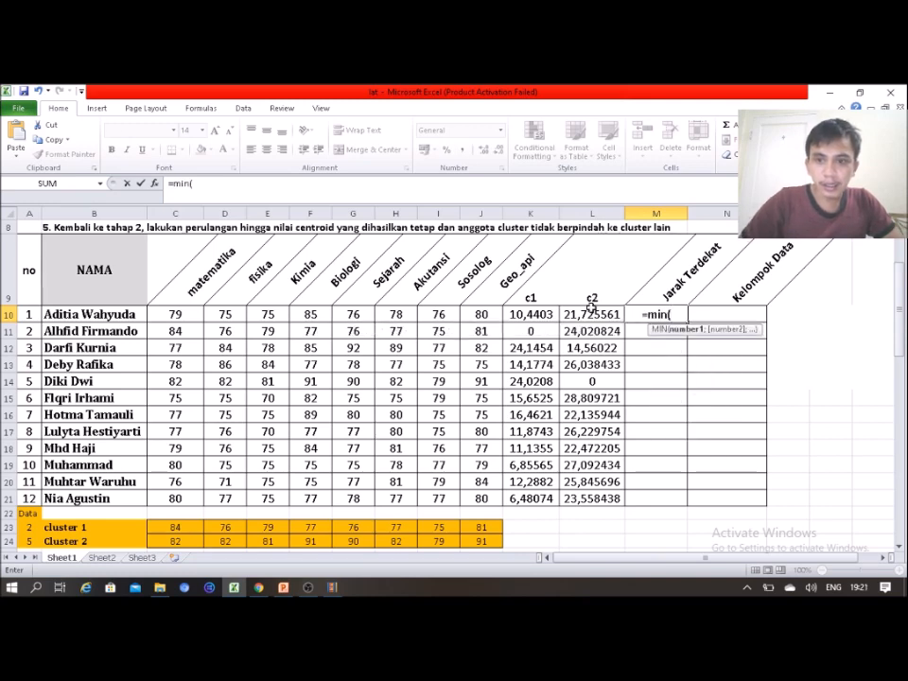
{"action": "left_click", "coordinate": [544, 314]}
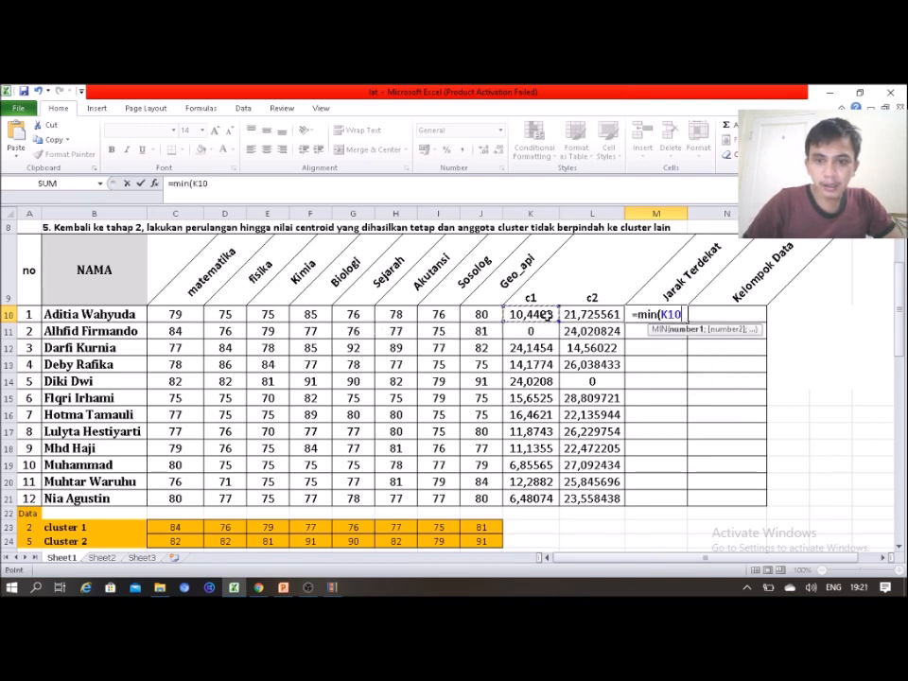
{"action": "key", "text": "shift+Right"}
{"action": "key", "text": "Return"}
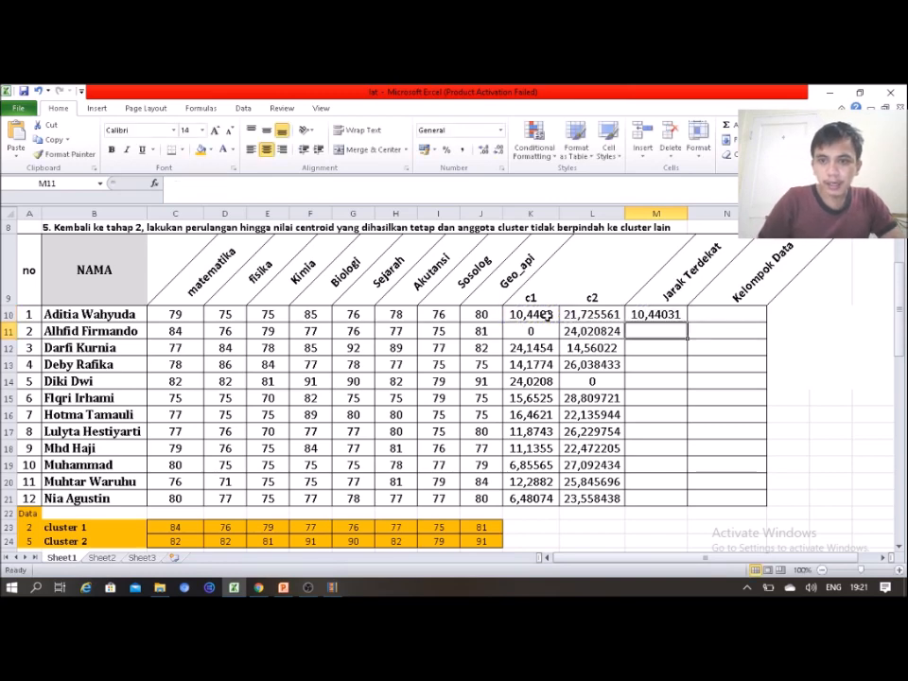
{"action": "left_click", "coordinate": [653, 314]}
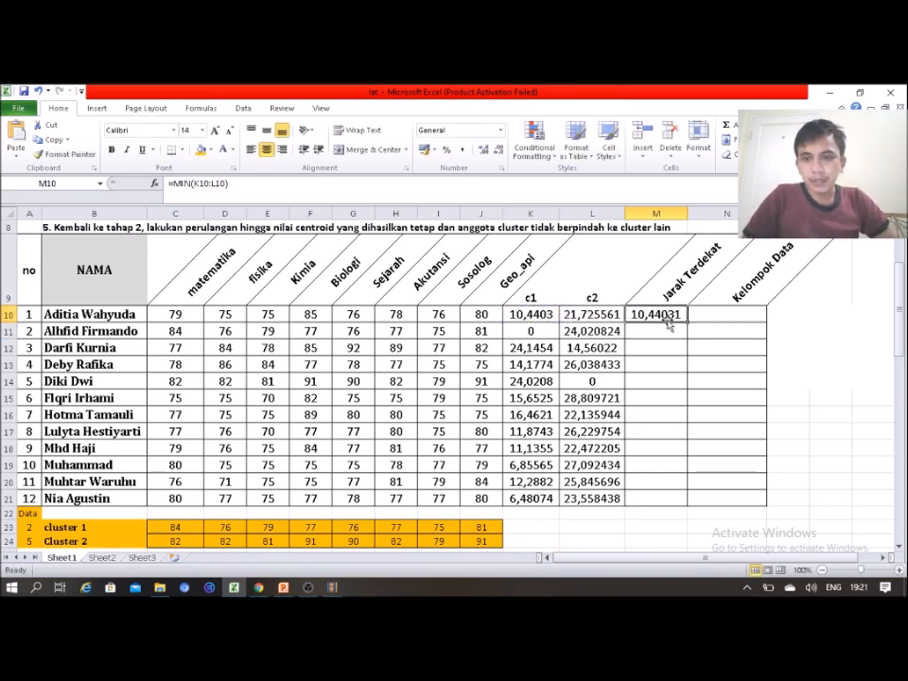
{"action": "left_click_drag", "start_coordinate": [690, 322], "coordinate": [672, 501]}
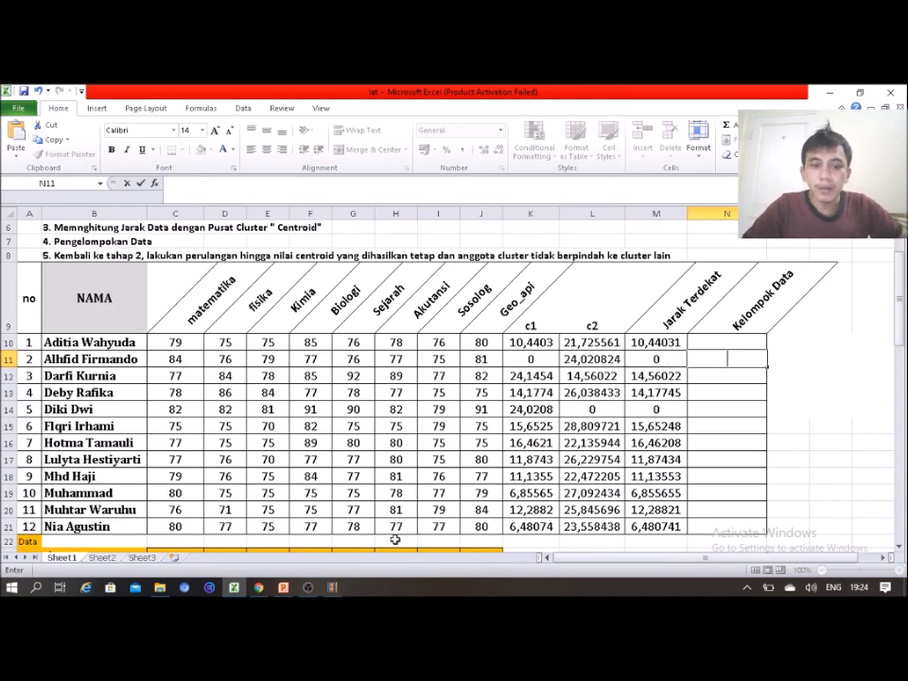
Step: Switch to OBS, move the webcam source to the lower-right corner of the scene, and return to the Excel workbook
{"action": "left_click", "coordinate": [308, 586]}
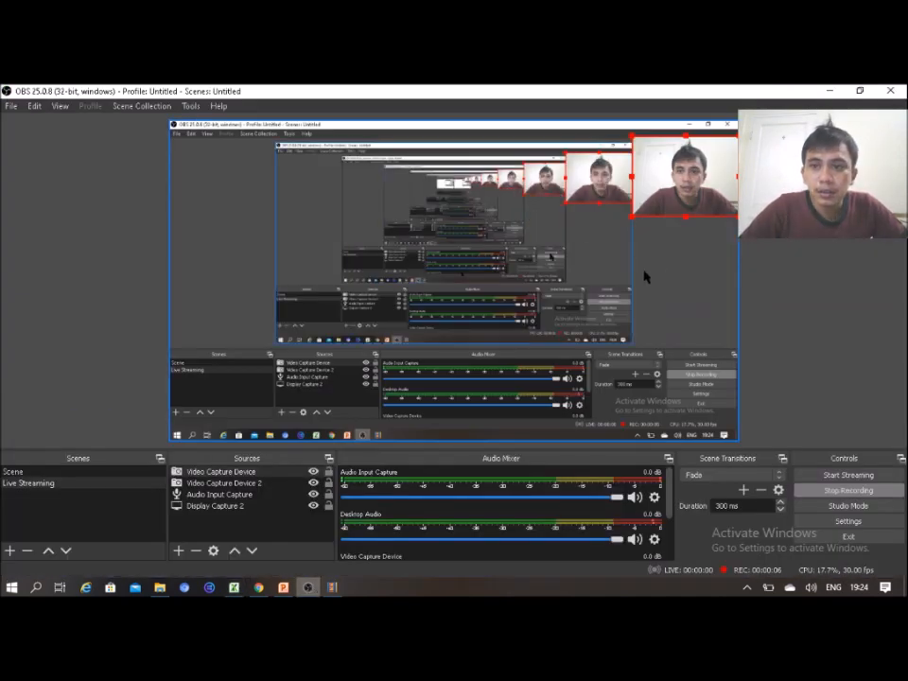
{"action": "left_click_drag", "start_coordinate": [693, 198], "coordinate": [691, 423]}
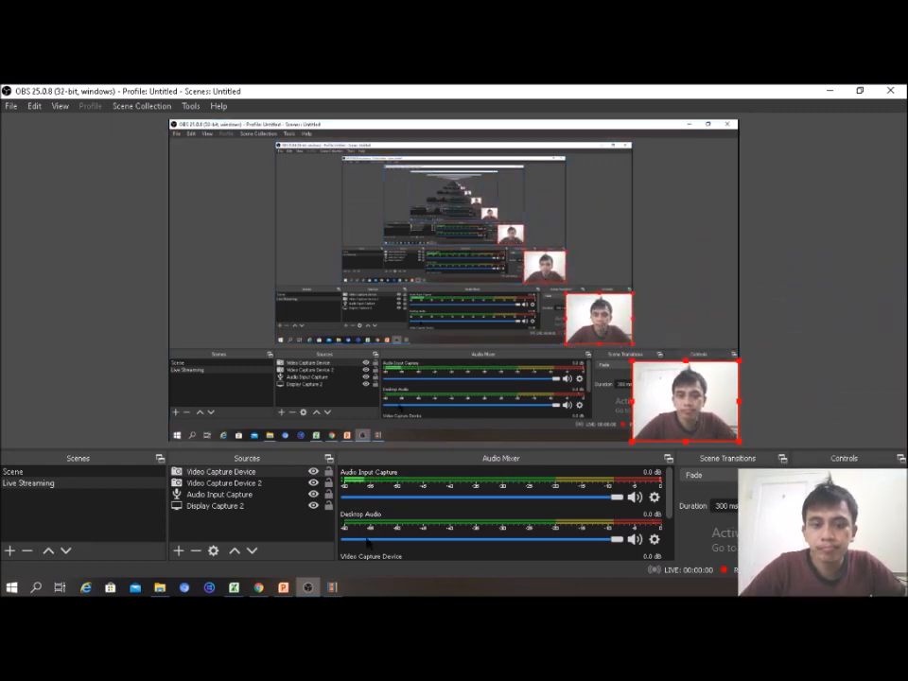
{"action": "left_click", "coordinate": [234, 588]}
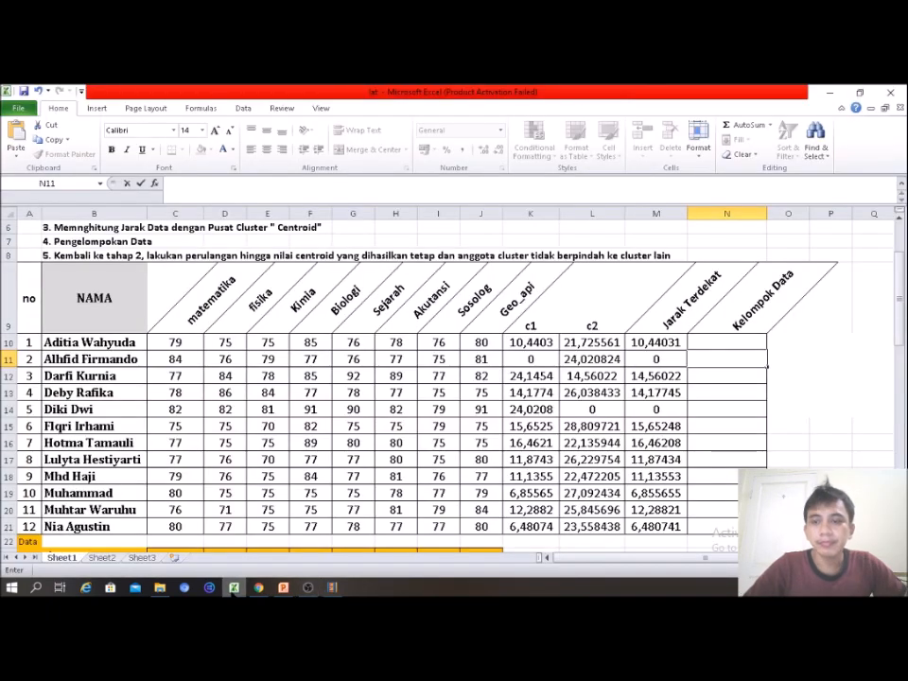
Step: Enter the cluster groups c1, c1 and c2 in cells N10 to N12 under Kelompok Data
{"action": "left_click", "coordinate": [715, 340]}
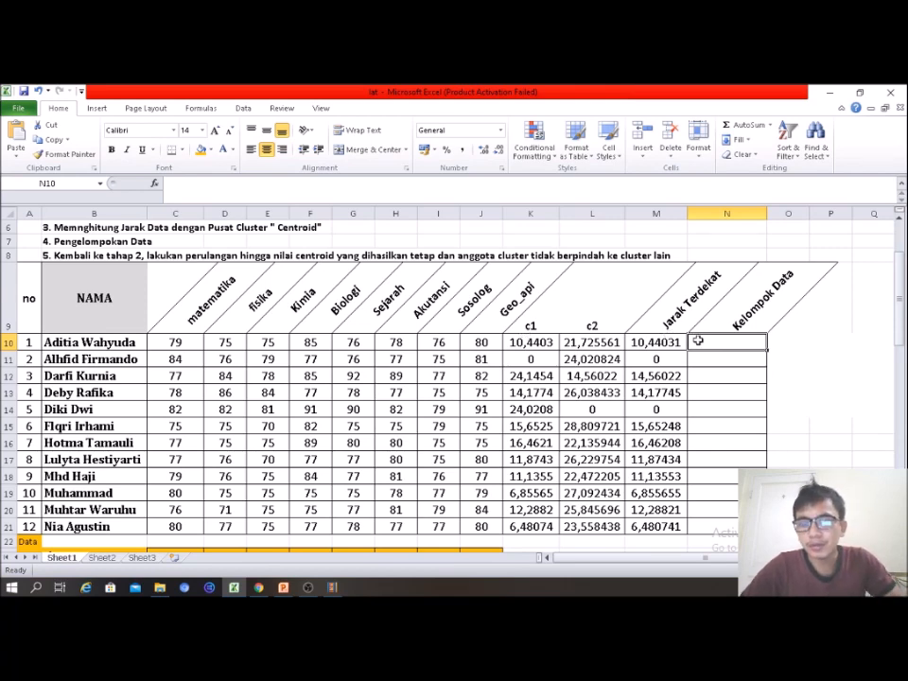
{"action": "type", "text": "c1"}
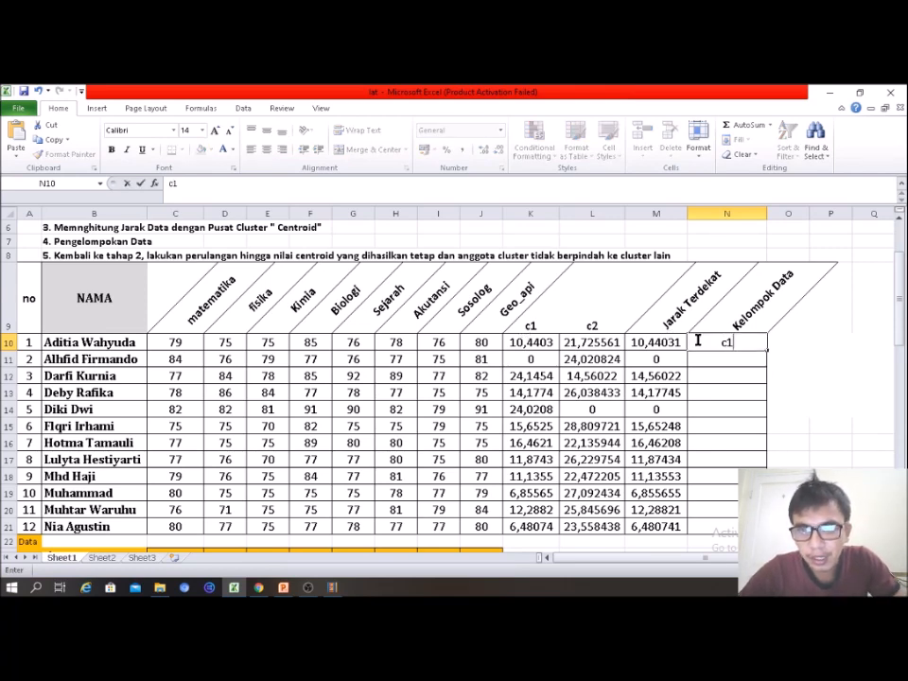
{"action": "key", "text": "Return"}
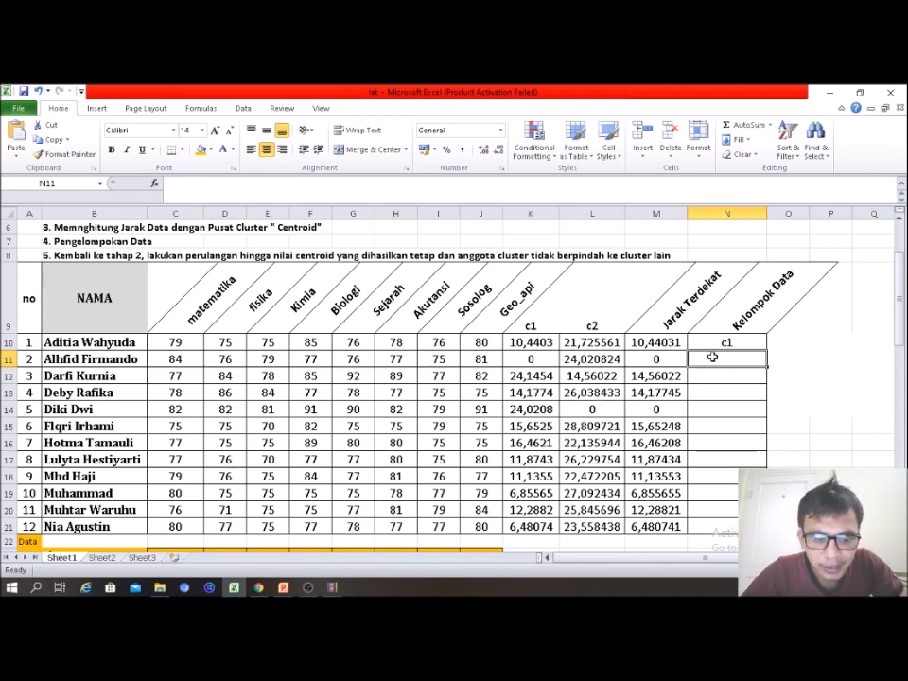
{"action": "type", "text": "c1"}
{"action": "key", "text": "Return"}
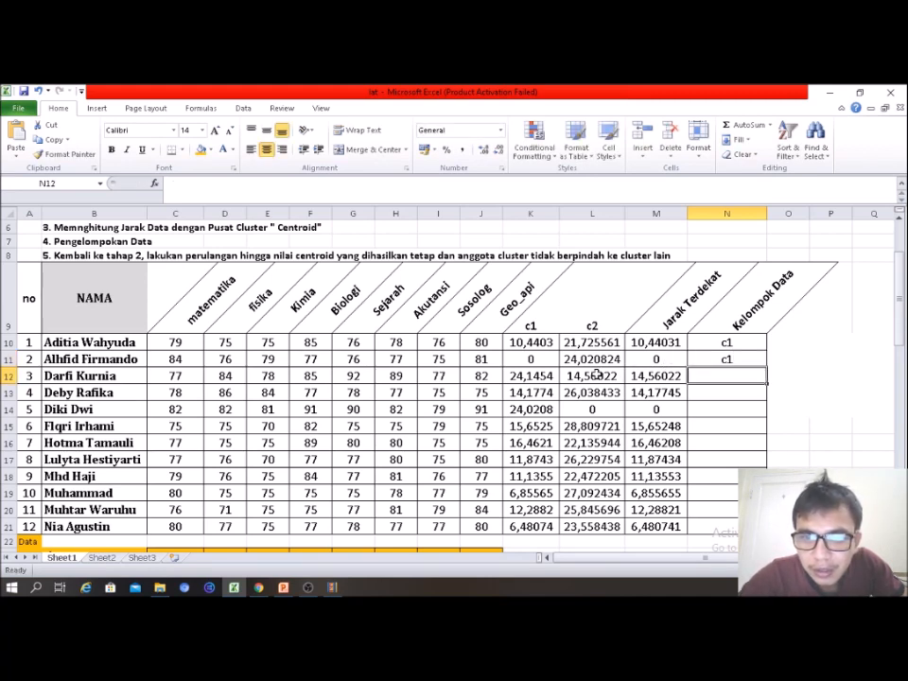
{"action": "type", "text": "c2"}
{"action": "key", "text": "Return"}
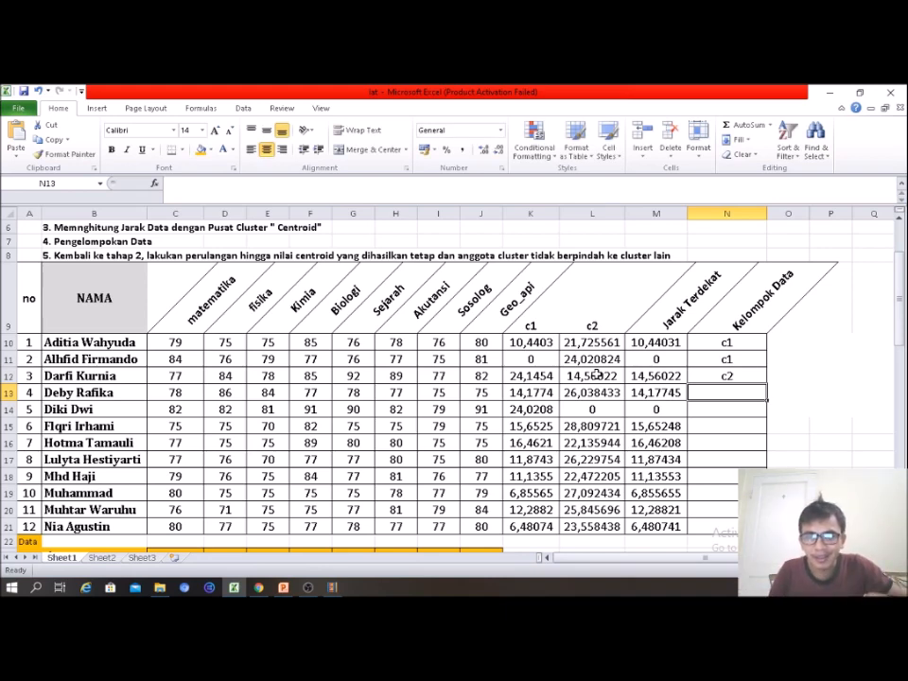
Step: Replace the entry in N10 under Kelompok Data with the formula =IF(K10<L10;"Cluster1";"Cluster2")
{"action": "left_click", "coordinate": [733, 340]}
{"action": "key", "text": "BackSpace"}
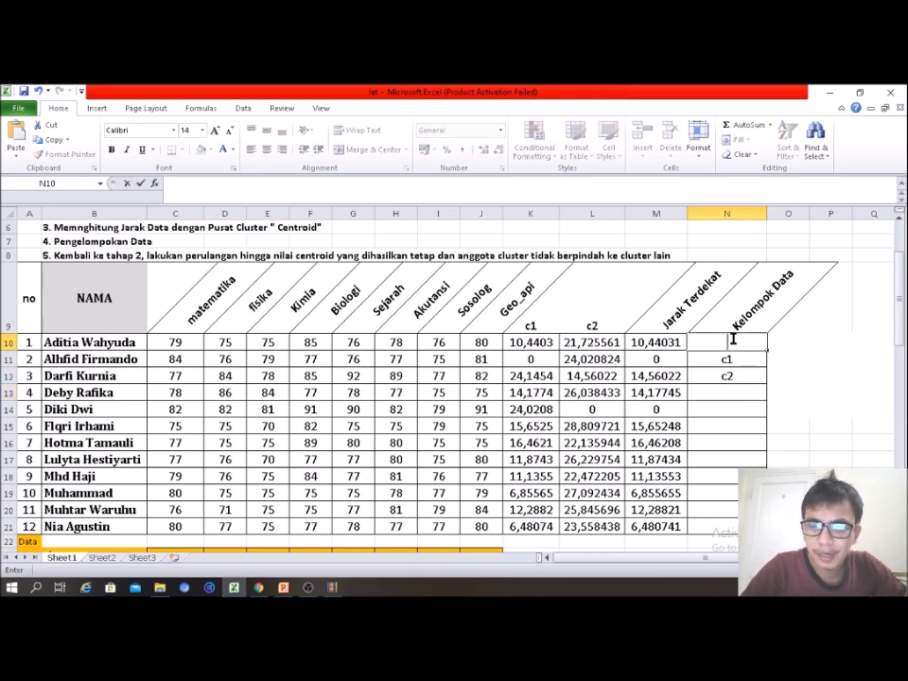
{"action": "type", "text": "=if"}
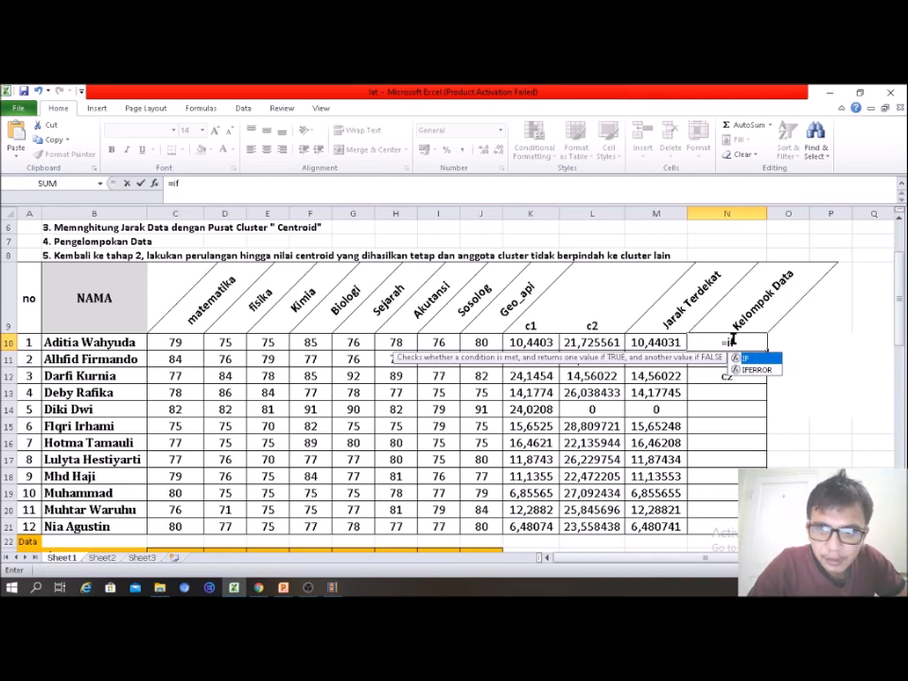
{"action": "type", "text": "("}
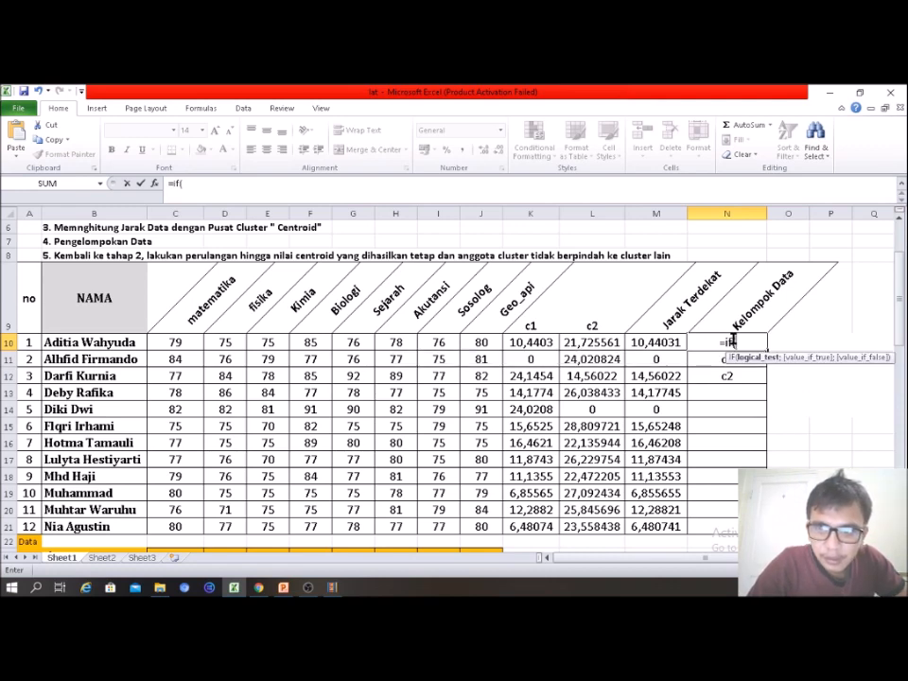
{"action": "left_click", "coordinate": [542, 344]}
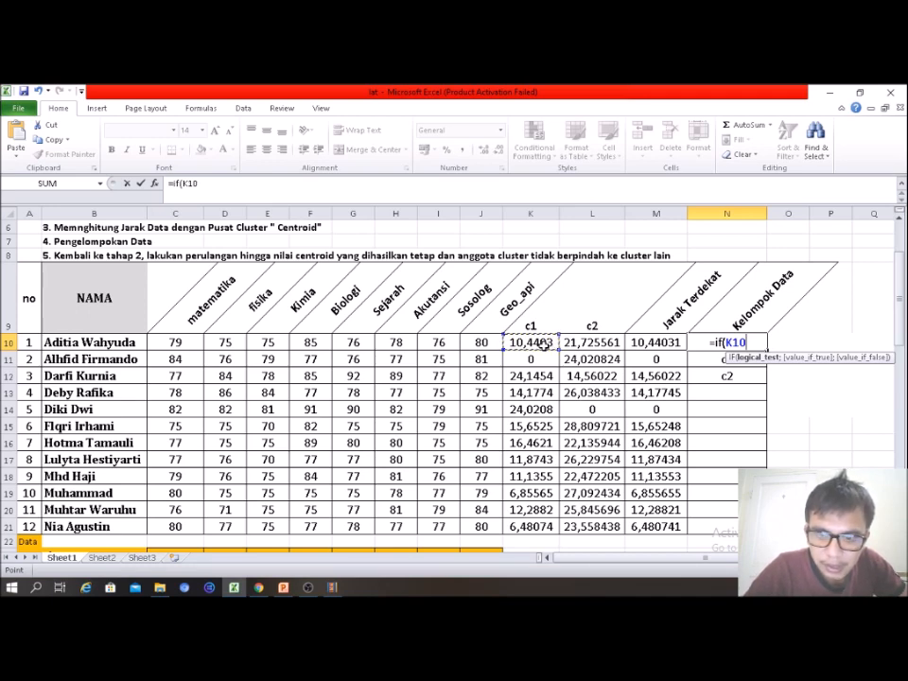
{"action": "type", "text": "<"}
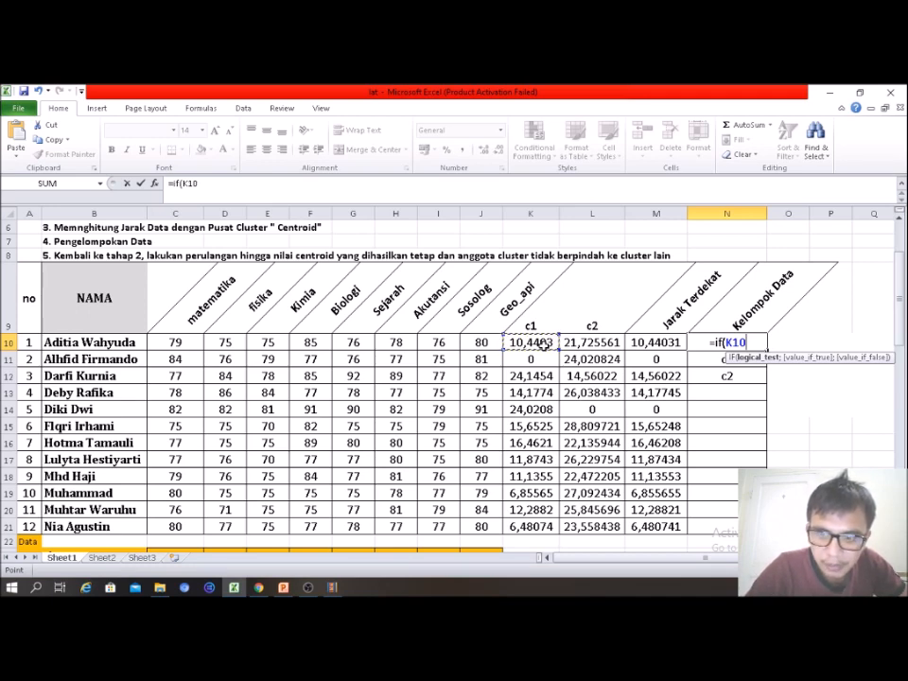
{"action": "left_click", "coordinate": [577, 343]}
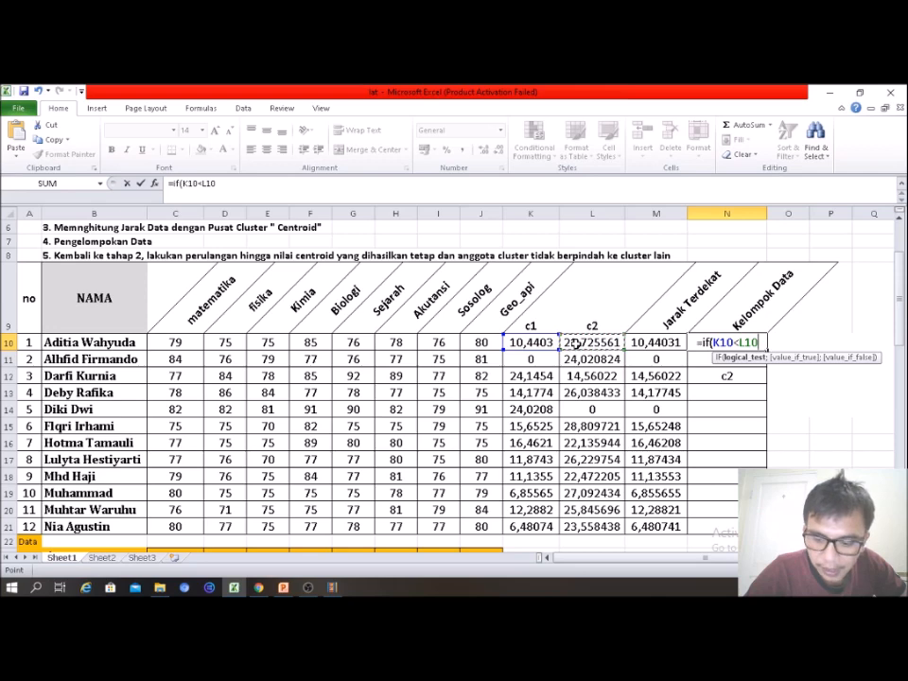
{"action": "type", "text": ";"}
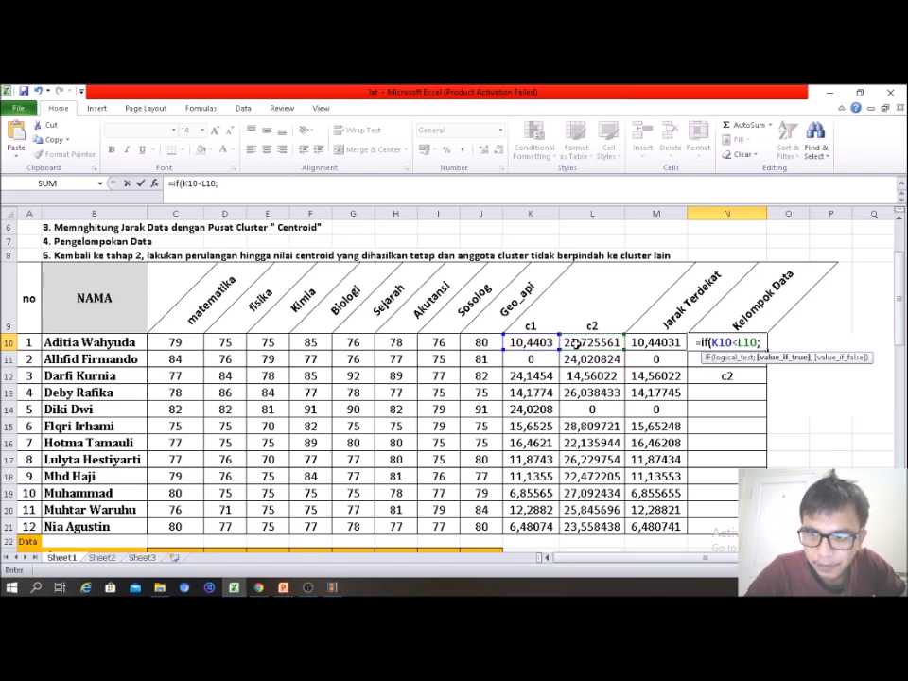
{"action": "type", "text": "\""}
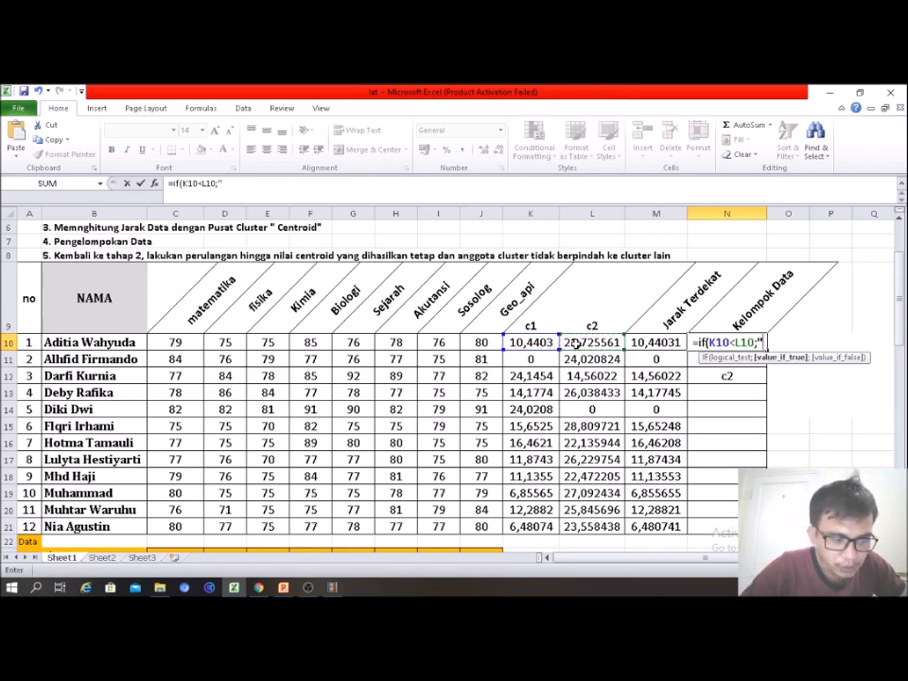
{"action": "type", "text": "Cl"}
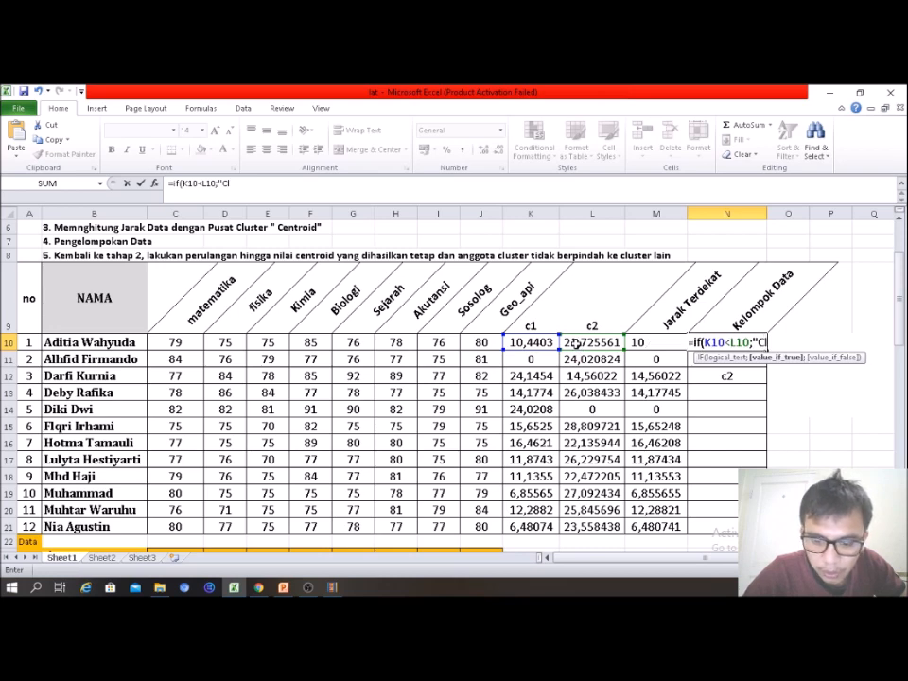
{"action": "type", "text": "uster"}
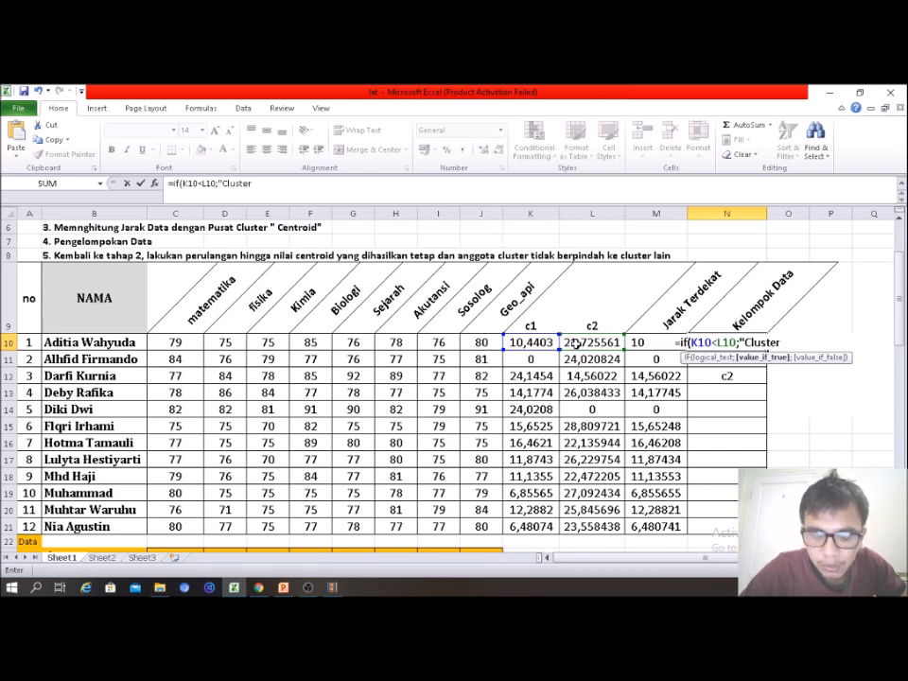
{"action": "type", "text": "1"}
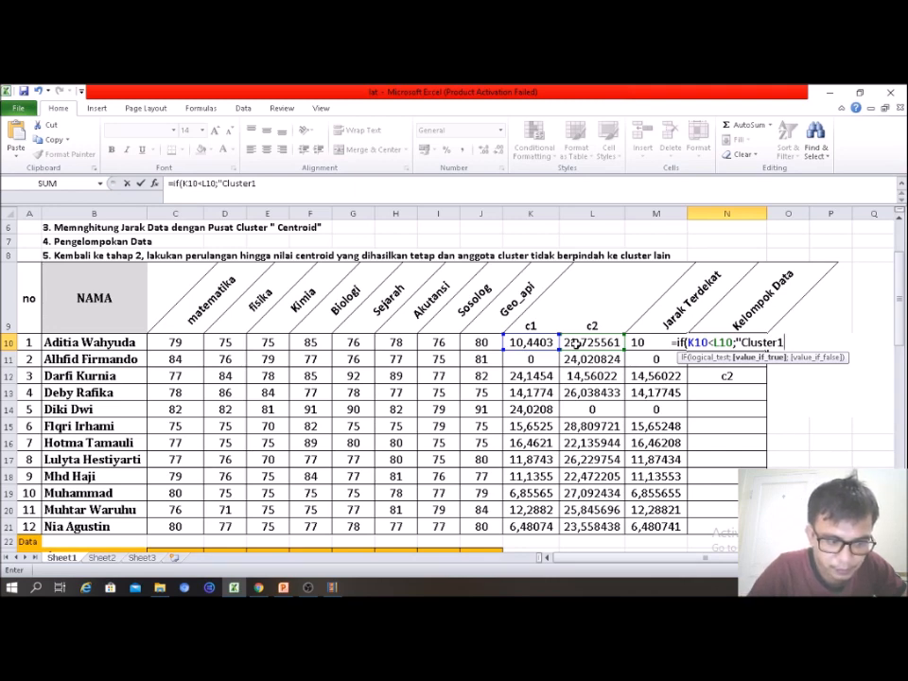
{"action": "type", "text": "\""}
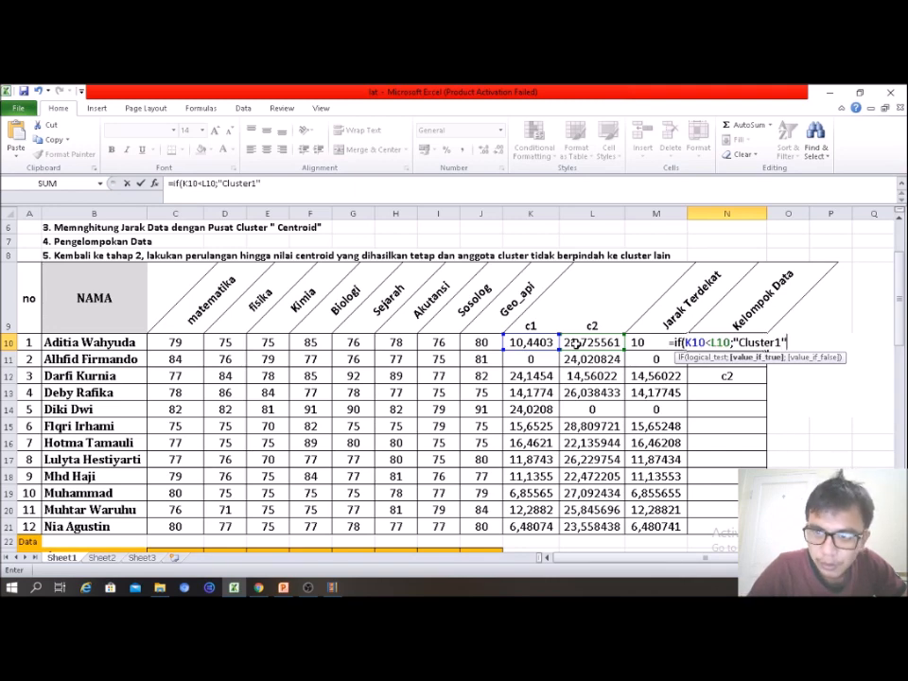
{"action": "type", "text": ";"}
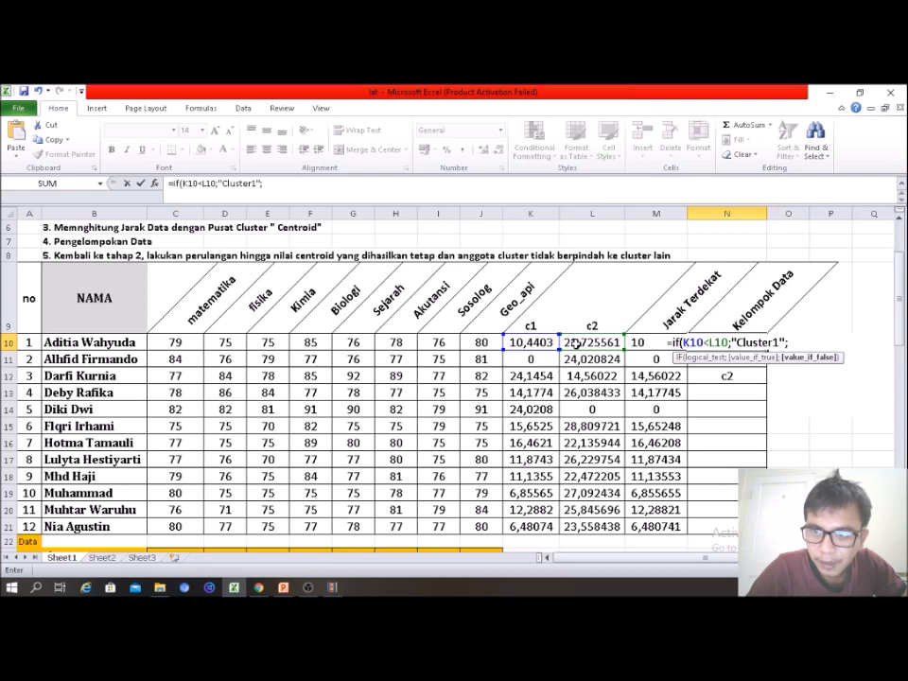
{"action": "type", "text": "\""}
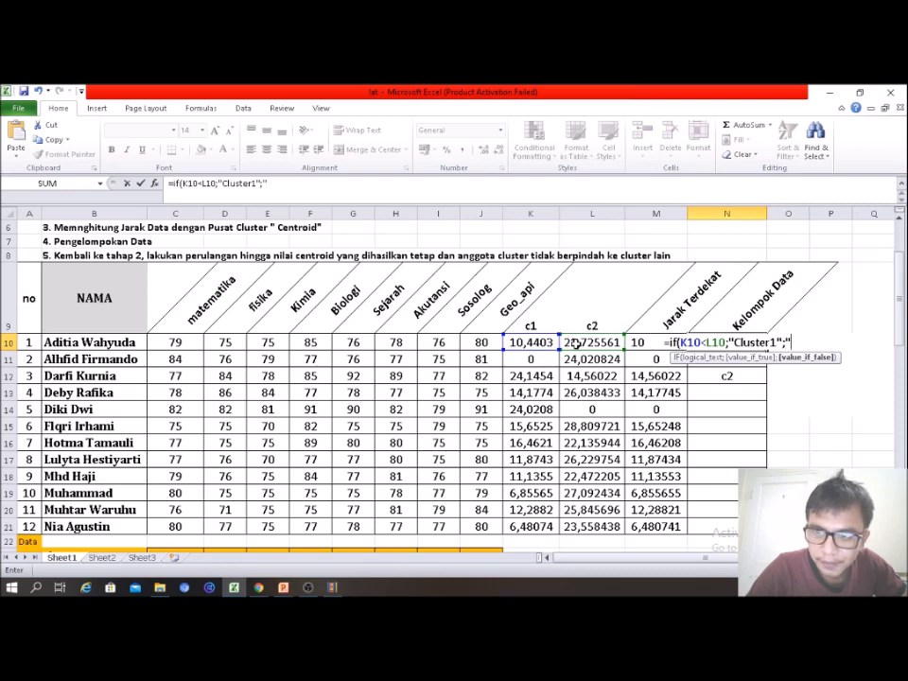
{"action": "type", "text": "Cluster"}
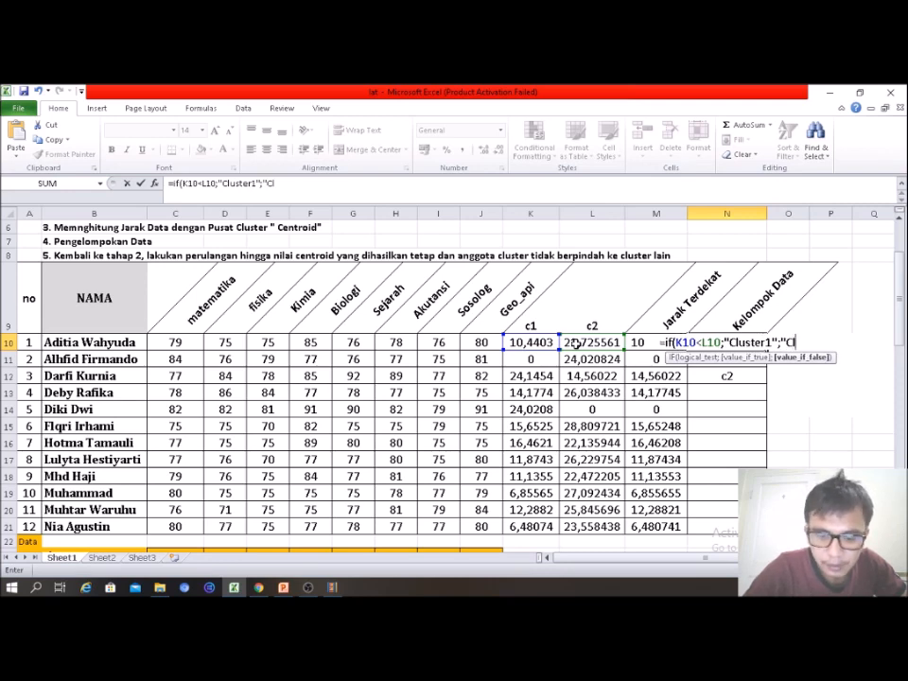
{"action": "type", "text": "2"}
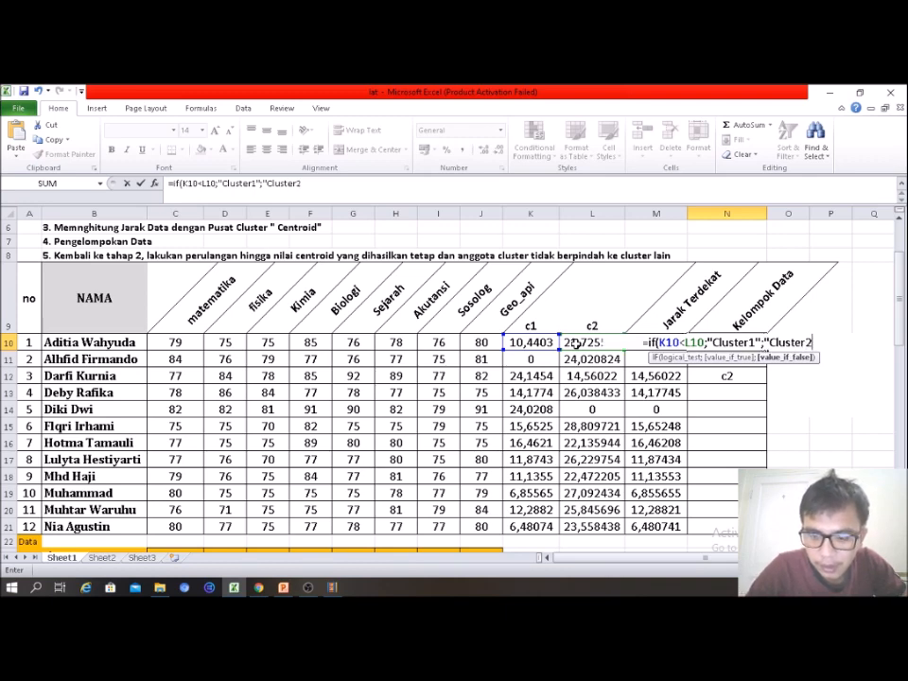
{"action": "type", "text": "\""}
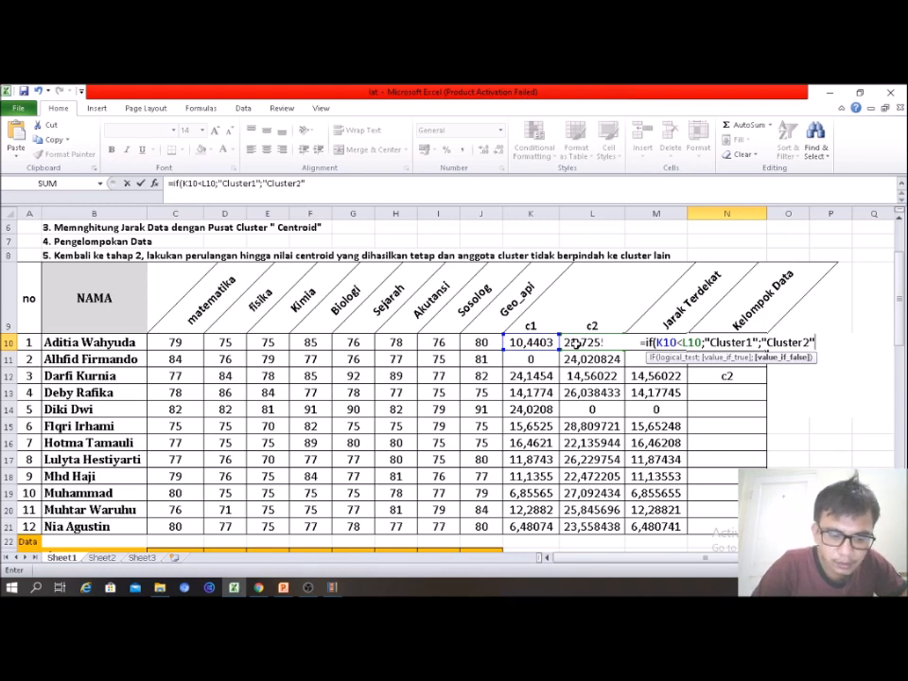
{"action": "type", "text": ")"}
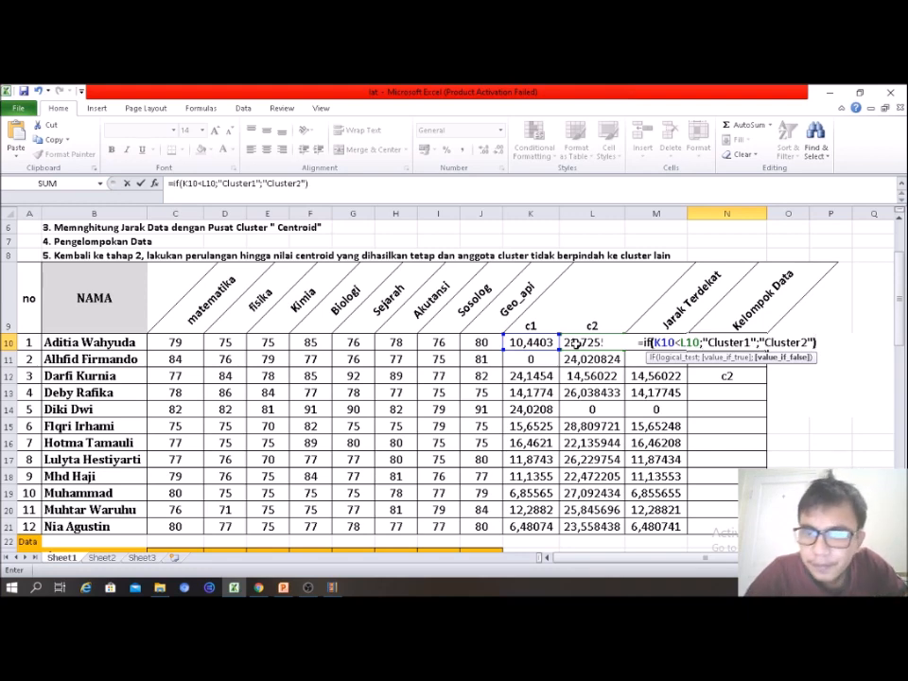
{"action": "key", "text": "Return"}
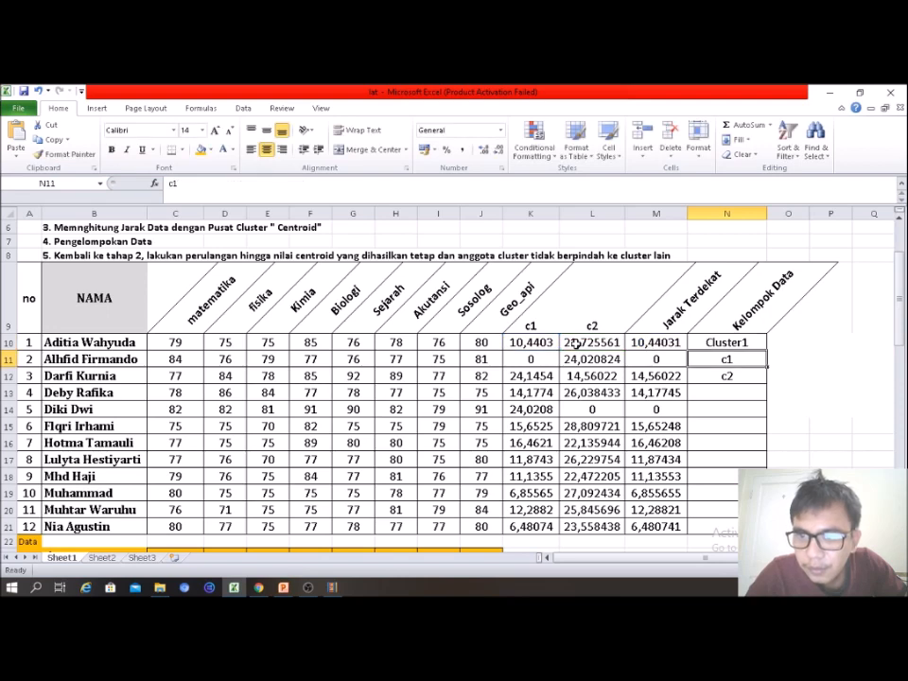
Step: Fill the cluster group formula from N10 down to N21
{"action": "left_click", "coordinate": [741, 343]}
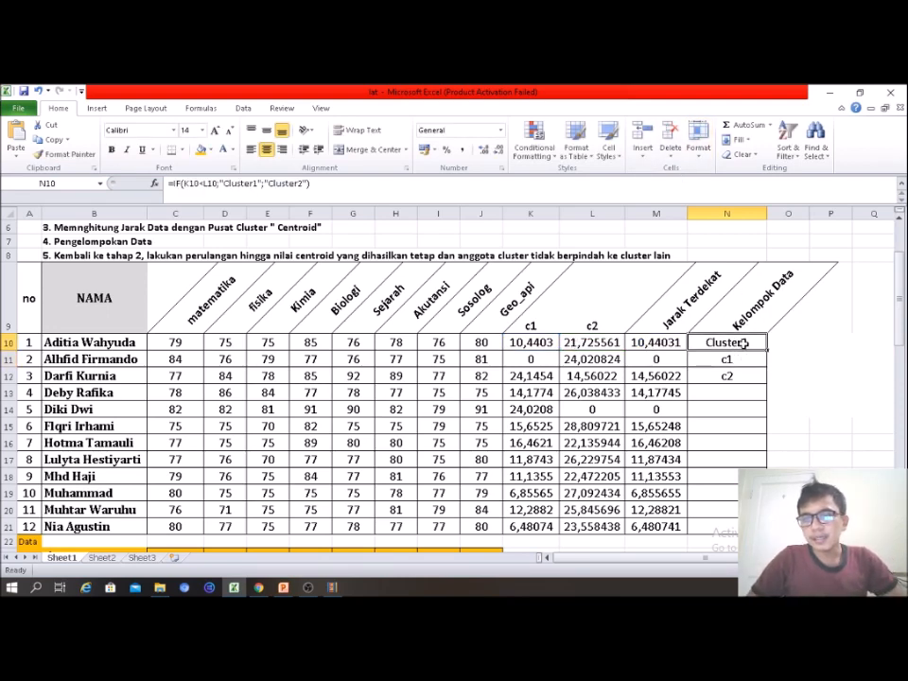
{"action": "left_click_drag", "start_coordinate": [767, 349], "coordinate": [721, 526]}
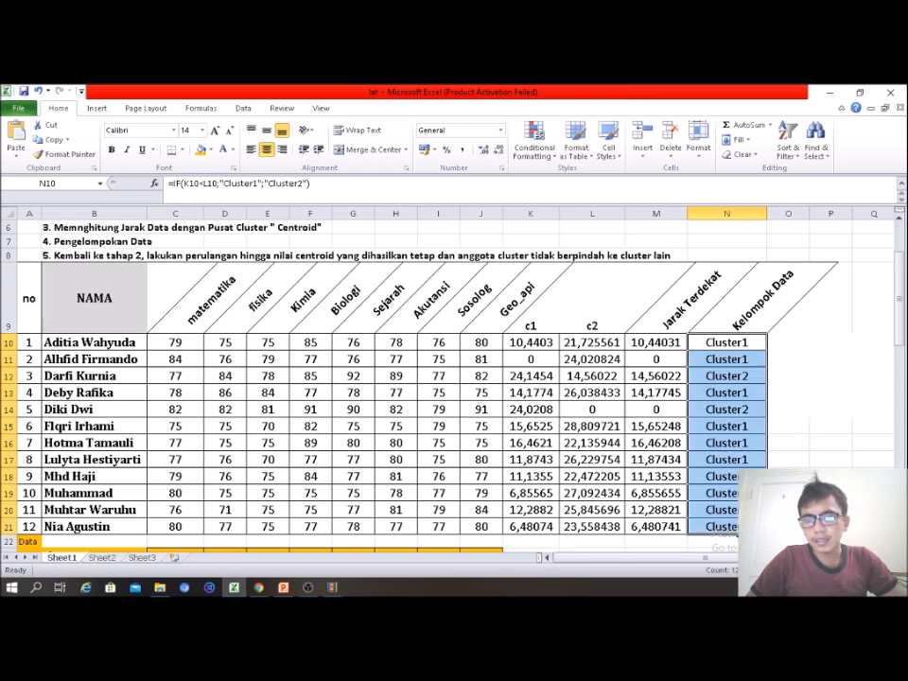
{"action": "left_click", "coordinate": [787, 493]}
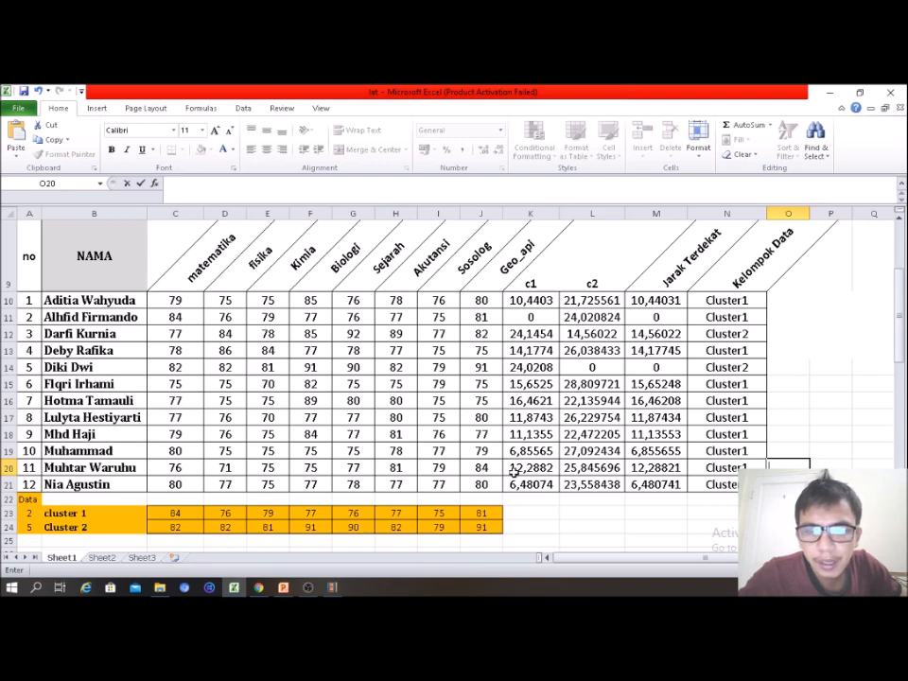
Step: Start a cluster 1 membership note in L23 with the text "C1 = 10 Data (1,2"
{"action": "left_click", "coordinate": [585, 510]}
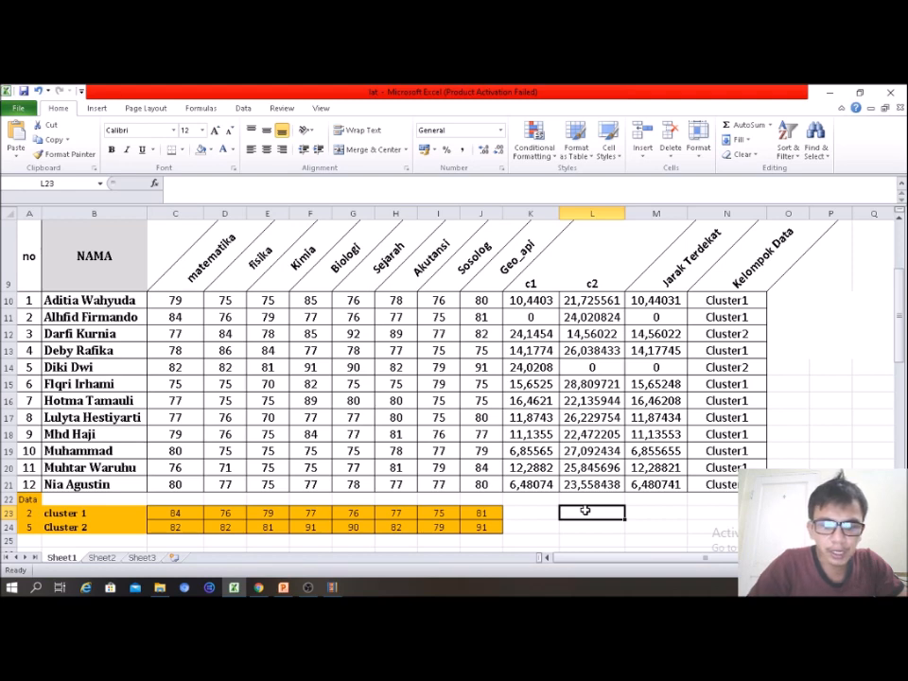
{"action": "type", "text": "c1"}
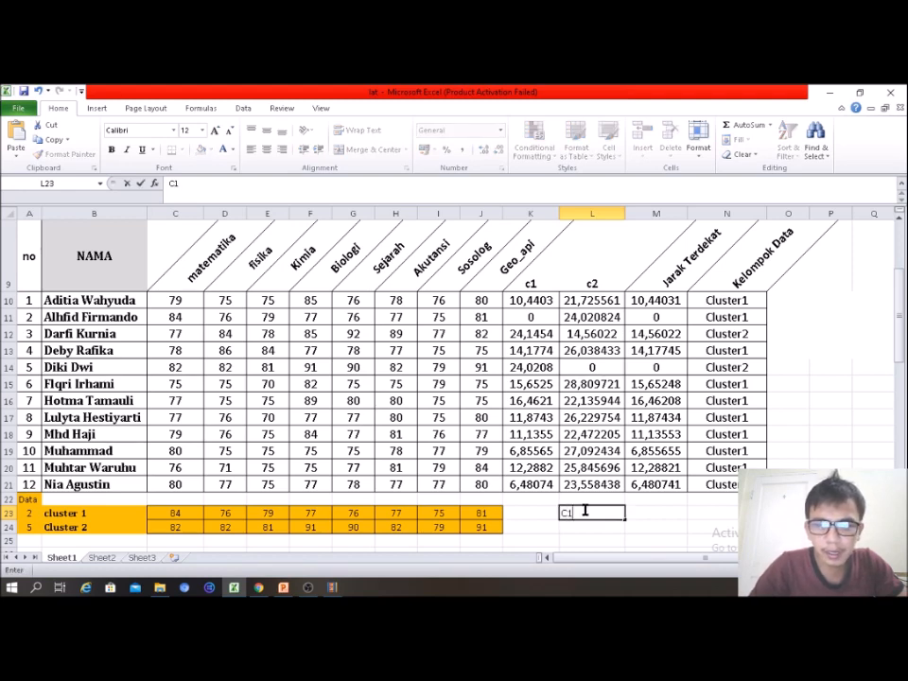
{"action": "type", "text": " ="}
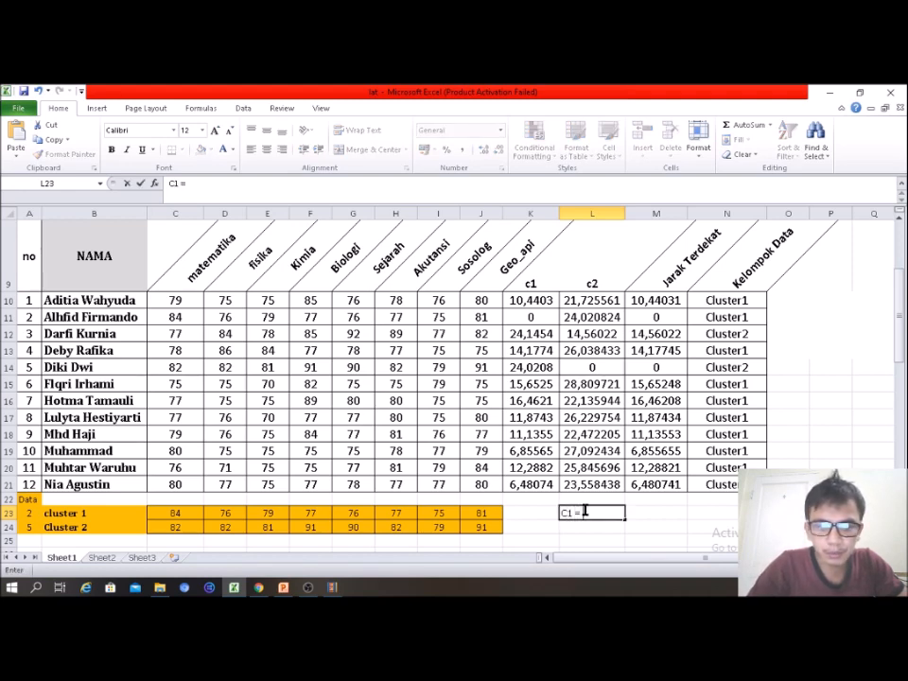
{"action": "type", "text": " 10"}
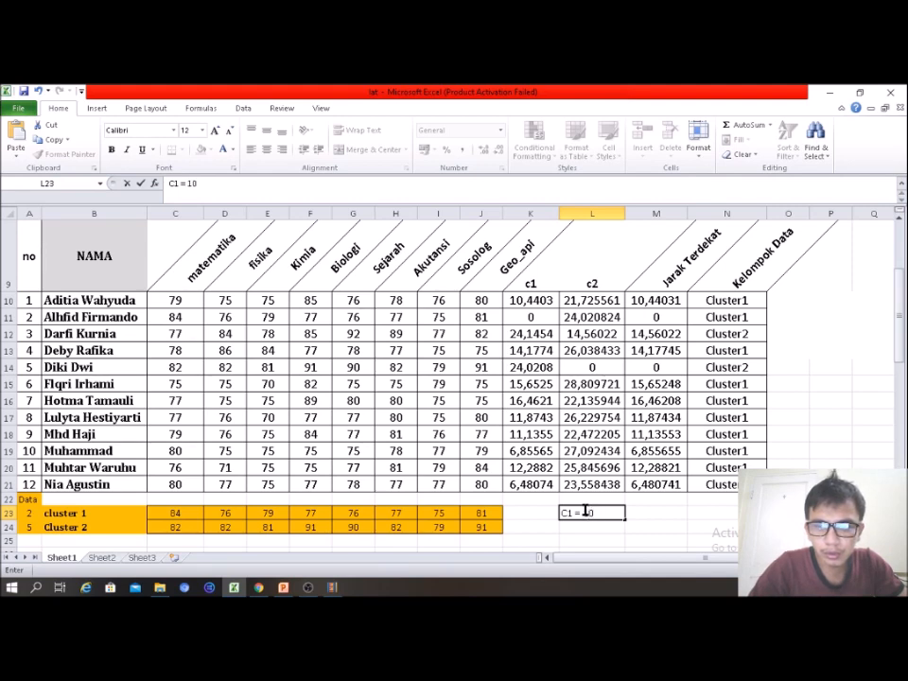
{"action": "type", "text": " Data"}
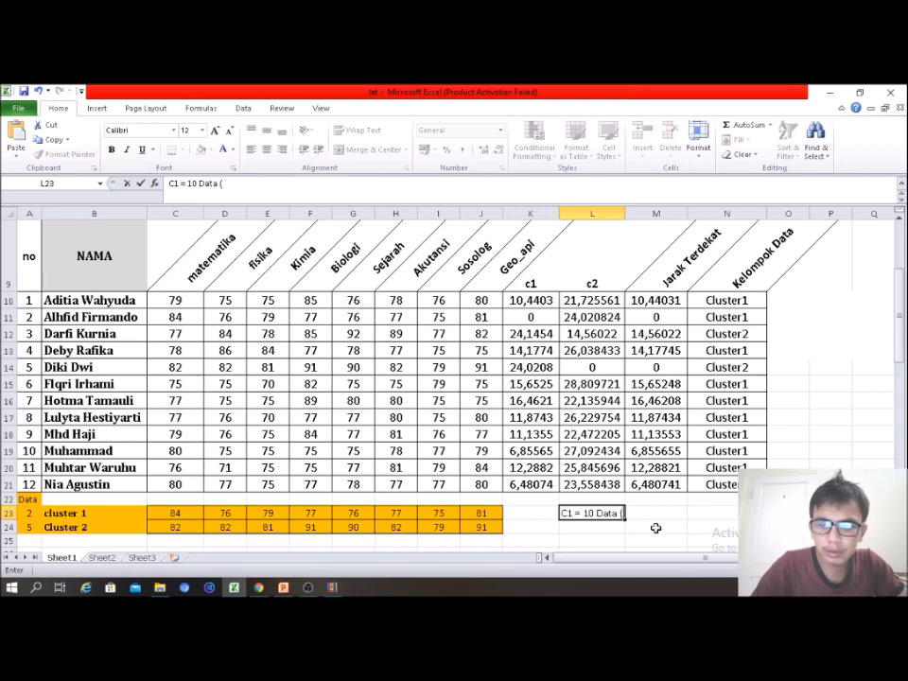
{"action": "type", "text": "(1,2"}
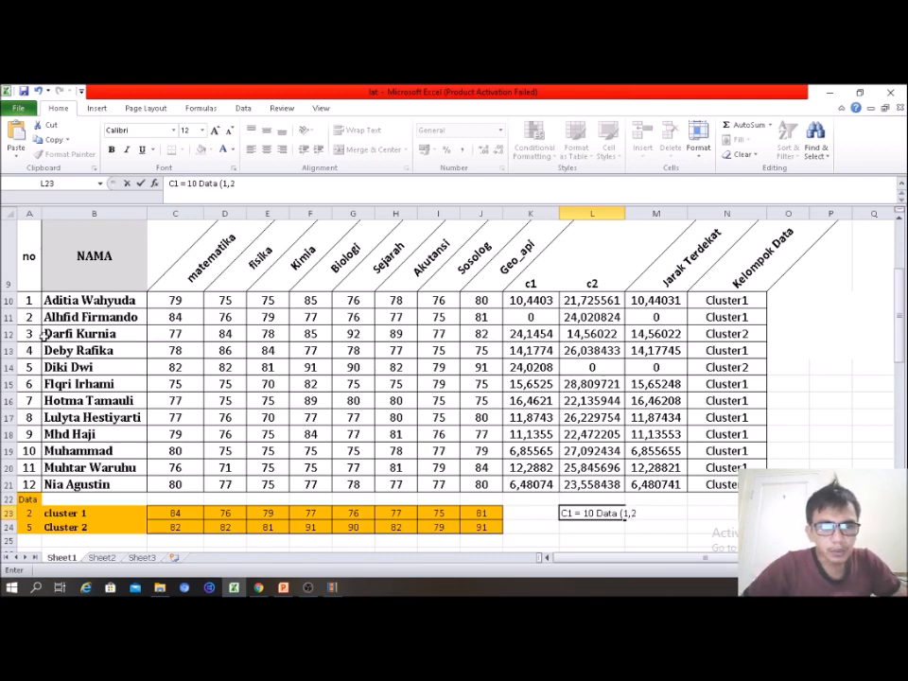
Step: Highlight the two Cluster2 student rows, A12:N12 and A14:N14, with a red fill
{"action": "left_click", "coordinate": [8, 334]}
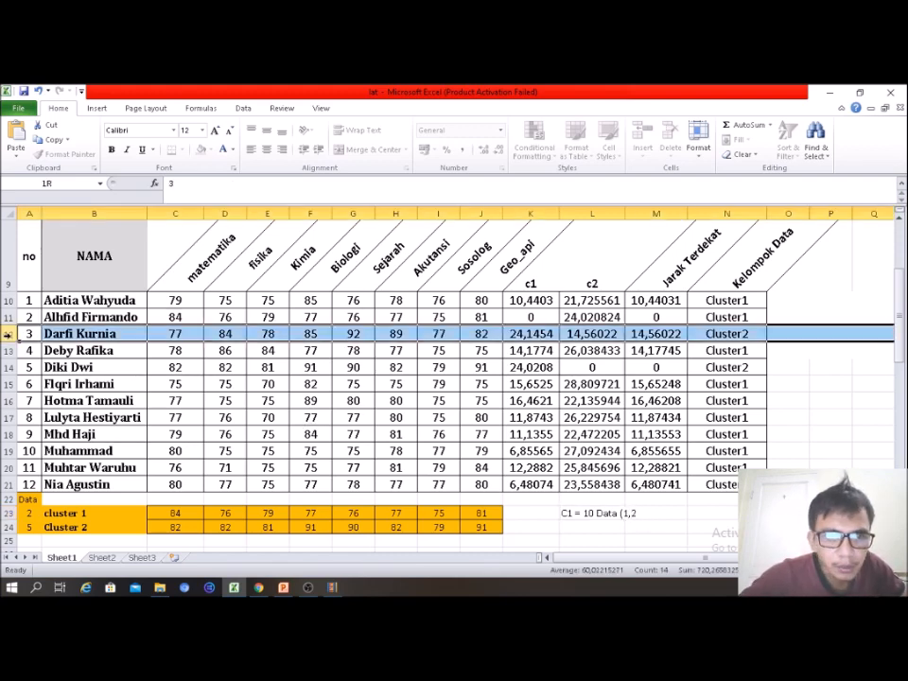
{"action": "left_click", "coordinate": [8, 349]}
{"action": "left_click_drag", "start_coordinate": [29, 333], "coordinate": [727, 334]}
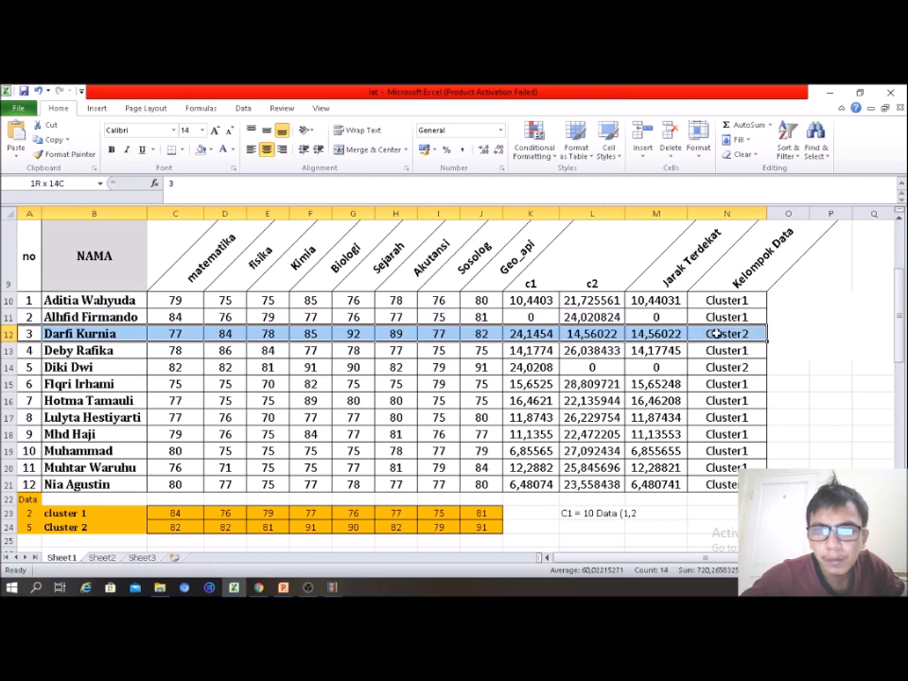
{"action": "left_click", "coordinate": [211, 150]}
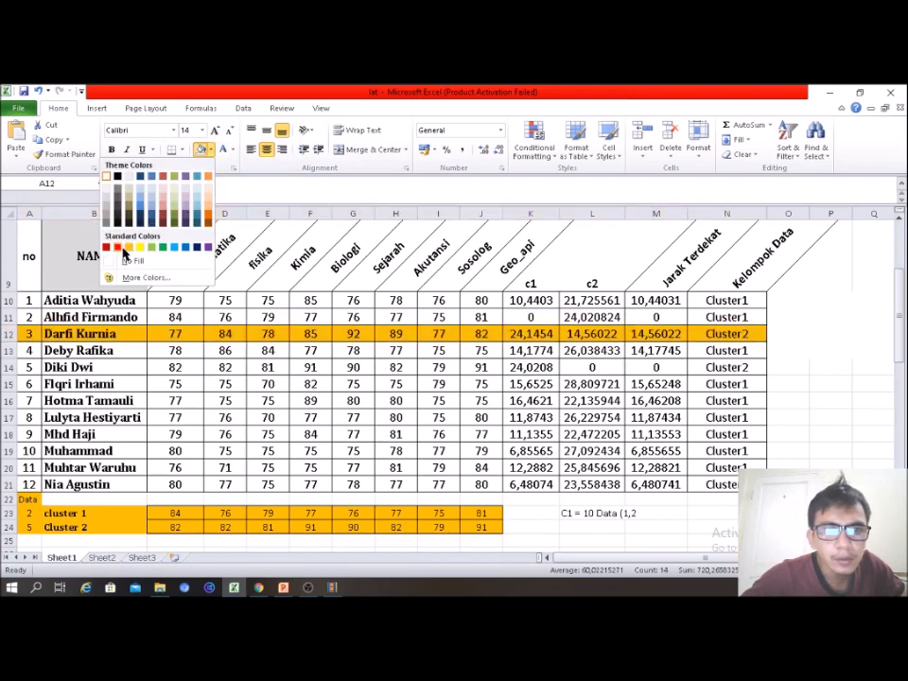
{"action": "left_click", "coordinate": [120, 250]}
{"action": "left_click_drag", "start_coordinate": [28, 367], "coordinate": [700, 367]}
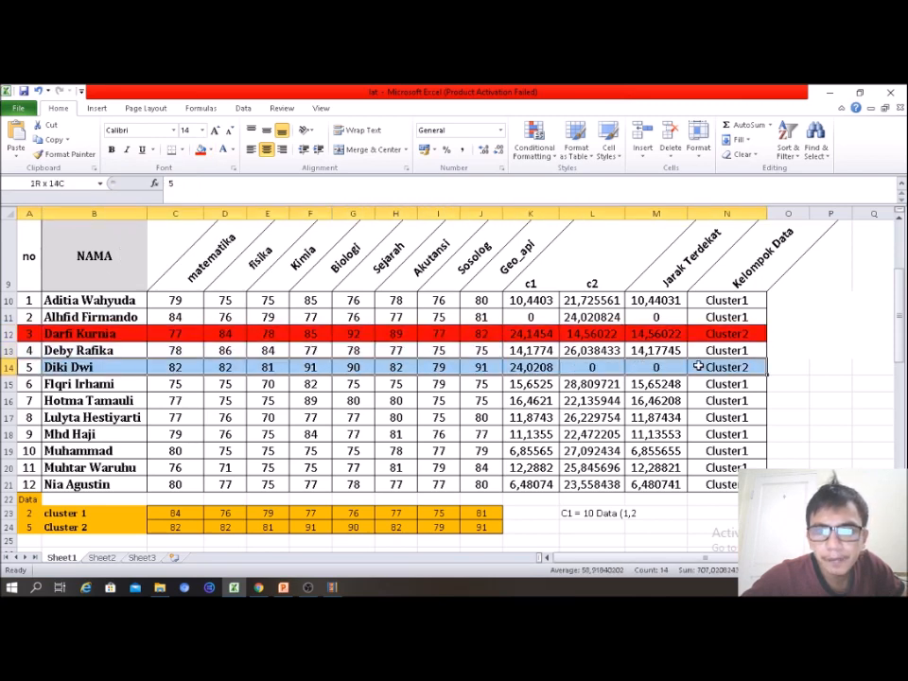
{"action": "left_click", "coordinate": [198, 149]}
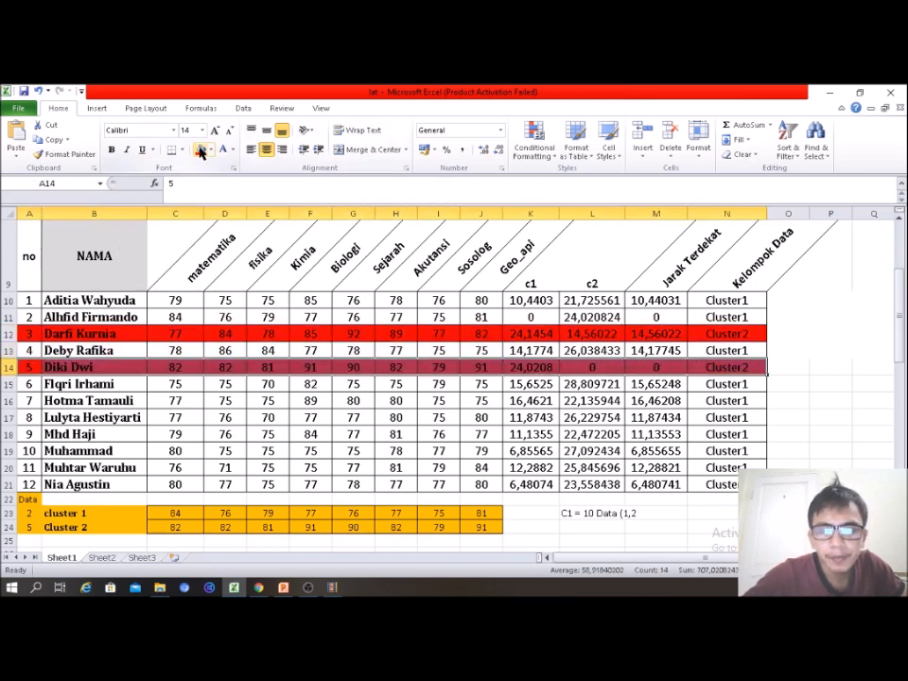
Step: Complete the cluster 1 membership note in L23 as "C1 = 10 Data (1,2,4,6,7,8,9,10)"
{"action": "double_click", "coordinate": [640, 511]}
{"action": "double_click", "coordinate": [594, 513]}
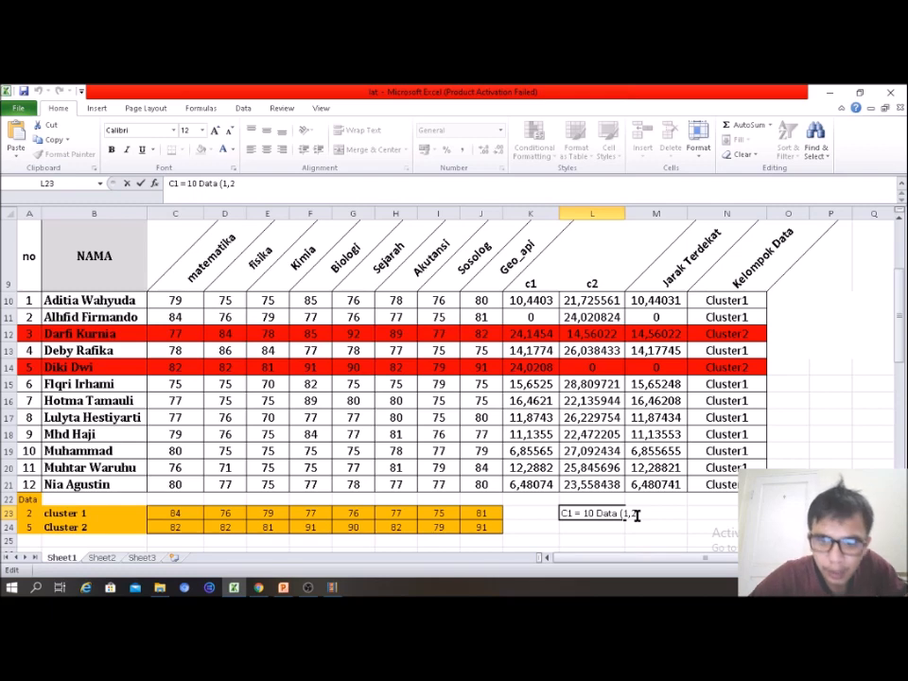
{"action": "type", "text": ",4,6,7,8,9,1"}
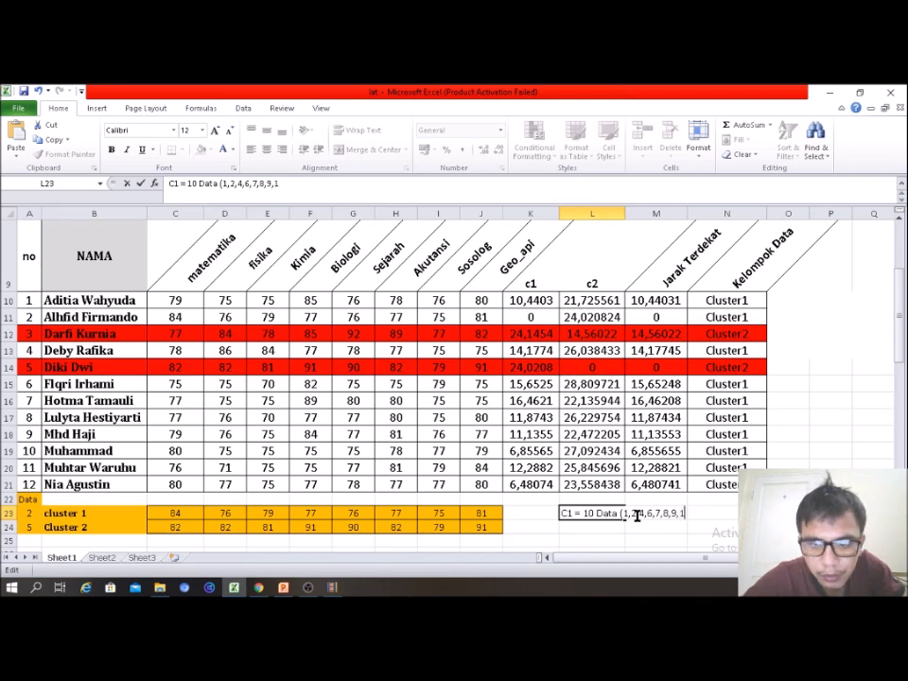
{"action": "type", "text": "0)"}
{"action": "key", "text": "Return"}
Step: Enter the cluster 2 membership note "C2 = 2 Data (3,5)" in L24
{"action": "type", "text": "C2"}
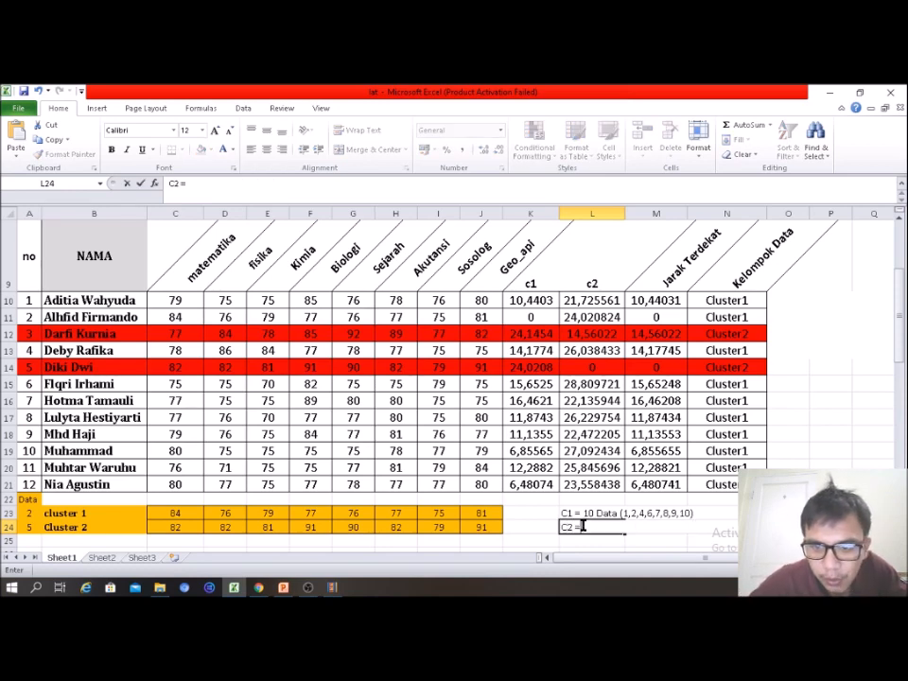
{"action": "type", "text": " = 2 Data"}
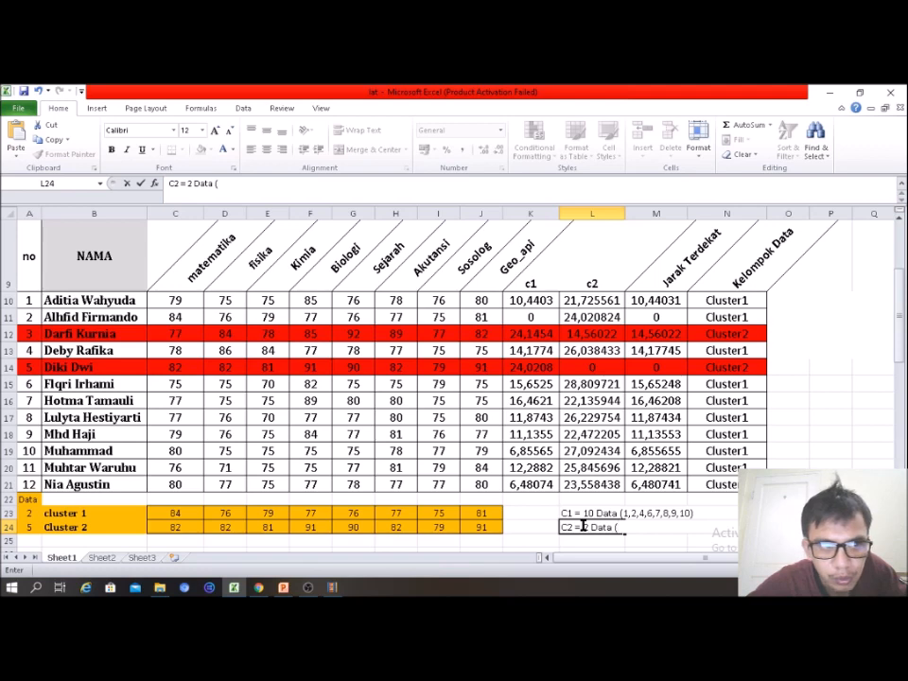
{"action": "type", "text": " (3,5"}
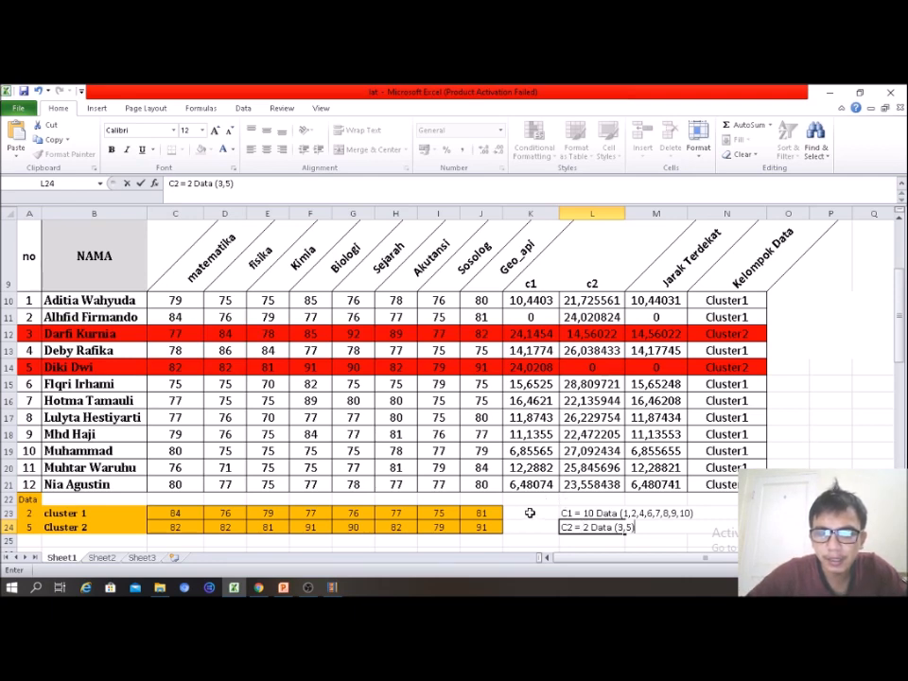
{"action": "left_click", "coordinate": [531, 512]}
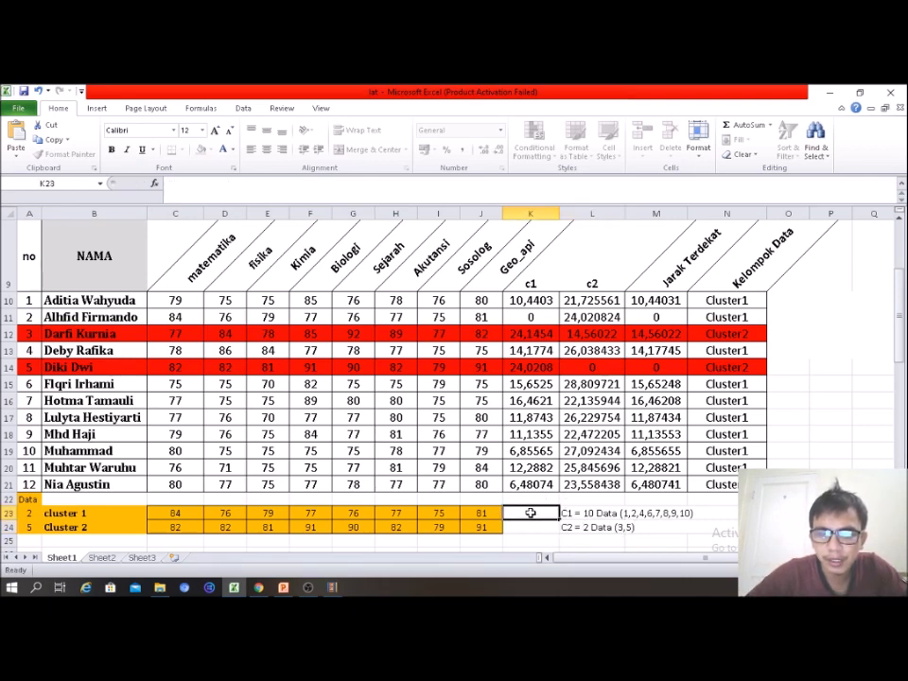
Step: Add the heading "kesimpulan" in L22 above the two cluster notes
{"action": "left_click", "coordinate": [571, 502]}
{"action": "type", "text": "k"}
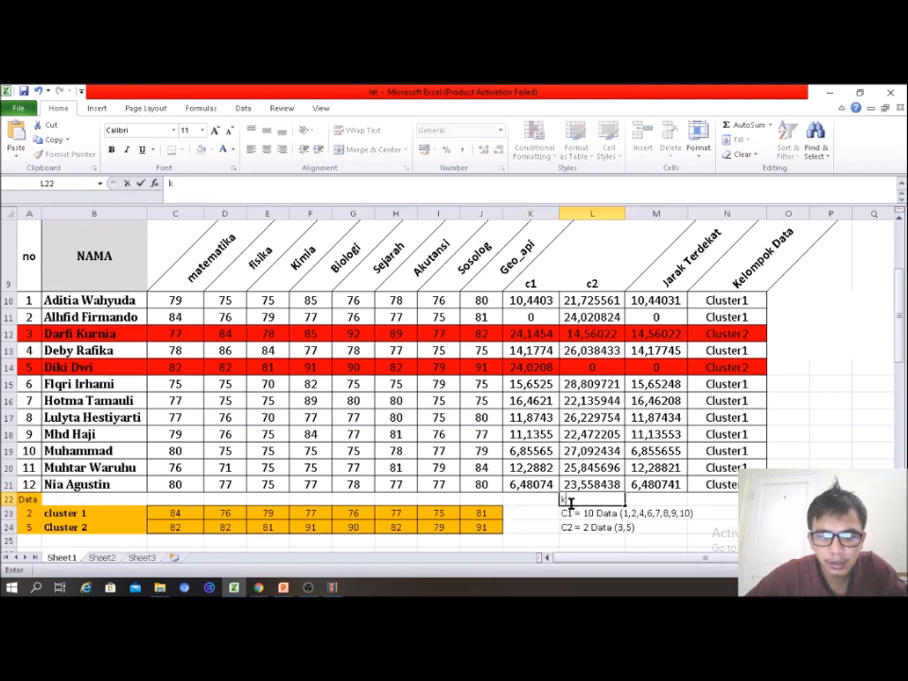
{"action": "type", "text": "esimpulan"}
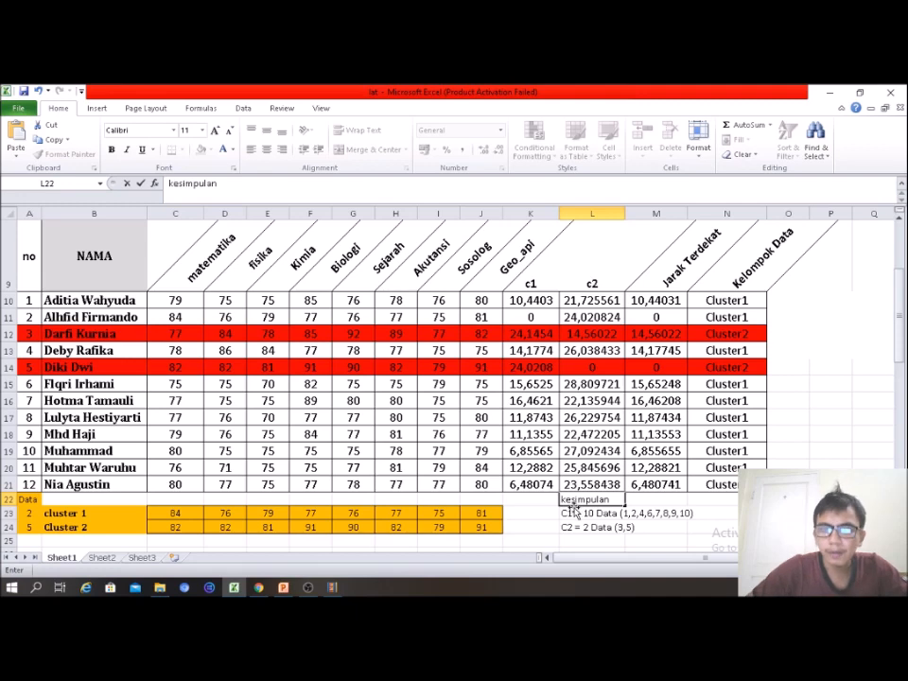
{"action": "left_click", "coordinate": [549, 526]}
Step: Format the conclusion block K22:M24 in bold at font size 12
{"action": "left_click_drag", "start_coordinate": [556, 504], "coordinate": [641, 527]}
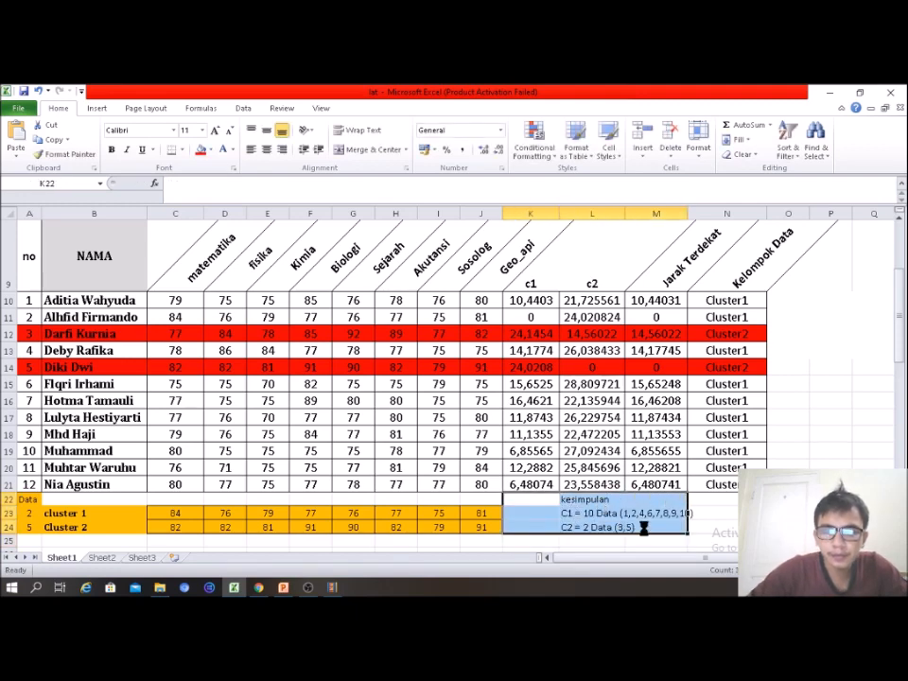
{"action": "key", "text": "ctrl+b"}
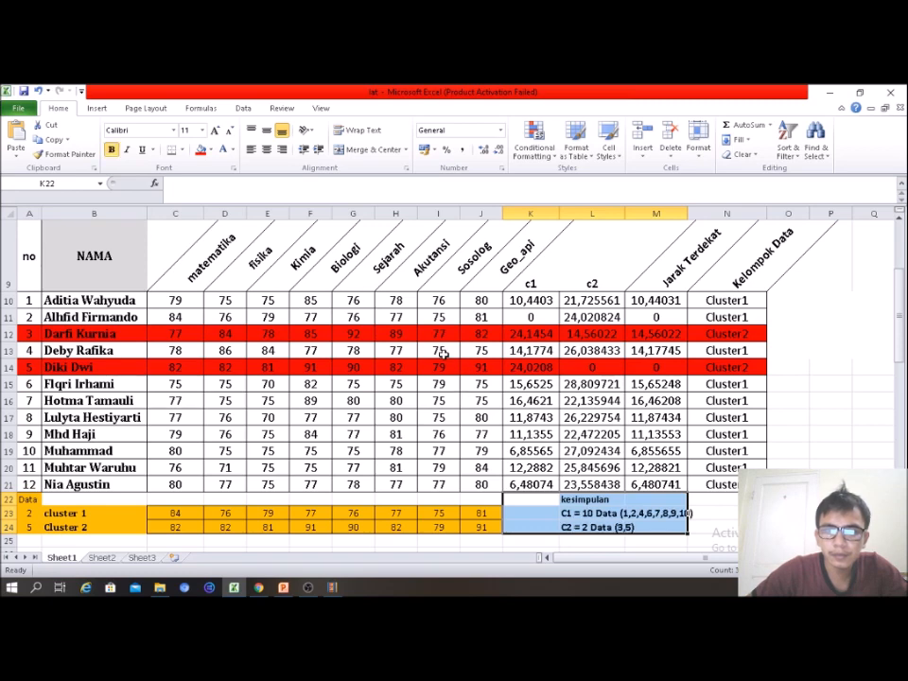
{"action": "left_click", "coordinate": [213, 132]}
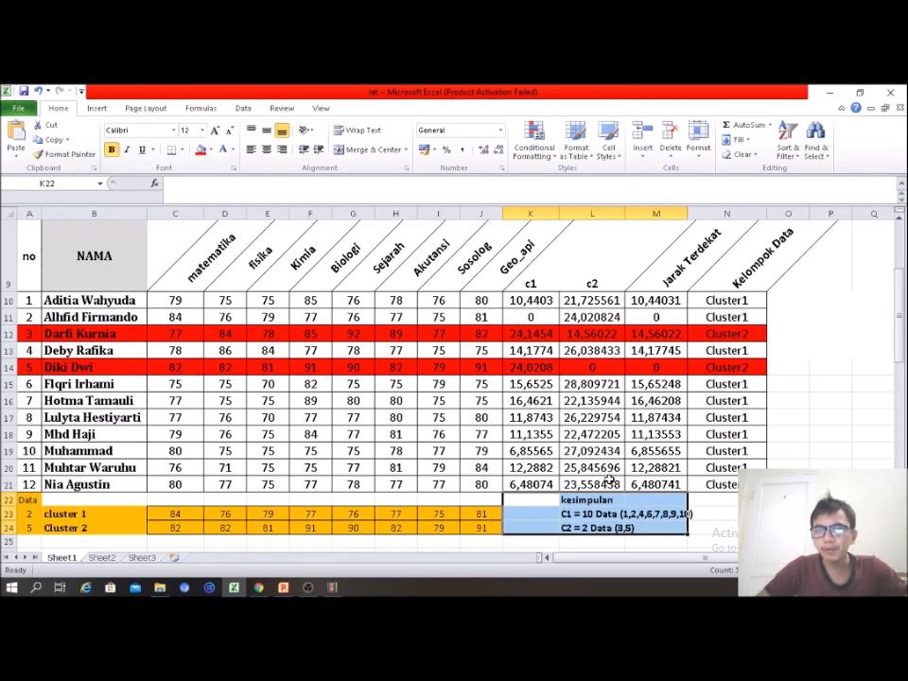
{"action": "left_click", "coordinate": [787, 528]}
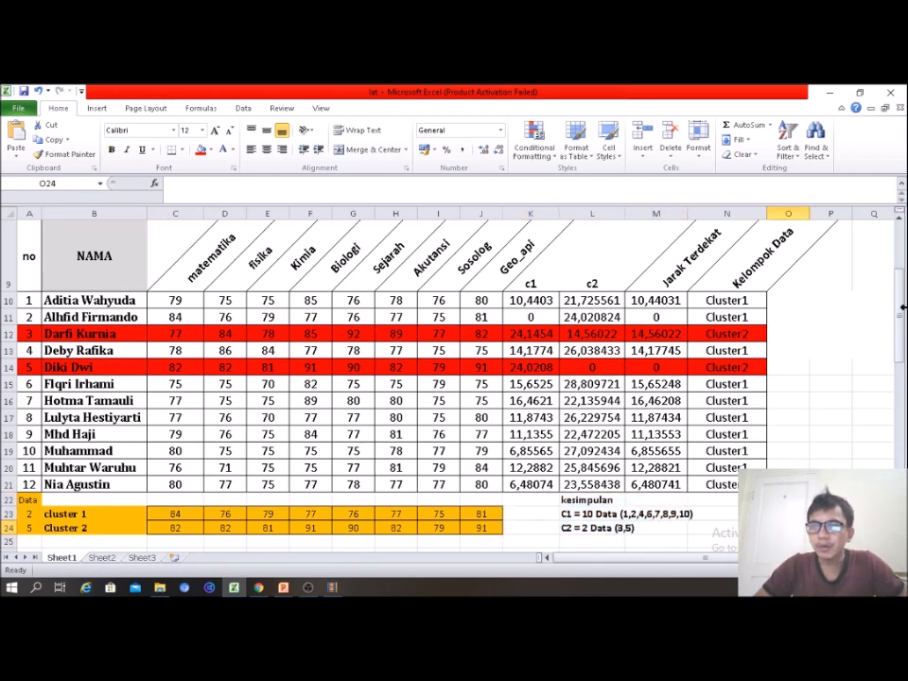
Step: Enter the row labels "Cluster 1" in B27 and "Cluster2" in B28 below the initial centroid table
{"action": "left_click_drag", "start_coordinate": [903, 307], "coordinate": [901, 318]}
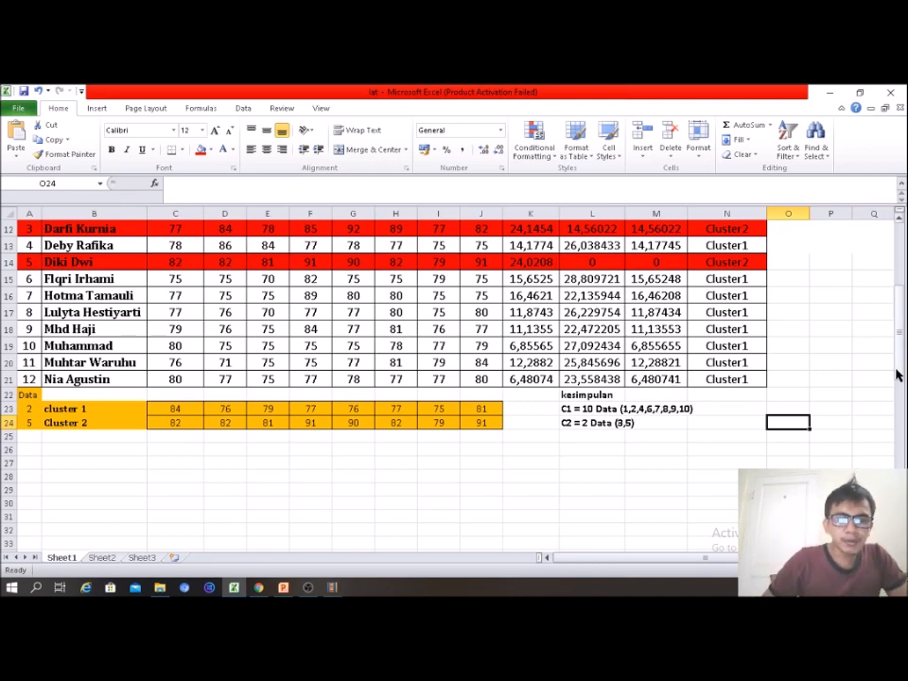
{"action": "left_click", "coordinate": [37, 451]}
{"action": "left_click", "coordinate": [48, 452]}
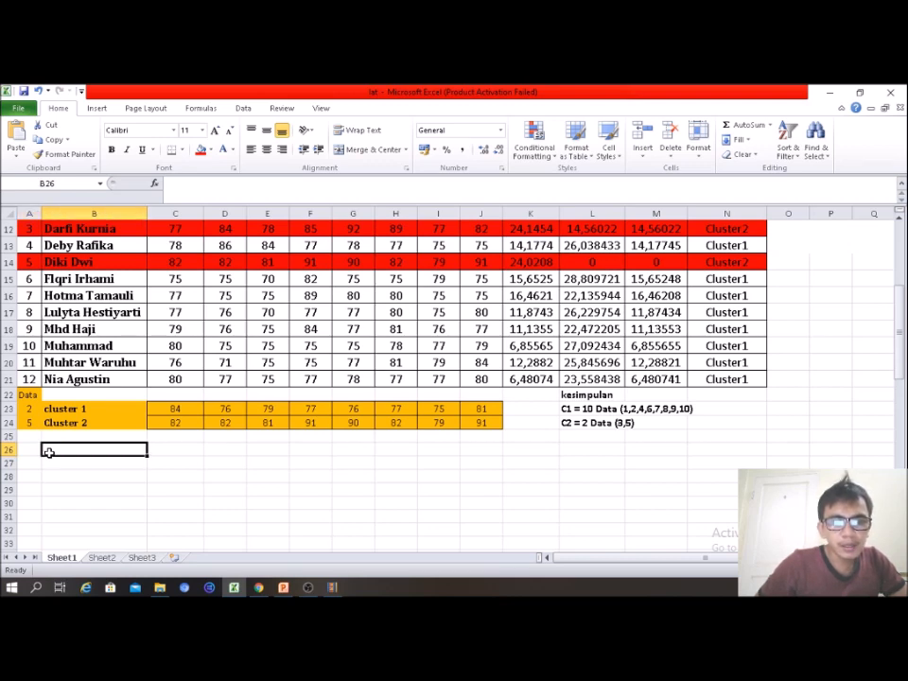
{"action": "left_click", "coordinate": [50, 459]}
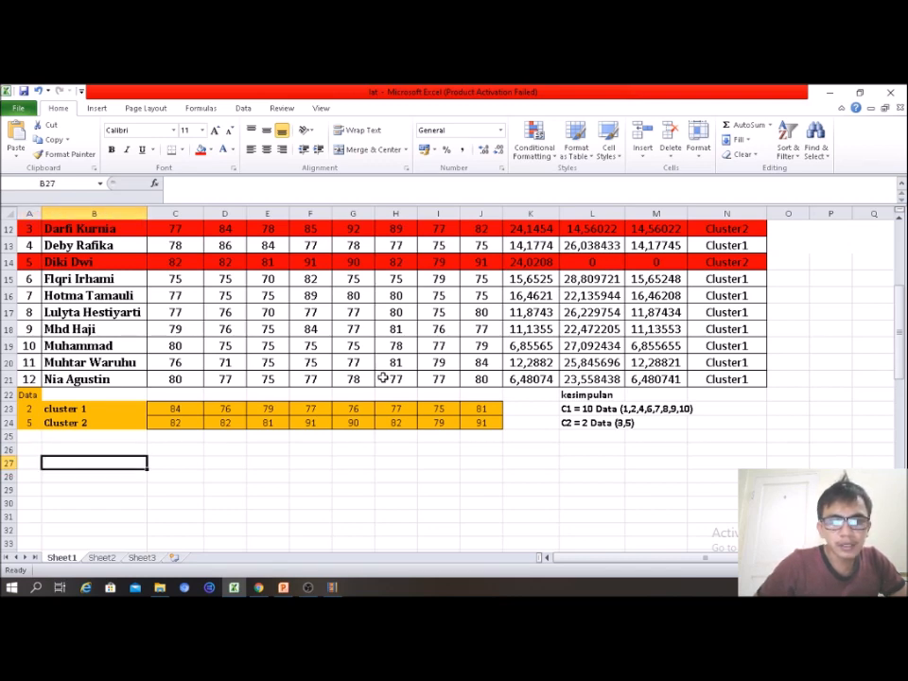
{"action": "type", "text": "C"}
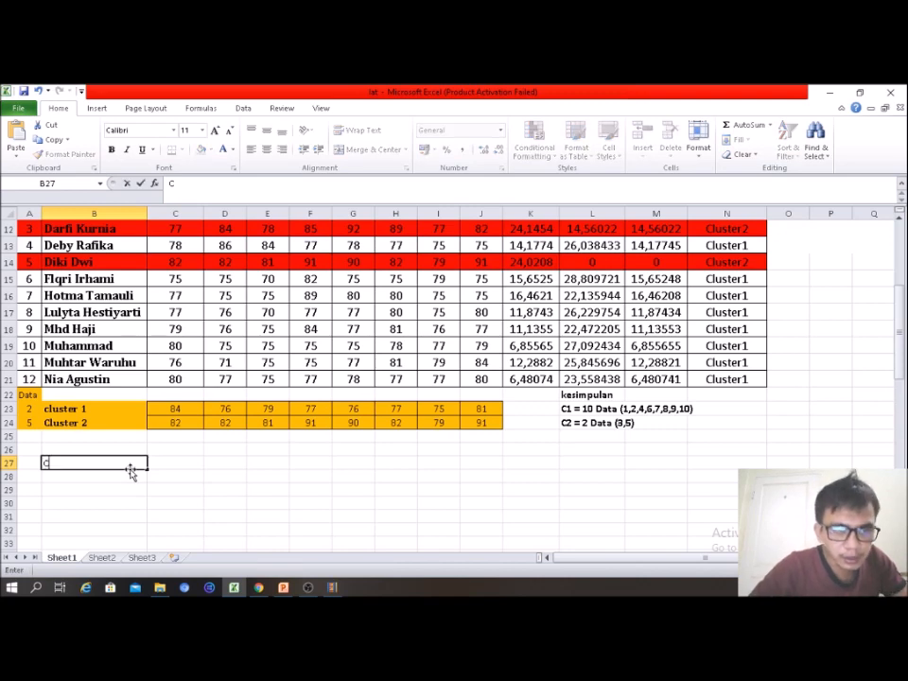
{"action": "type", "text": "luster 1"}
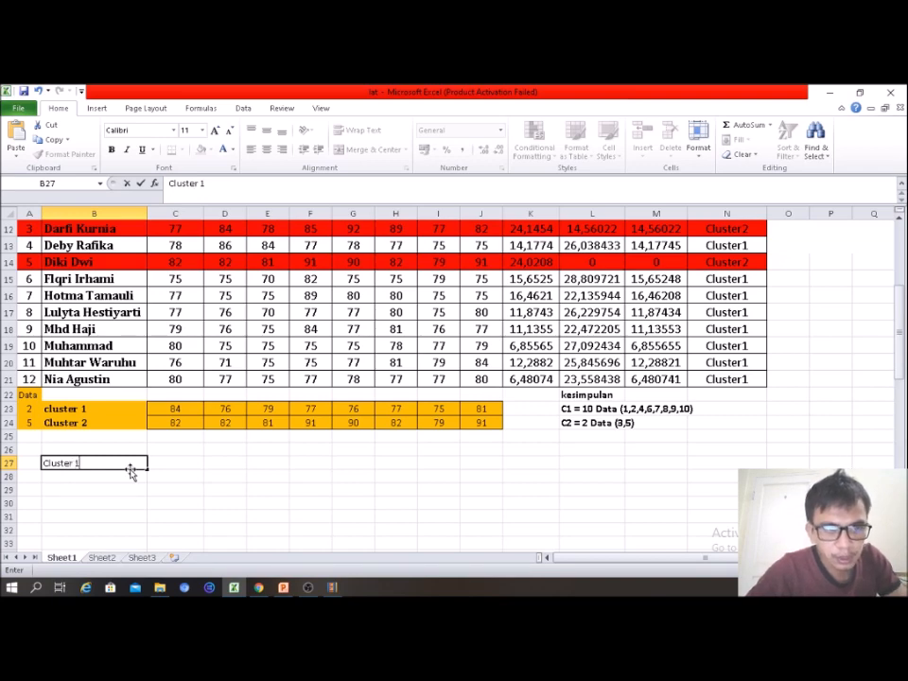
{"action": "key", "text": "Return"}
{"action": "type", "text": "C"}
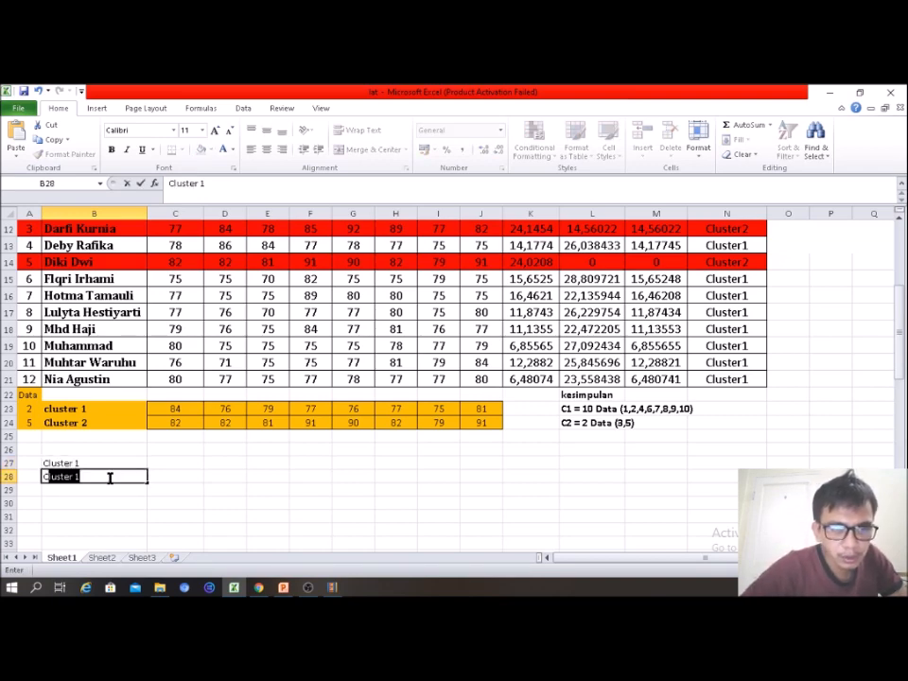
{"action": "type", "text": "luster2"}
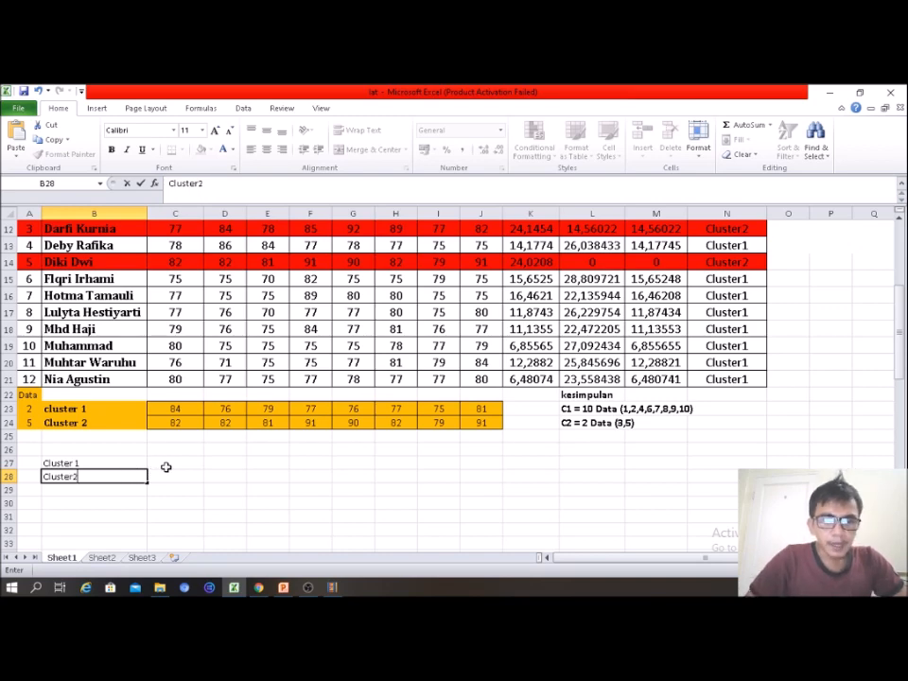
{"action": "left_click", "coordinate": [168, 463]}
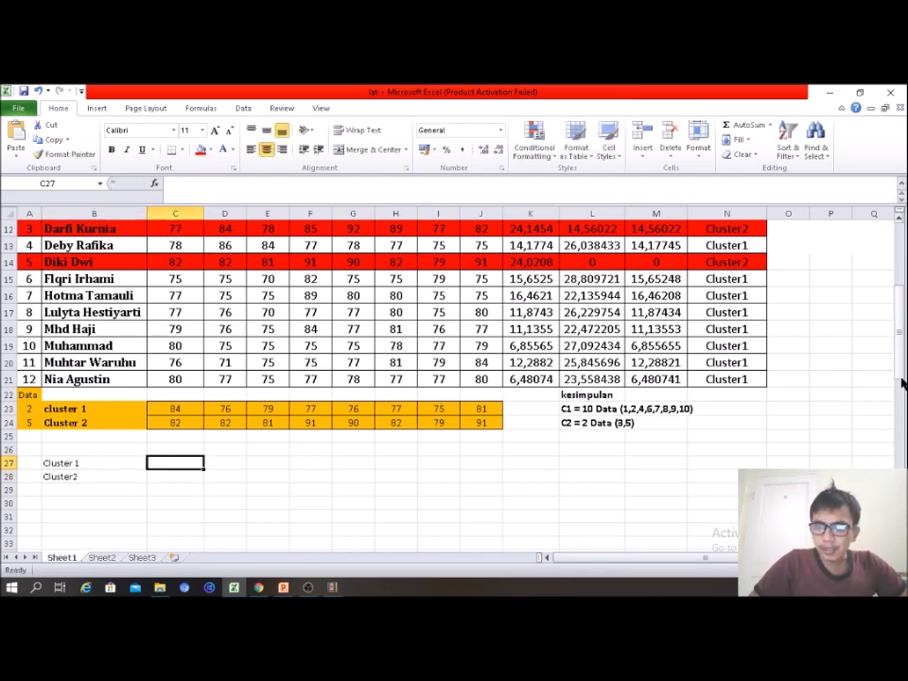
Step: Start a formula in C27, the matematika column of the new Cluster 1 row
{"action": "left_click_drag", "start_coordinate": [898, 372], "coordinate": [898, 365]}
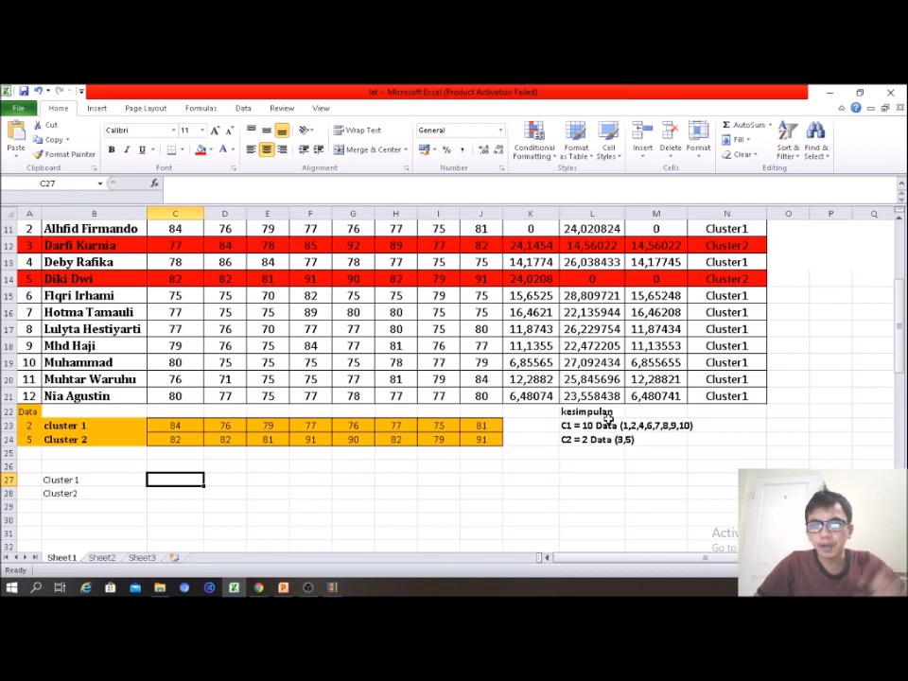
{"action": "mouse_move", "coordinate": [899, 337]}
{"action": "left_mouse_down"}
{"action": "mouse_move", "coordinate": [900, 320]}
{"action": "mouse_move", "coordinate": [900, 331]}
{"action": "left_mouse_up"}
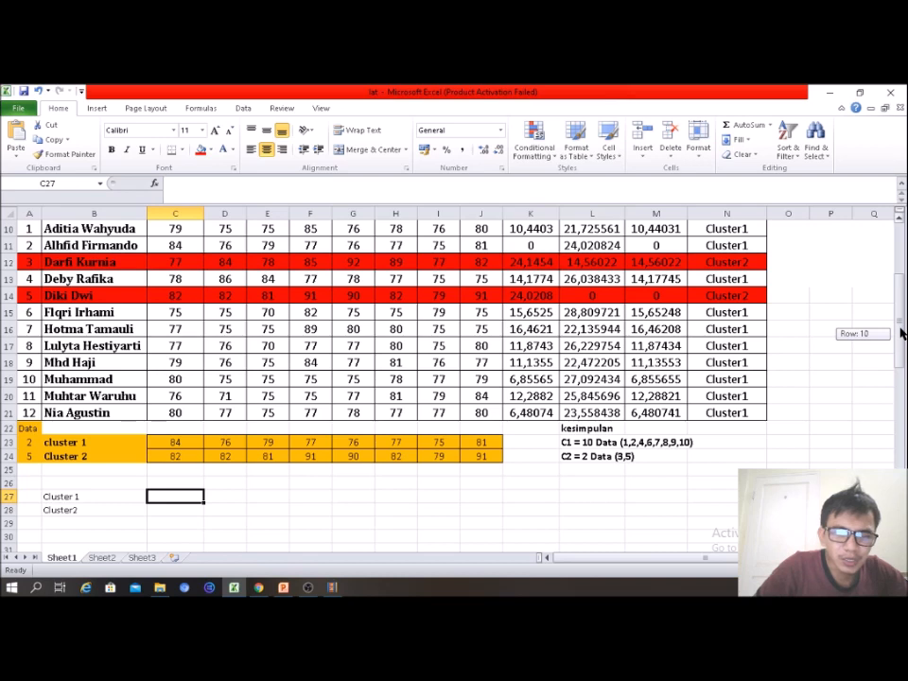
{"action": "left_click_drag", "start_coordinate": [900, 333], "coordinate": [898, 328]}
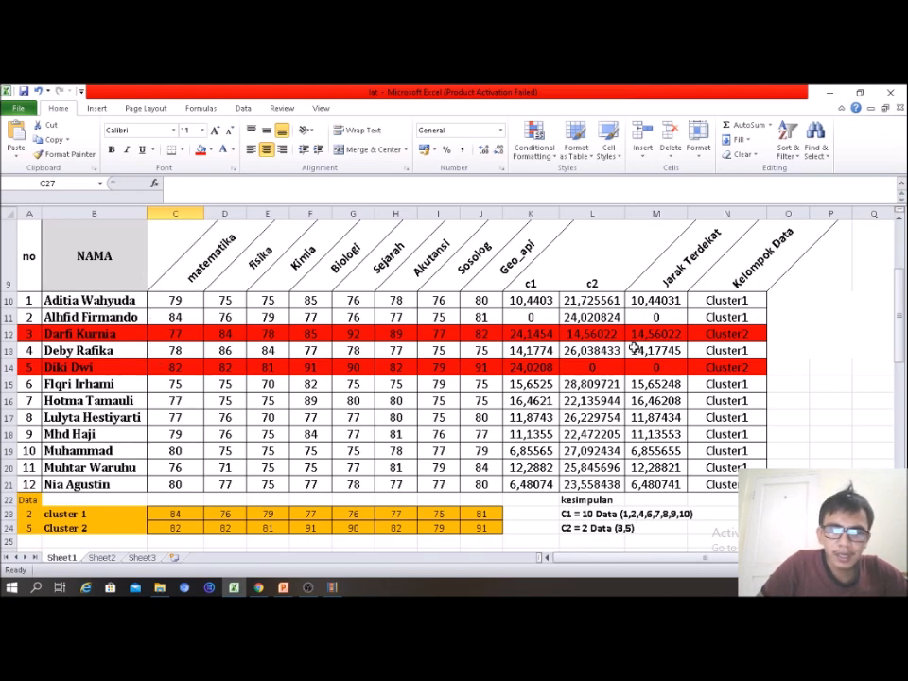
{"action": "left_click_drag", "start_coordinate": [903, 305], "coordinate": [903, 315]}
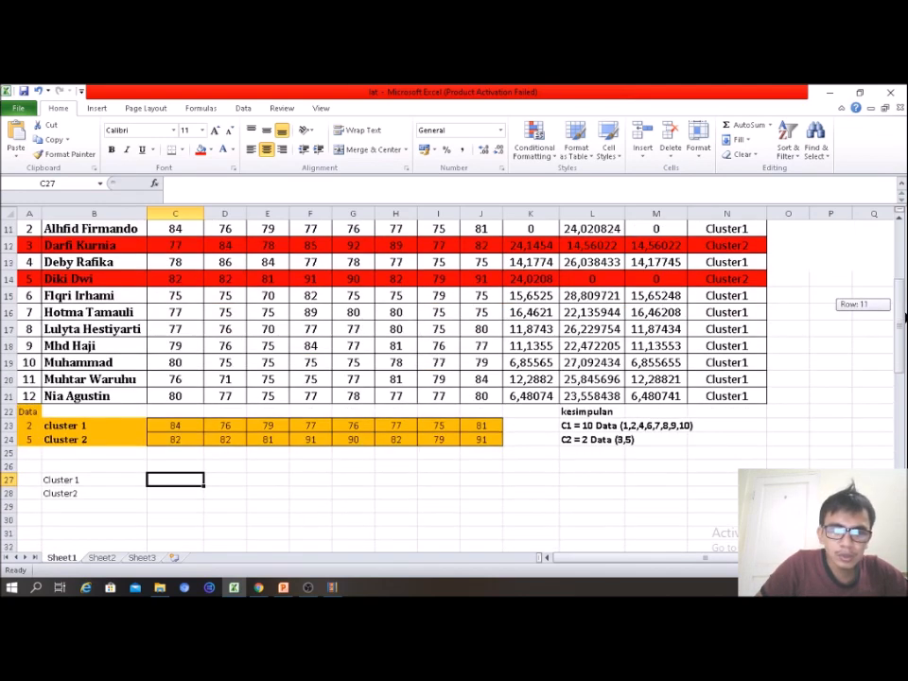
{"action": "scroll", "coordinate": [183, 495], "scroll_direction": "up", "scroll_amount": 1}
{"action": "type", "text": "("}
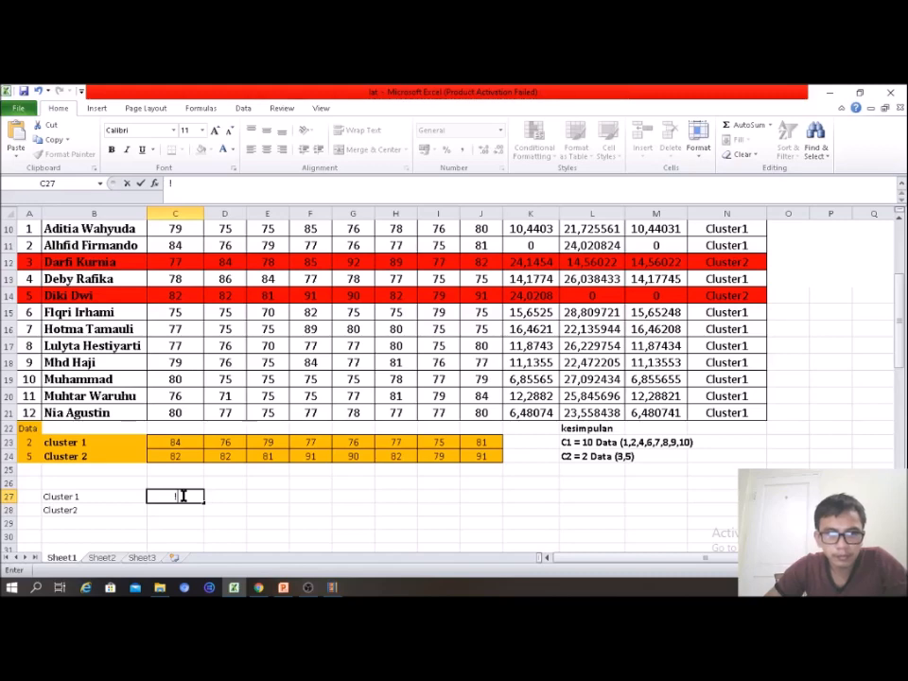
{"action": "key", "text": "BackSpace"}
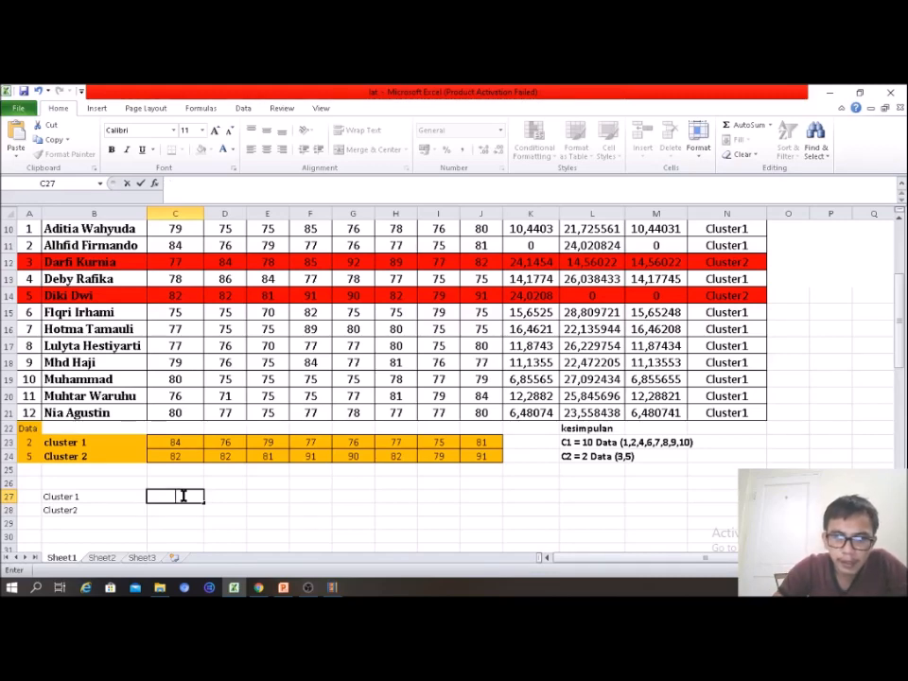
{"action": "type", "text": "="}
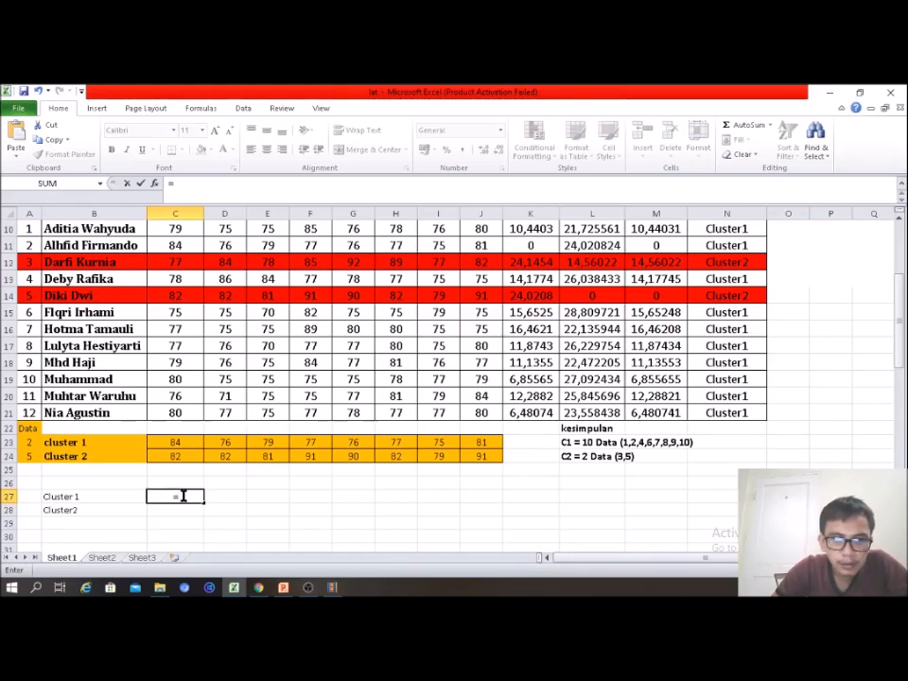
{"action": "left_click", "coordinate": [308, 588]}
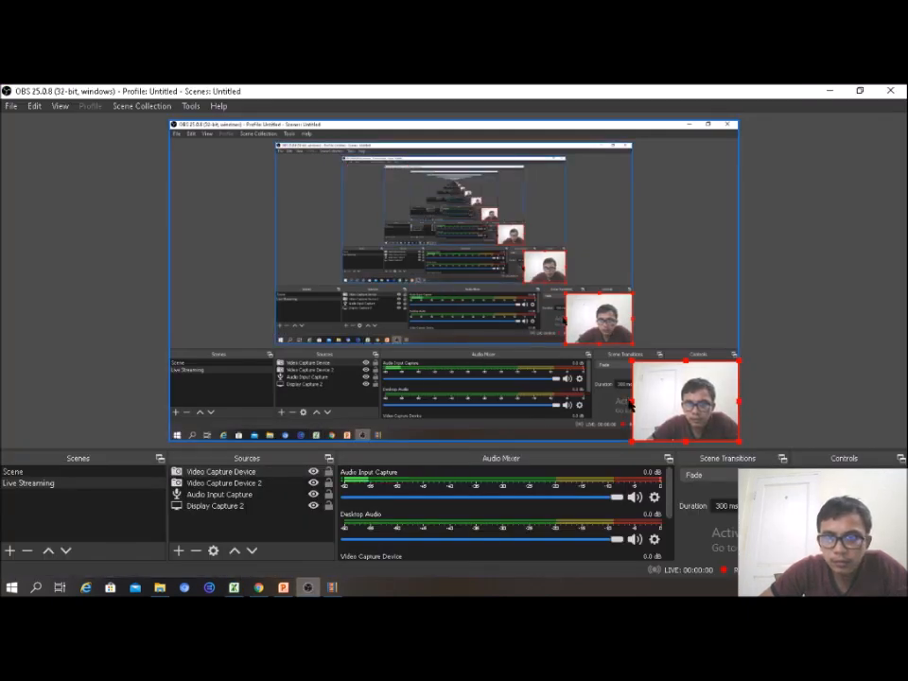
{"action": "left_click_drag", "start_coordinate": [739, 541], "coordinate": [813, 571]}
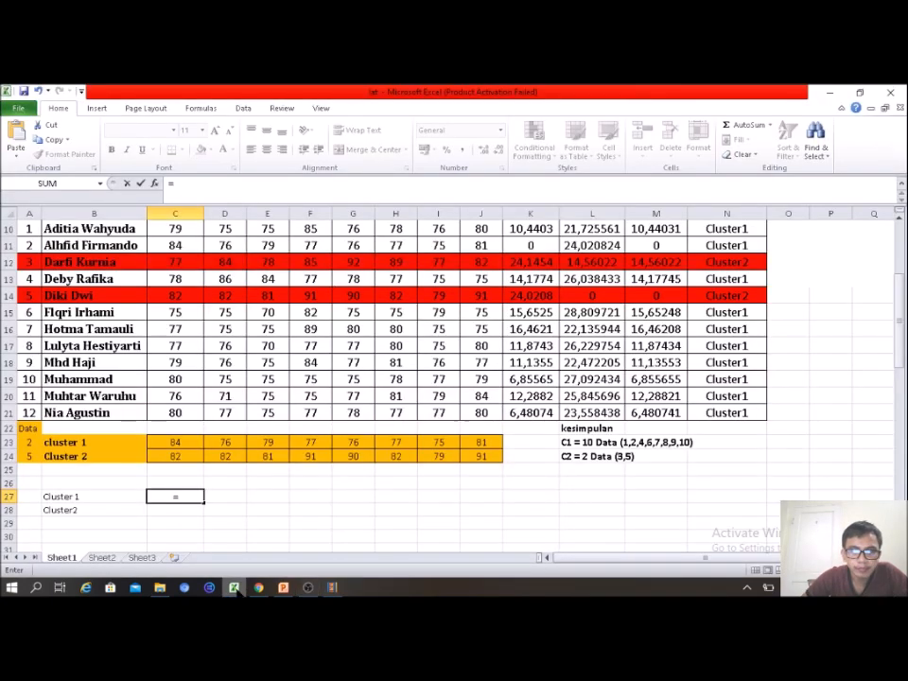
Step: Build a SUM function in the C27 formula with the score range C15:C21 as its first argument
{"action": "type", "text": "sum("}
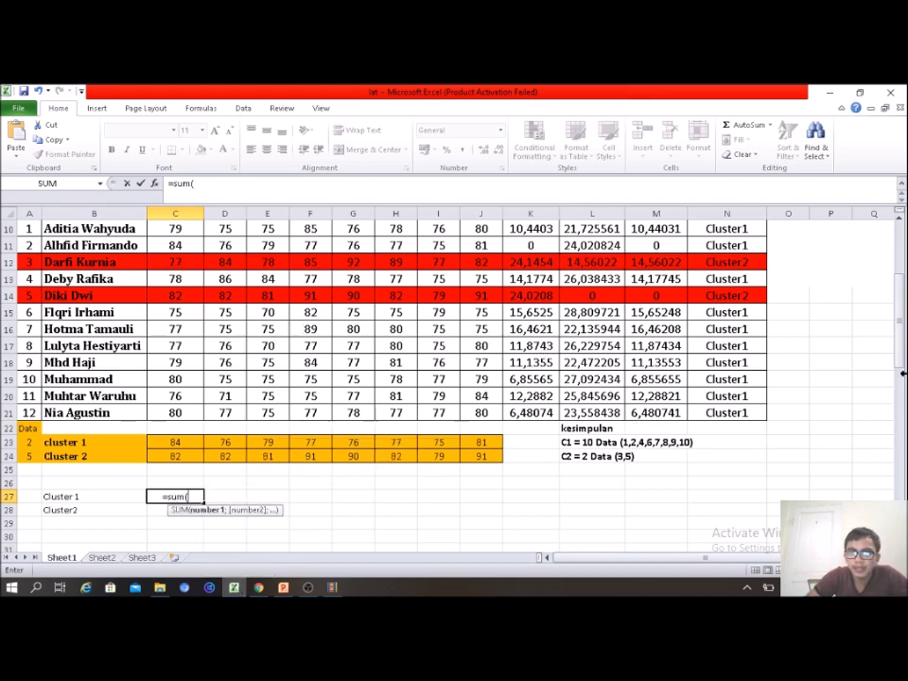
{"action": "mouse_move", "coordinate": [900, 365]}
{"action": "left_mouse_down"}
{"action": "mouse_move", "coordinate": [892, 345]}
{"action": "mouse_move", "coordinate": [895, 360]}
{"action": "left_mouse_up"}
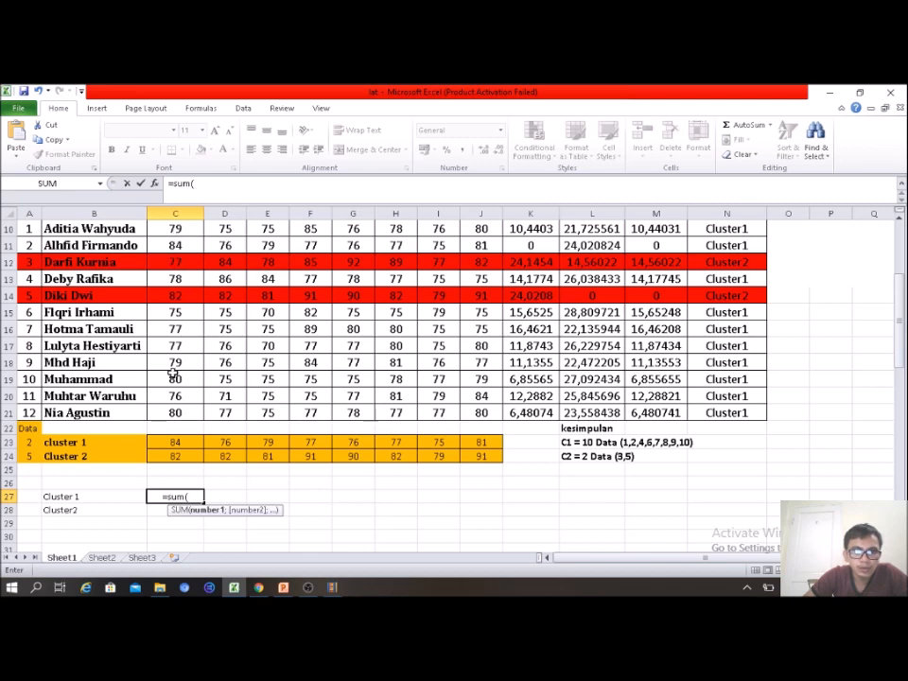
{"action": "left_click", "coordinate": [187, 411]}
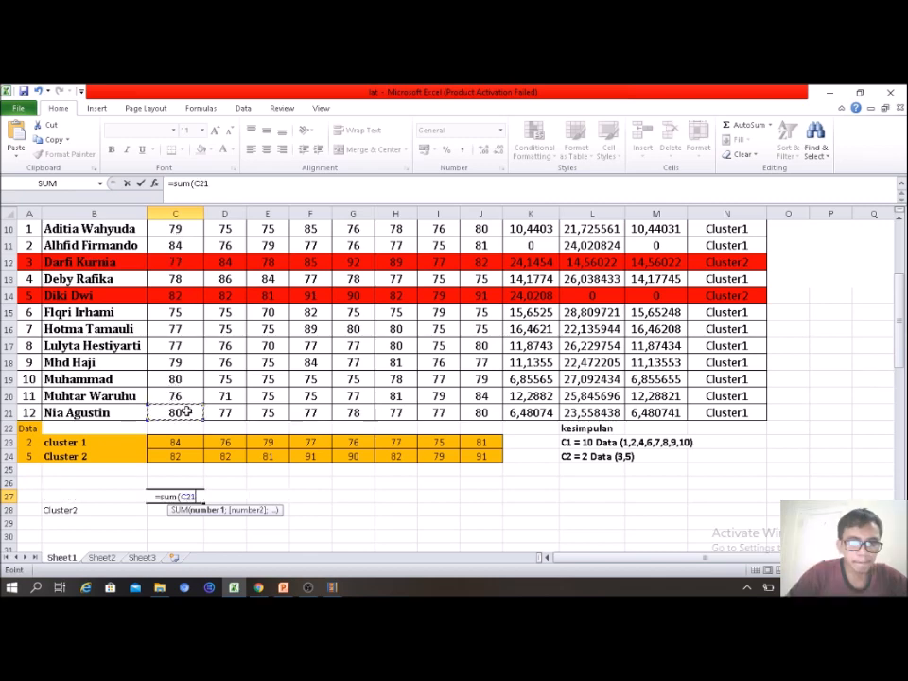
{"action": "key", "text": "shift+Up"}
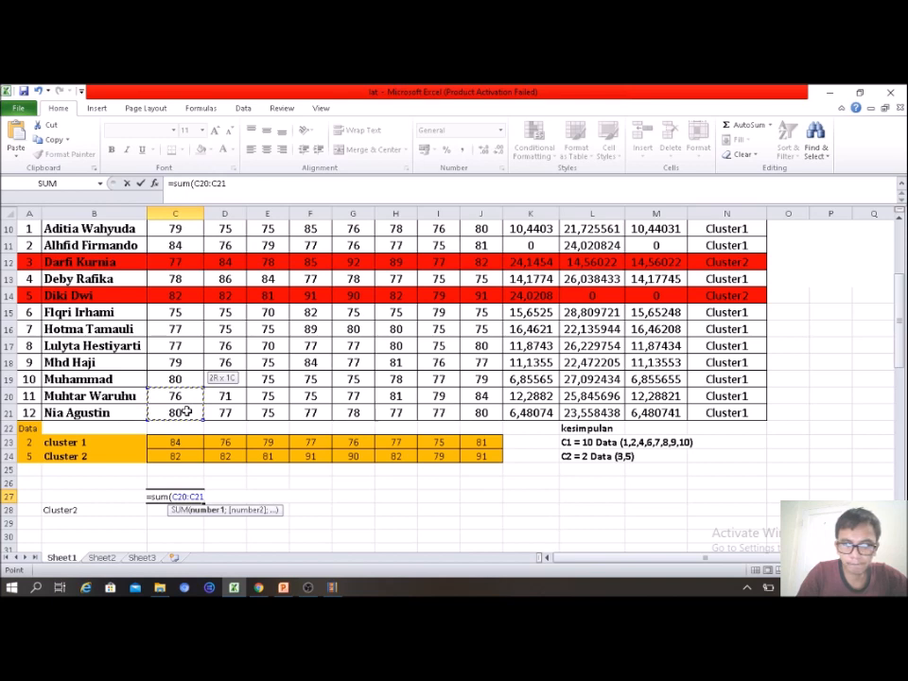
{"action": "key", "text": "shift+Up"}
{"action": "key", "text": "shift+Up"}
{"action": "key", "text": "shift+Up"}
{"action": "key", "text": "shift+Up"}
{"action": "key", "text": "shift+Up"}
{"action": "type", "text": ";"}
Step: Complete the C27 sum with cells C13, C11 and C10 as further arguments and divide it by 10
{"action": "left_click", "coordinate": [173, 275]}
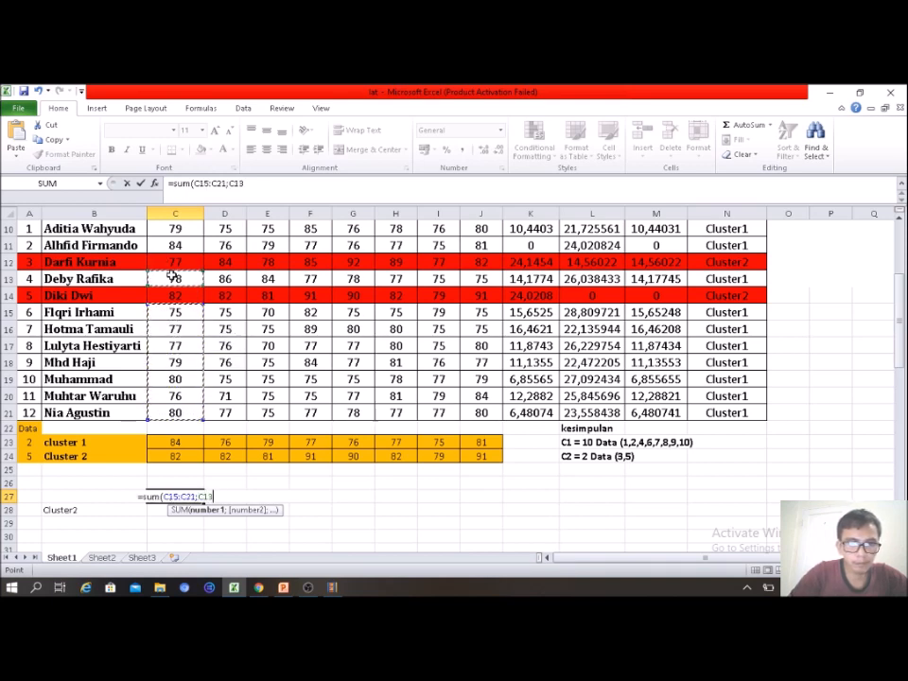
{"action": "type", "text": ";"}
{"action": "left_click", "coordinate": [173, 242]}
{"action": "type", "text": ";"}
{"action": "left_click", "coordinate": [175, 230]}
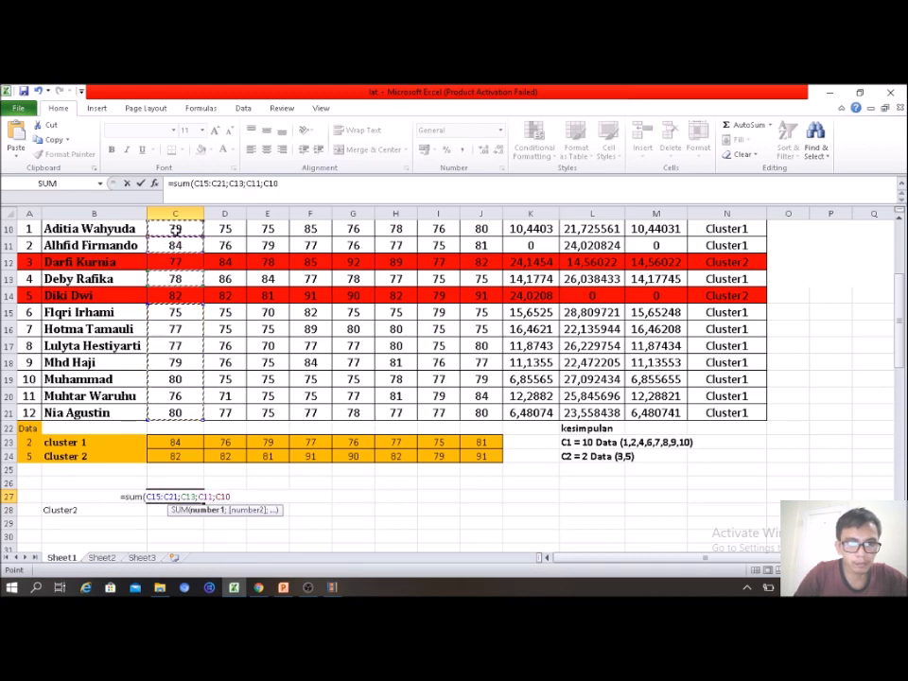
{"action": "type", "text": ")"}
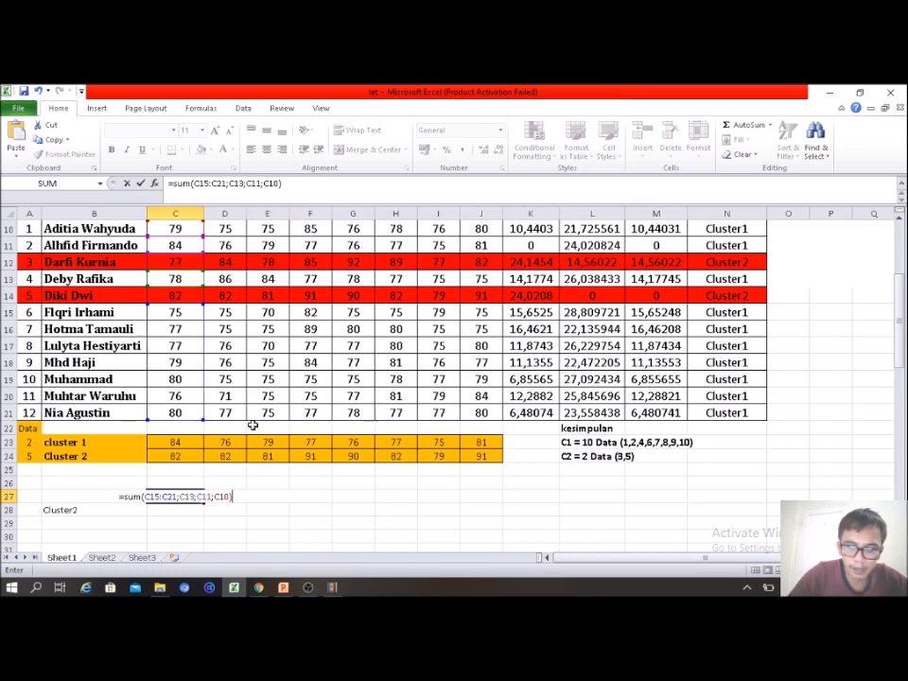
{"action": "type", "text": "/10"}
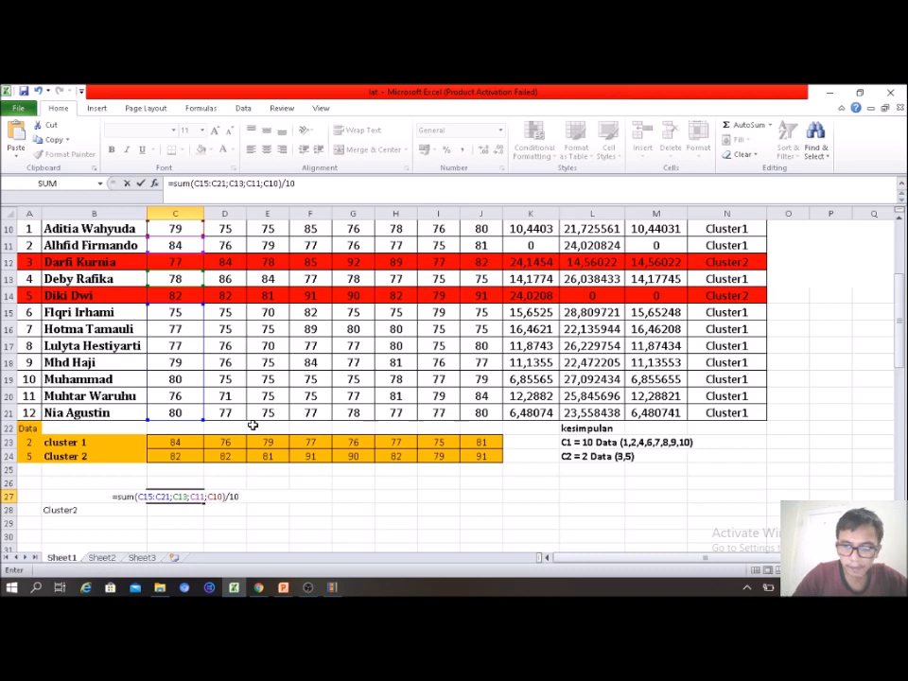
{"action": "key", "text": "Return"}
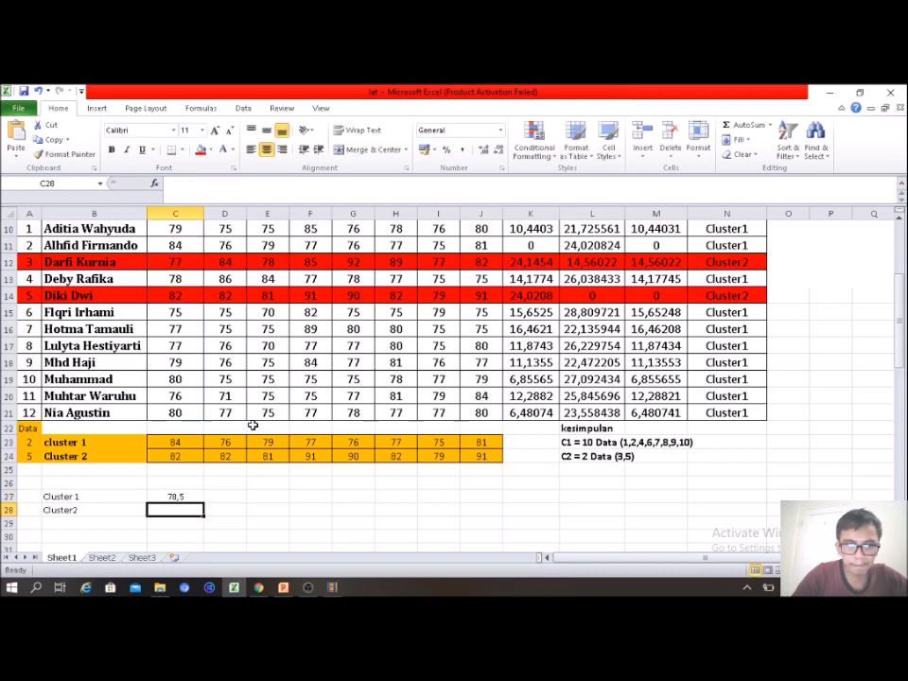
Step: Fill the Cluster 1 centroid formula from C27 across to D27 and check the cell references in the copy
{"action": "left_click", "coordinate": [195, 496]}
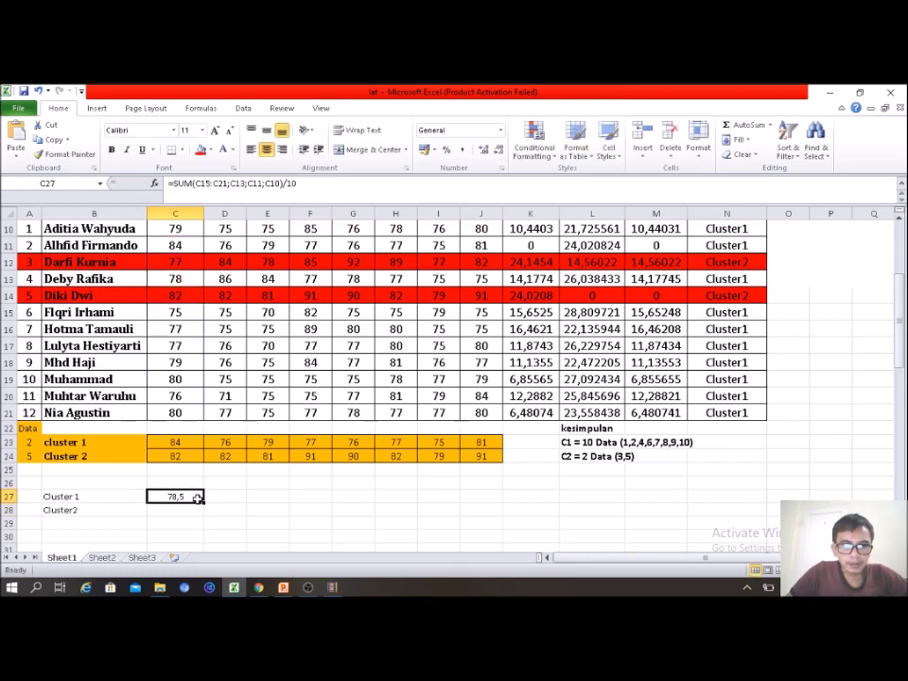
{"action": "left_click_drag", "start_coordinate": [203, 501], "coordinate": [232, 503]}
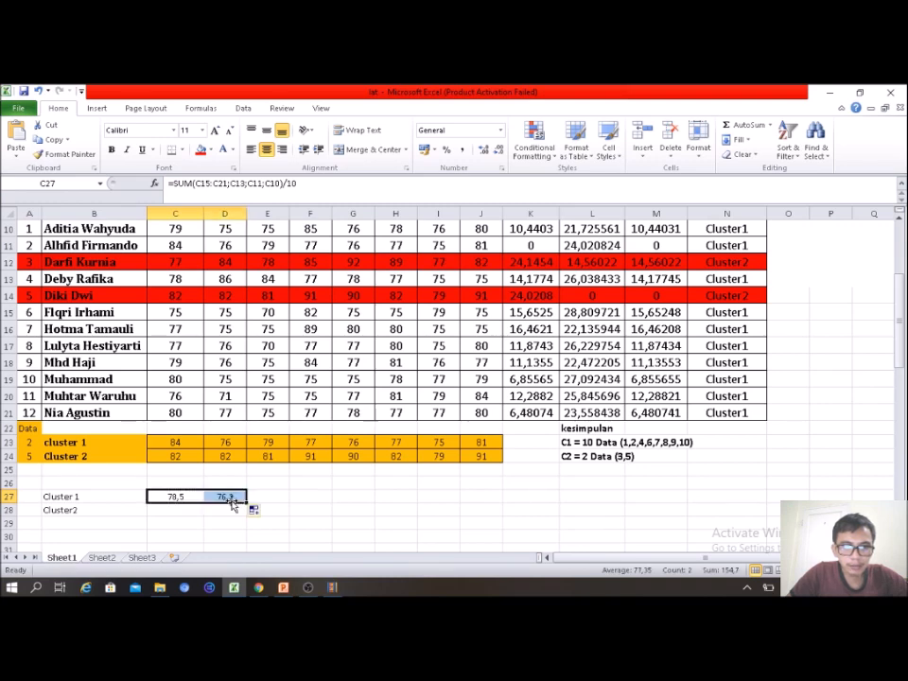
{"action": "left_click", "coordinate": [225, 525]}
{"action": "double_click", "coordinate": [227, 497]}
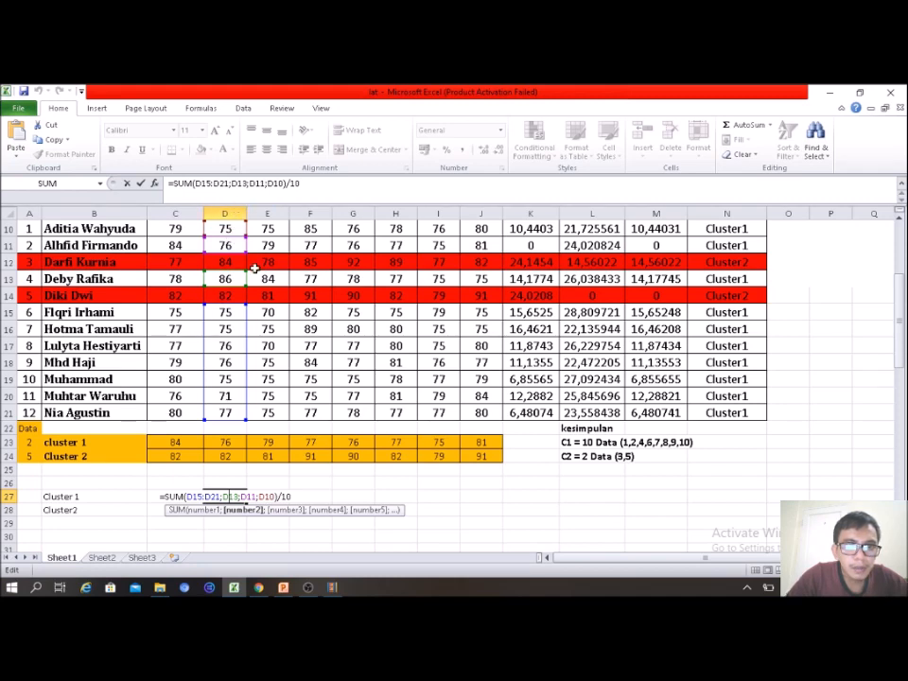
{"action": "key", "text": "Return"}
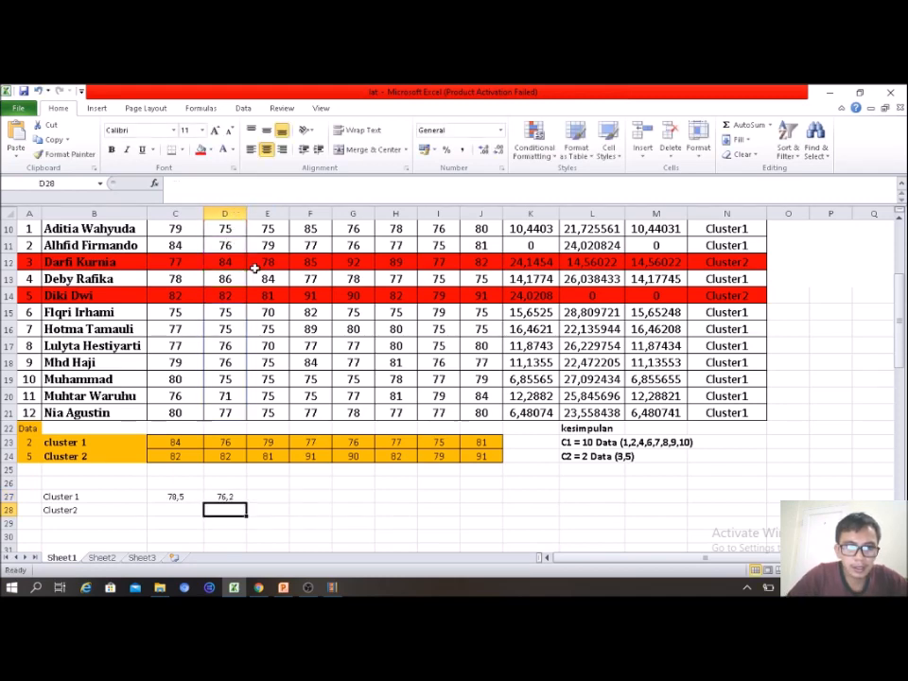
Step: Fill the Cluster 1 average formula from C27 across the remaining subject columns to J27
{"action": "left_click", "coordinate": [192, 496]}
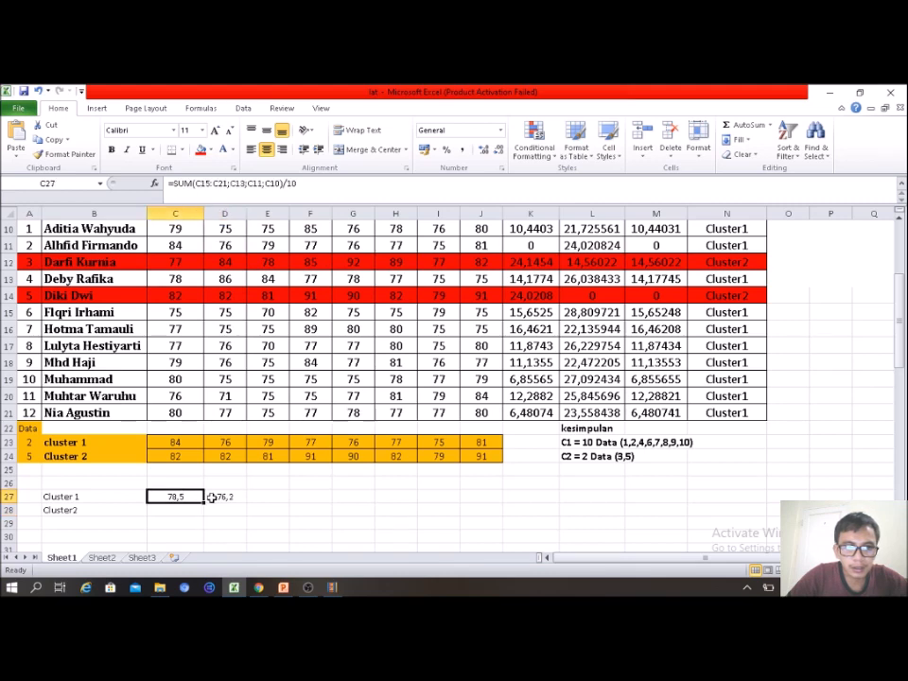
{"action": "left_click_drag", "start_coordinate": [204, 502], "coordinate": [486, 498]}
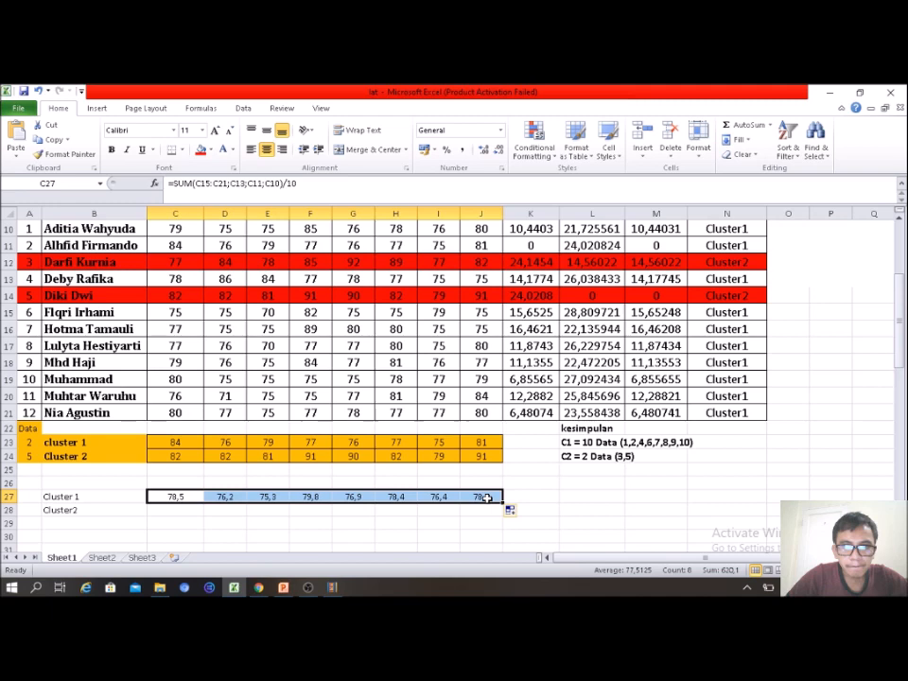
{"action": "left_click", "coordinate": [438, 521]}
{"action": "left_click", "coordinate": [480, 496]}
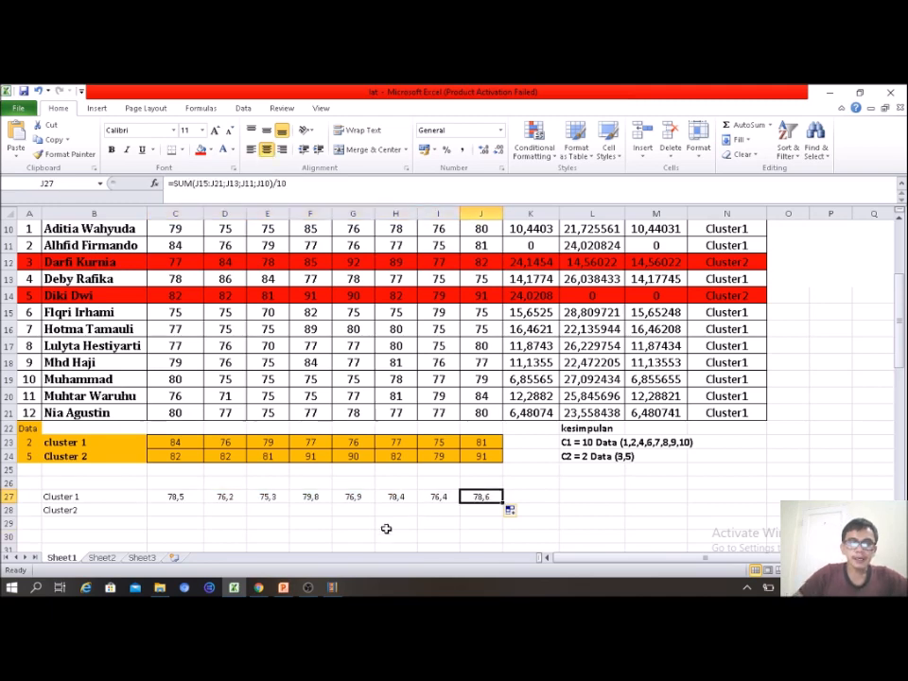
Step: Enter the heading "iterasi 2" in B26, above the new Cluster 1 and Cluster2 rows
{"action": "left_click_drag", "start_coordinate": [49, 496], "coordinate": [102, 510]}
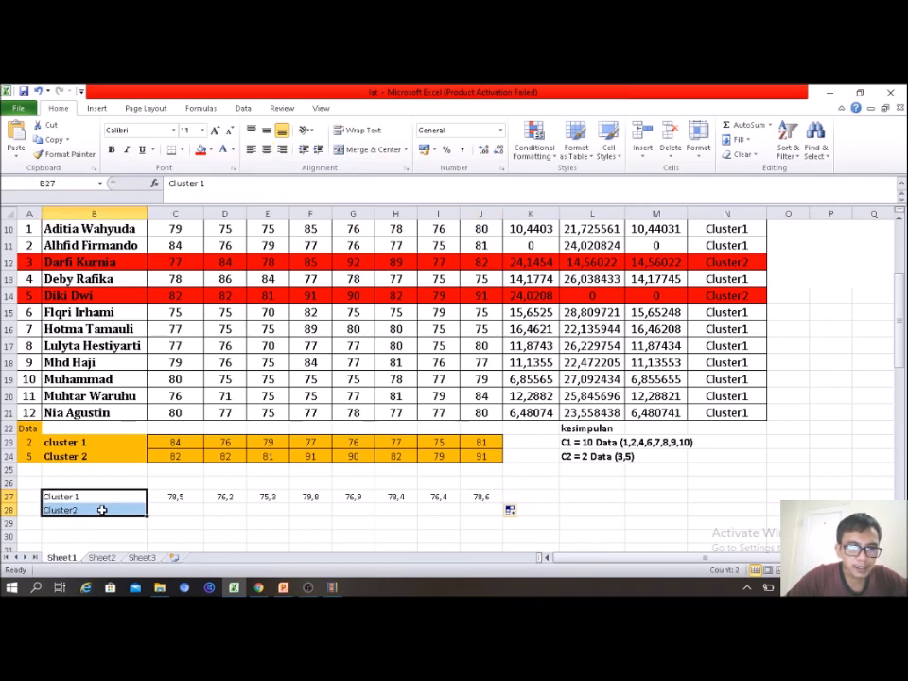
{"action": "left_click", "coordinate": [57, 483]}
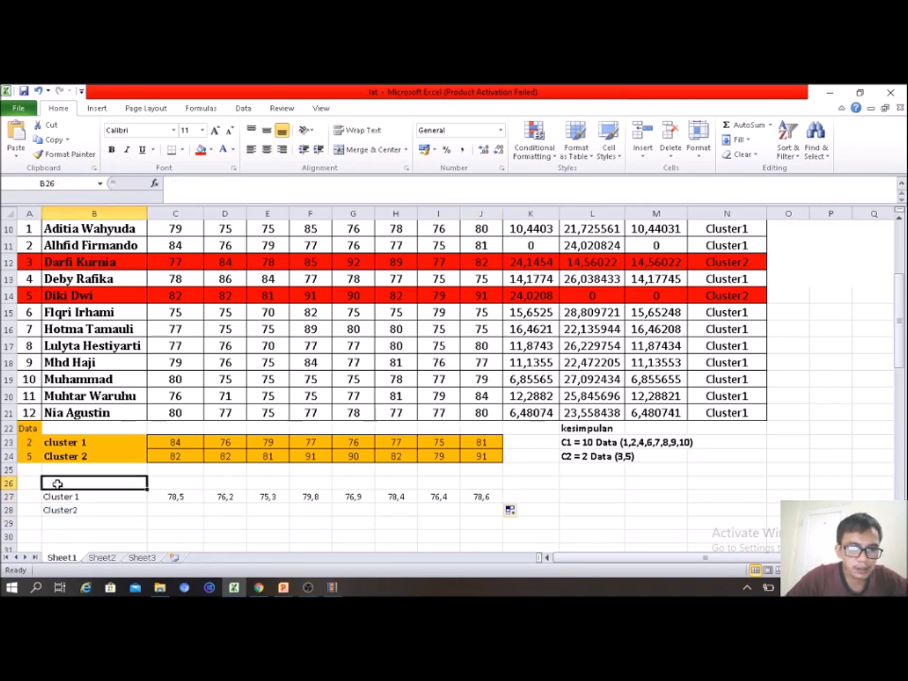
{"action": "type", "text": "Iterasi 2"}
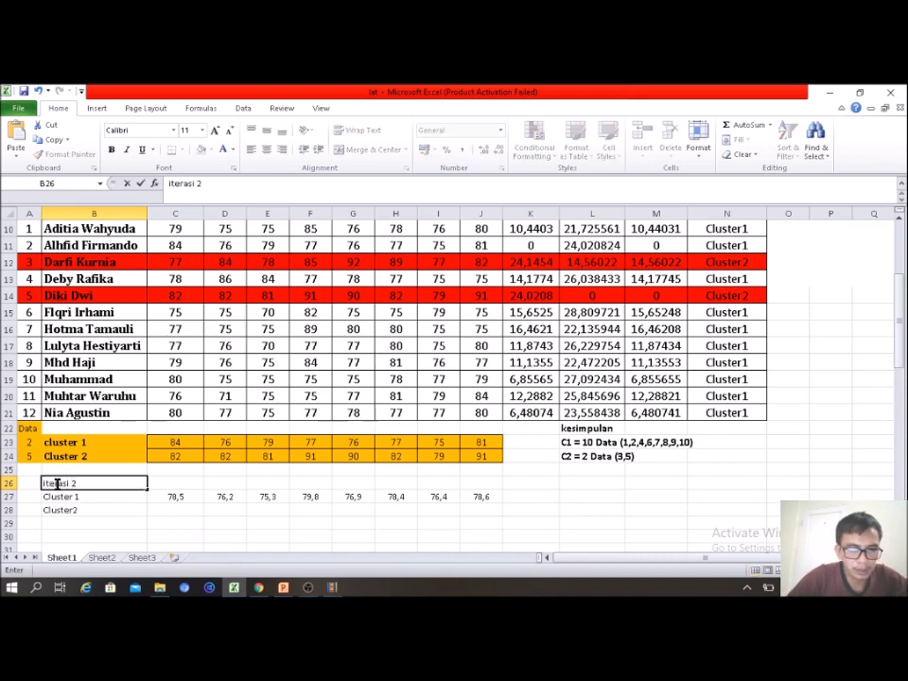
{"action": "left_click", "coordinate": [67, 520]}
{"action": "left_click_drag", "start_coordinate": [42, 485], "coordinate": [186, 504]}
{"action": "left_click", "coordinate": [188, 509]}
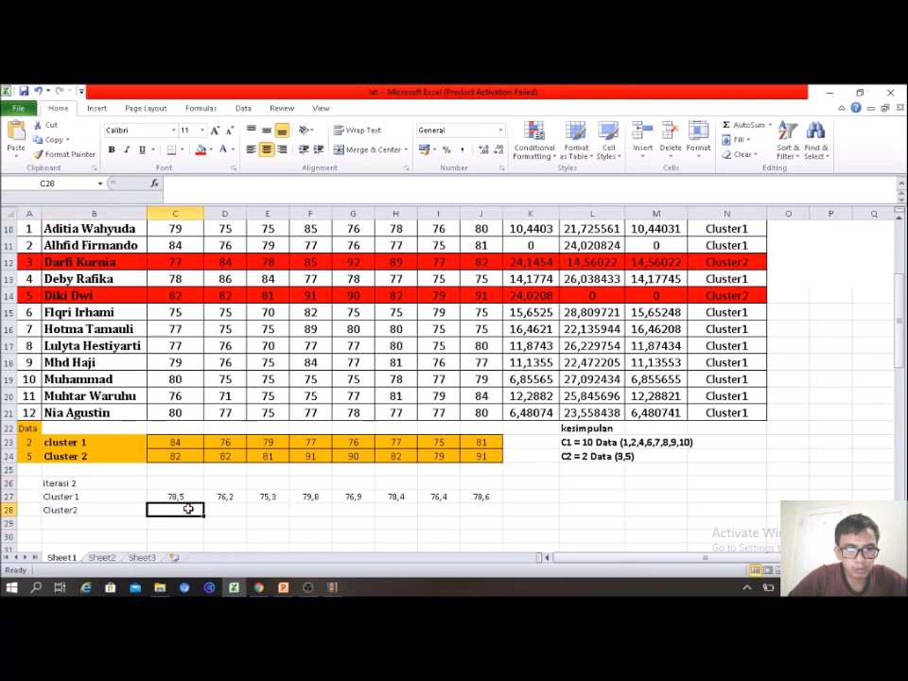
Step: Fill the Cluster 1 and Cluster2 rows B27:J28 with orange and the iterasi 2 heading in B26 with red
{"action": "left_click_drag", "start_coordinate": [68, 495], "coordinate": [461, 514]}
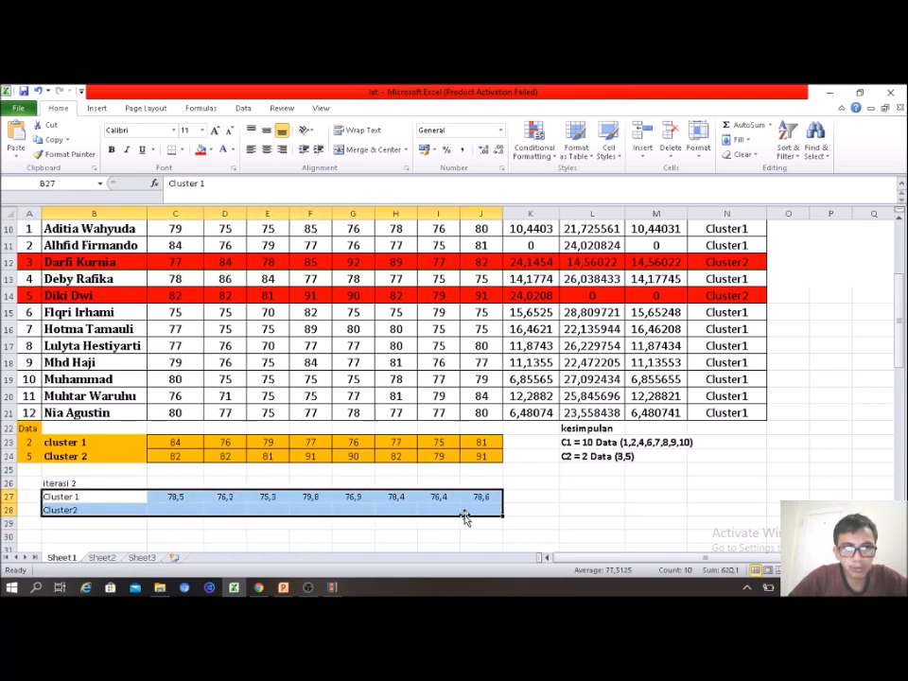
{"action": "left_click", "coordinate": [211, 151]}
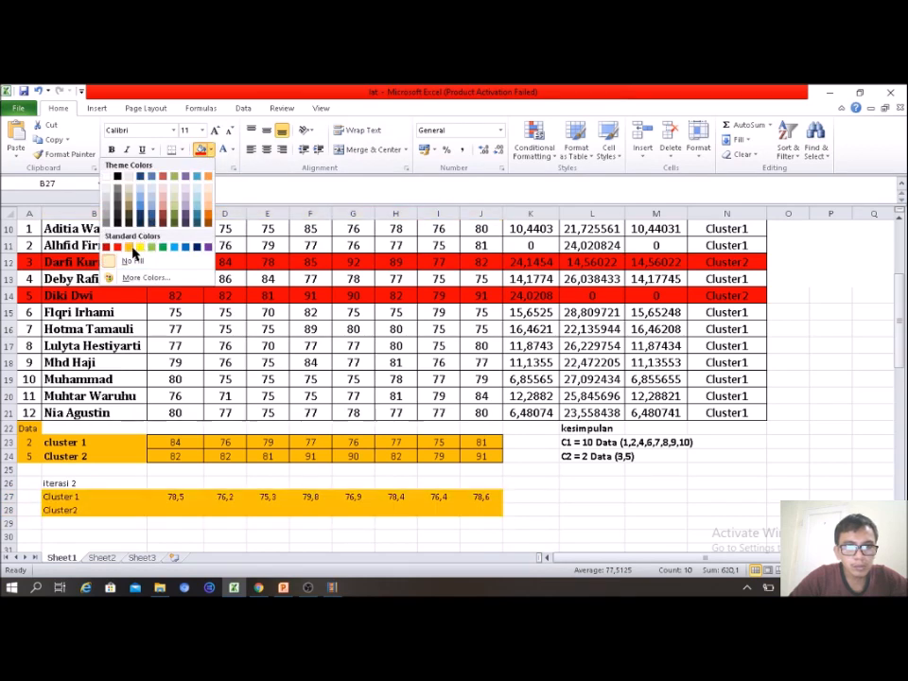
{"action": "left_click", "coordinate": [132, 250]}
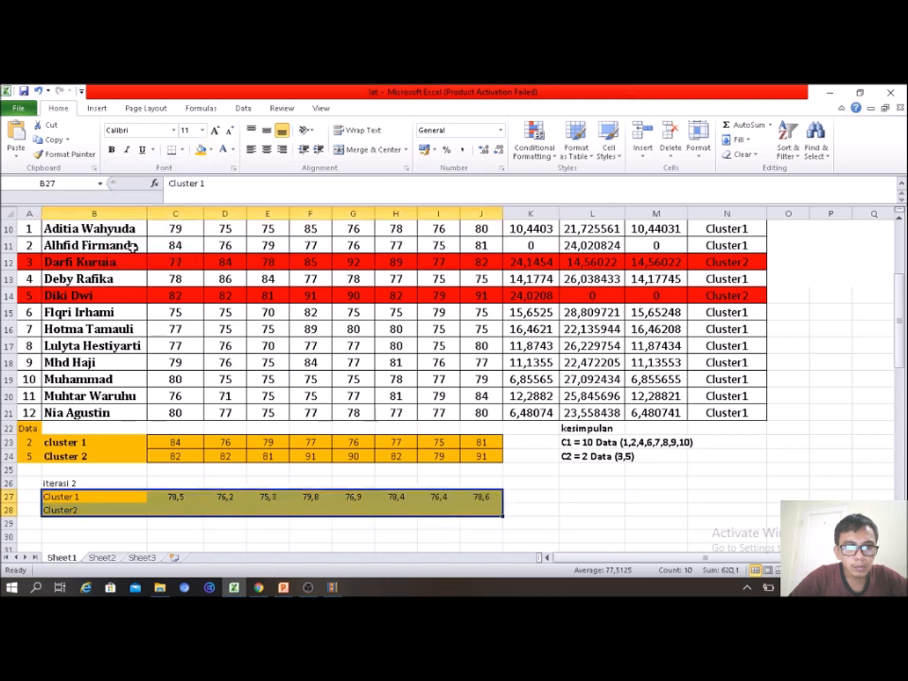
{"action": "left_click", "coordinate": [65, 482]}
{"action": "left_click", "coordinate": [211, 152]}
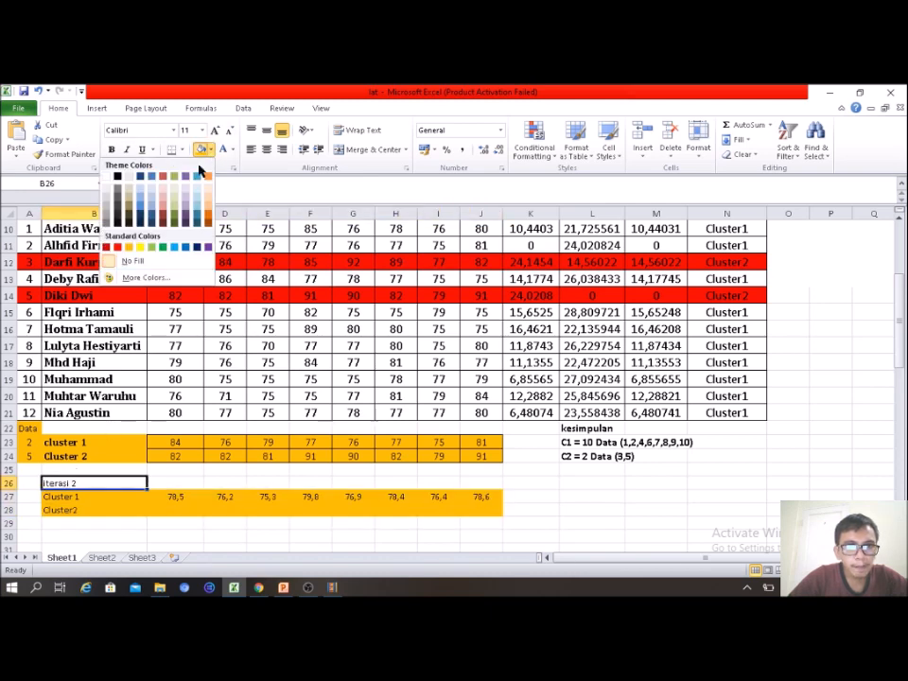
{"action": "left_click", "coordinate": [117, 247]}
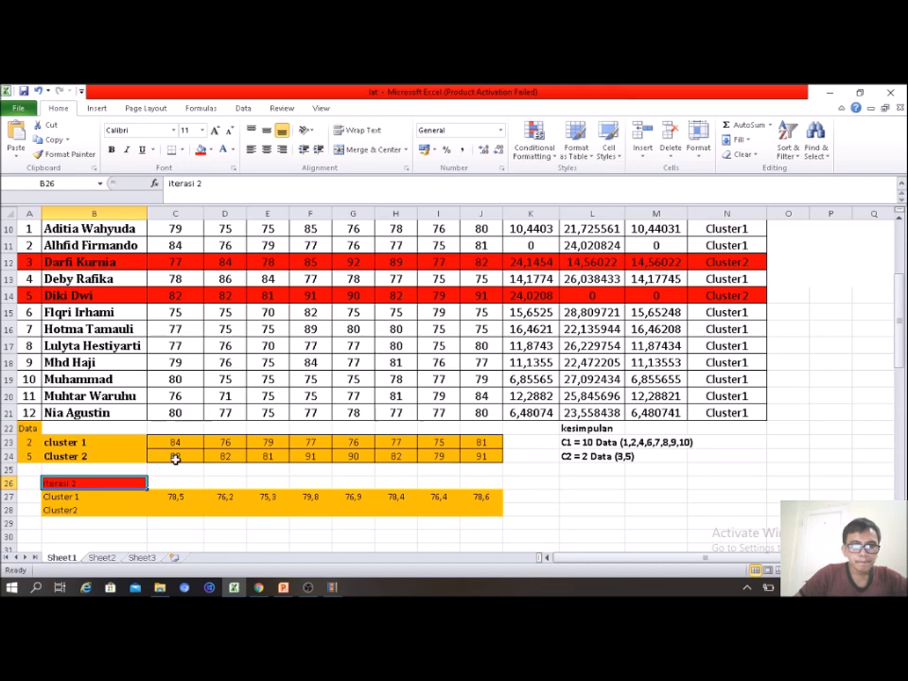
Step: Apply All Borders to the new centroid value cells C27:J28
{"action": "left_click", "coordinate": [182, 508]}
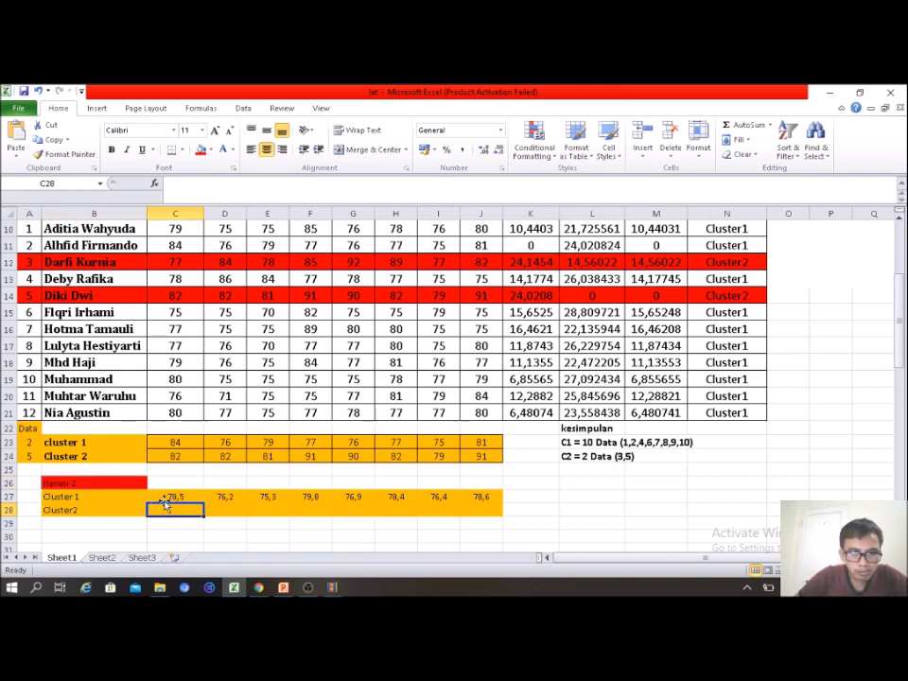
{"action": "left_click", "coordinate": [169, 498]}
{"action": "left_click_drag", "start_coordinate": [169, 498], "coordinate": [491, 509]}
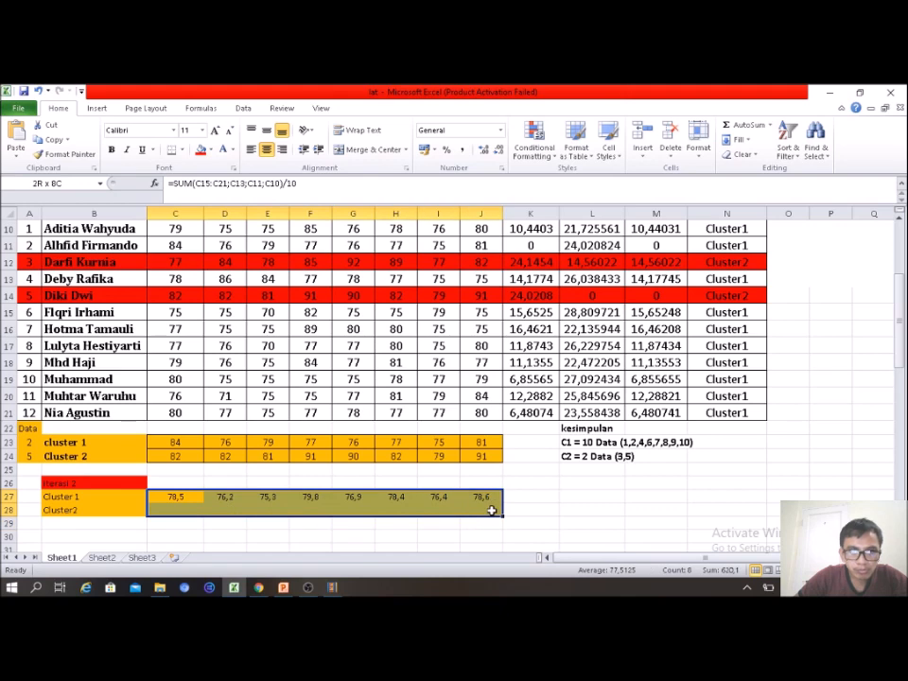
{"action": "left_click", "coordinate": [183, 151]}
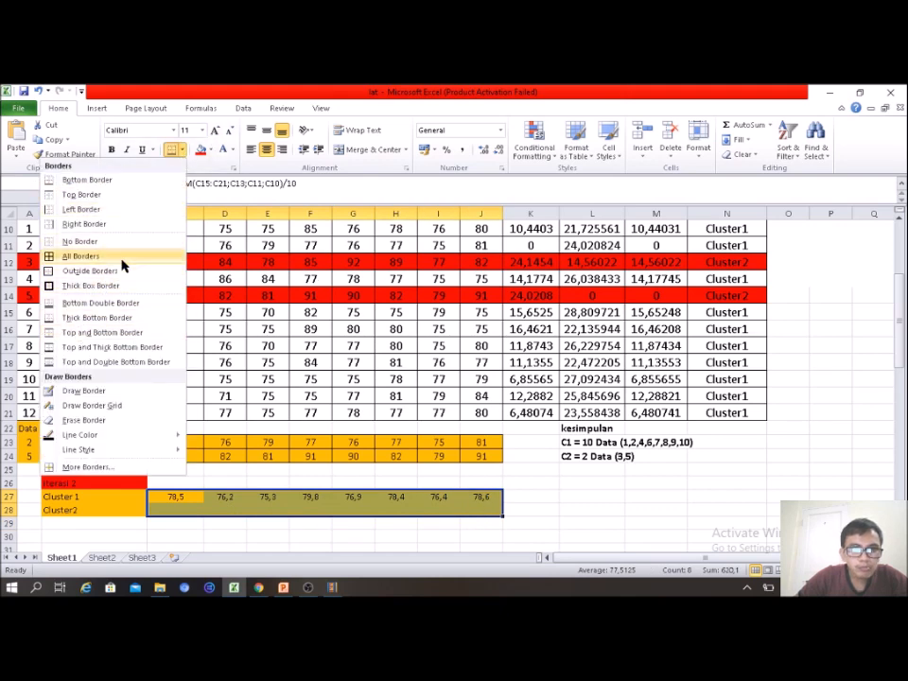
{"action": "left_click", "coordinate": [122, 257]}
Step: Enter the Cluster2 average for matematika in C28 with the formula =SUM(C14;C12)/2
{"action": "left_click", "coordinate": [186, 511]}
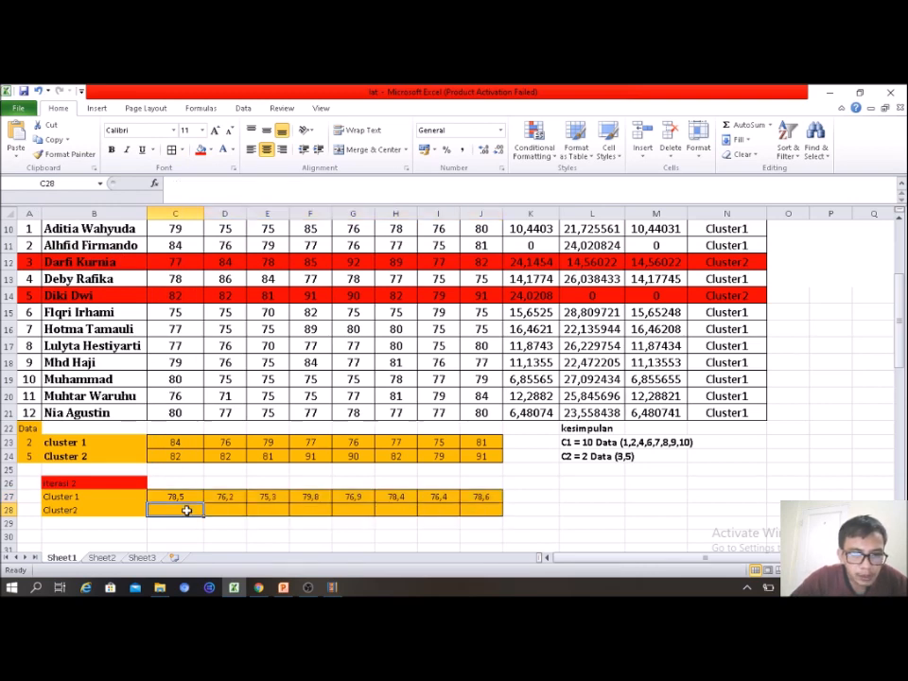
{"action": "type", "text": "="}
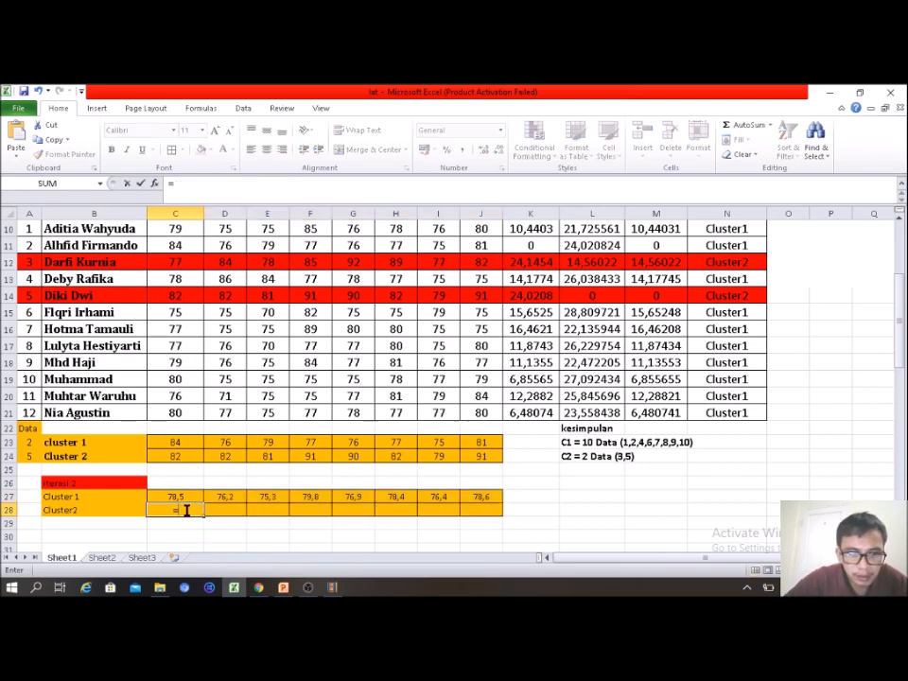
{"action": "type", "text": "sum("}
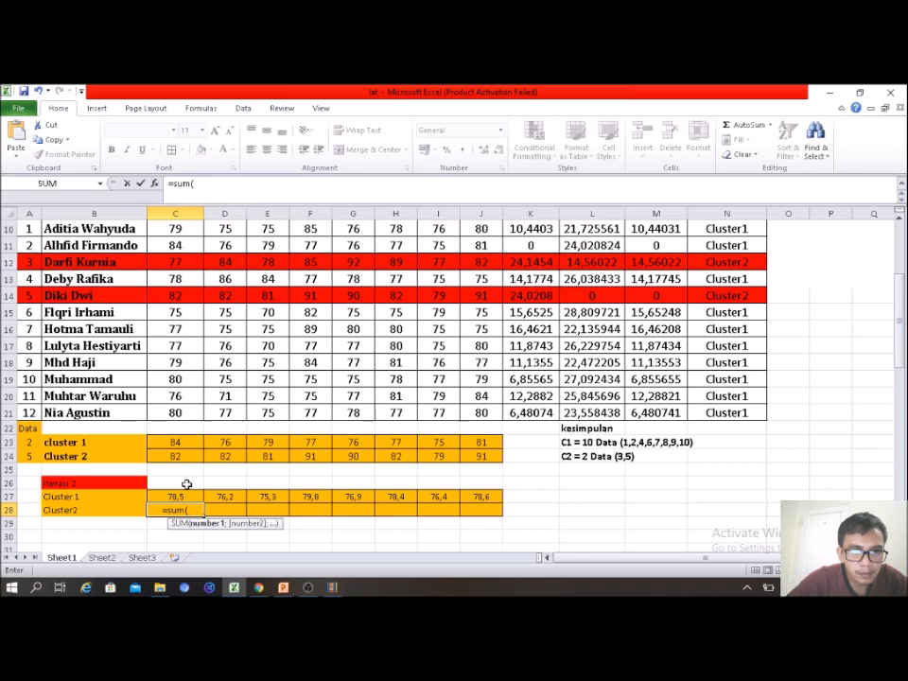
{"action": "left_click", "coordinate": [168, 297]}
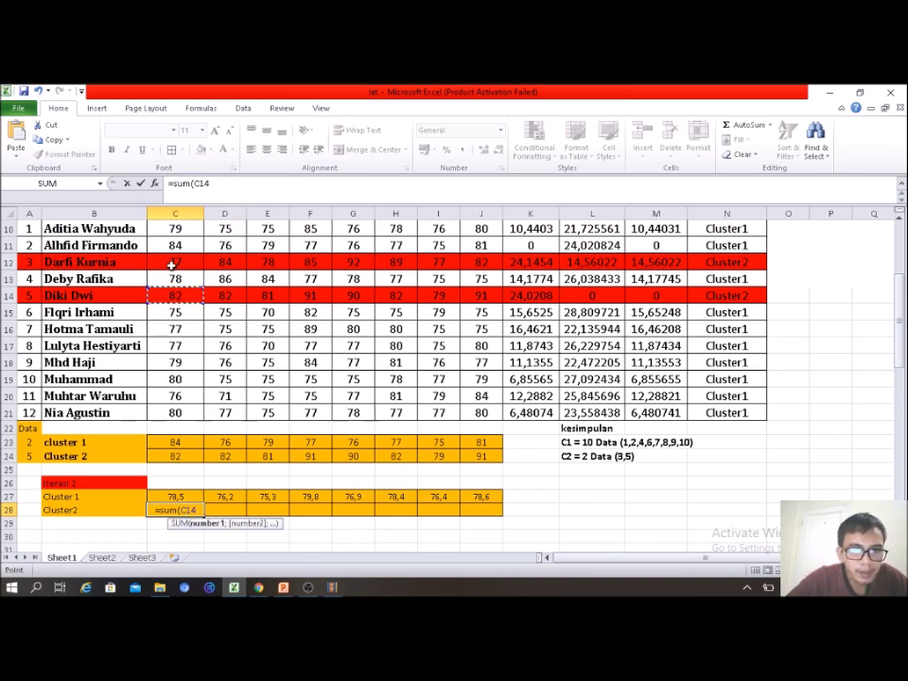
{"action": "type", "text": ";"}
{"action": "left_click", "coordinate": [171, 266]}
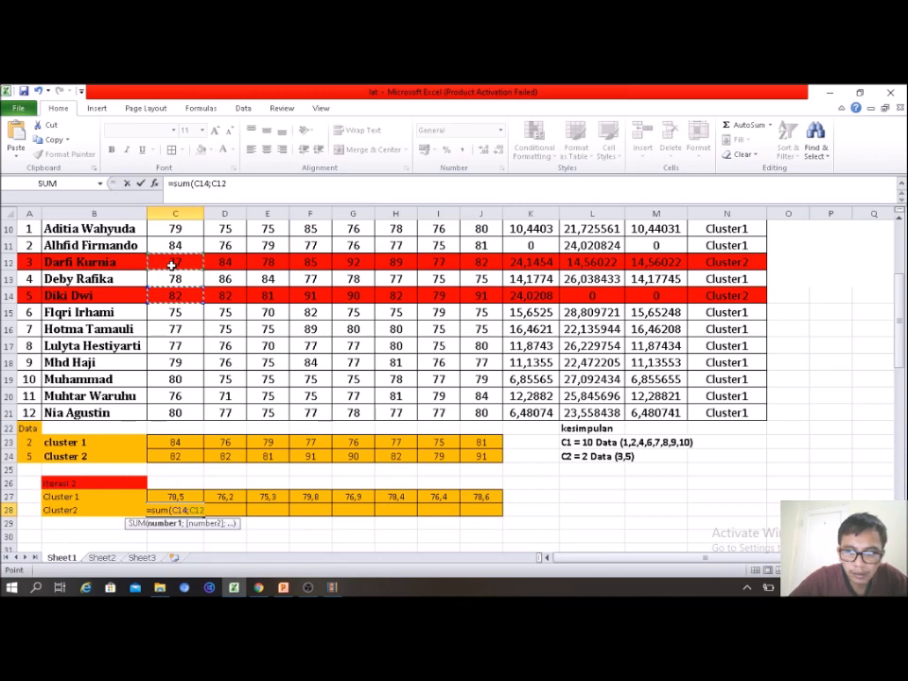
{"action": "type", "text": ")"}
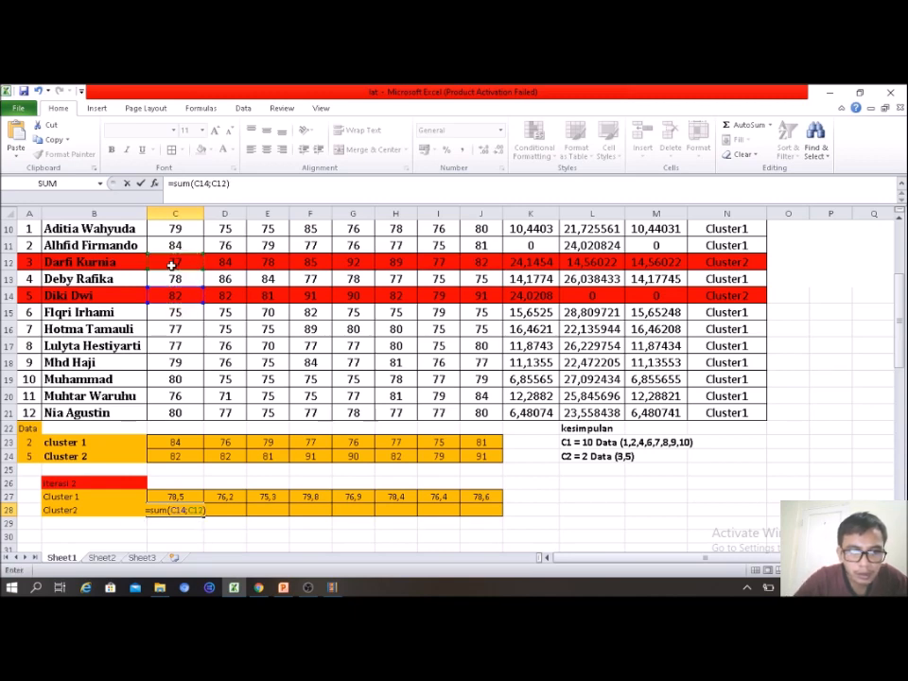
{"action": "type", "text": "/2"}
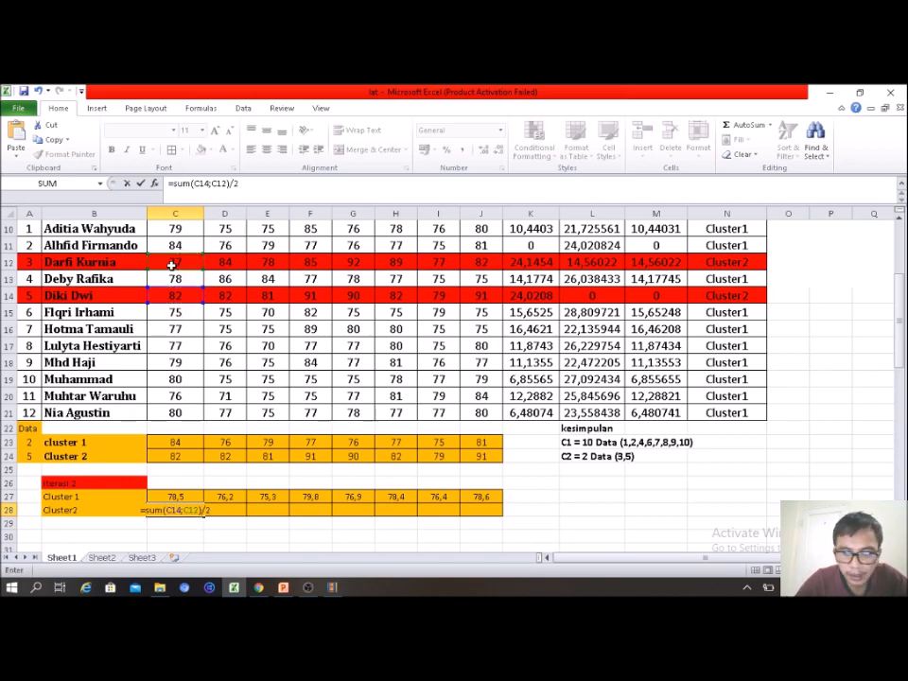
{"action": "key", "text": "Return"}
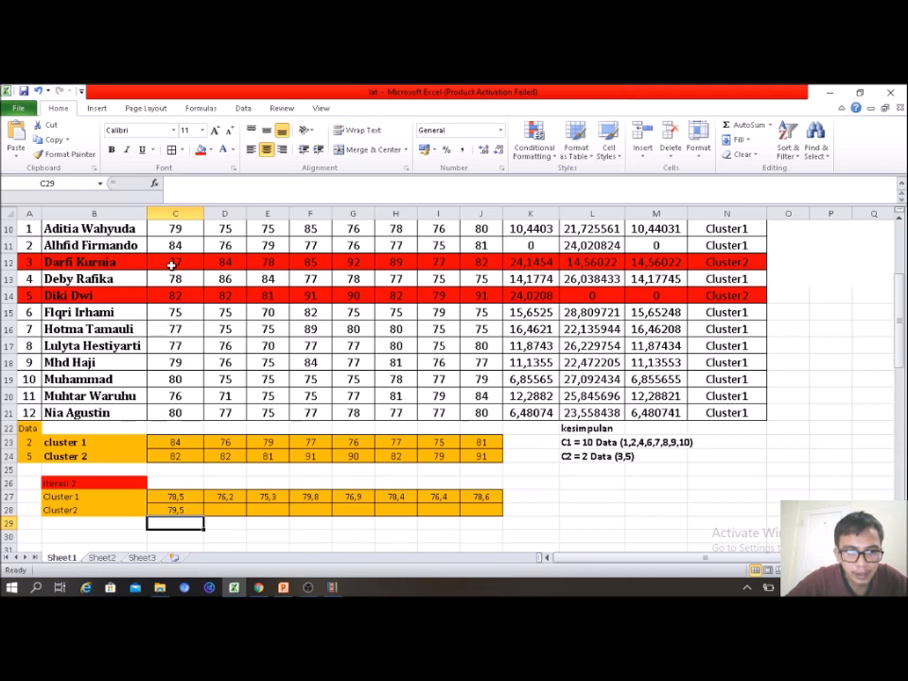
Step: Fill the Cluster2 average formula from C28 across to J28 and check the formula in J28
{"action": "left_click", "coordinate": [176, 508]}
{"action": "left_click_drag", "start_coordinate": [204, 518], "coordinate": [484, 511]}
{"action": "left_click", "coordinate": [484, 510]}
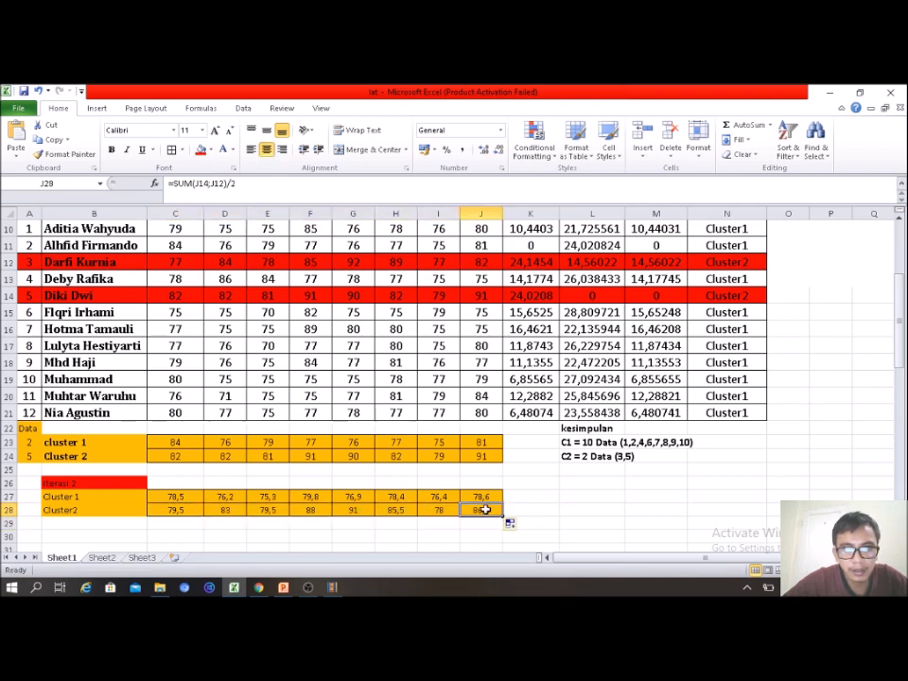
{"action": "double_click", "coordinate": [484, 510]}
{"action": "key", "text": "Return"}
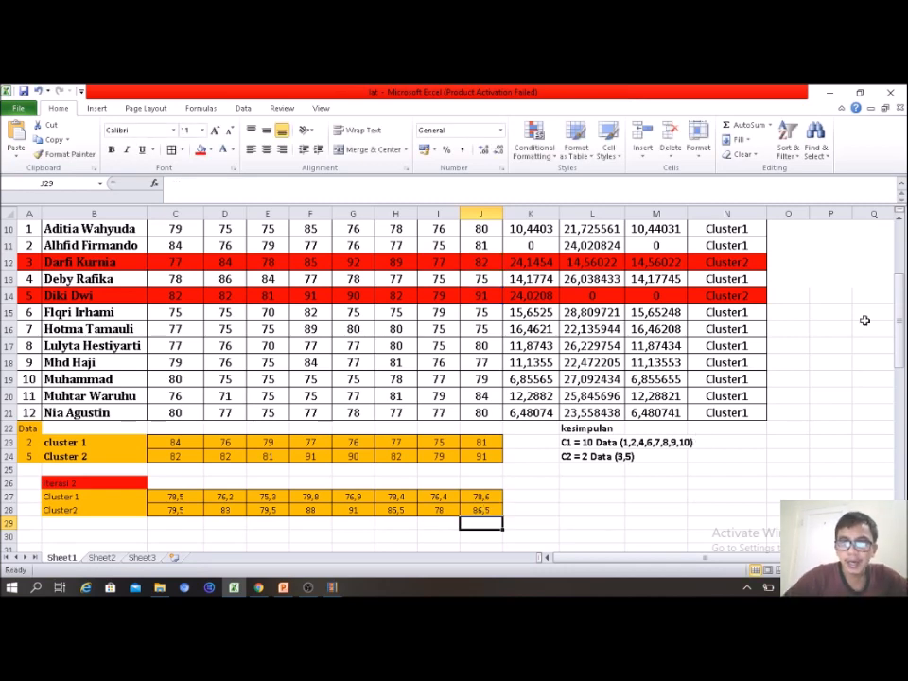
Step: Copy the full student score and distance table with its header row, A9:N21
{"action": "left_click_drag", "start_coordinate": [899, 331], "coordinate": [900, 337]}
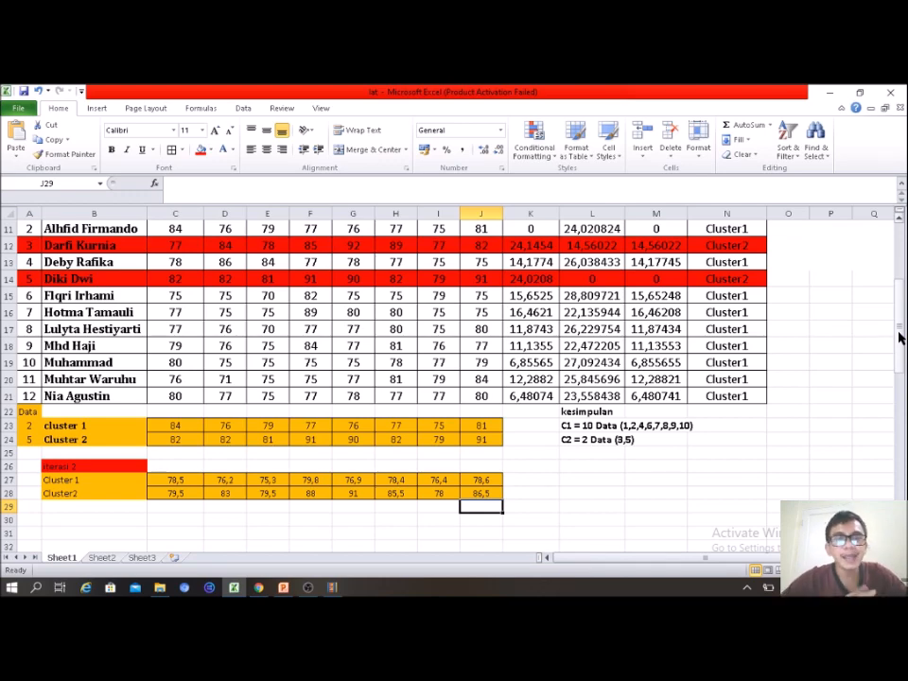
{"action": "mouse_move", "coordinate": [899, 336]}
{"action": "left_mouse_down"}
{"action": "mouse_move", "coordinate": [900, 322]}
{"action": "mouse_move", "coordinate": [900, 337]}
{"action": "left_mouse_up"}
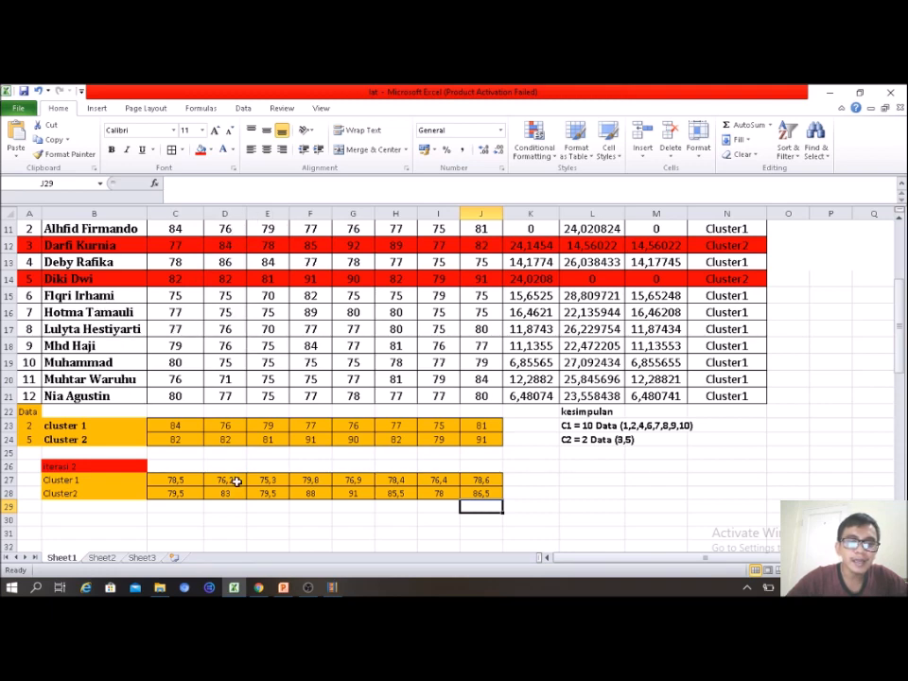
{"action": "left_click", "coordinate": [256, 535]}
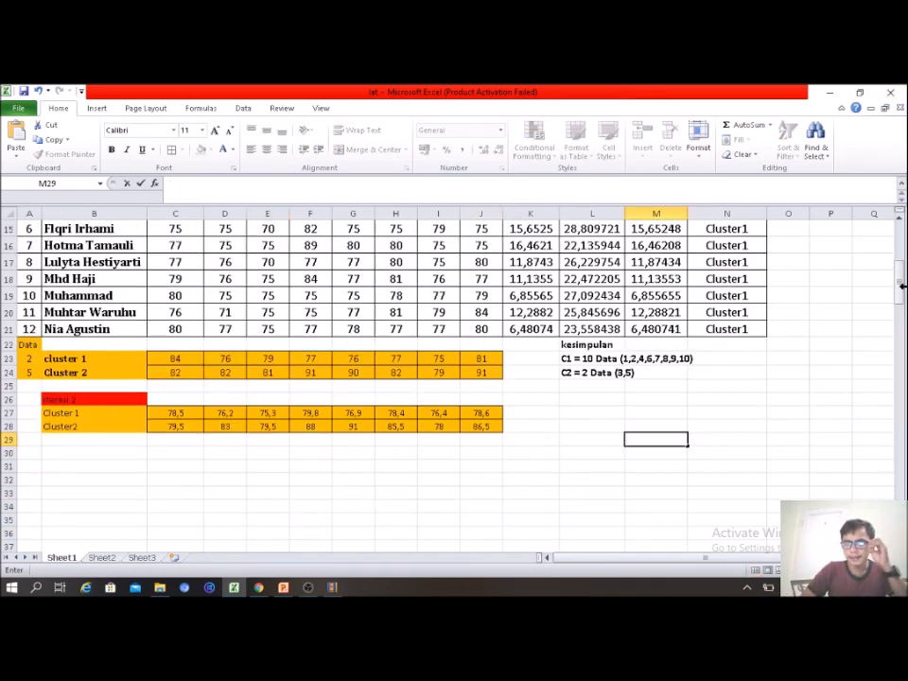
{"action": "left_click_drag", "start_coordinate": [903, 295], "coordinate": [901, 270]}
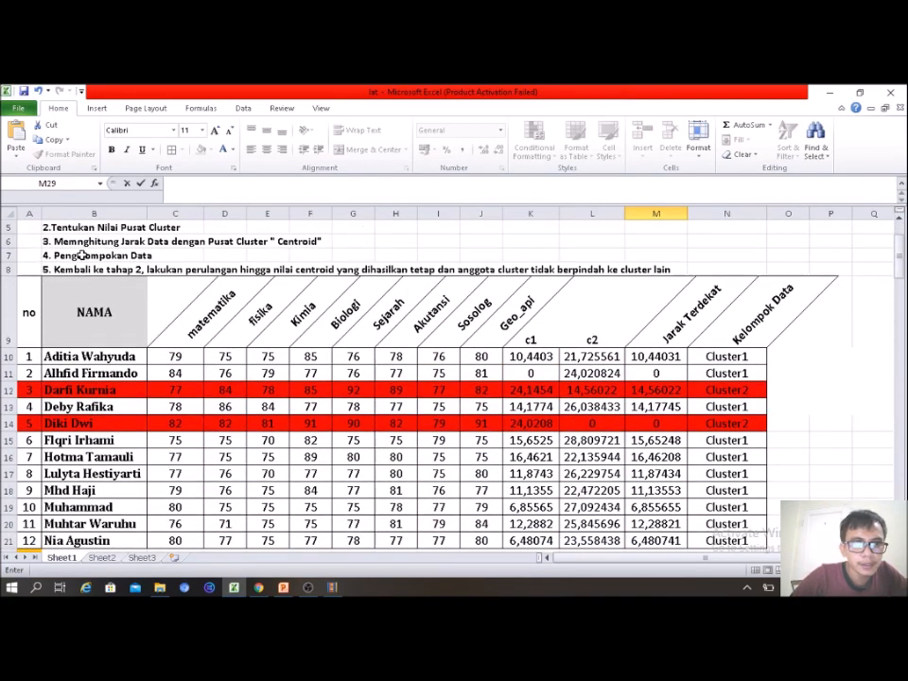
{"action": "left_click", "coordinate": [40, 287]}
{"action": "left_click_drag", "start_coordinate": [41, 287], "coordinate": [739, 483]}
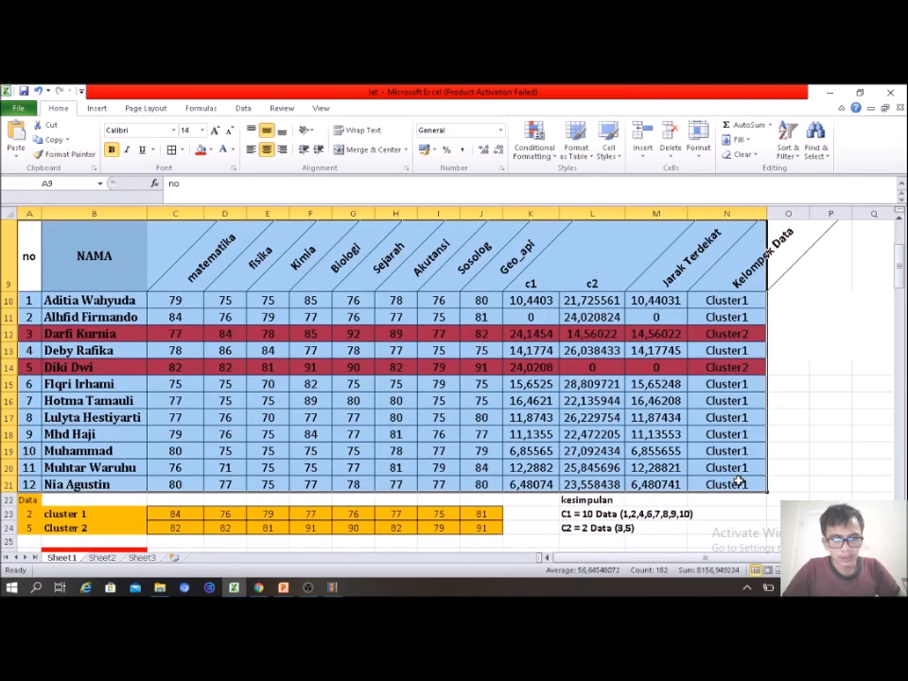
{"action": "key", "text": "ctrl+c"}
Step: Paste the copied student table at A30 below the iteration 2 centroids and slightly reduce the height of its header row
{"action": "left_click", "coordinate": [904, 433]}
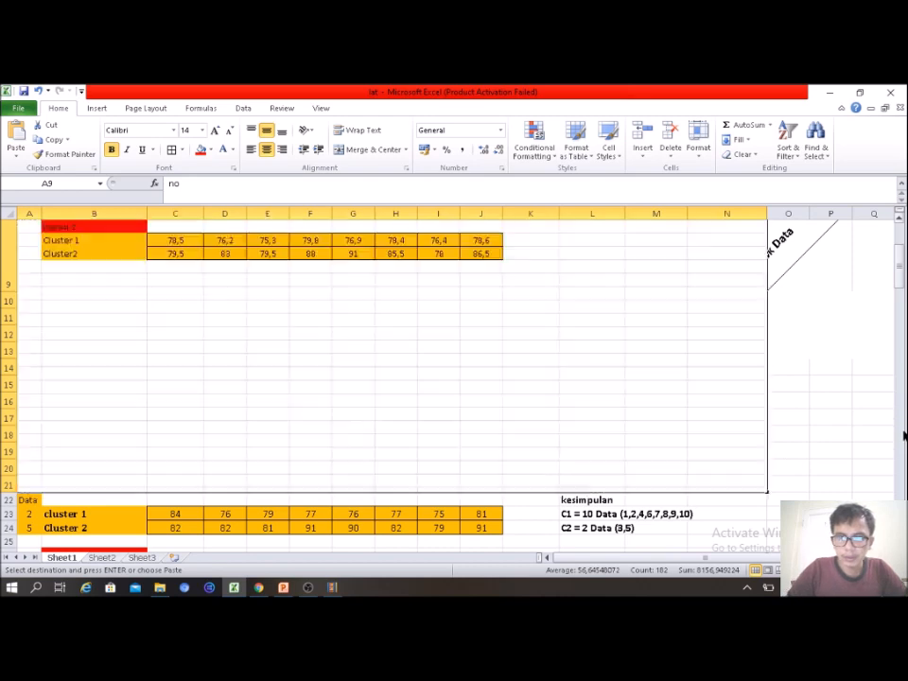
{"action": "left_click_drag", "start_coordinate": [903, 452], "coordinate": [899, 318]}
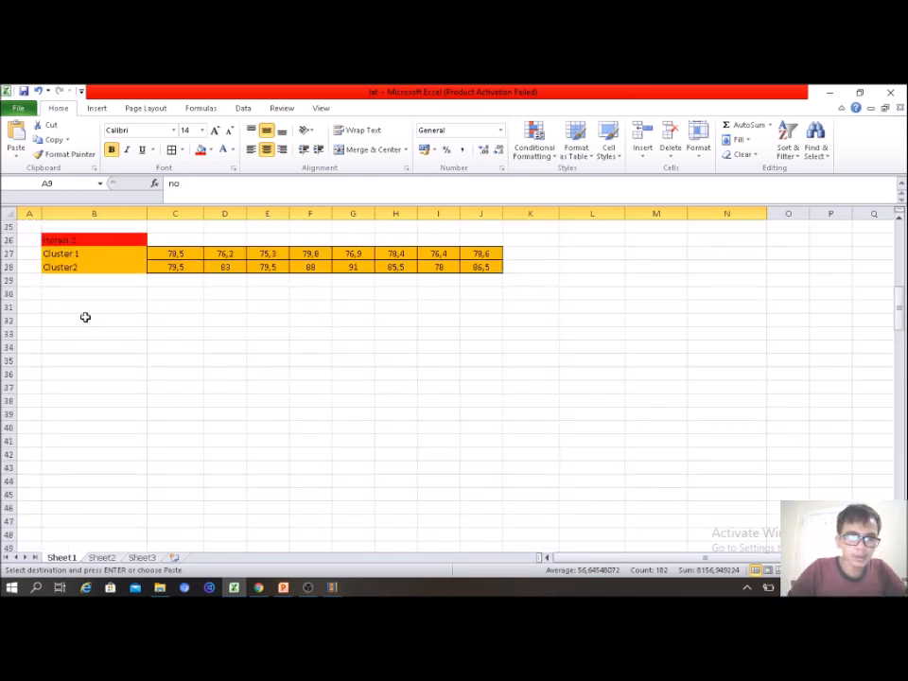
{"action": "left_click", "coordinate": [52, 296]}
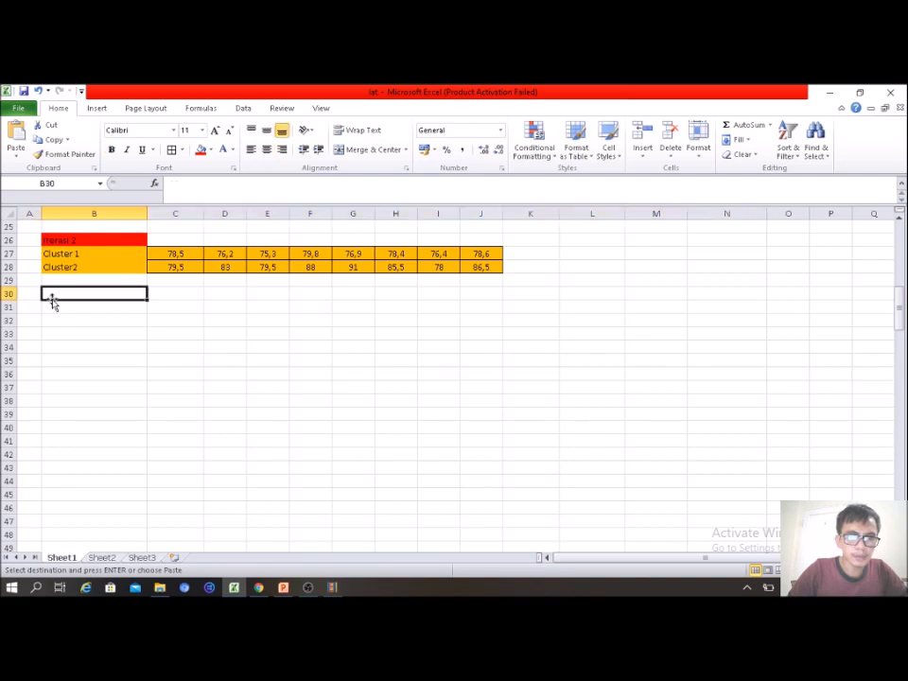
{"action": "mouse_move", "coordinate": [897, 321]}
{"action": "left_mouse_down"}
{"action": "mouse_move", "coordinate": [899, 298]}
{"action": "mouse_move", "coordinate": [901, 314]}
{"action": "left_mouse_up"}
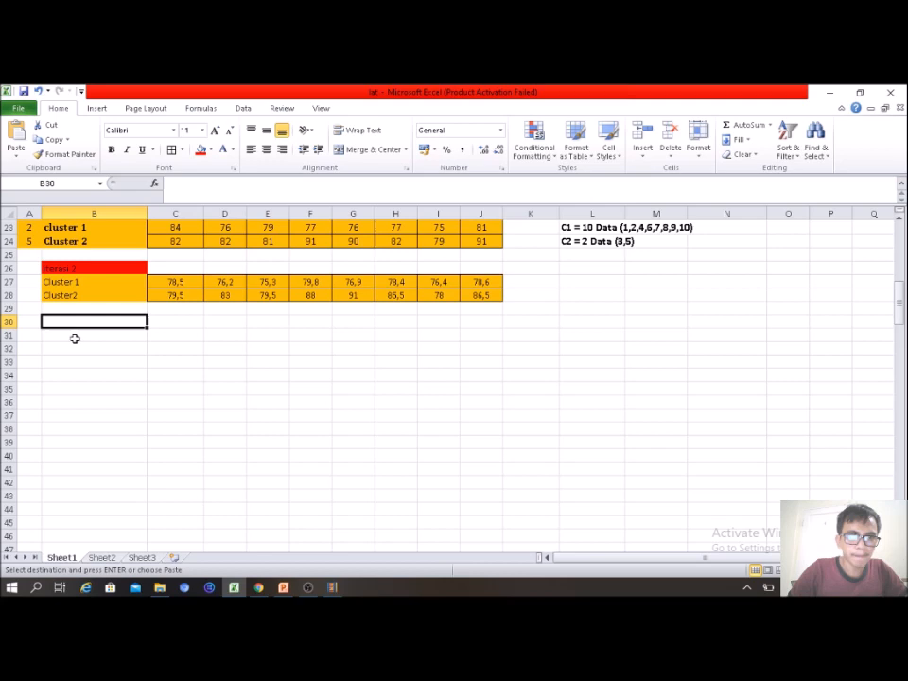
{"action": "left_click", "coordinate": [29, 332]}
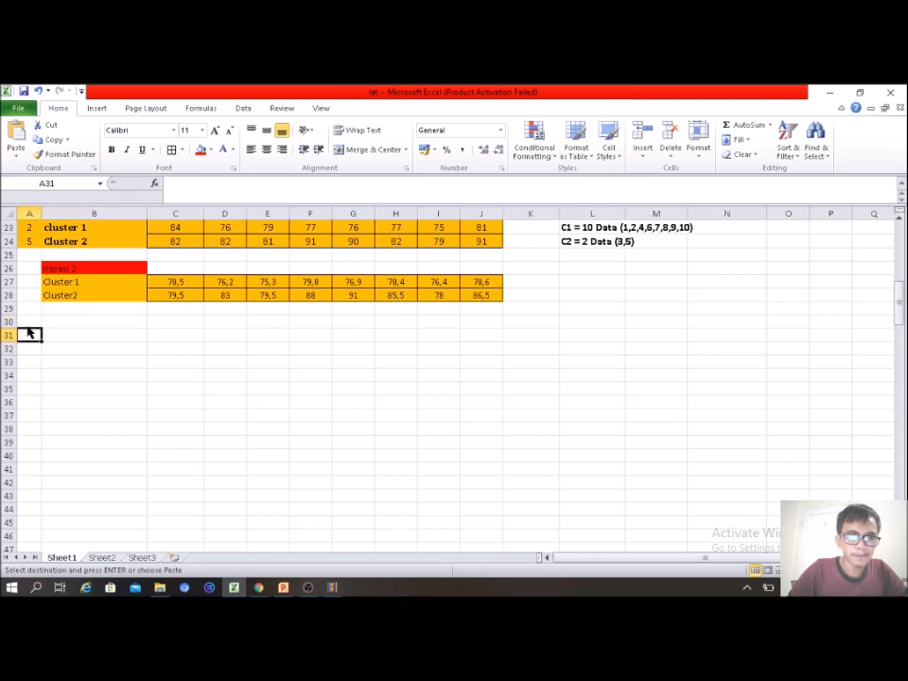
{"action": "left_click", "coordinate": [27, 322]}
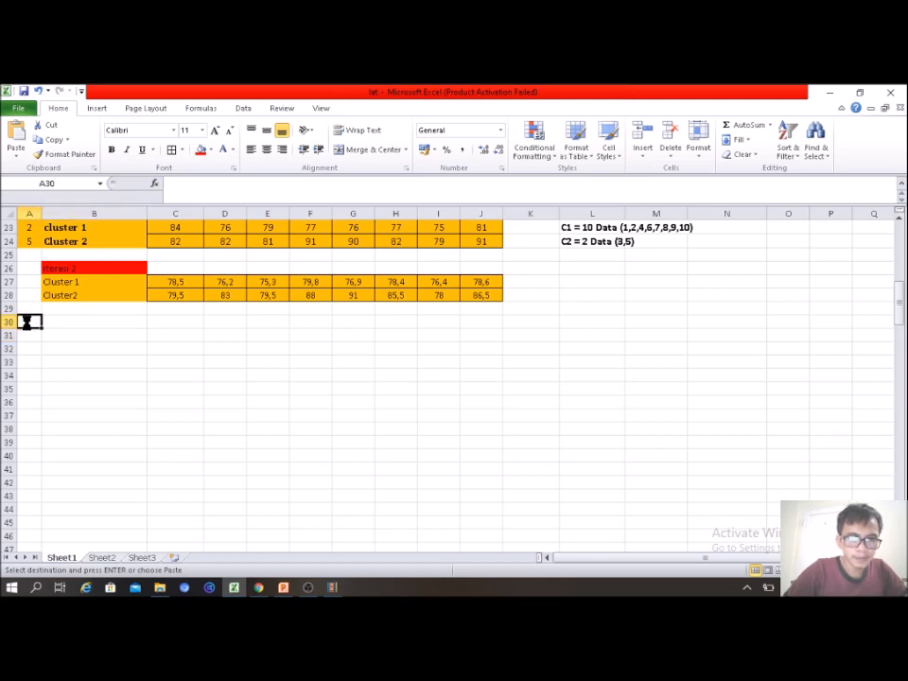
{"action": "key", "text": "ctrl+v"}
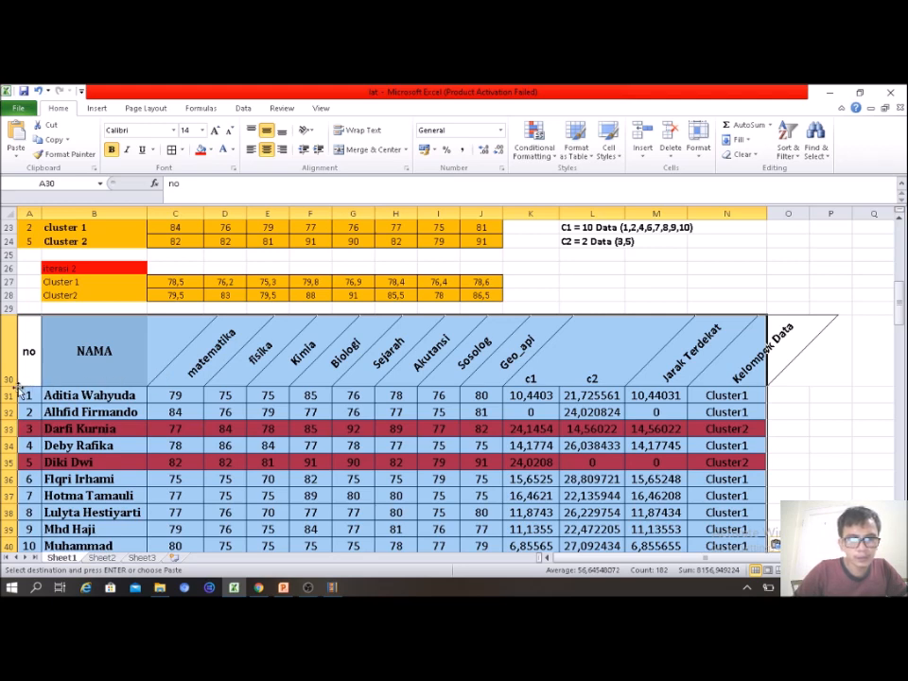
{"action": "left_click_drag", "start_coordinate": [14, 383], "coordinate": [15, 376]}
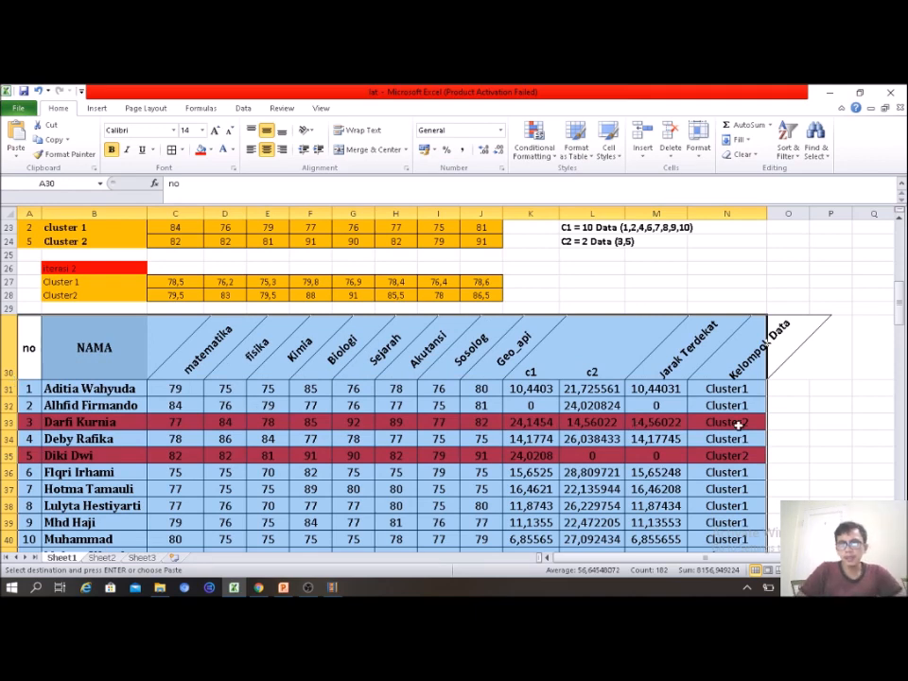
{"action": "left_click", "coordinate": [830, 404]}
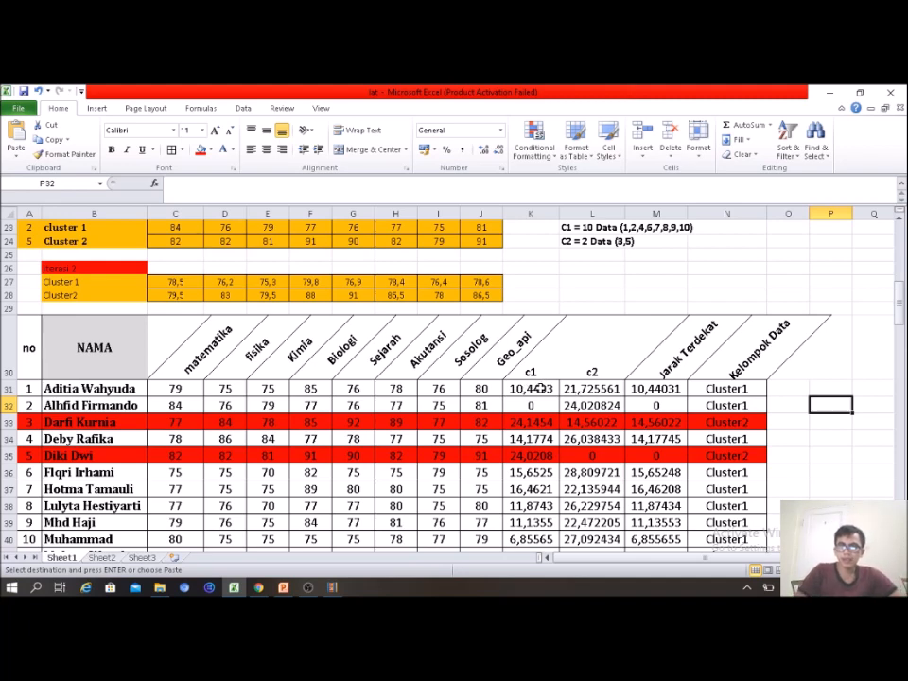
Step: Clear the contents of the c1, c2, Jarak Terdekat and Kelompok Data columns in the pasted table, K31:N42
{"action": "left_click", "coordinate": [537, 388]}
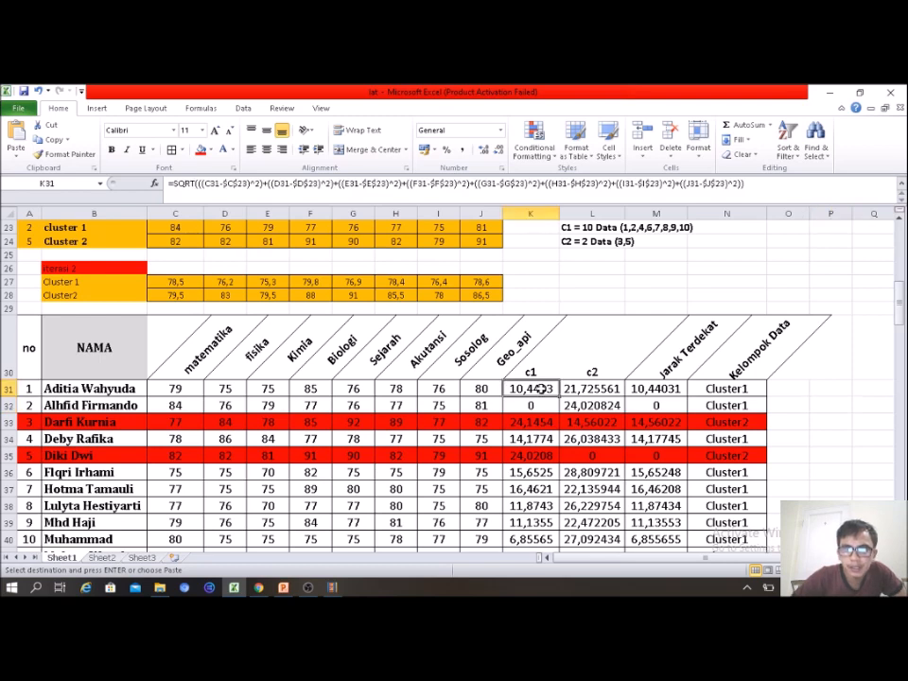
{"action": "key", "text": "Delete"}
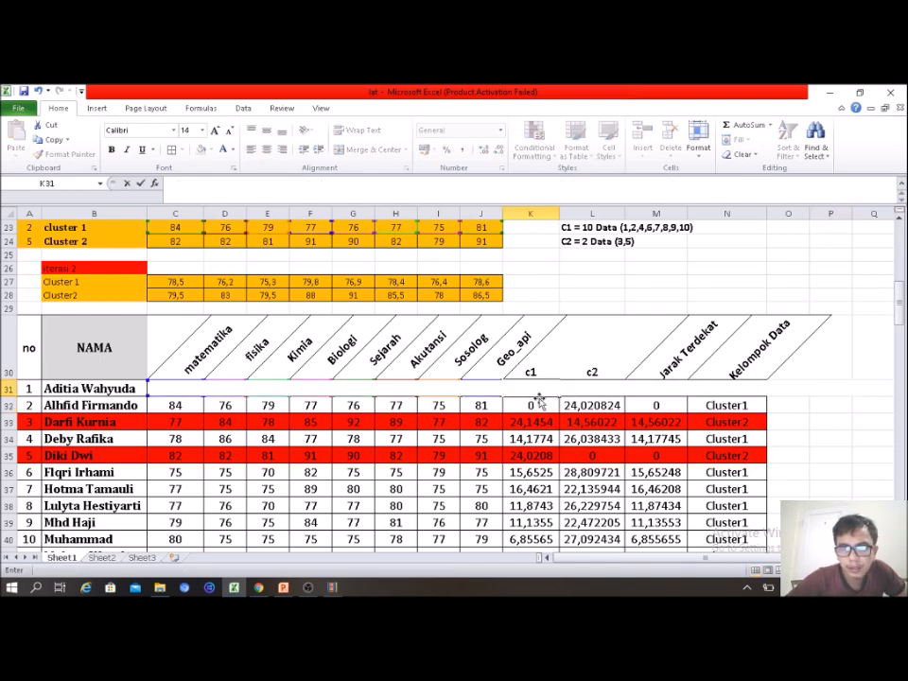
{"action": "left_click_drag", "start_coordinate": [535, 405], "coordinate": [543, 527]}
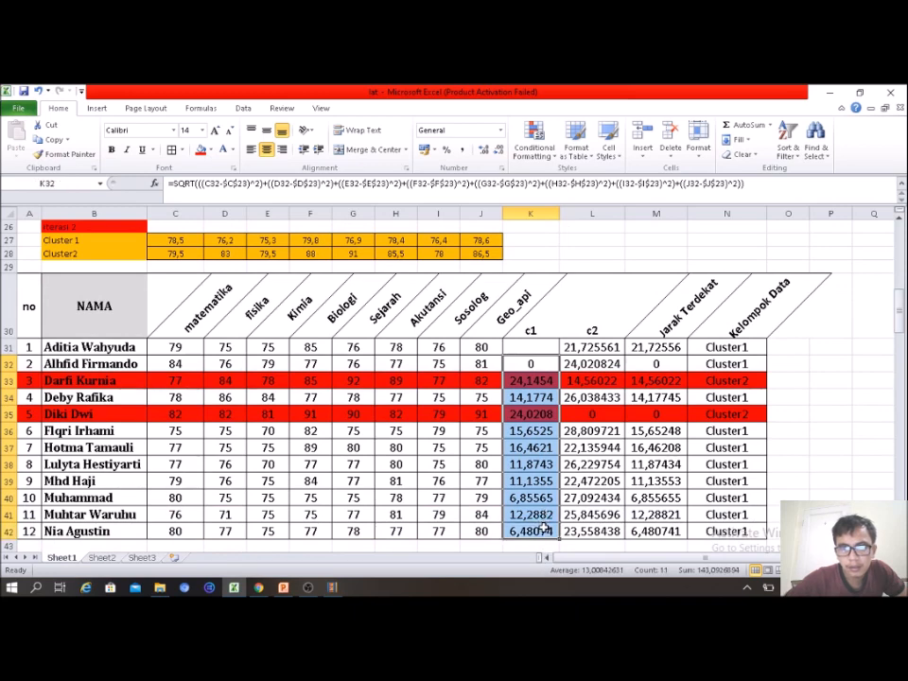
{"action": "right_click", "coordinate": [543, 528]}
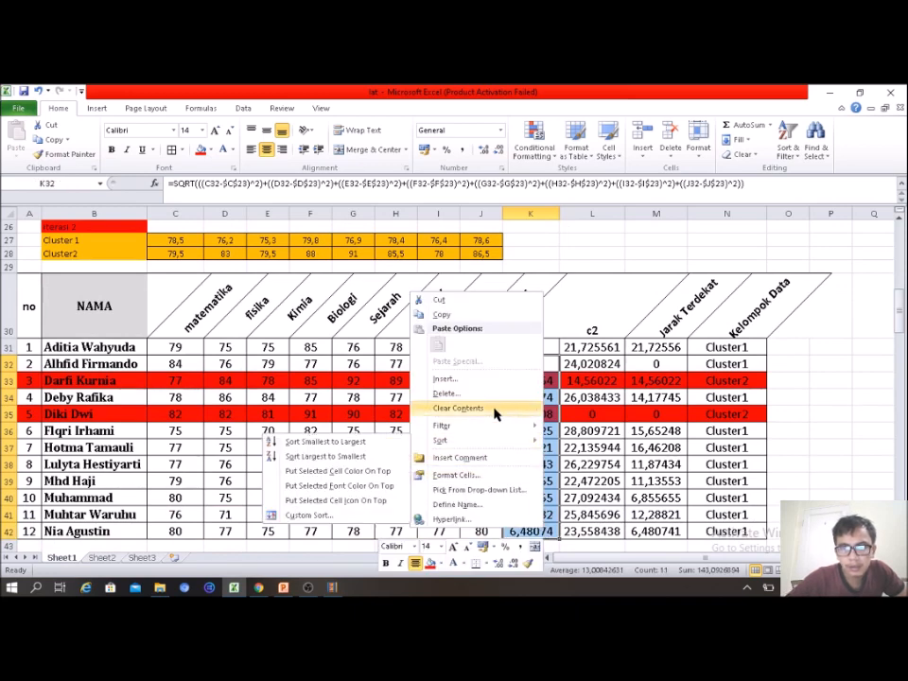
{"action": "left_click", "coordinate": [458, 407]}
{"action": "left_click_drag", "start_coordinate": [612, 348], "coordinate": [743, 541]}
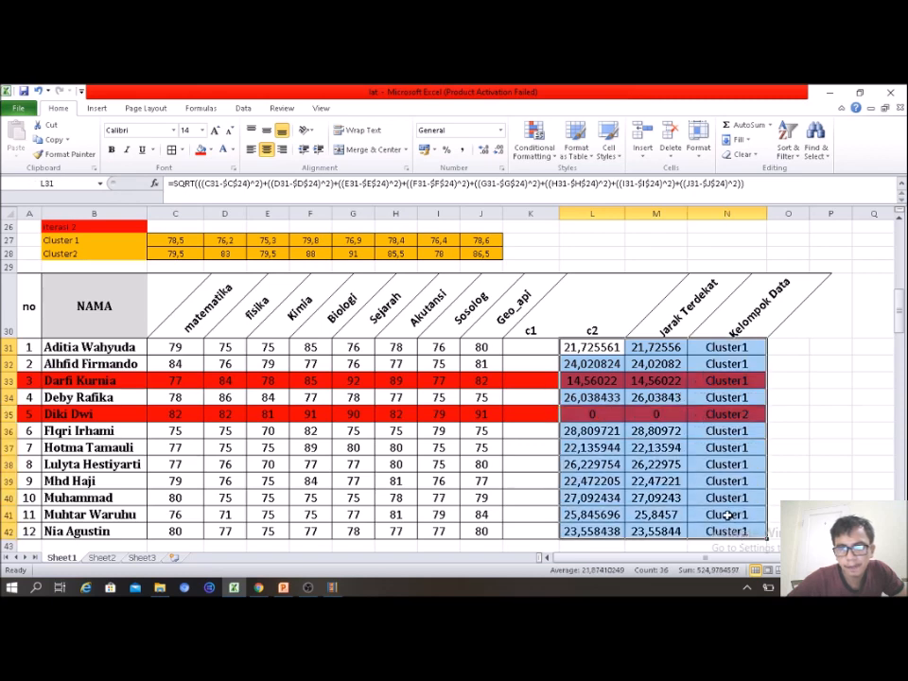
{"action": "right_click", "coordinate": [728, 526]}
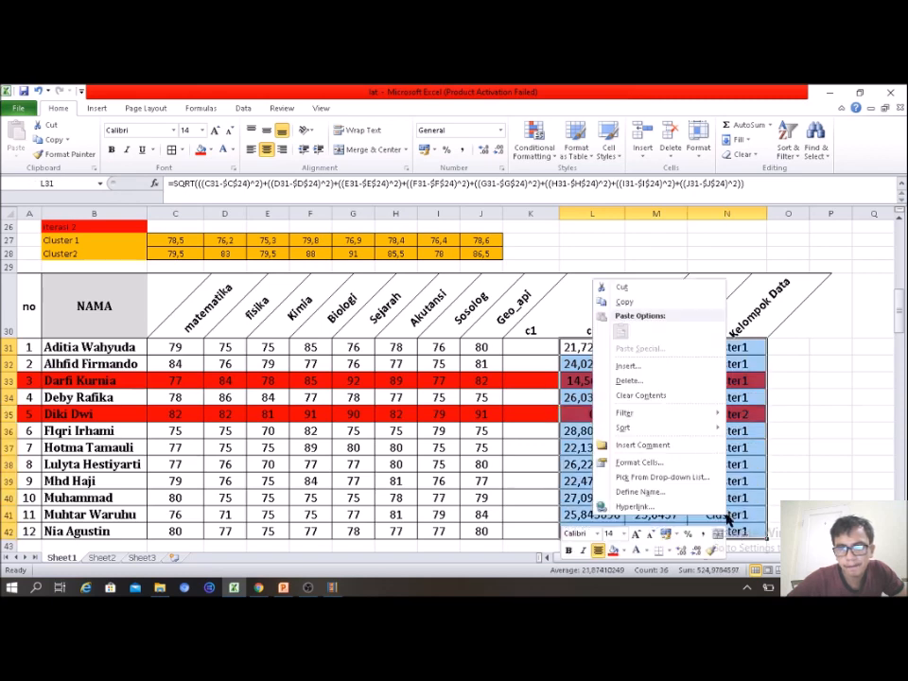
{"action": "left_click", "coordinate": [652, 396]}
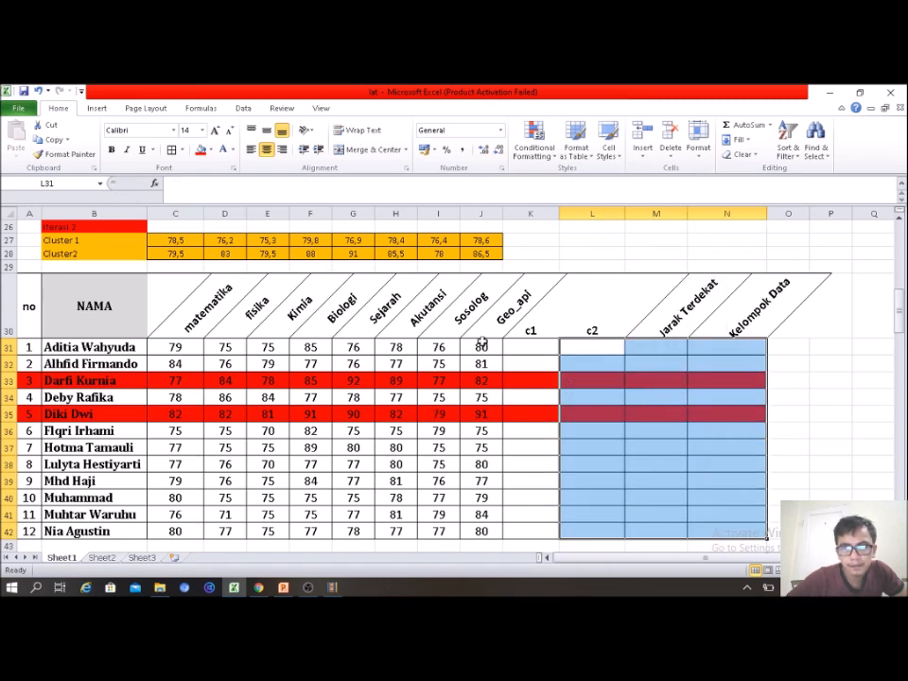
Step: Remove the red fill from rows 33 and 35 of the iteration 2 table
{"action": "left_click", "coordinate": [5, 379]}
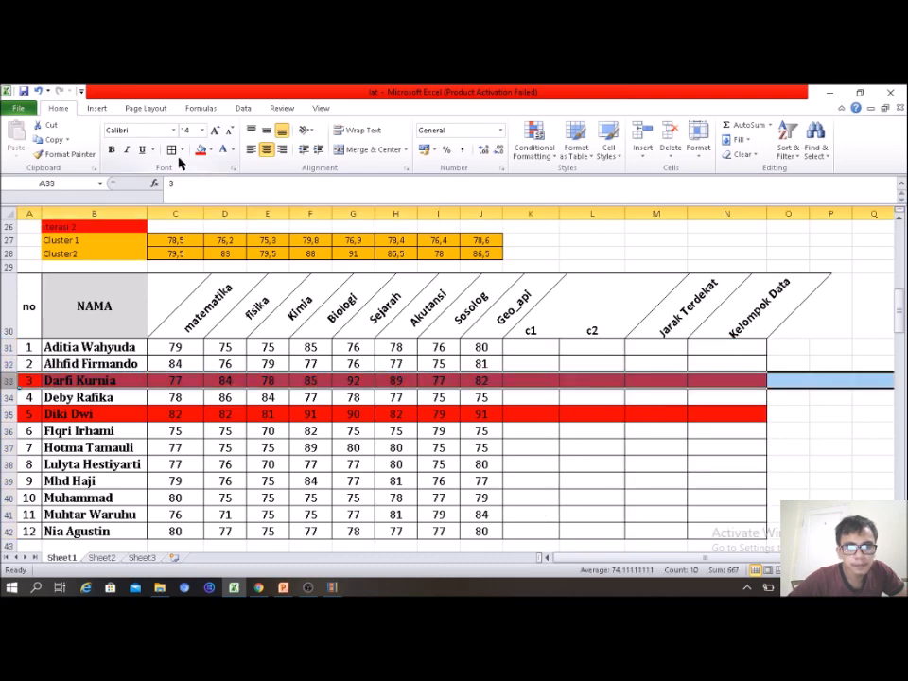
{"action": "left_click", "coordinate": [209, 150]}
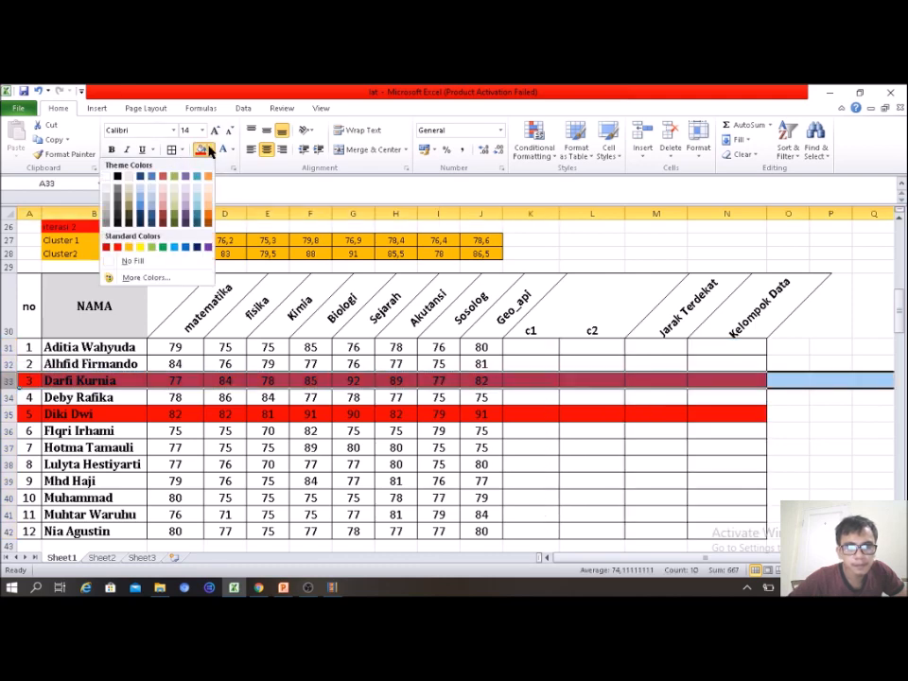
{"action": "left_click", "coordinate": [125, 262]}
{"action": "left_click", "coordinate": [5, 412]}
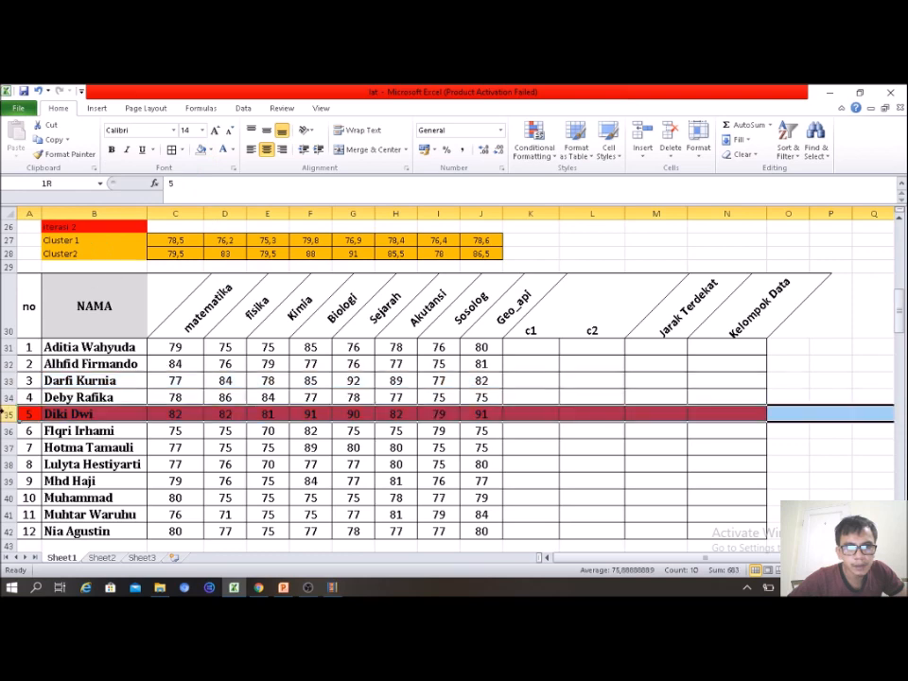
{"action": "left_click", "coordinate": [198, 150]}
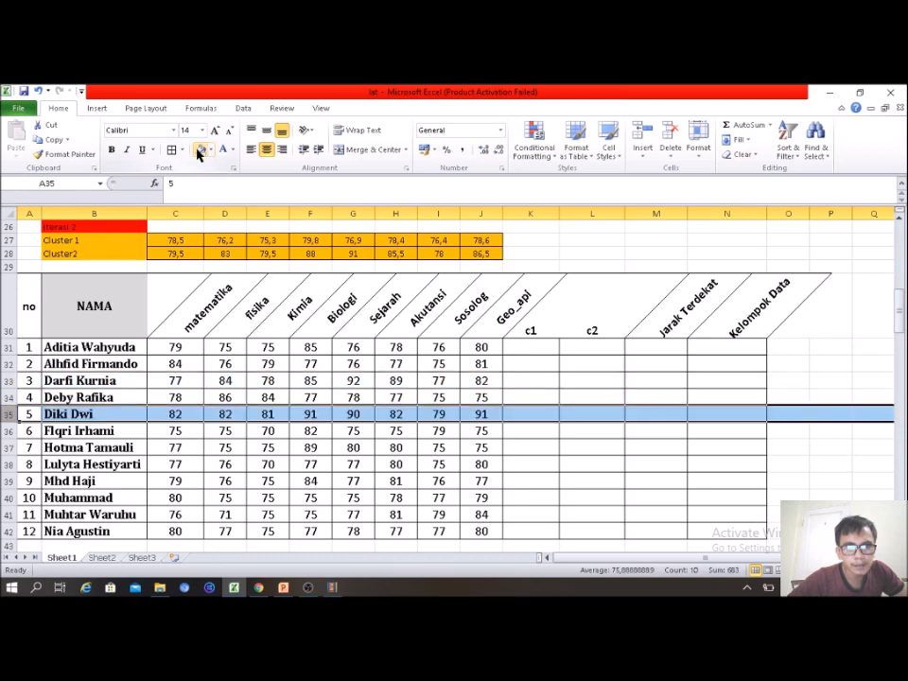
Step: Enlarge the font of the iterasi 2 heading in row 26 and the centroid rows A27:J28 to 14
{"action": "mouse_move", "coordinate": [897, 303]}
{"action": "left_mouse_down"}
{"action": "mouse_move", "coordinate": [899, 324]}
{"action": "mouse_move", "coordinate": [898, 301]}
{"action": "mouse_move", "coordinate": [898, 308]}
{"action": "left_mouse_up"}
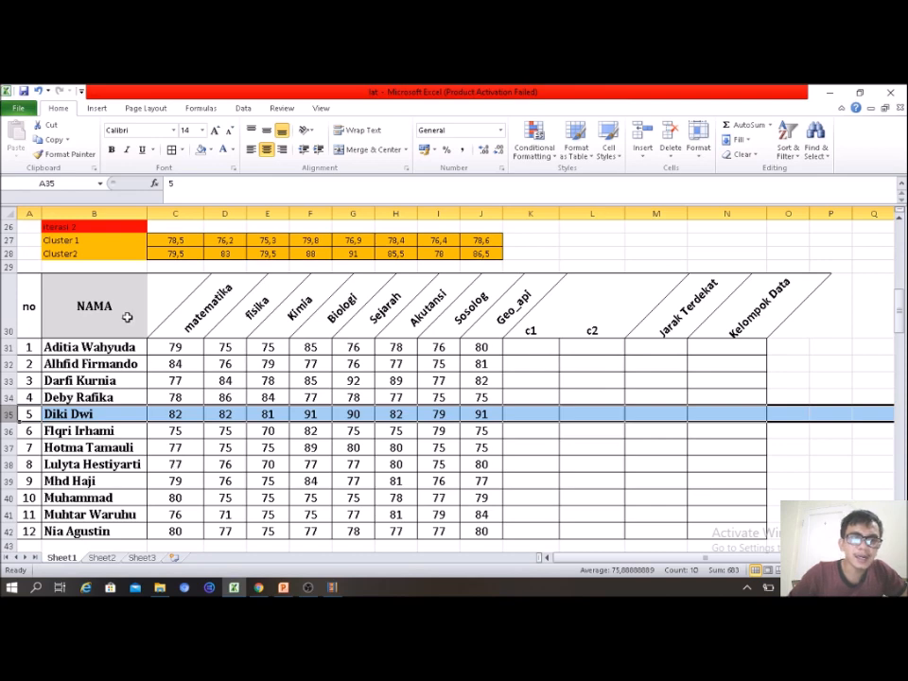
{"action": "left_click_drag", "start_coordinate": [32, 227], "coordinate": [87, 229]}
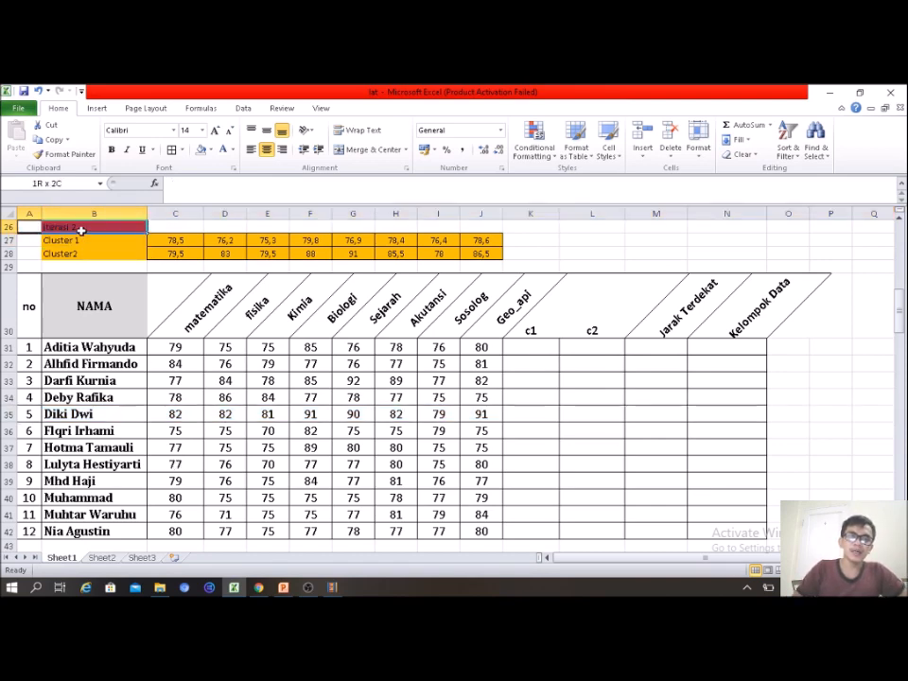
{"action": "left_click", "coordinate": [218, 130]}
{"action": "left_click", "coordinate": [218, 131]}
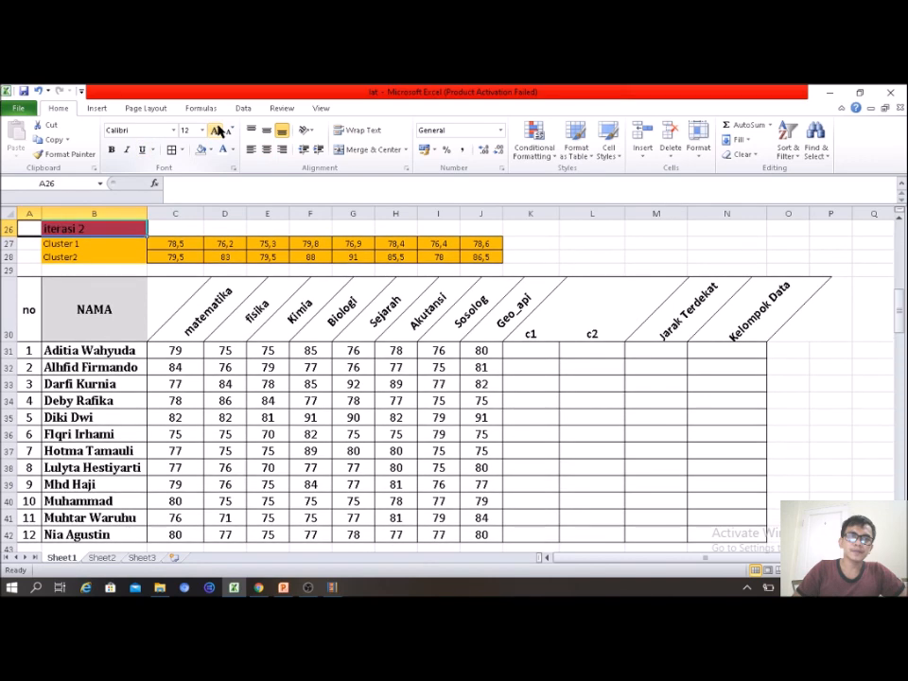
{"action": "left_click", "coordinate": [32, 245]}
{"action": "left_click_drag", "start_coordinate": [32, 245], "coordinate": [477, 257]}
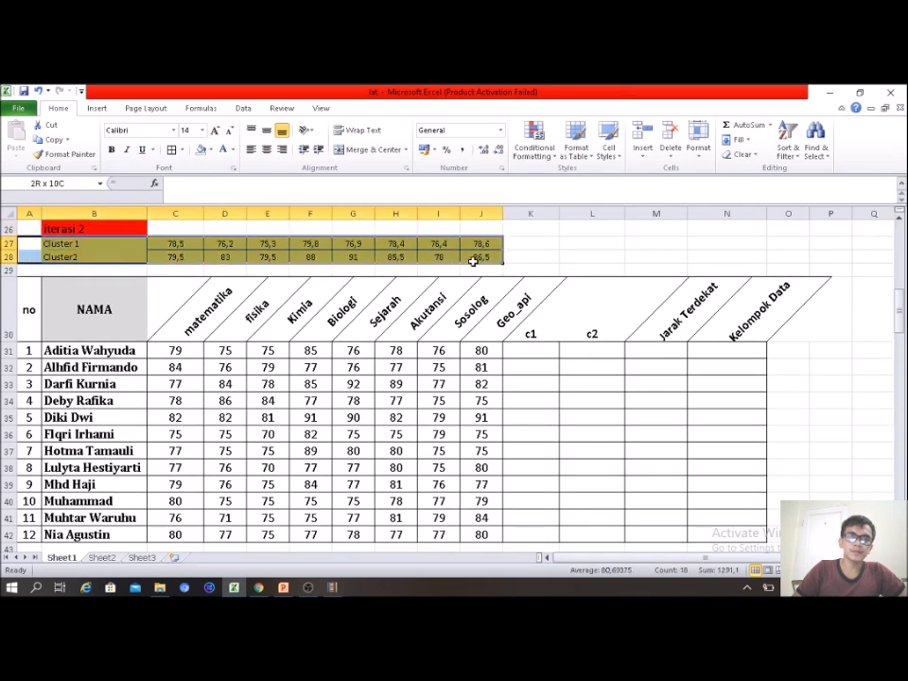
{"action": "left_click", "coordinate": [218, 130]}
{"action": "left_click", "coordinate": [218, 130]}
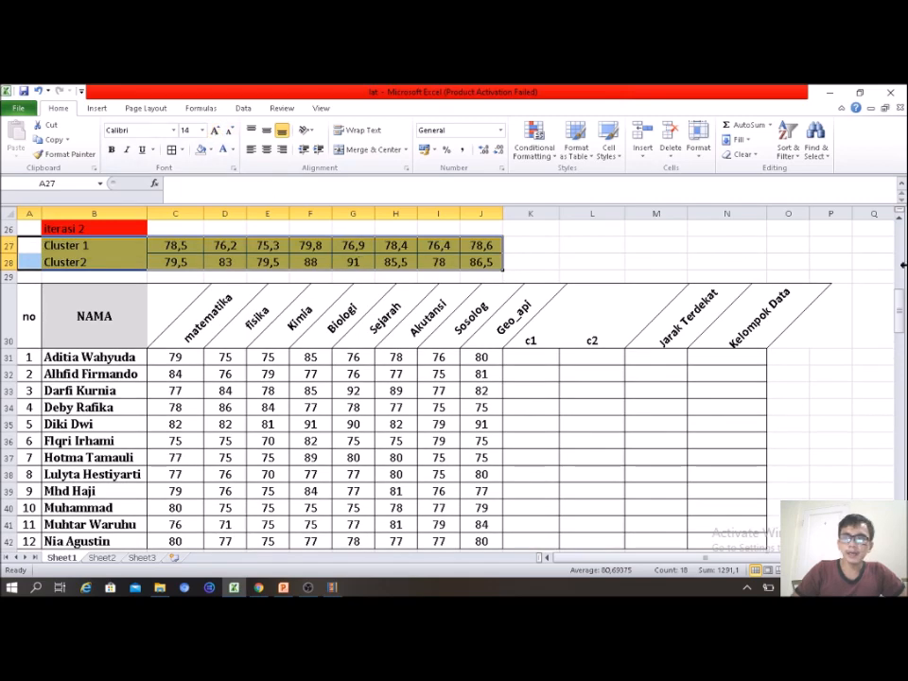
Step: Enlarge the font of the kesimpulan notes in L22:M25 to 16
{"action": "left_click_drag", "start_coordinate": [903, 311], "coordinate": [901, 304]}
{"action": "left_click_drag", "start_coordinate": [562, 345], "coordinate": [640, 381]}
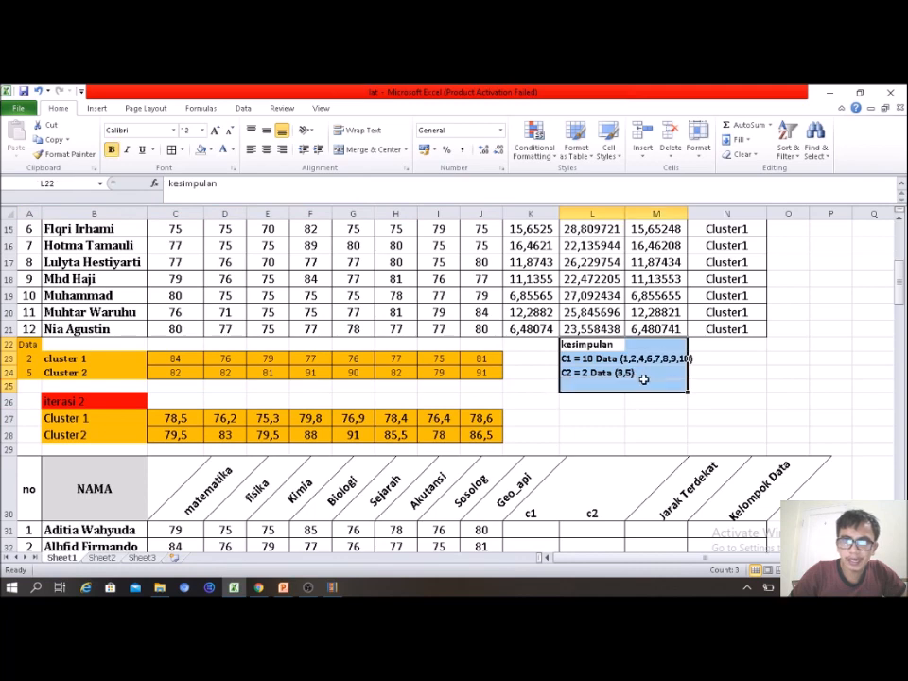
{"action": "left_click", "coordinate": [216, 132]}
{"action": "left_click", "coordinate": [216, 133]}
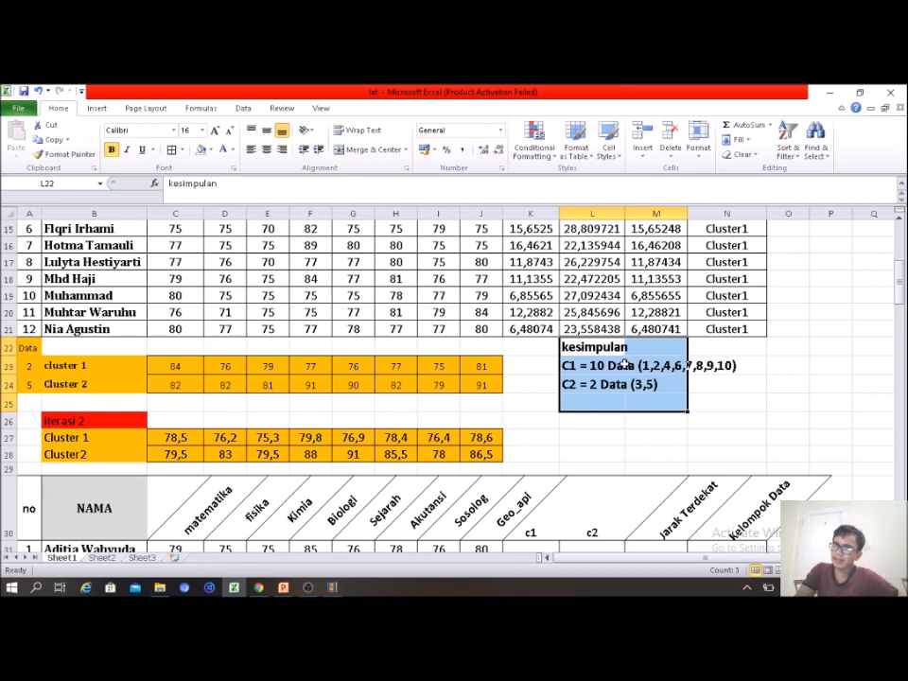
{"action": "left_click_drag", "start_coordinate": [888, 294], "coordinate": [902, 295]}
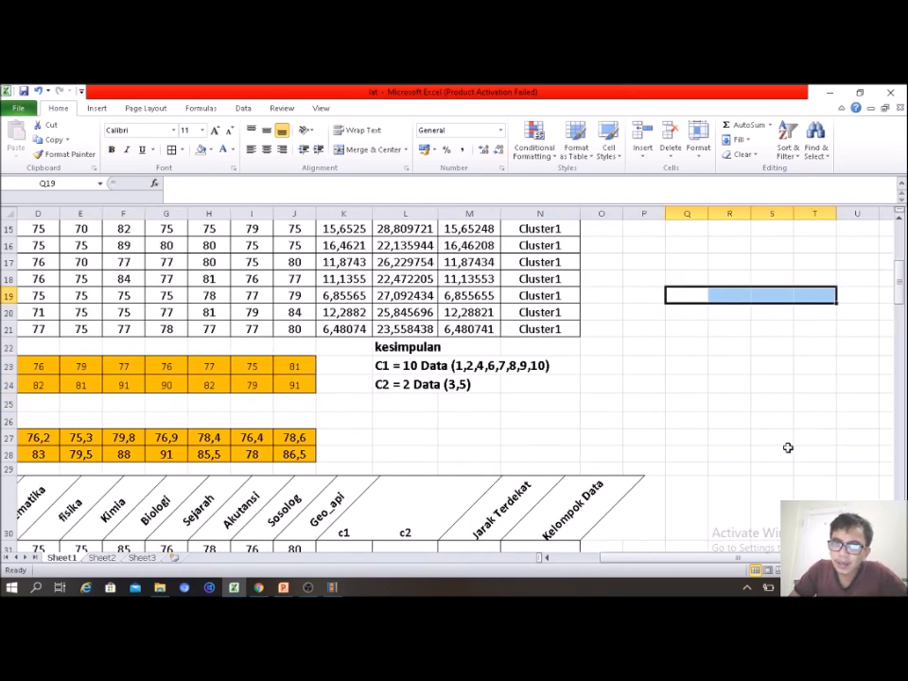
{"action": "left_click_drag", "start_coordinate": [689, 563], "coordinate": [501, 571]}
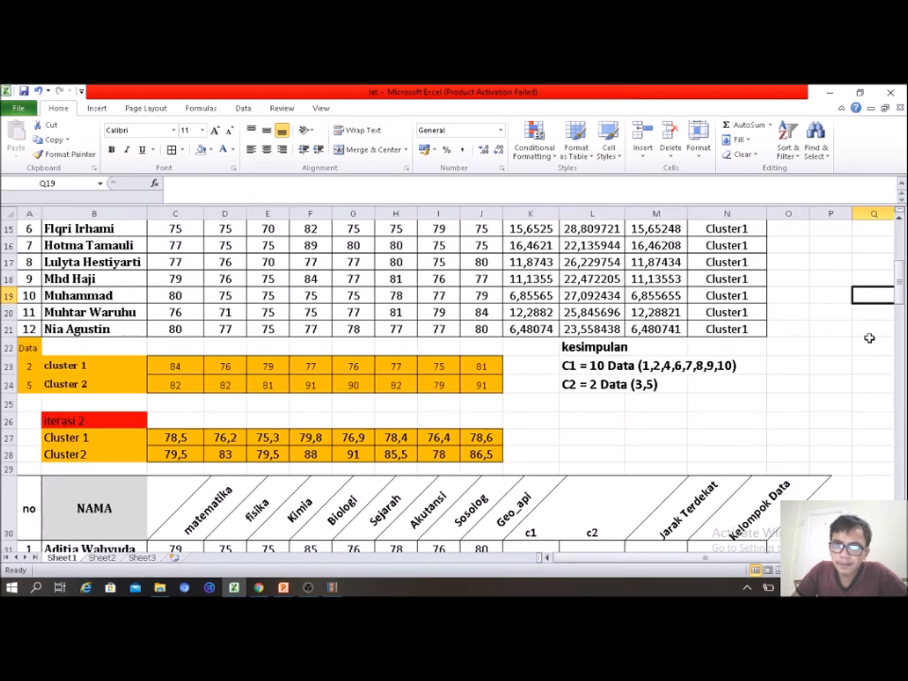
Step: Review the c1 distance formula of the first iteration in K10
{"action": "left_click_drag", "start_coordinate": [902, 295], "coordinate": [903, 326]}
{"action": "left_click", "coordinate": [546, 344]}
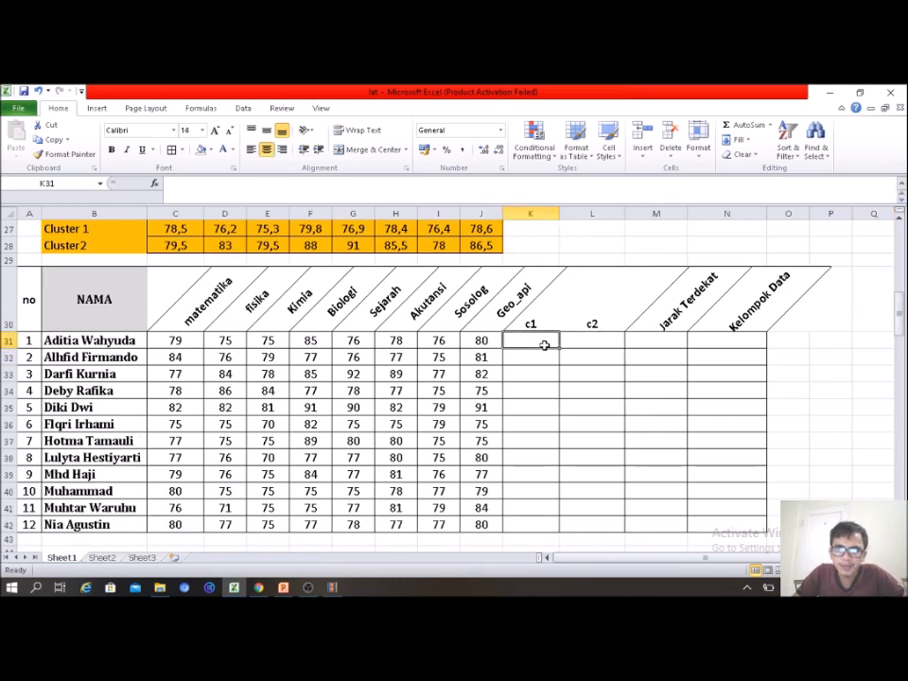
{"action": "left_click_drag", "start_coordinate": [900, 302], "coordinate": [892, 246]}
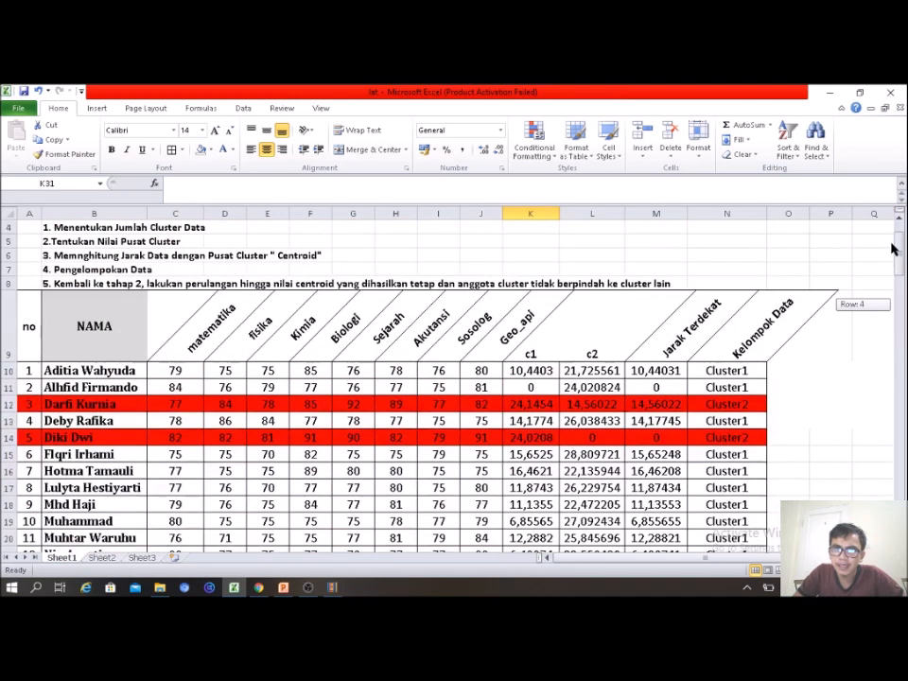
{"action": "left_click", "coordinate": [558, 370]}
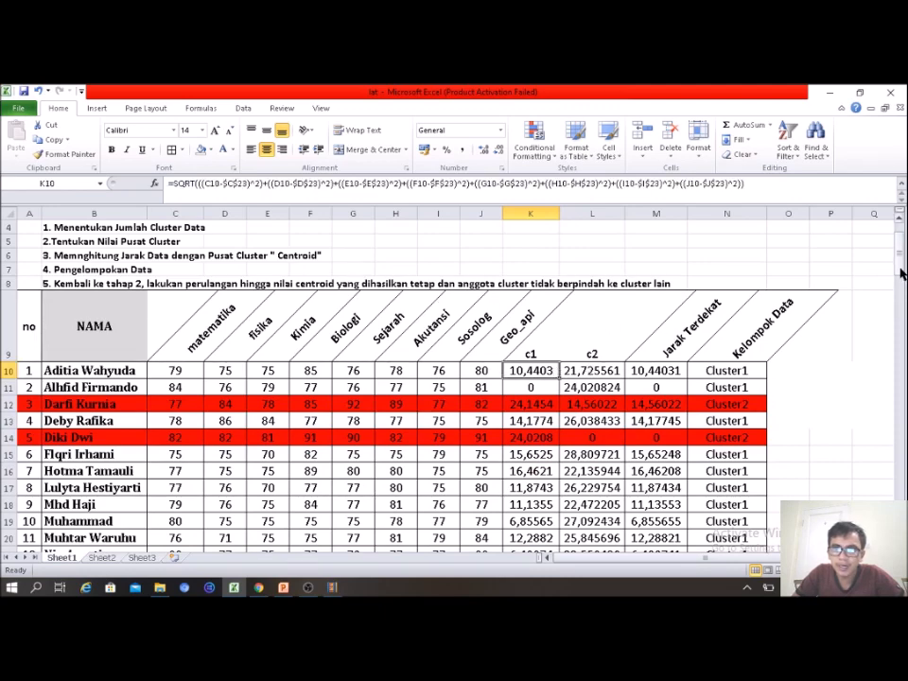
{"action": "left_click_drag", "start_coordinate": [901, 272], "coordinate": [900, 293]}
Step: Start the iteration 2 c1 distance formula in K31 with =sqrt(C31-$C$27, fixing the centroid reference as absolute
{"action": "left_click", "coordinate": [541, 412]}
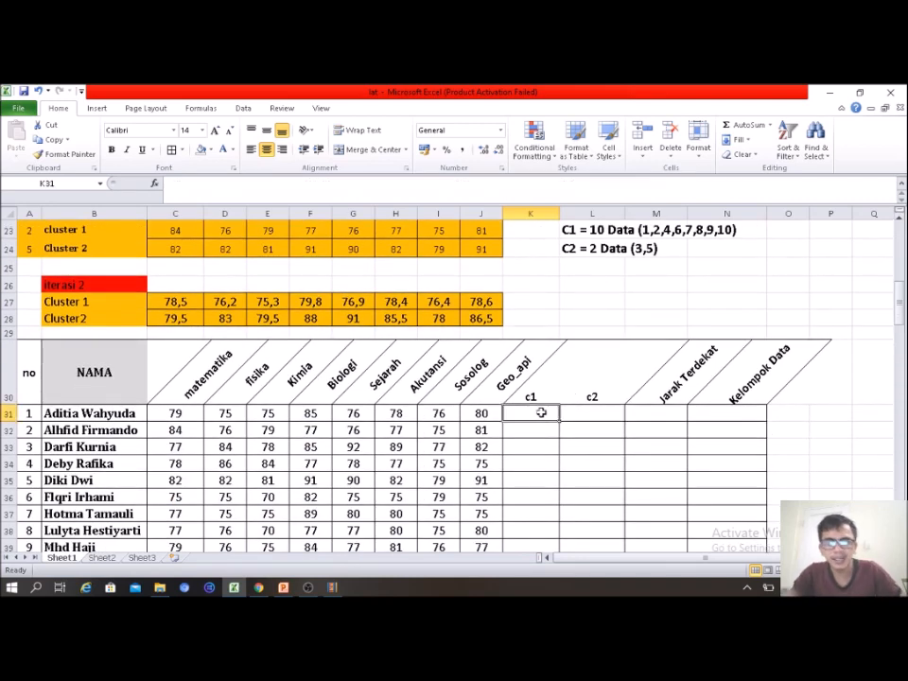
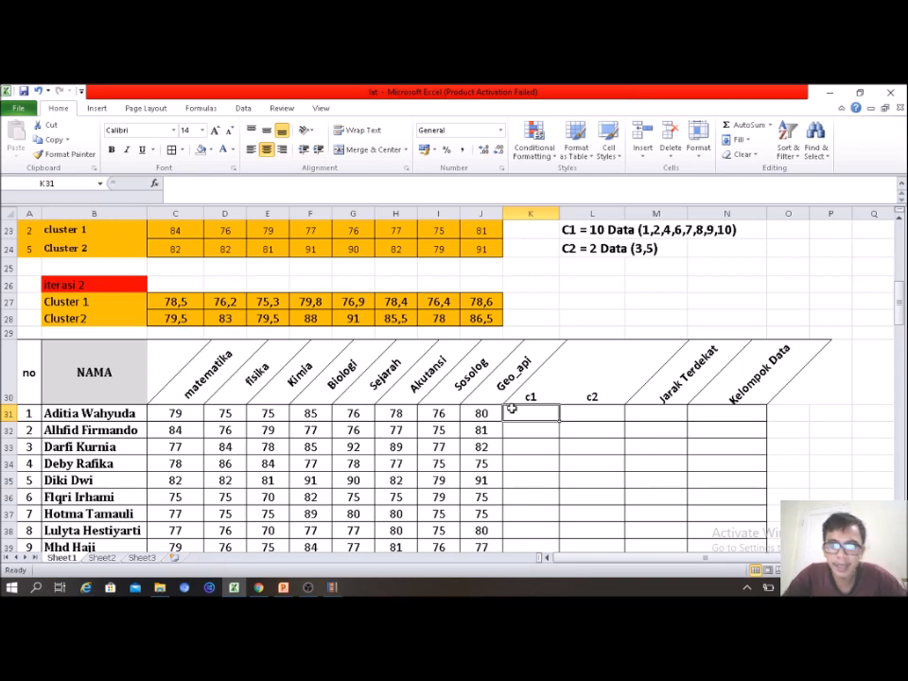
{"action": "type", "text": "=sq"}
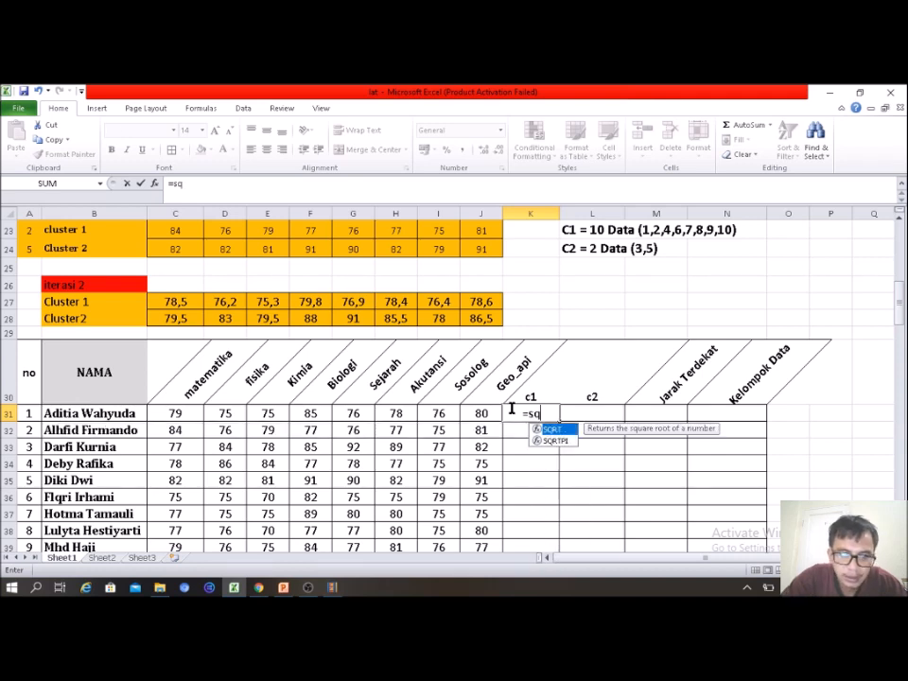
{"action": "type", "text": "rt("}
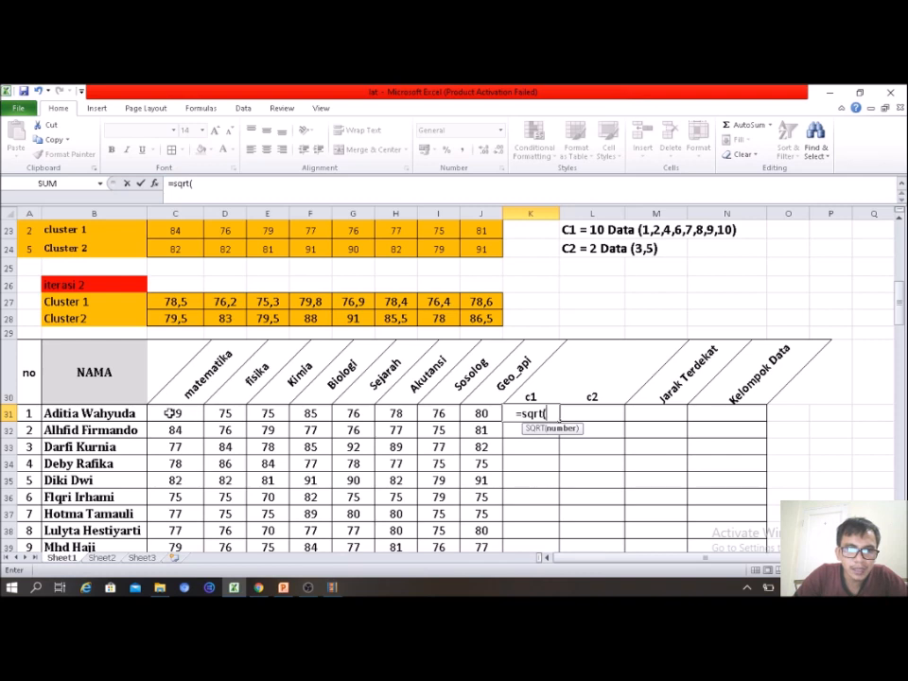
{"action": "left_click", "coordinate": [170, 414]}
{"action": "type", "text": "-"}
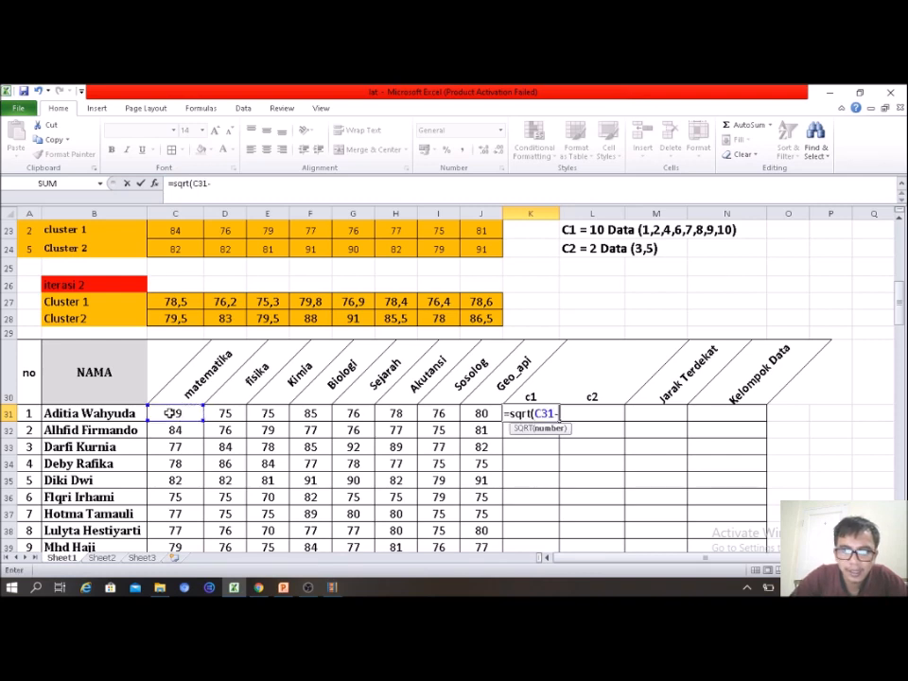
{"action": "left_click", "coordinate": [175, 301]}
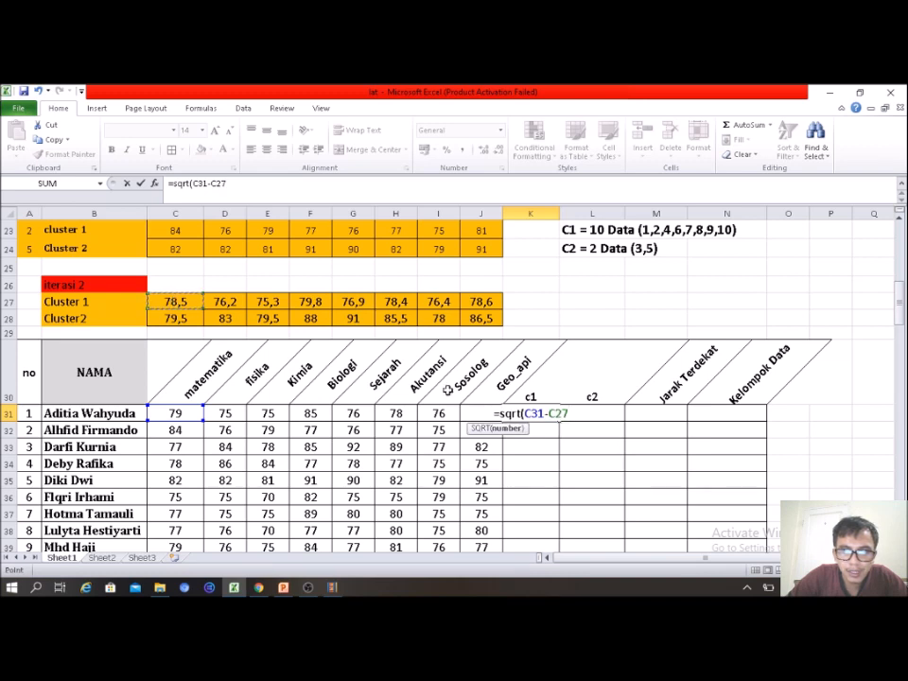
{"action": "left_click", "coordinate": [551, 416]}
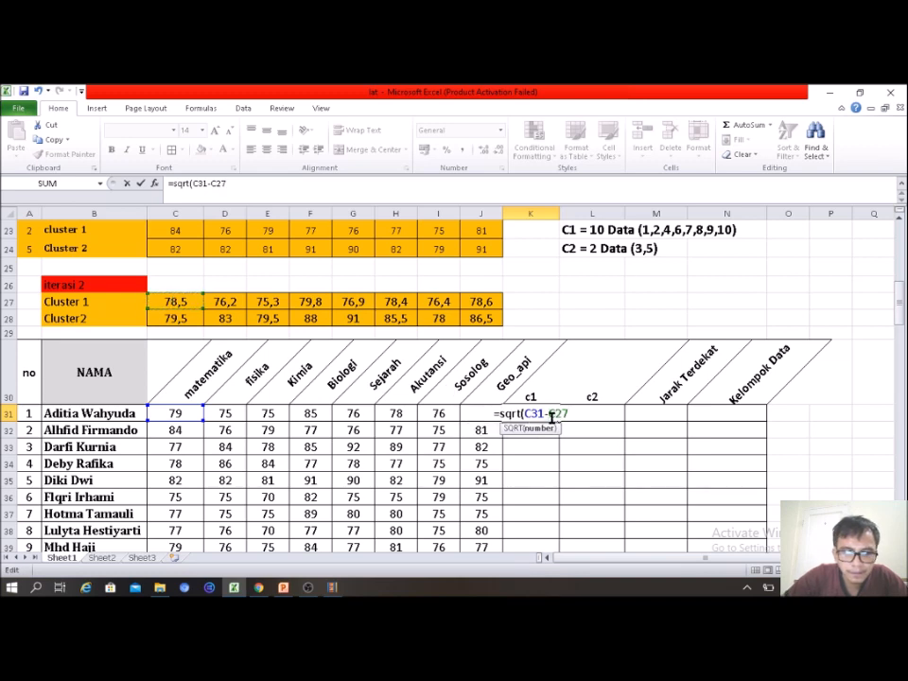
{"action": "type", "text": "$C"}
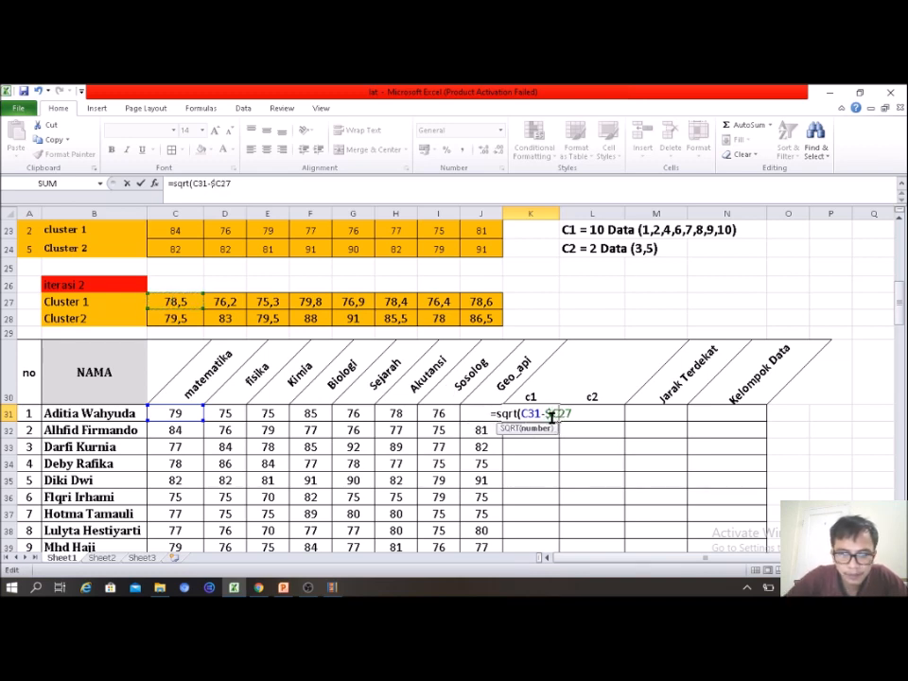
{"action": "type", "text": "$27"}
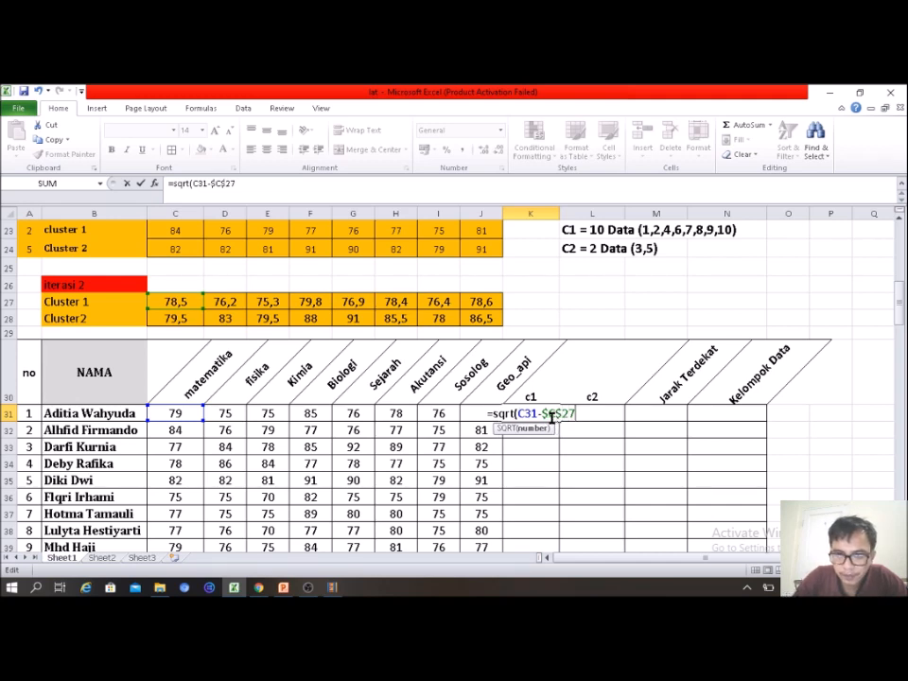
Step: Square the first difference in the K31 formula and bracket it, making it =sqrt((C31-$C$27)^2)
{"action": "type", "text": ")"}
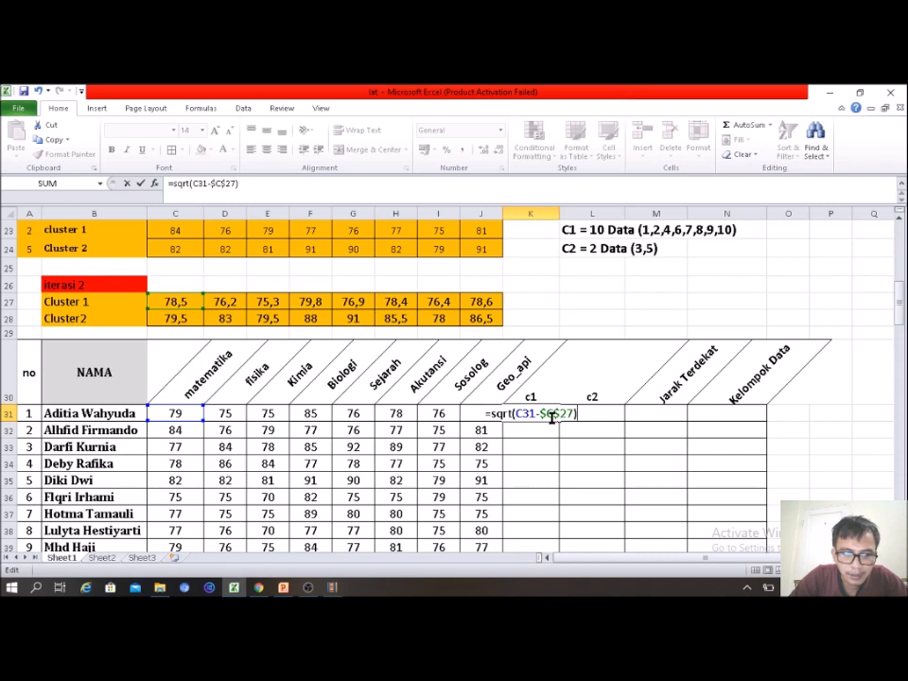
{"action": "type", "text": "^"}
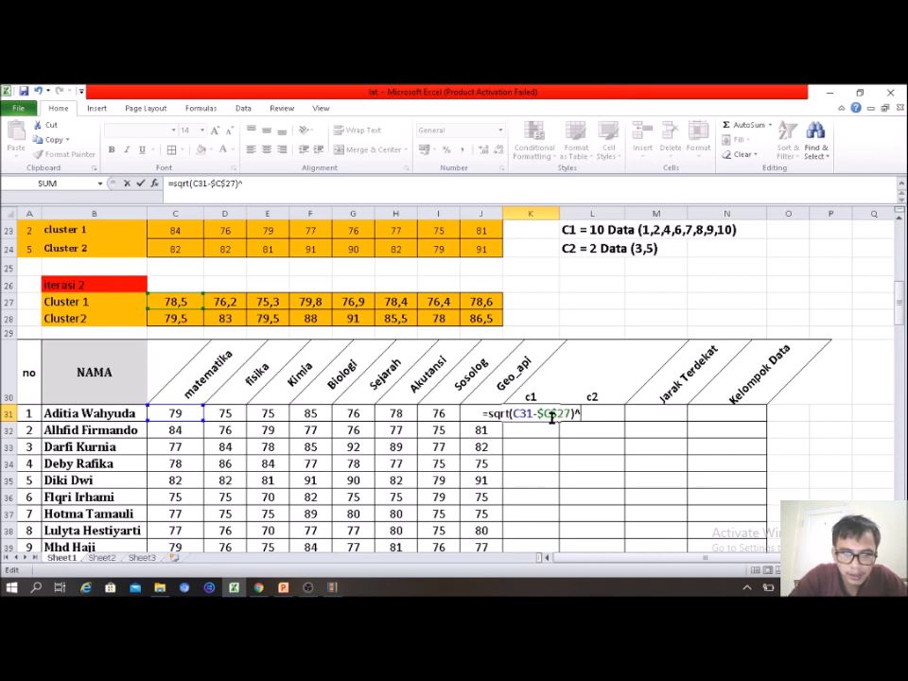
{"action": "type", "text": "2)"}
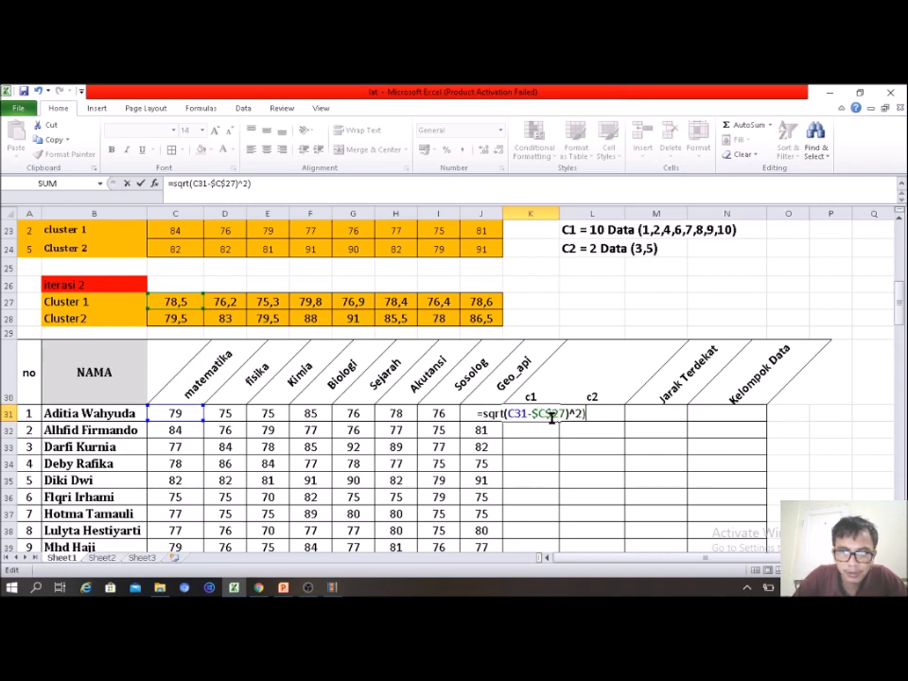
{"action": "left_click", "coordinate": [503, 413]}
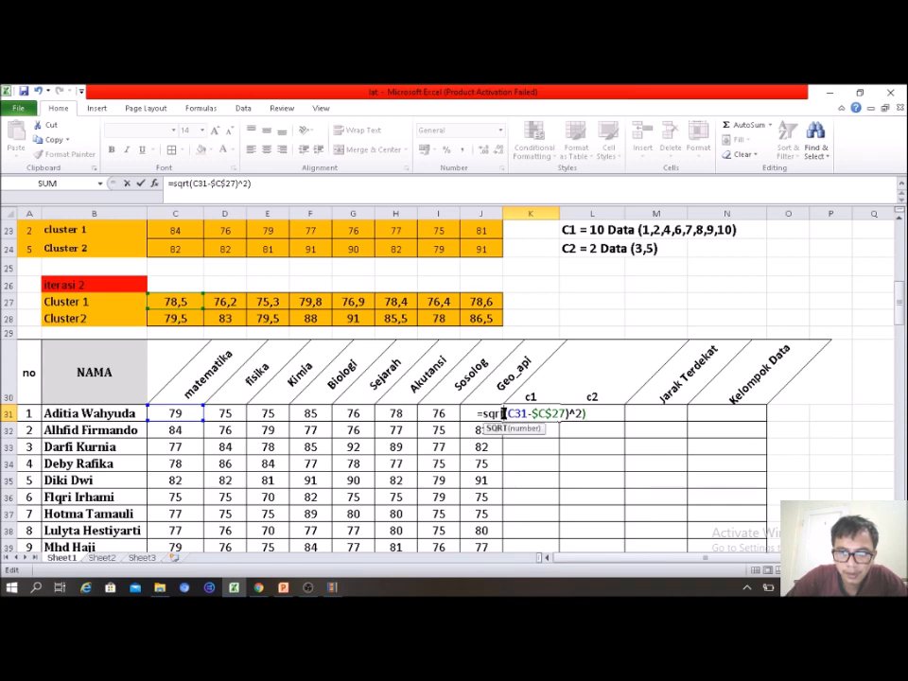
{"action": "type", "text": "("}
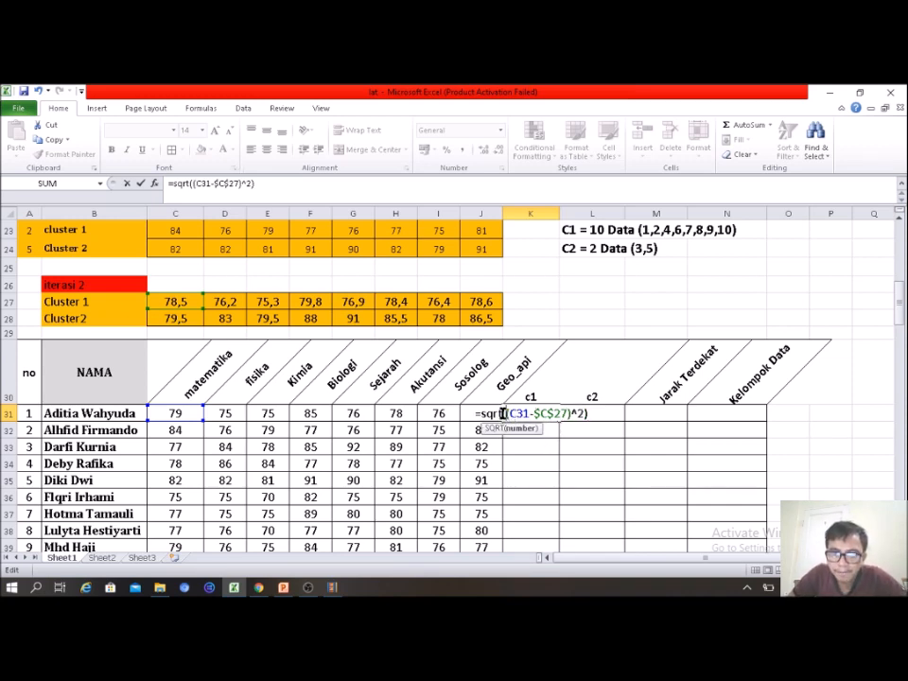
Step: Copy the bracketed term in the K31 formula and append it adapted to column D as +((d31-$d$27)^2)
{"action": "left_click_drag", "start_coordinate": [504, 413], "coordinate": [585, 413]}
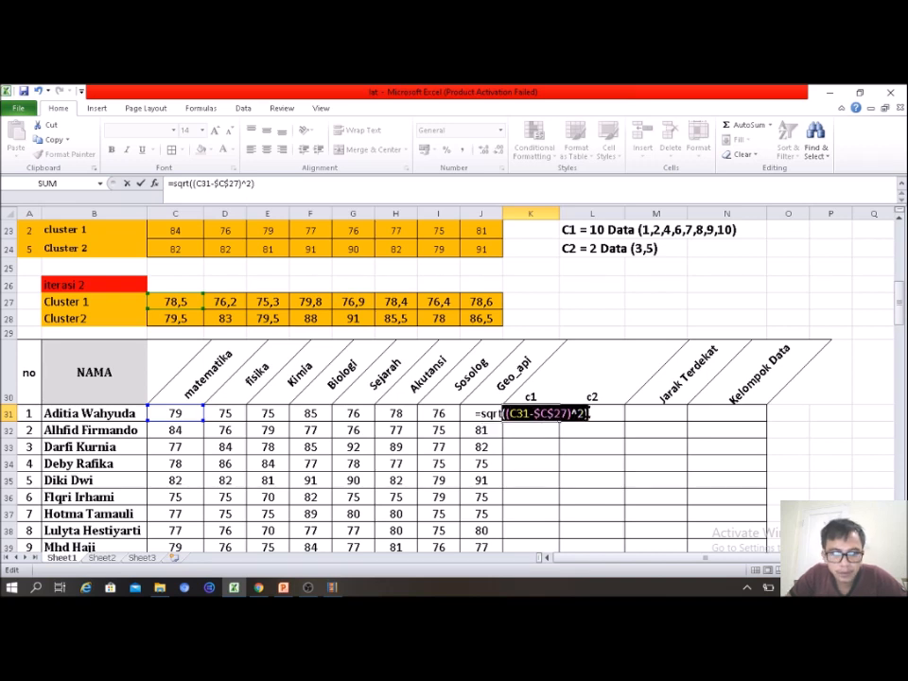
{"action": "left_click", "coordinate": [588, 413]}
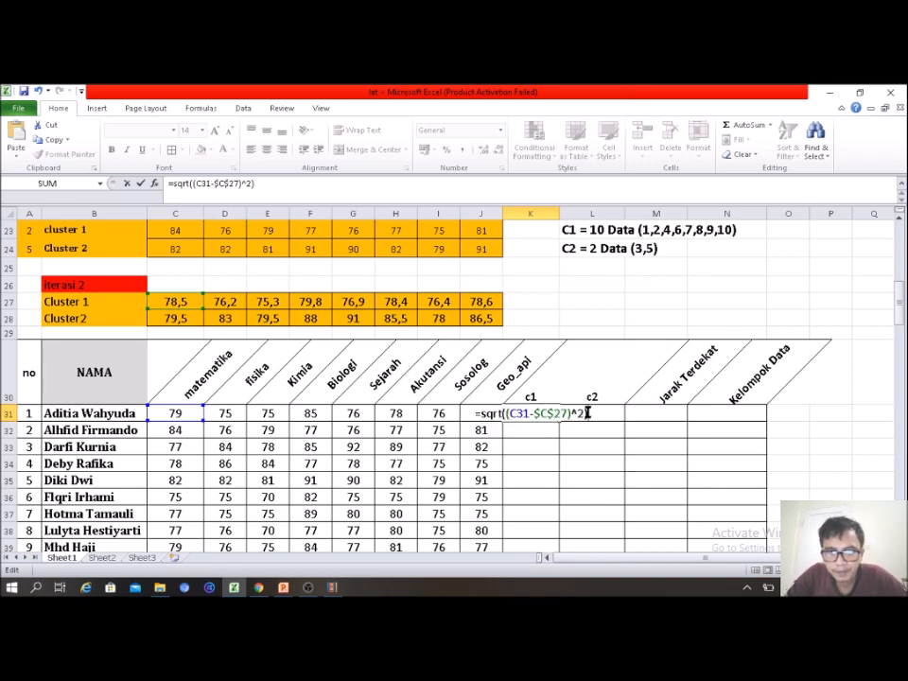
{"action": "type", "text": "+"}
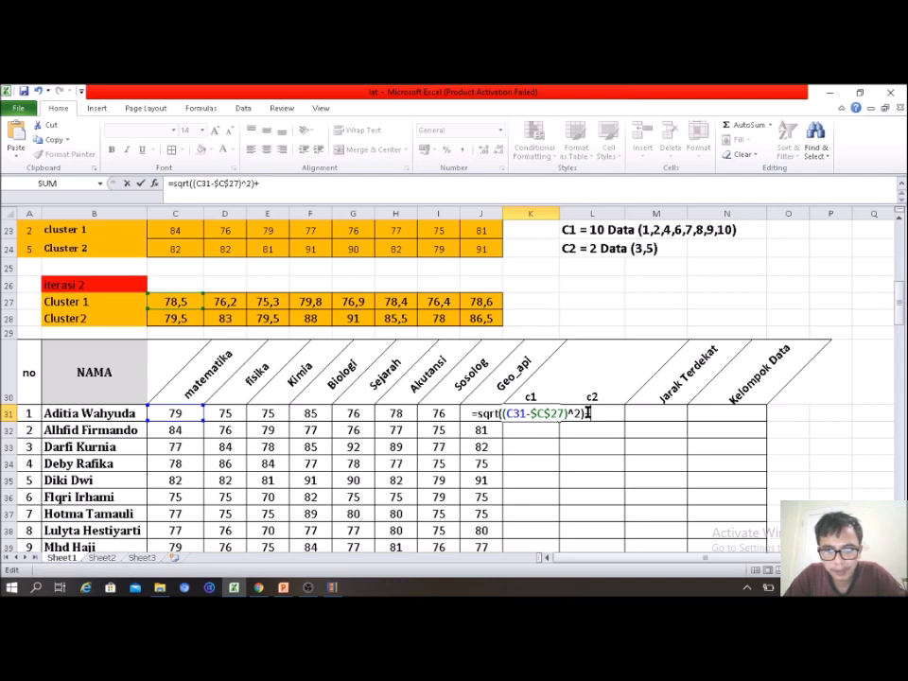
{"action": "key", "text": "ctrl+v"}
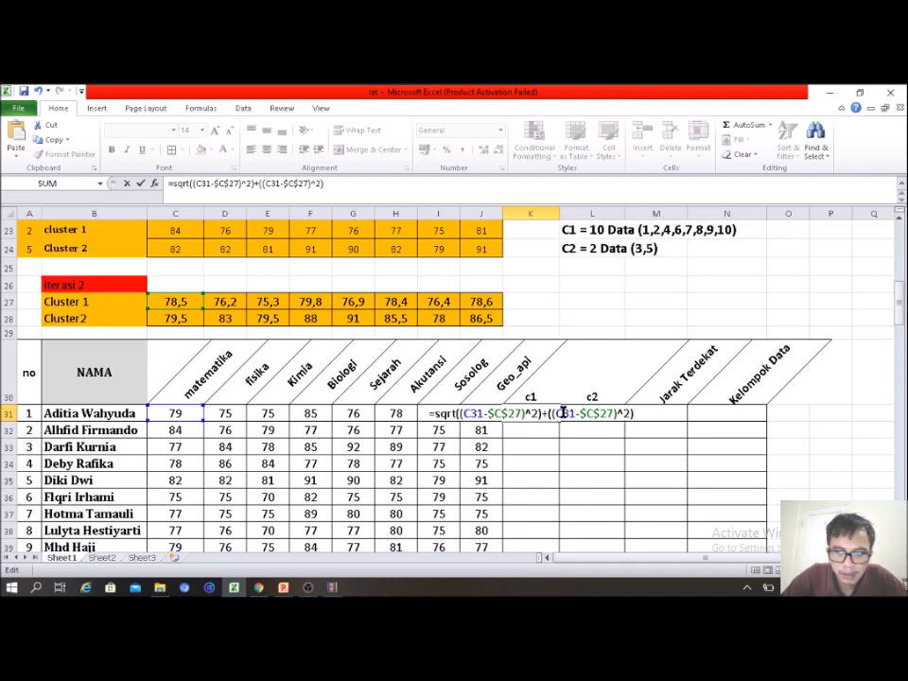
{"action": "type", "text": "d"}
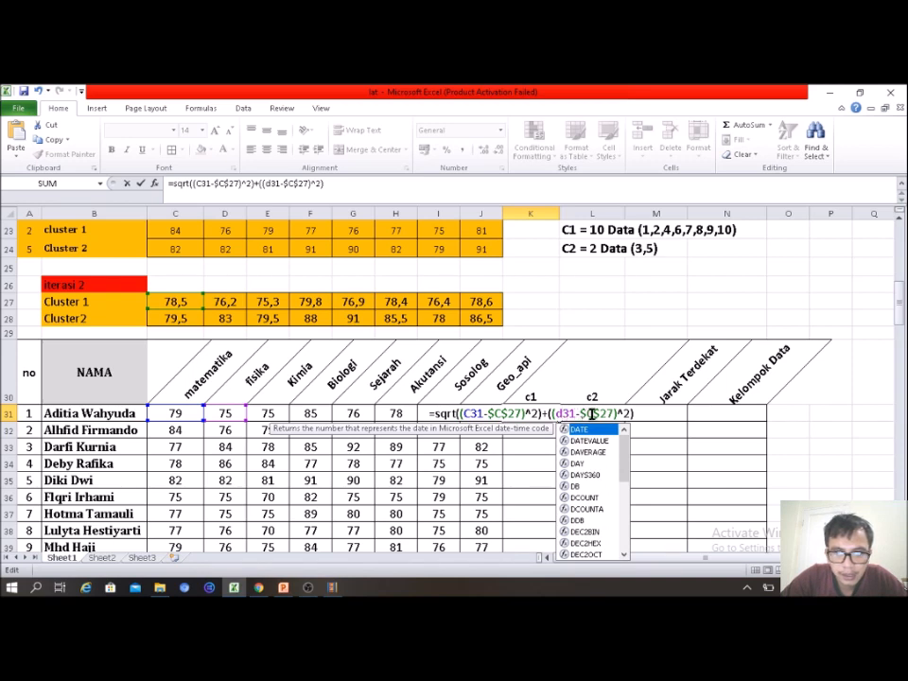
{"action": "left_click", "coordinate": [592, 413]}
{"action": "key", "text": "BackSpace"}
{"action": "type", "text": "d"}
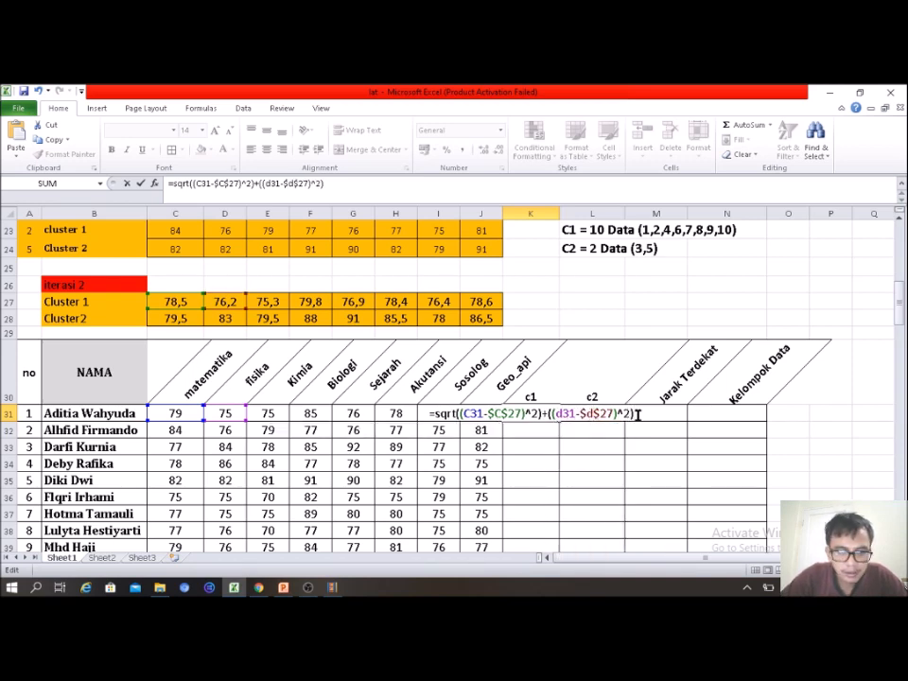
Step: Append the copied term to the K31 formula, adapted to column E as +((e31-$e$27)^2)
{"action": "type", "text": "+"}
{"action": "key", "text": "ctrl+v"}
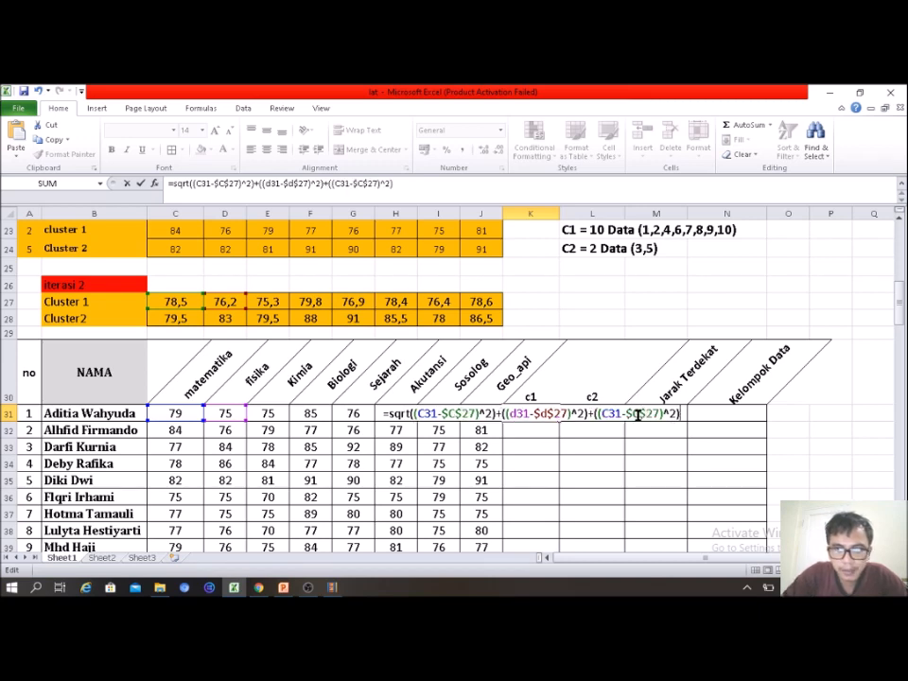
{"action": "left_click", "coordinate": [609, 413]}
{"action": "key", "text": "BackSpace"}
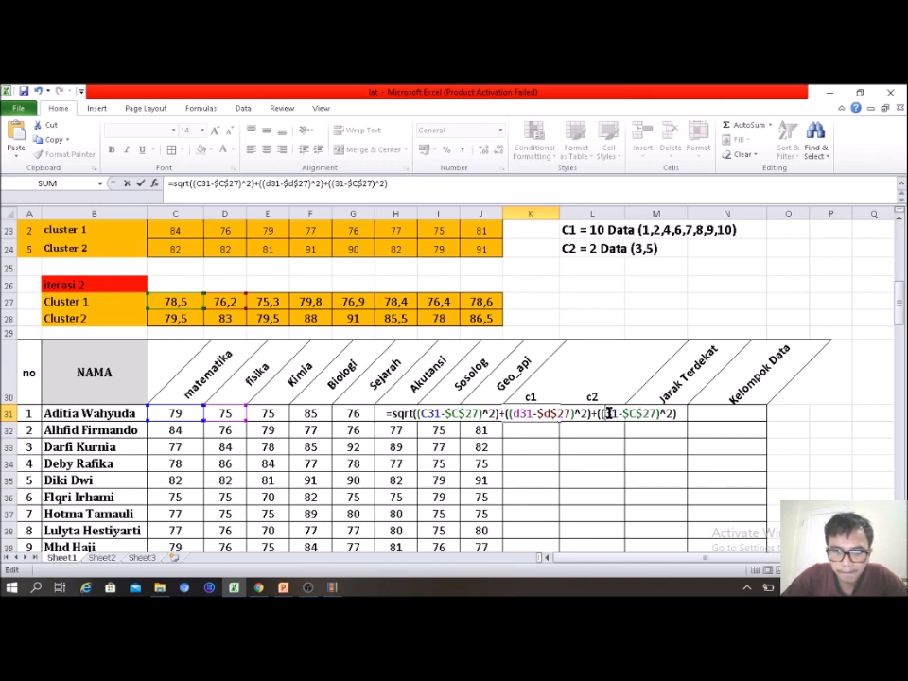
{"action": "type", "text": "e"}
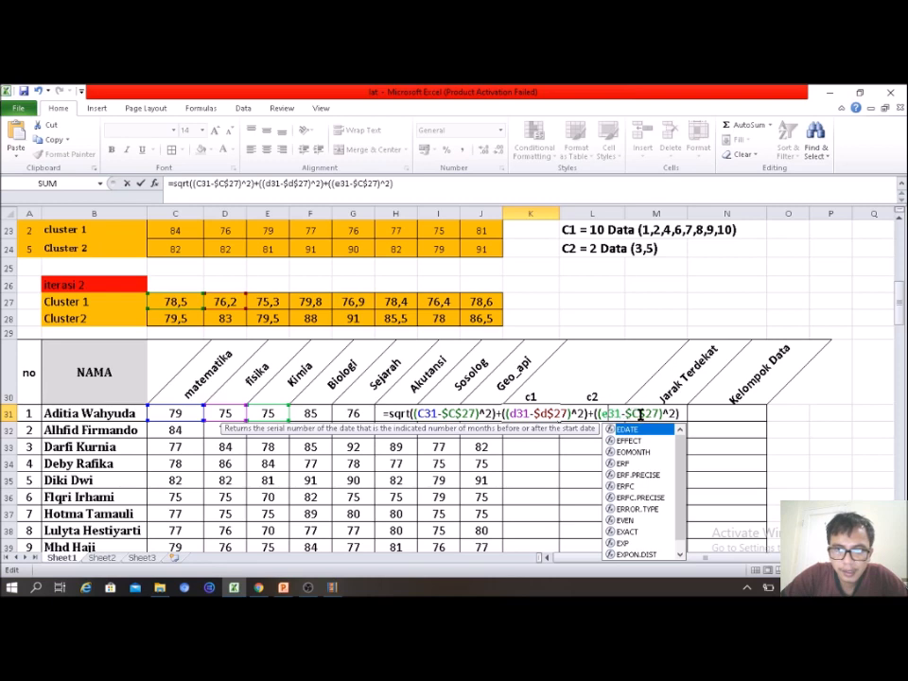
{"action": "left_click", "coordinate": [639, 413]}
{"action": "key", "text": "BackSpace"}
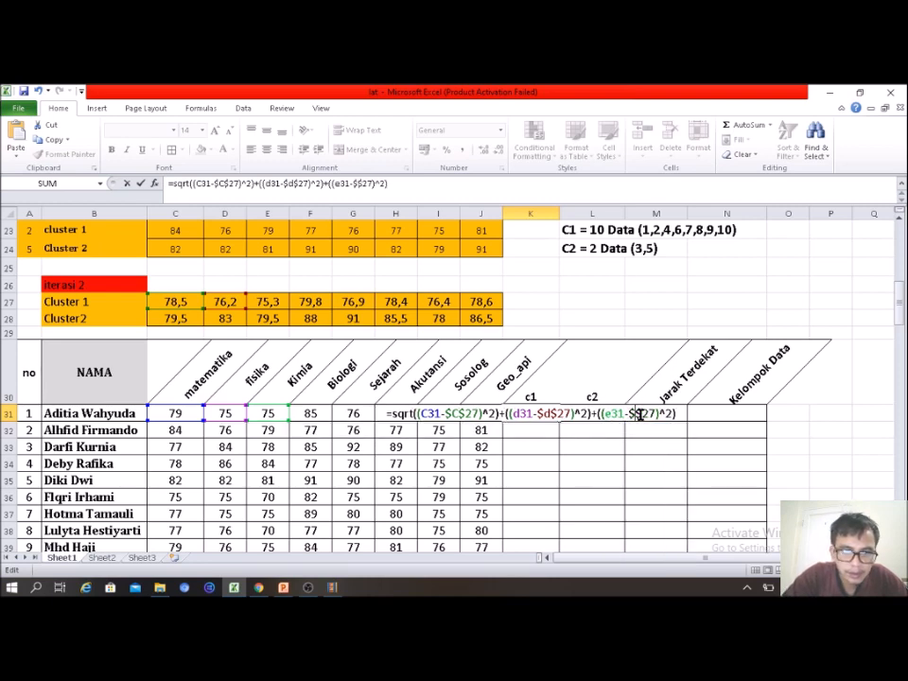
{"action": "type", "text": "e"}
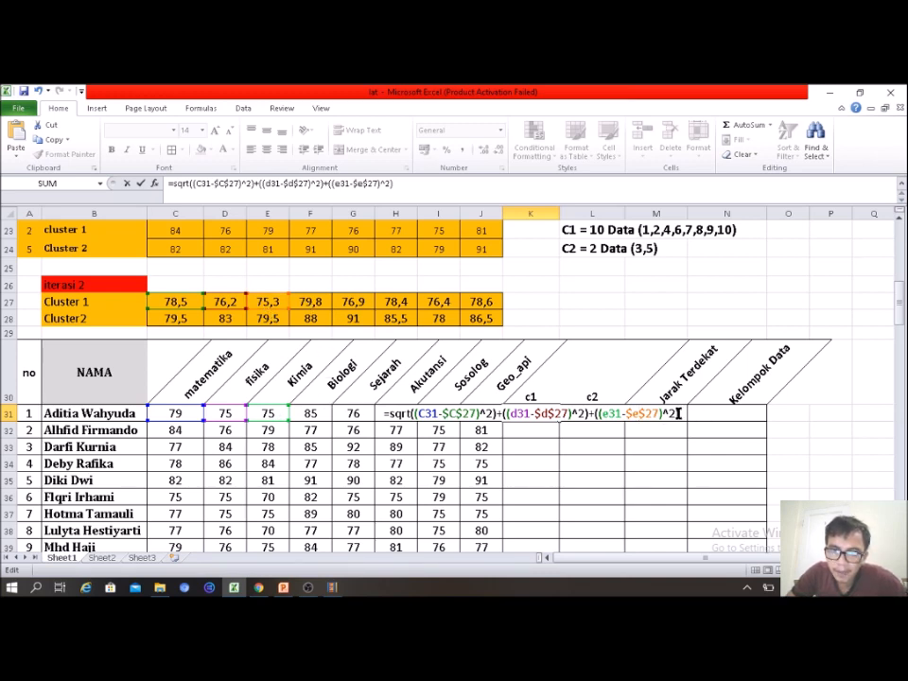
Step: Extend the K31 formula with the column F term +((f31-$f$27)^2), reusing the copied term
{"action": "type", "text": "+((C31-$C$27)^2)"}
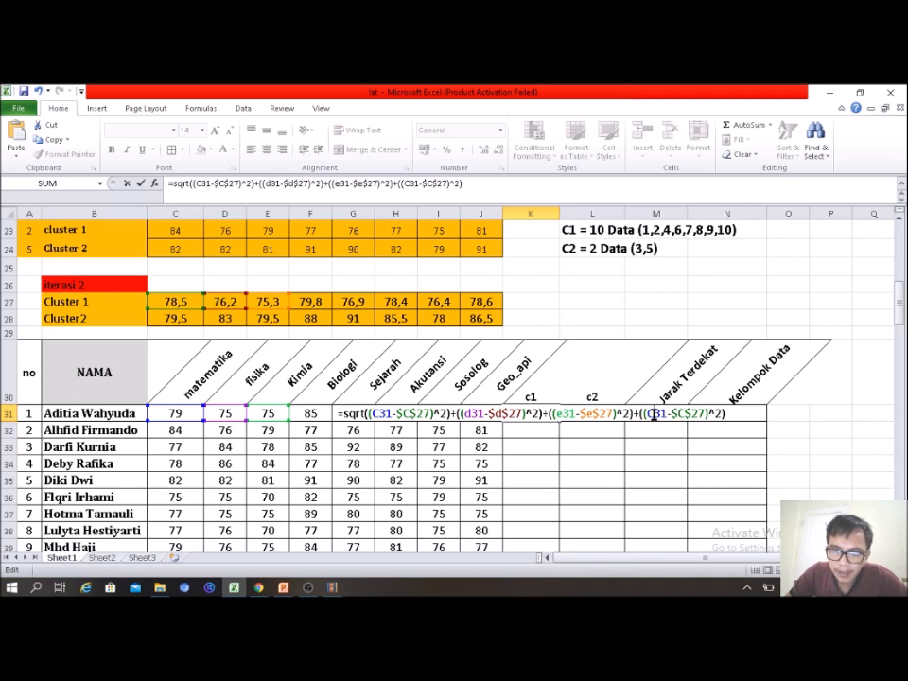
{"action": "left_click", "coordinate": [654, 414]}
{"action": "key", "text": "BackSpace"}
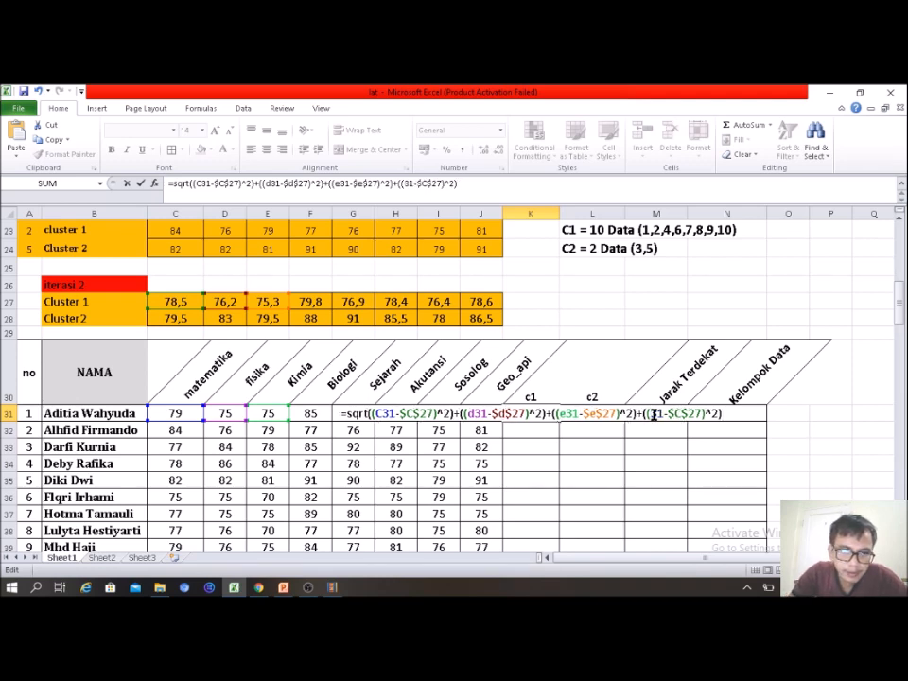
{"action": "type", "text": "f"}
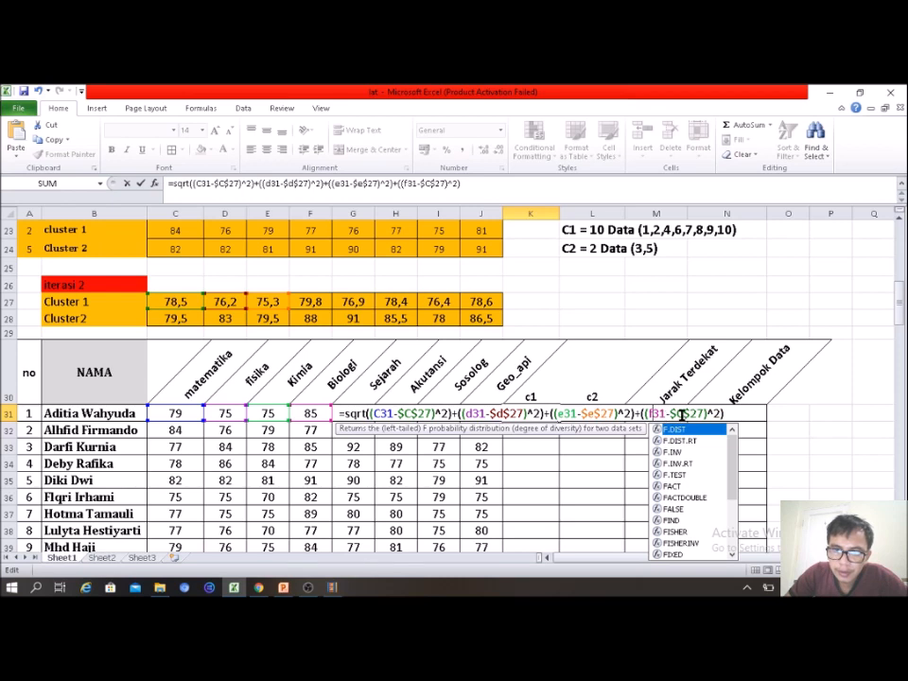
{"action": "left_click", "coordinate": [681, 414]}
{"action": "key", "text": "BackSpace"}
{"action": "type", "text": "f"}
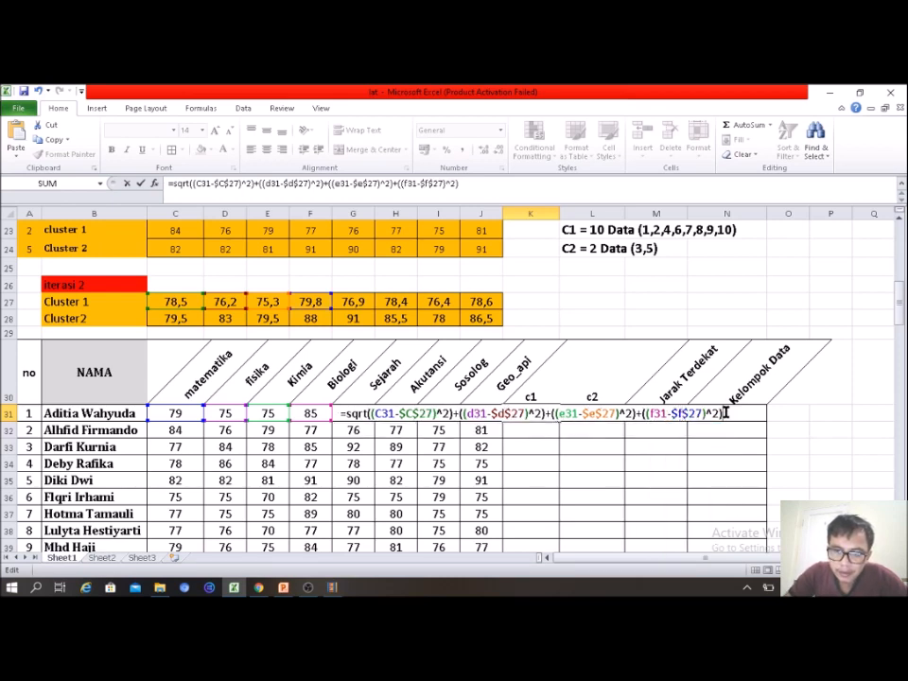
Step: Add the column G term +((g31-$g$27)^2) to the K31 formula from the copied term
{"action": "type", "text": "+"}
{"action": "type", "text": "((C31-$C$27)^2)"}
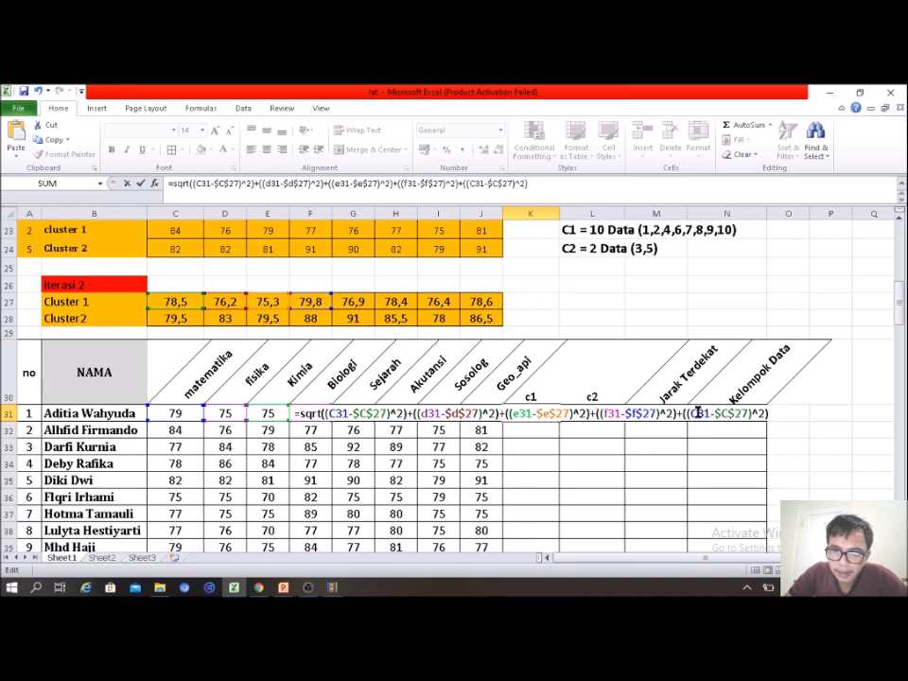
{"action": "type", "text": "g"}
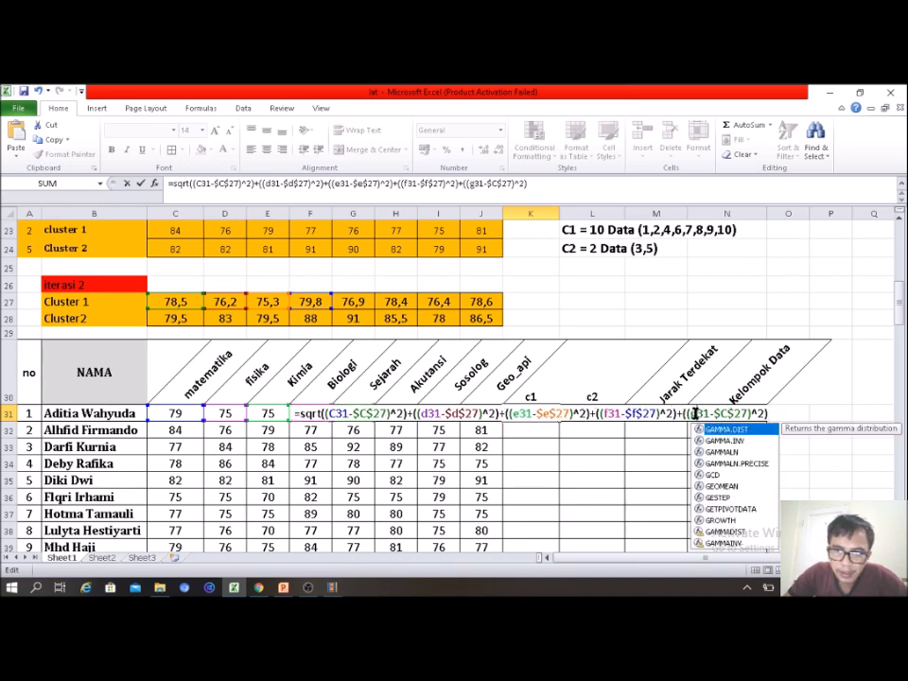
{"action": "left_click", "coordinate": [729, 413]}
{"action": "key", "text": "BackSpace"}
{"action": "type", "text": "g"}
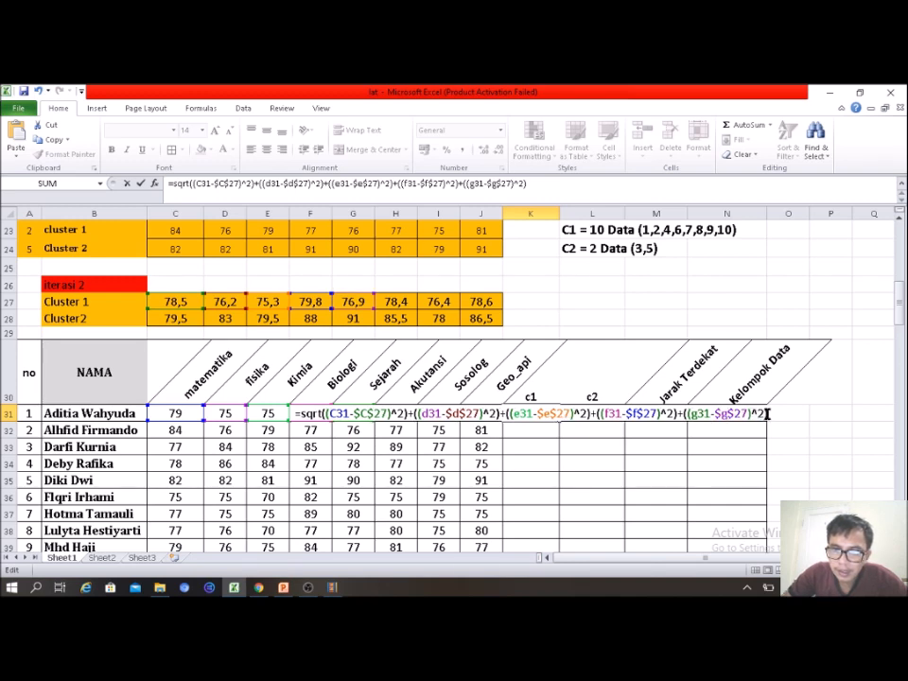
Step: Add the column H term +((h31-$h$27)^2) at the end of the K31 formula from the copied term
{"action": "left_click", "coordinate": [767, 414]}
{"action": "type", "text": "+"}
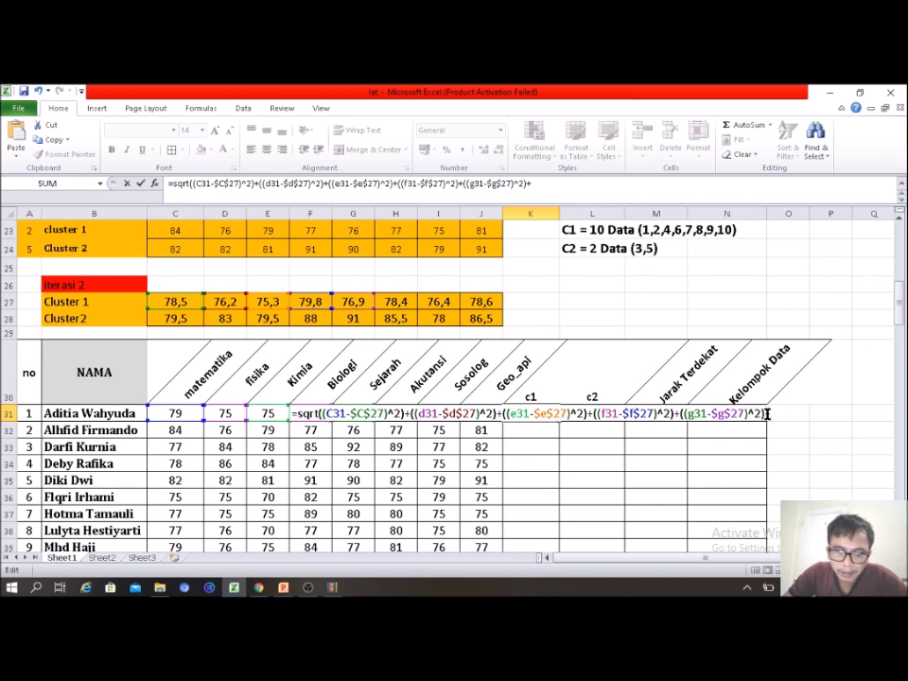
{"action": "type", "text": "((C31-$C$27)^2)"}
{"action": "left_click", "coordinate": [743, 413]}
{"action": "key", "text": "BackSpace"}
{"action": "type", "text": "h"}
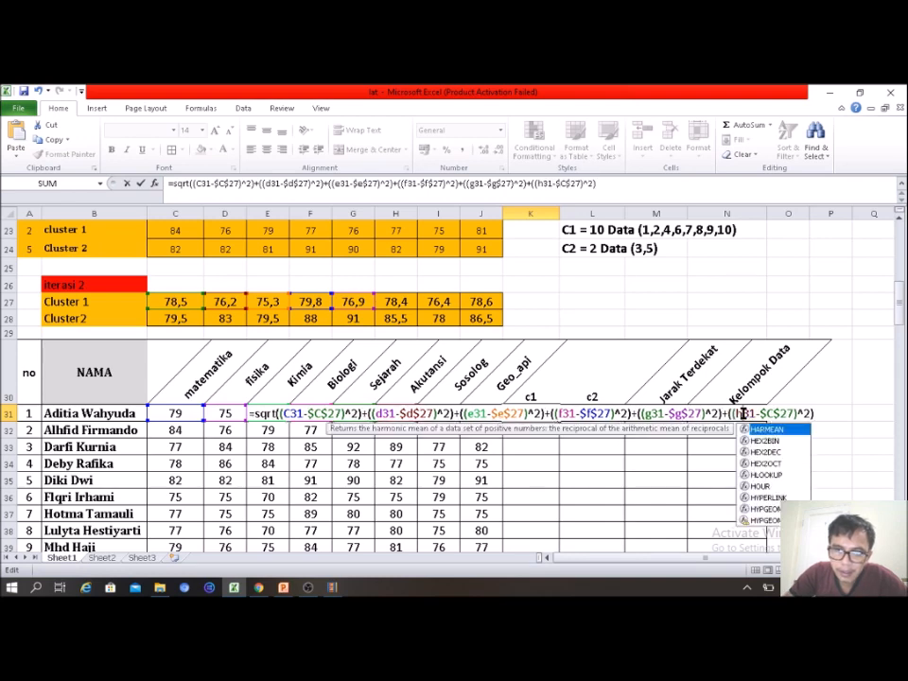
{"action": "left_click", "coordinate": [770, 414]}
{"action": "key", "text": "BackSpace"}
{"action": "type", "text": "h"}
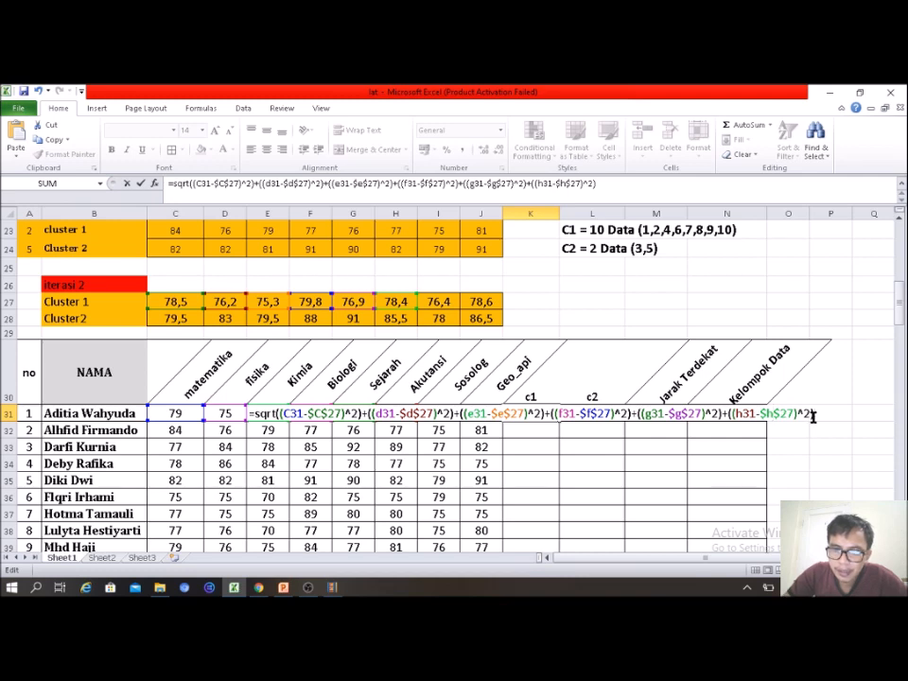
Step: Append the column I term +((i31-$i$27)^2) to the K31 formula, adapted from the copied term
{"action": "type", "text": "+((C31-$C$27)^2)"}
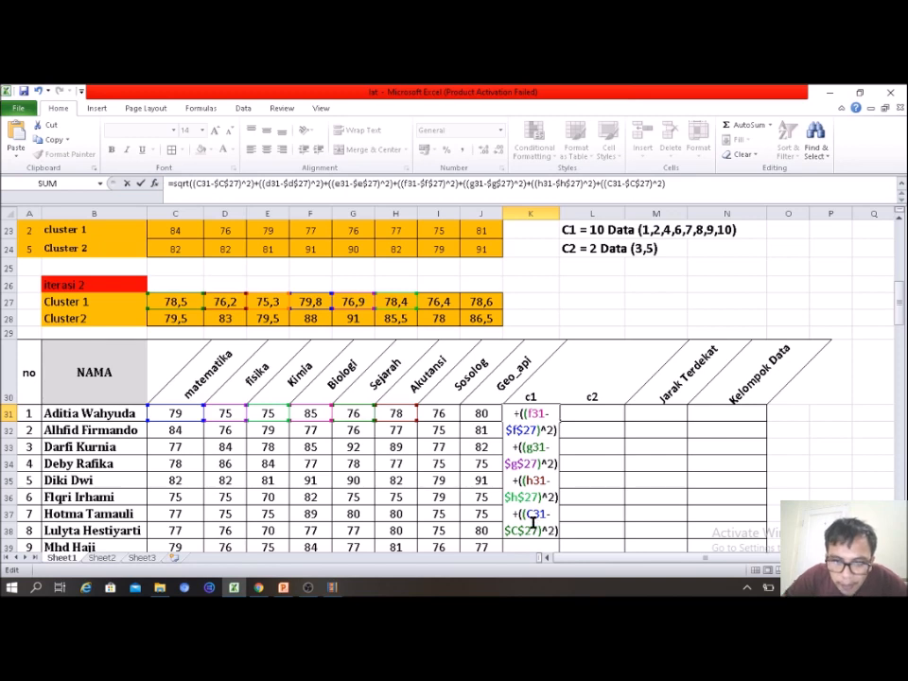
{"action": "key", "text": "BackSpace"}
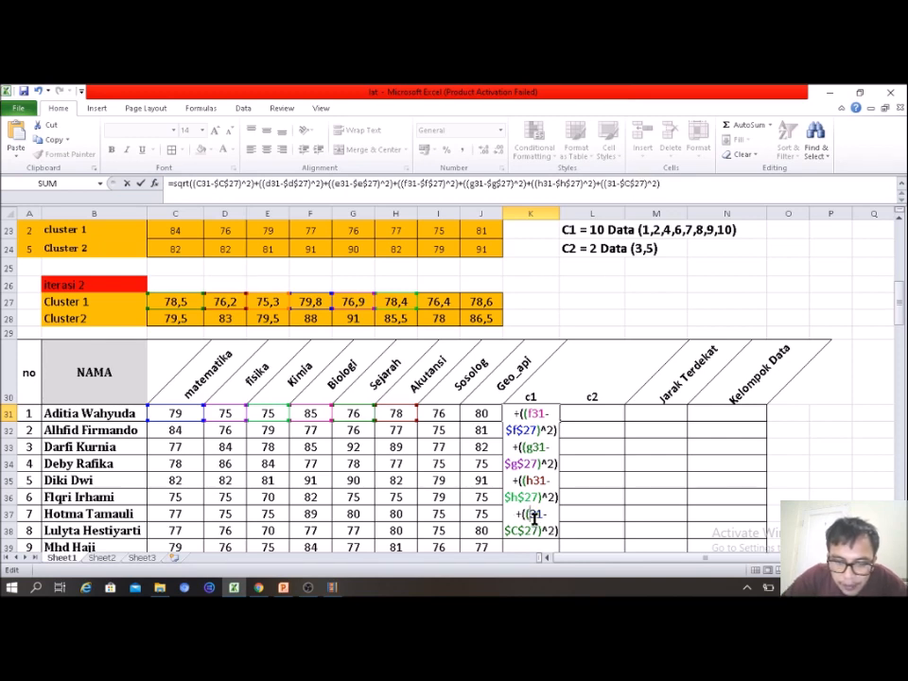
{"action": "type", "text": "i"}
{"action": "left_click", "coordinate": [517, 530]}
{"action": "key", "text": "BackSpace"}
{"action": "type", "text": "i"}
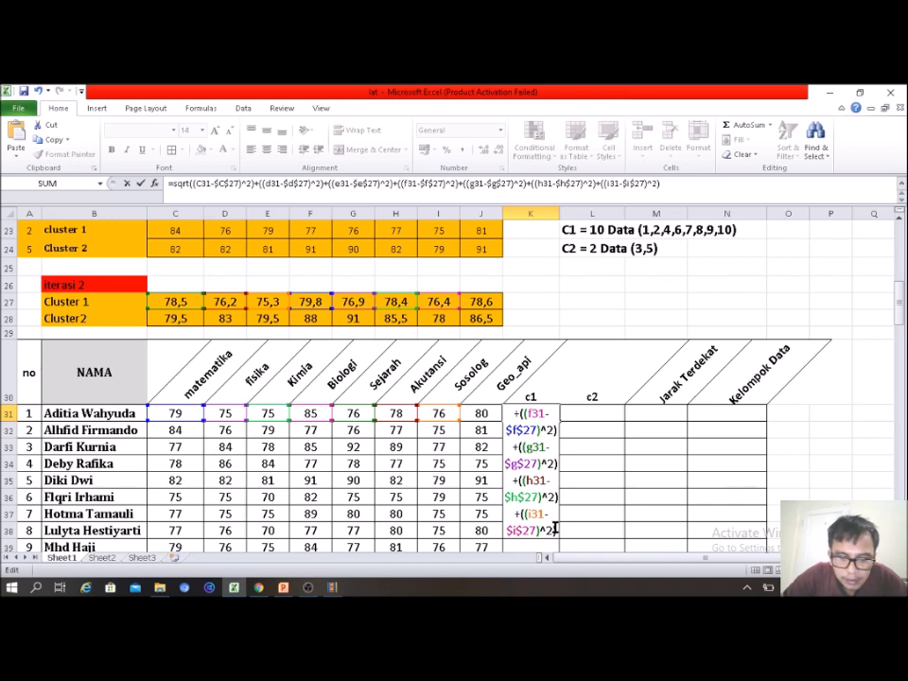
Step: Extend the K31 formula with the column J term +((j31-$j$27)^2) from the copied term
{"action": "type", "text": "+"}
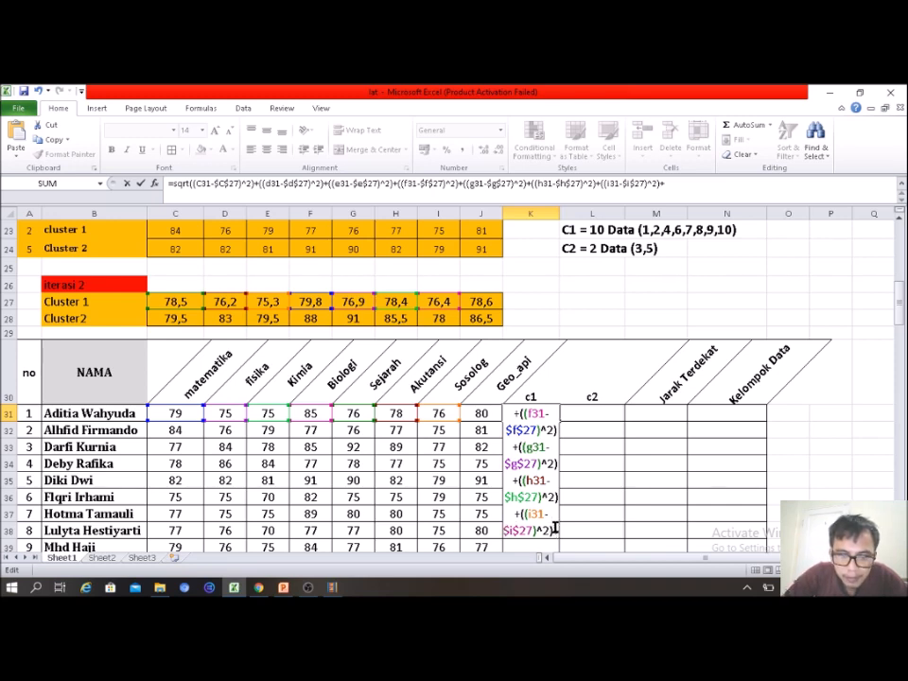
{"action": "type", "text": "((C31-$C$27)^2)"}
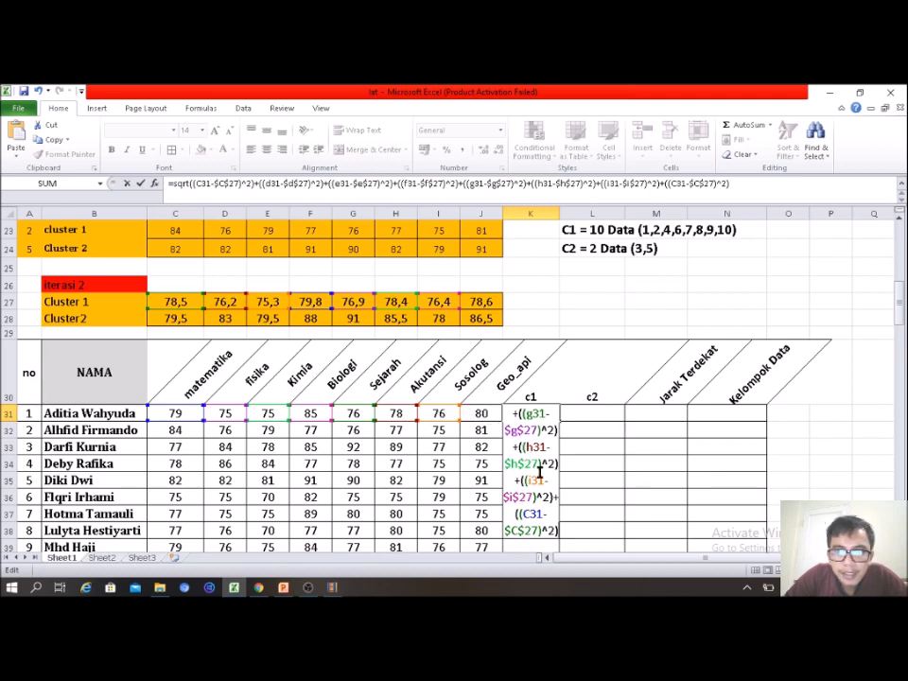
{"action": "key", "text": "BackSpace"}
{"action": "type", "text": "j"}
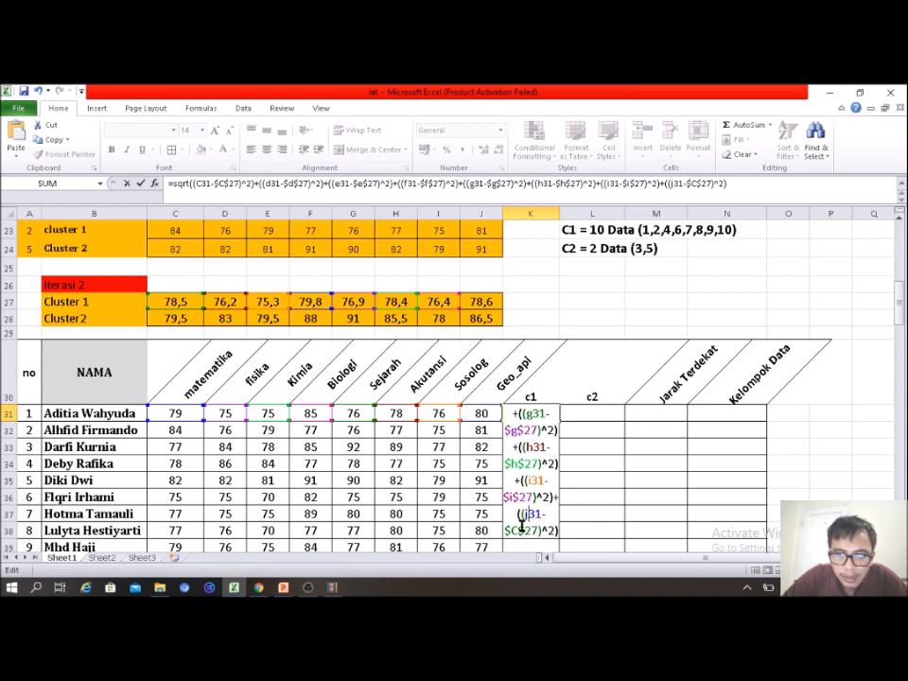
{"action": "key", "text": "BackSpace"}
{"action": "type", "text": "j$27"}
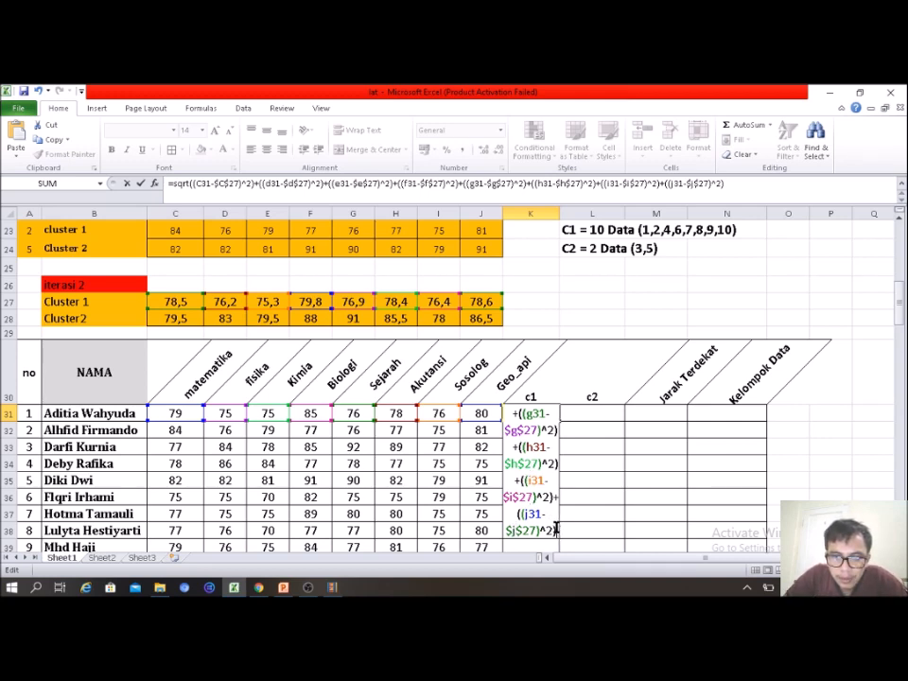
Step: Complete the K31 formula with the missing outer parentheses around the squared terms and fill it down through K42
{"action": "type", "text": ")"}
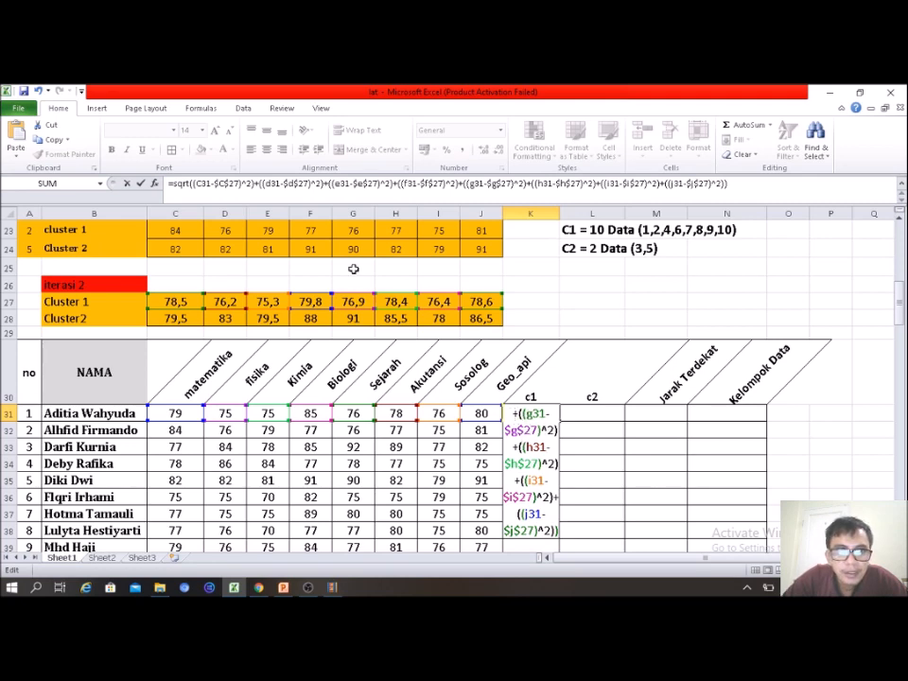
{"action": "left_click", "coordinate": [190, 183]}
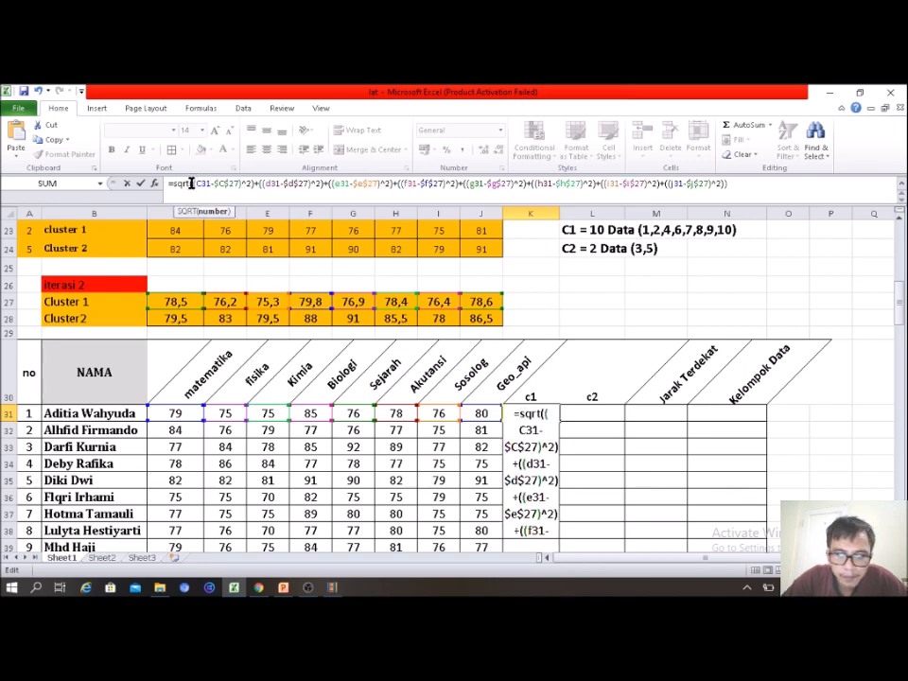
{"action": "type", "text": "("}
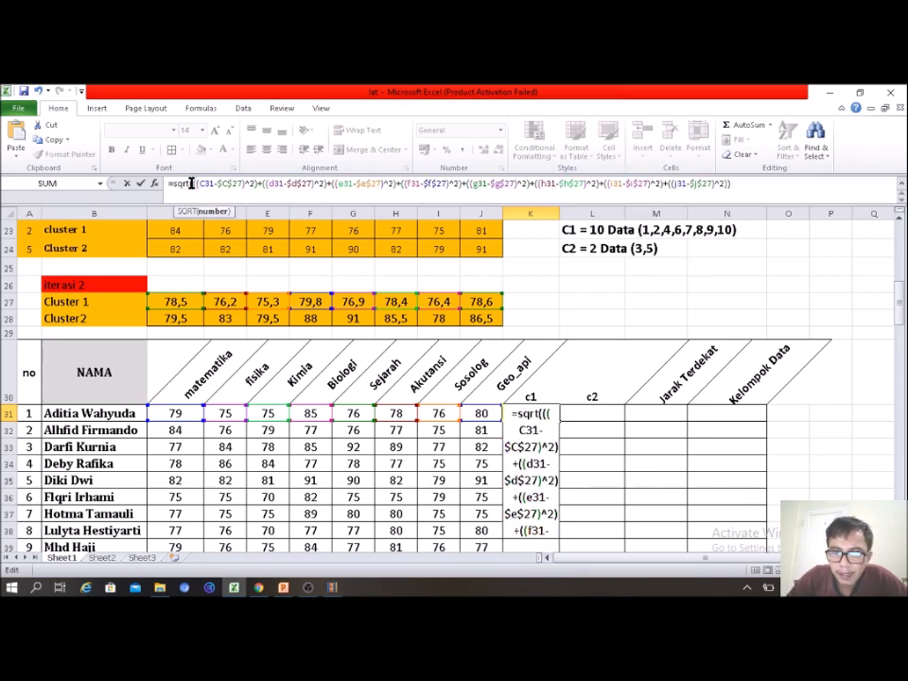
{"action": "key", "text": "Return"}
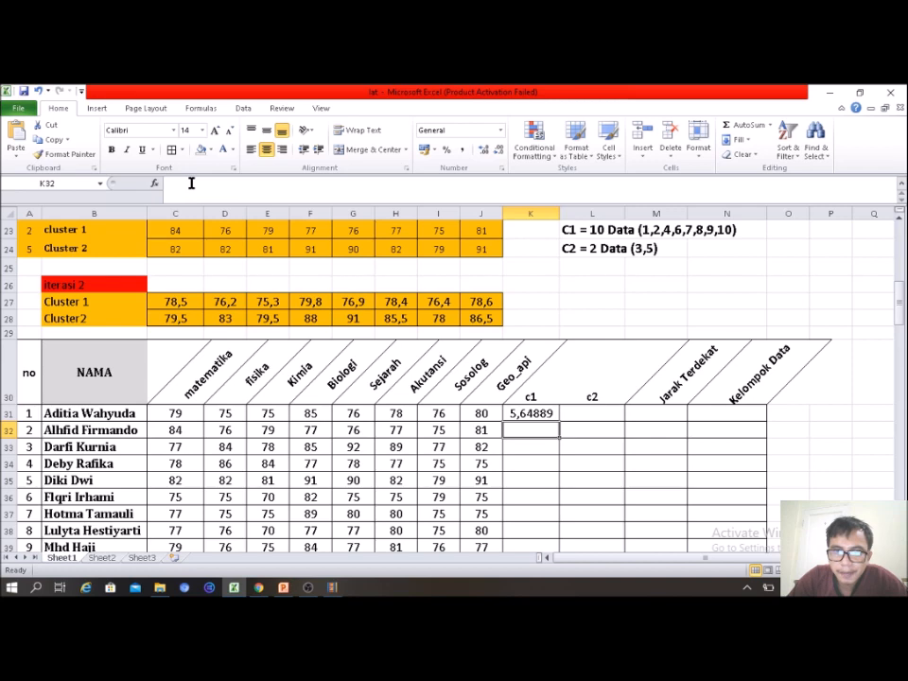
{"action": "left_click", "coordinate": [531, 414]}
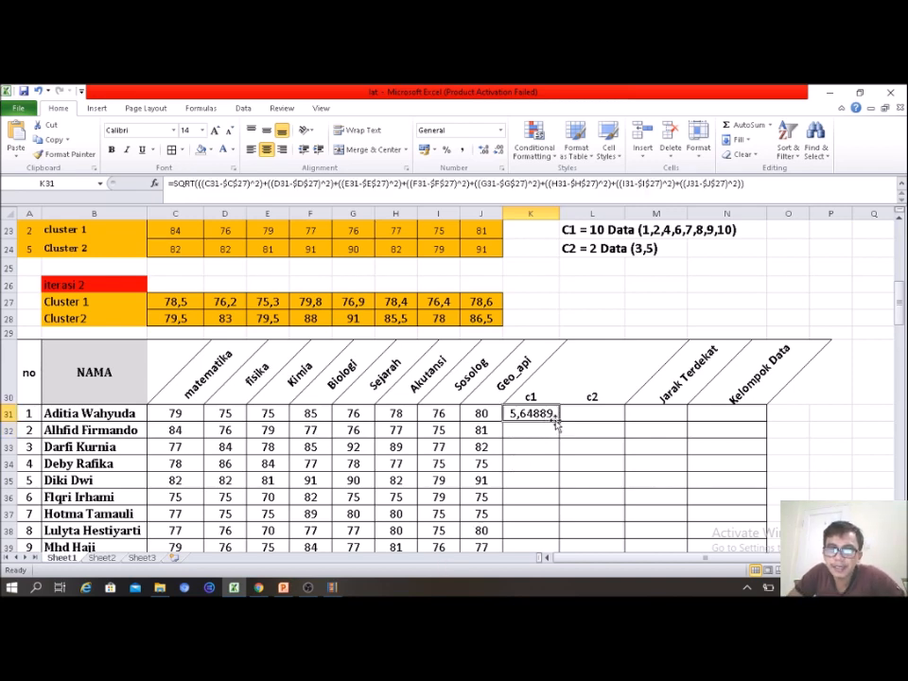
{"action": "left_click_drag", "start_coordinate": [558, 423], "coordinate": [545, 524]}
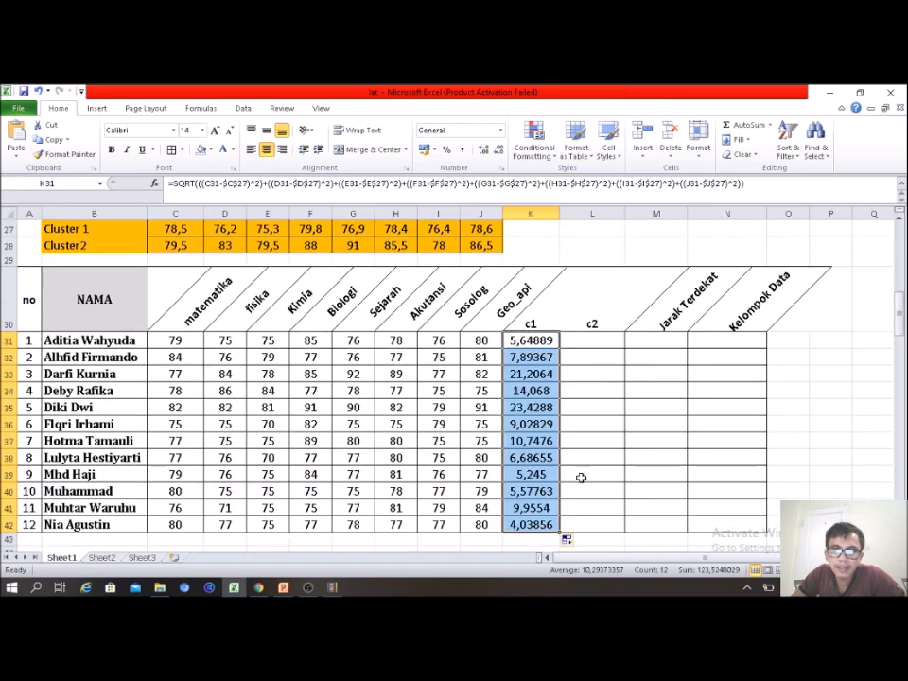
{"action": "left_click", "coordinate": [593, 327]}
{"action": "left_click", "coordinate": [592, 337]}
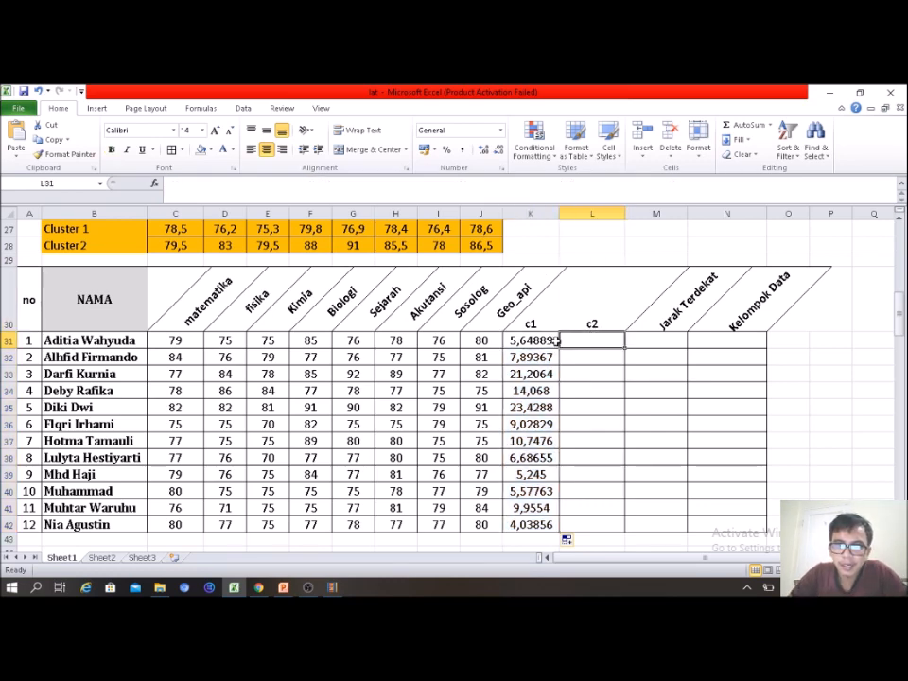
{"action": "left_click", "coordinate": [549, 340]}
{"action": "left_click_drag", "start_coordinate": [560, 347], "coordinate": [606, 340]}
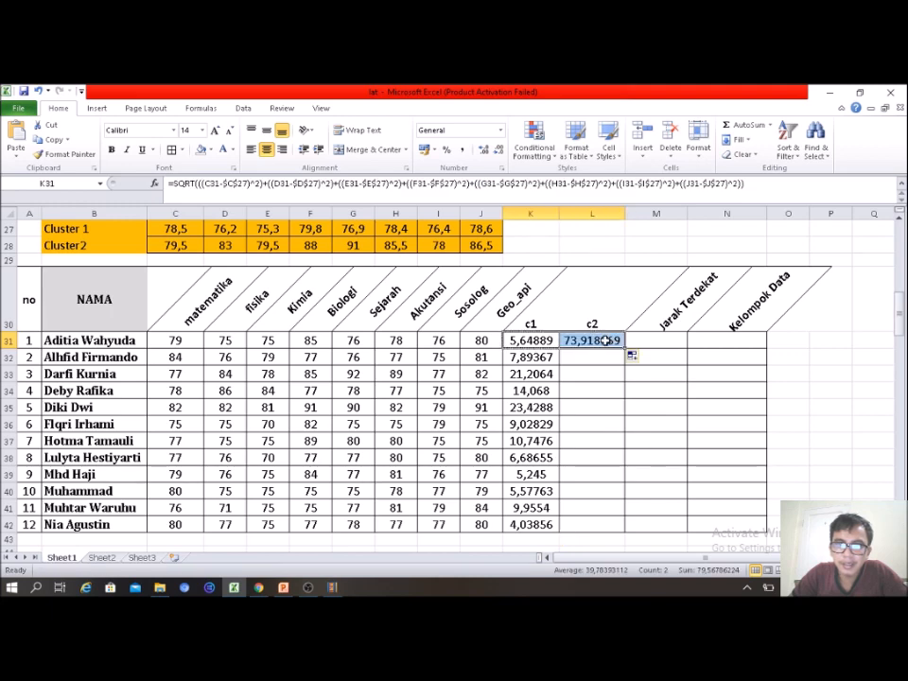
{"action": "double_click", "coordinate": [607, 340]}
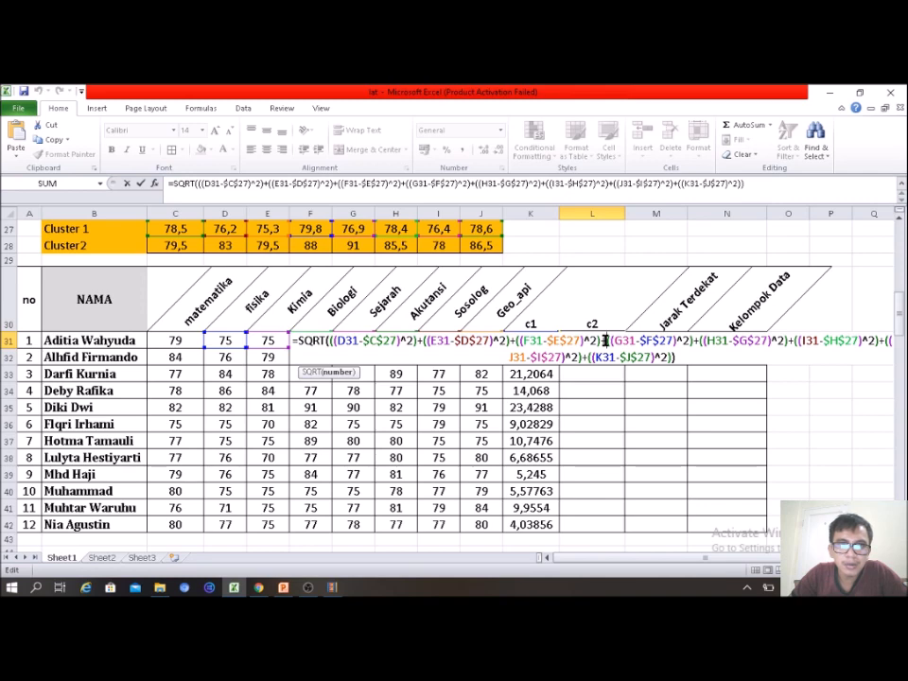
{"action": "left_click", "coordinate": [606, 401]}
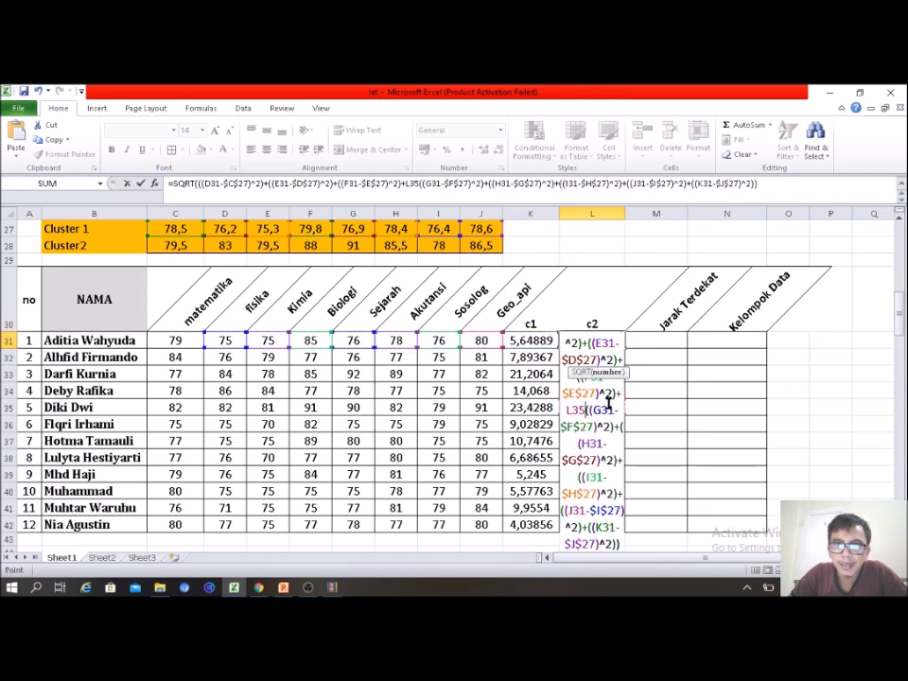
{"action": "key", "text": "Return"}
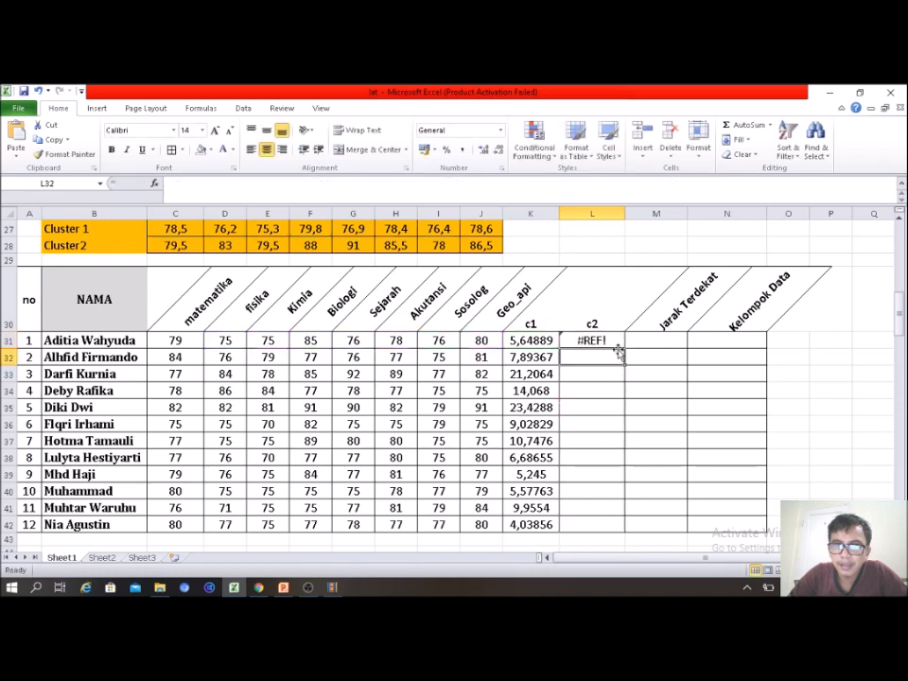
{"action": "left_click", "coordinate": [605, 340]}
{"action": "key", "text": "BackSpace"}
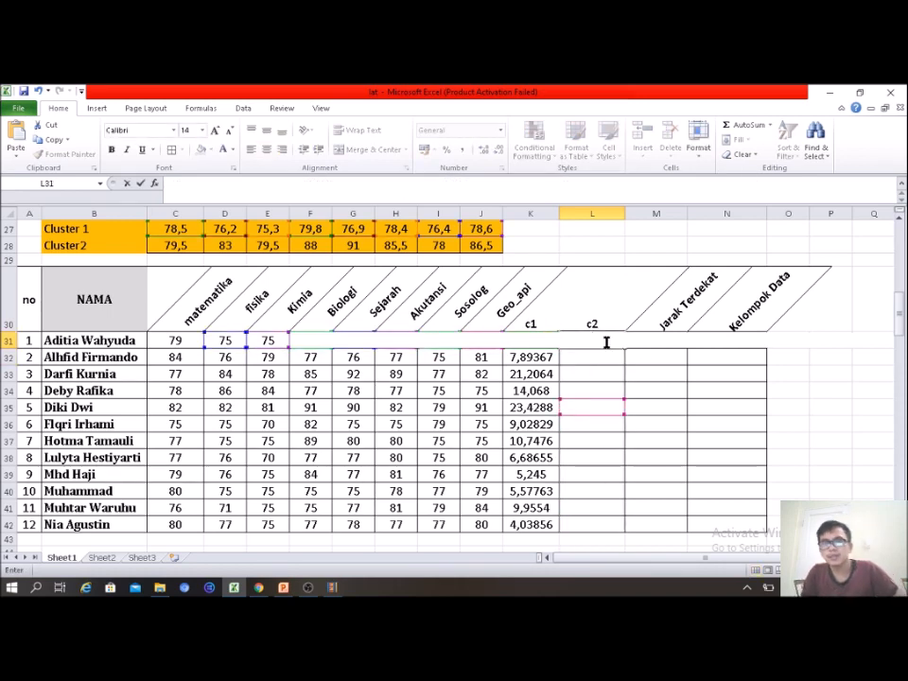
{"action": "left_click", "coordinate": [604, 423]}
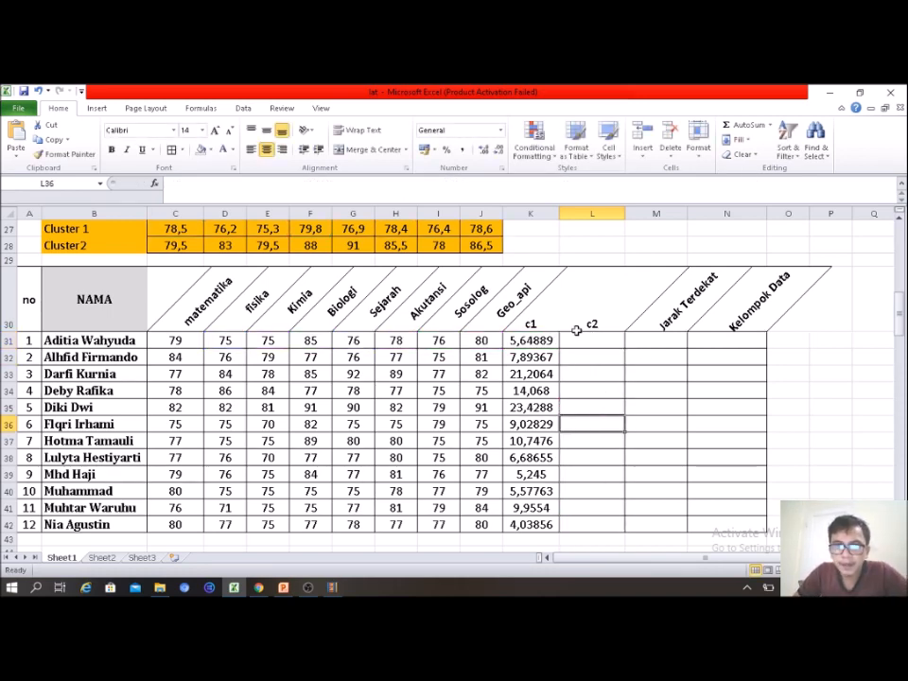
{"action": "left_click", "coordinate": [547, 355]}
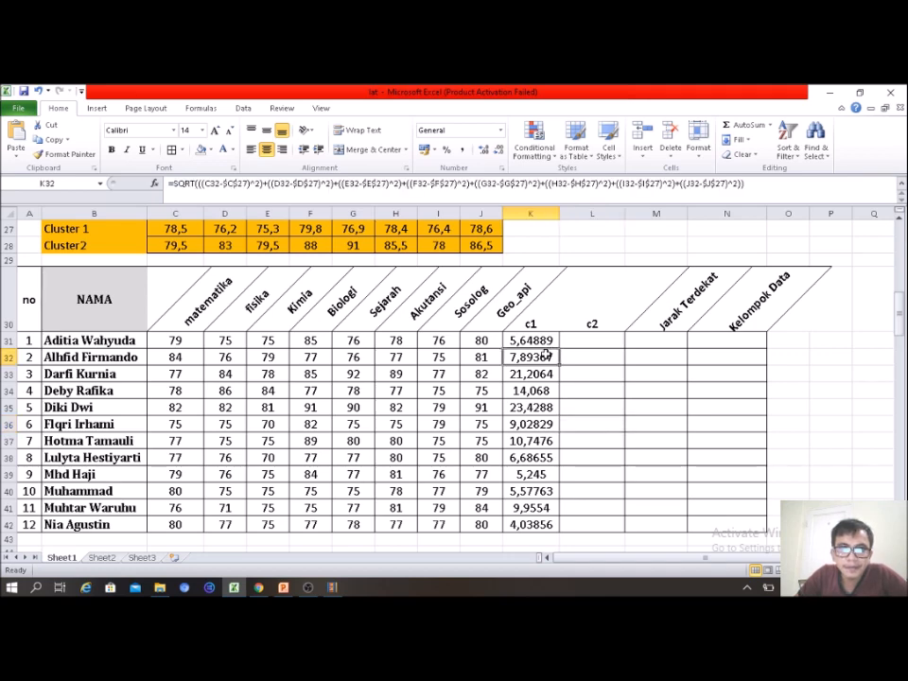
{"action": "double_click", "coordinate": [546, 355]}
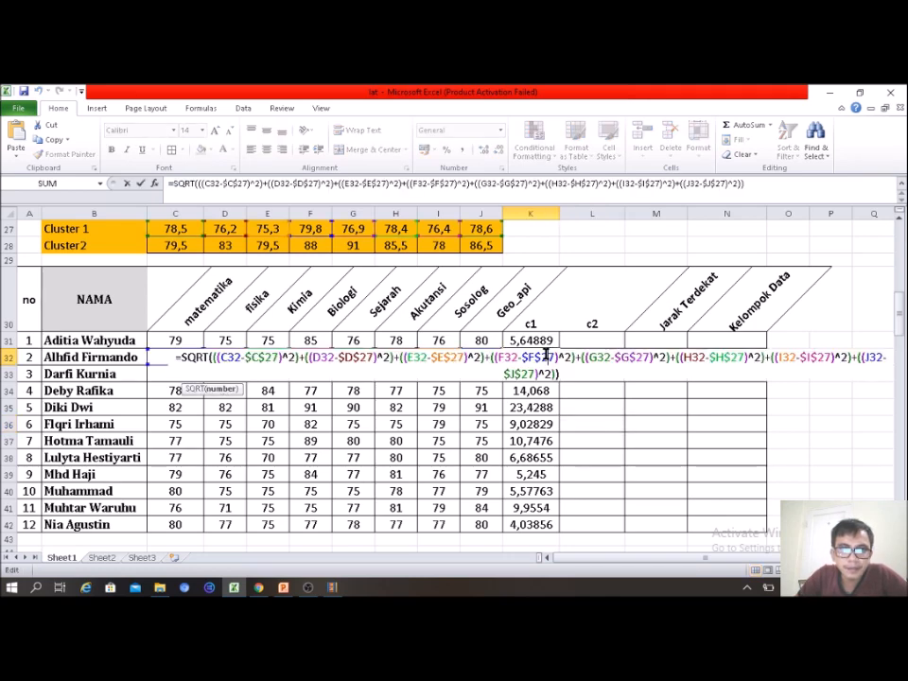
{"action": "key", "text": "Return"}
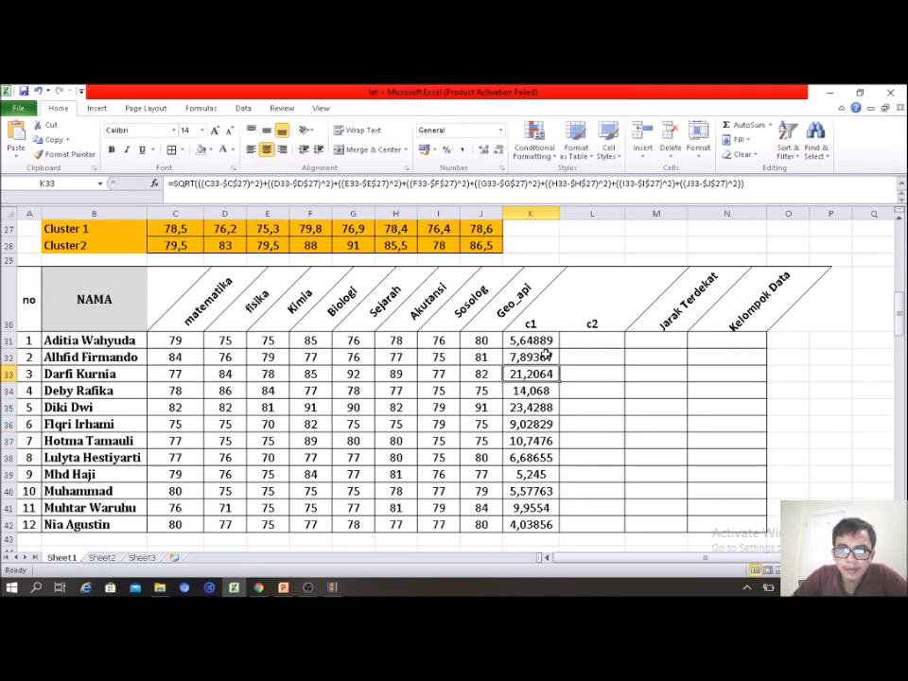
Step: Start the c2 formula in L31 as =sqrt(C31-$C$28, with an absolute reference to the Cluster2 centroid
{"action": "left_click", "coordinate": [599, 338]}
{"action": "type", "text": "=sqr"}
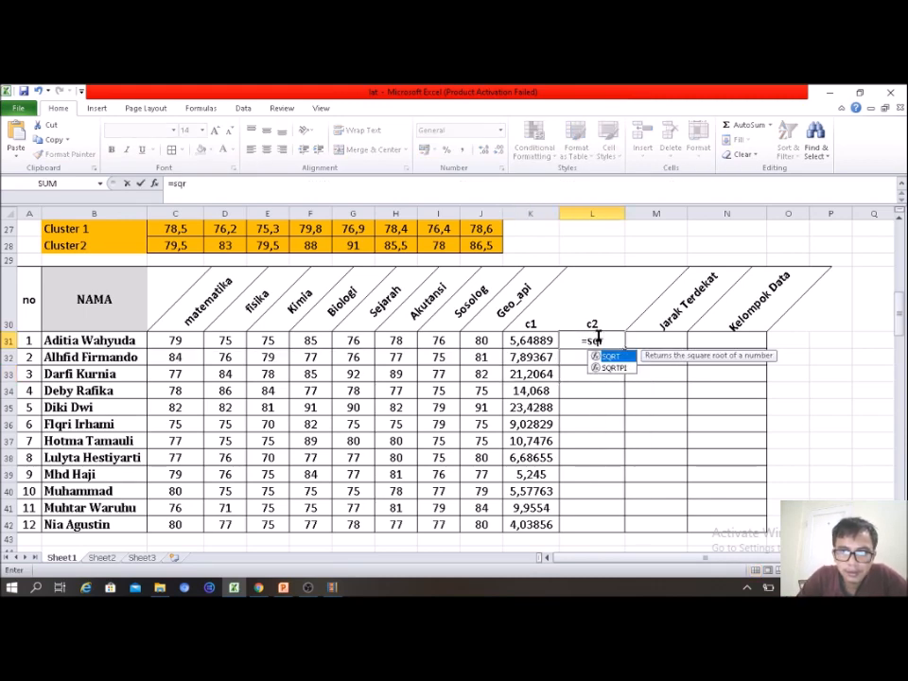
{"action": "type", "text": "t("}
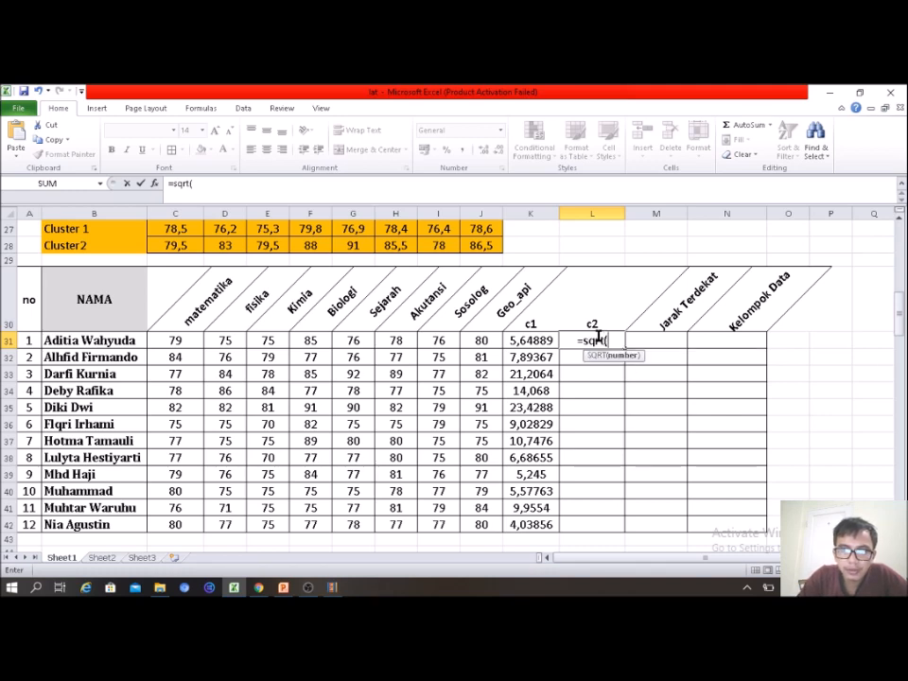
{"action": "left_click", "coordinate": [189, 339]}
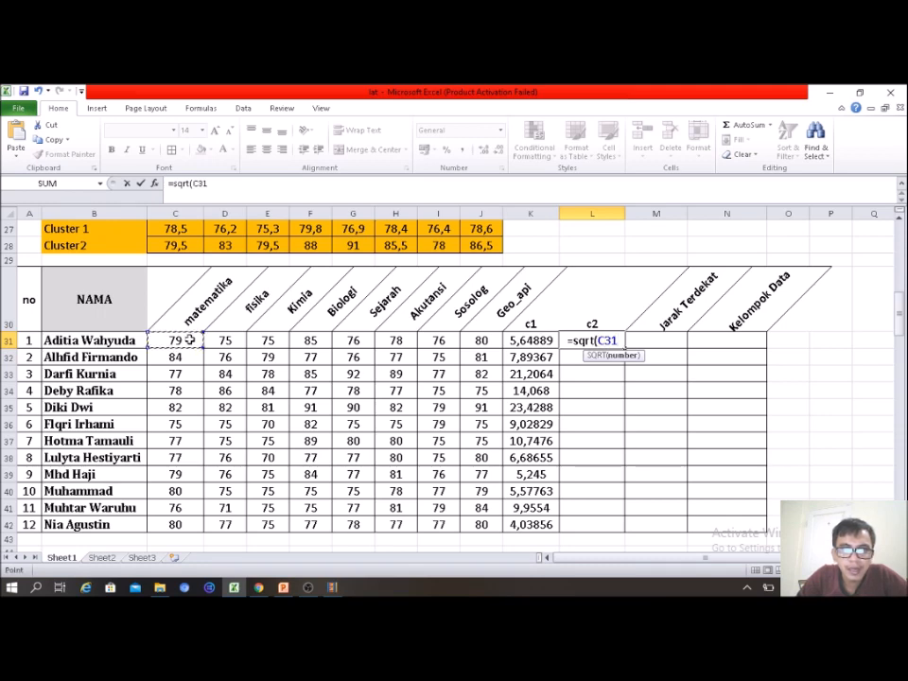
{"action": "type", "text": "-"}
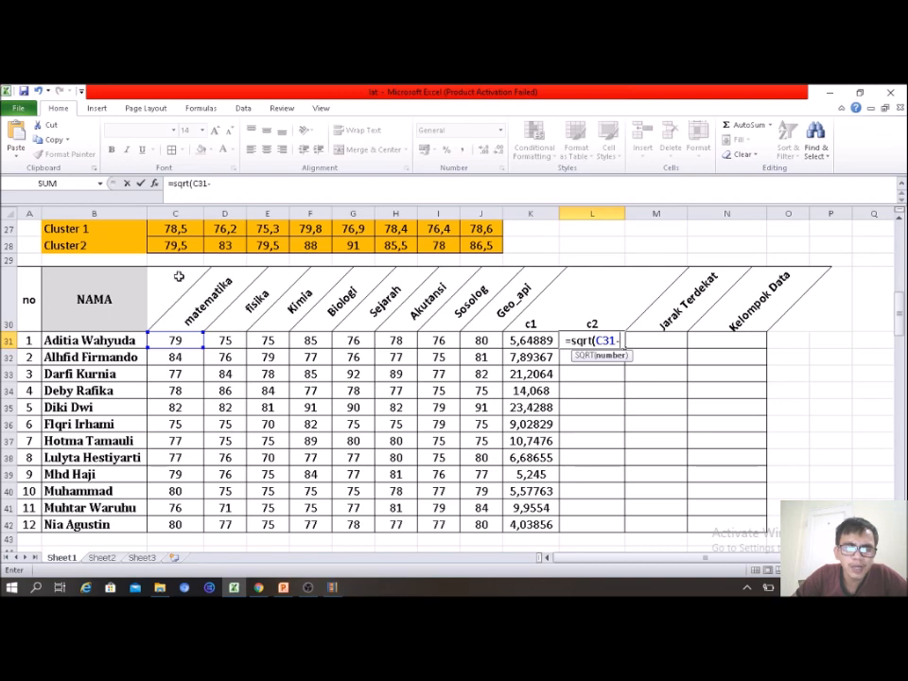
{"action": "left_click", "coordinate": [181, 245]}
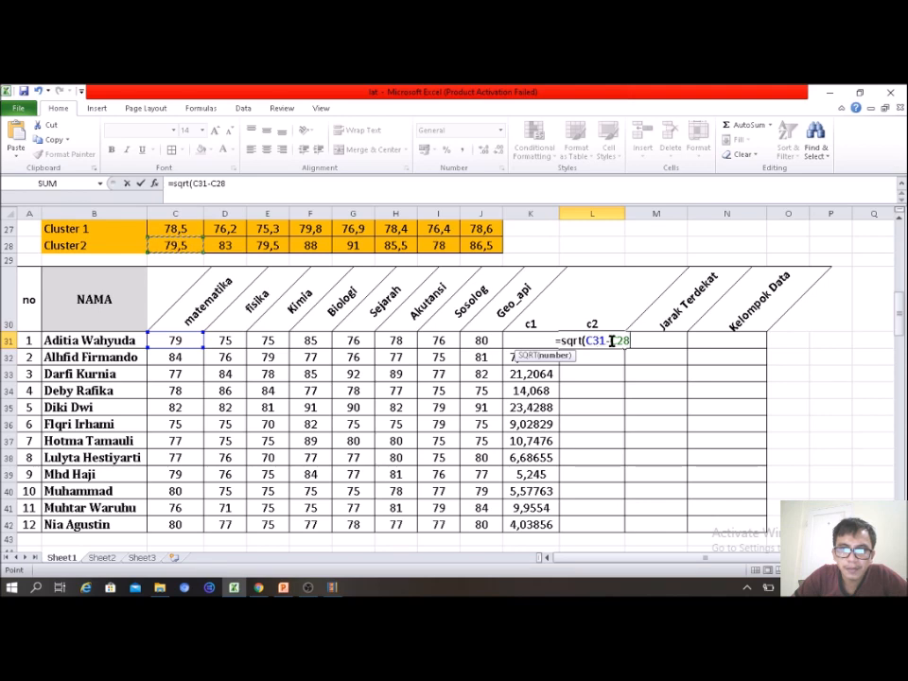
{"action": "left_click", "coordinate": [611, 340]}
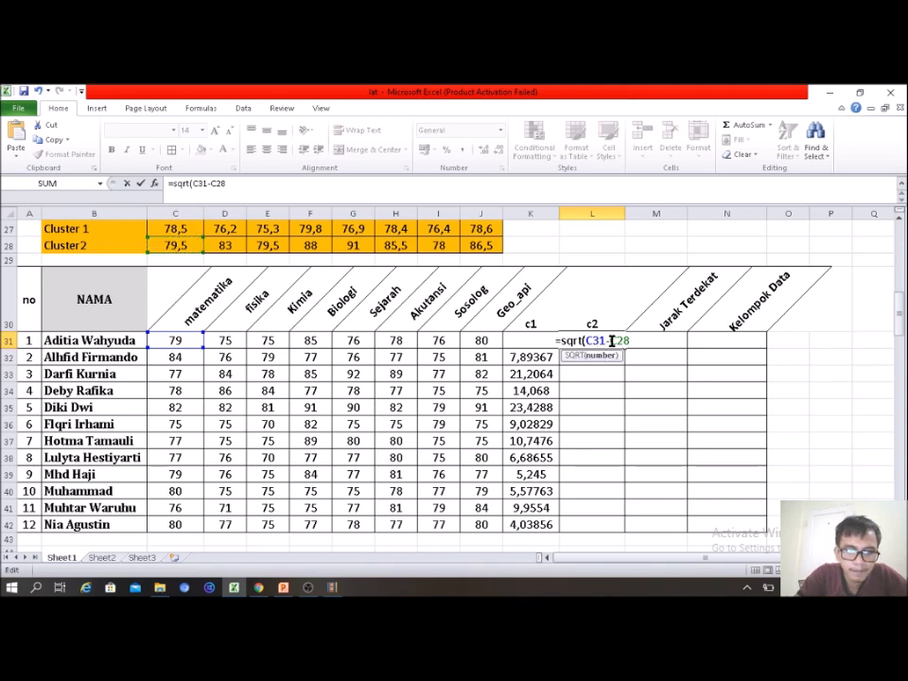
{"action": "type", "text": "$"}
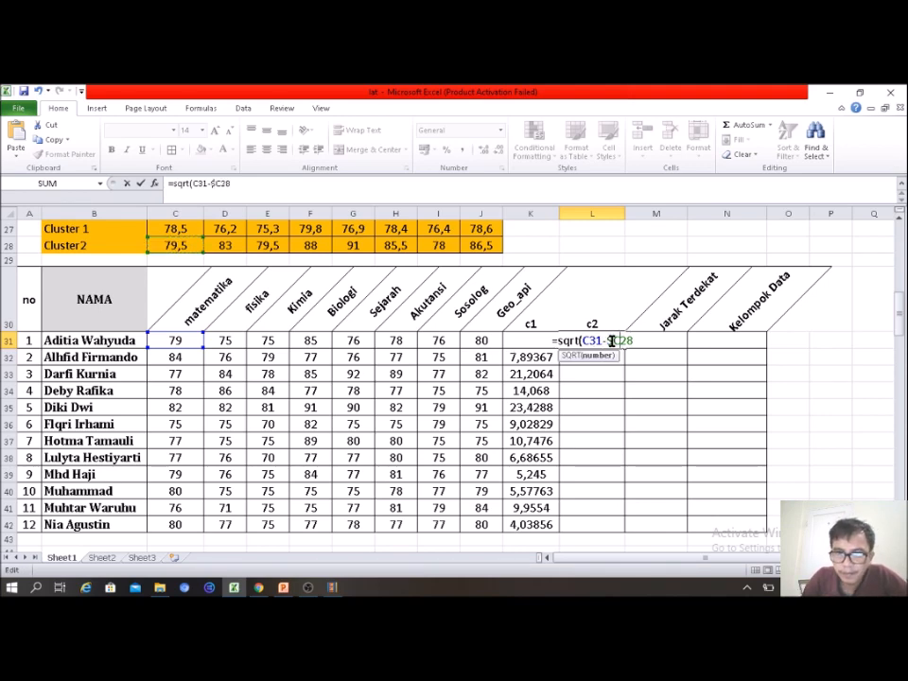
{"action": "key", "text": "Right"}
{"action": "type", "text": "$28"}
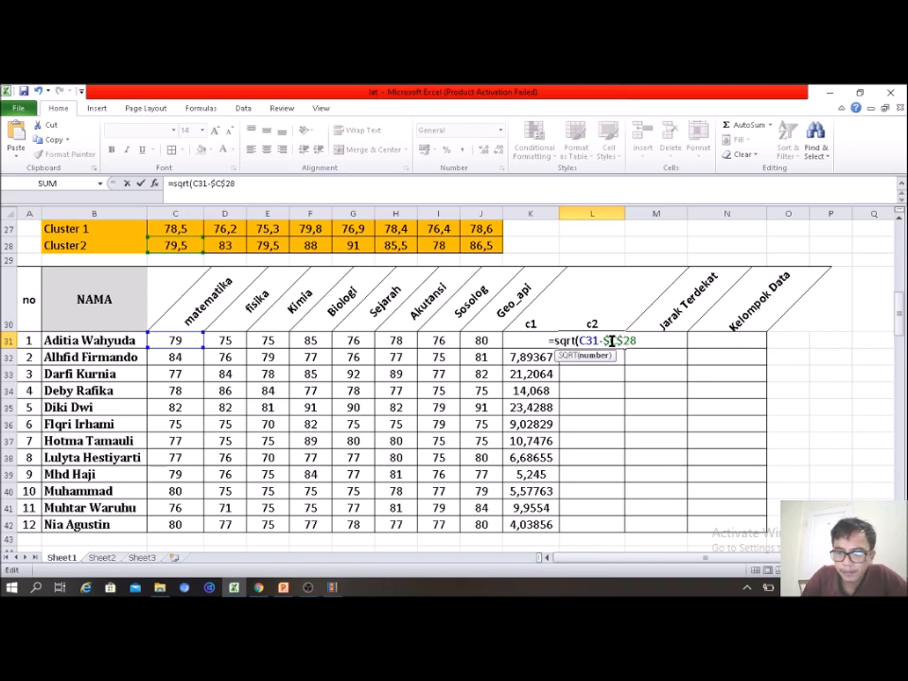
Step: Complete the first squared term in the L31 formula so it reads =sqrt((C31-$C$28)^2)
{"action": "type", "text": ")"}
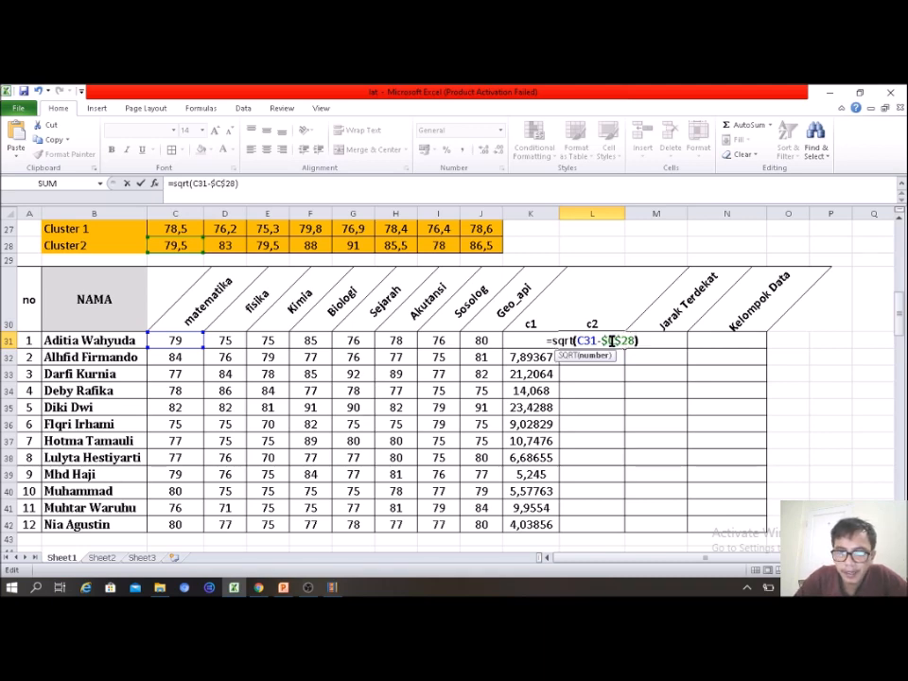
{"action": "type", "text": "^"}
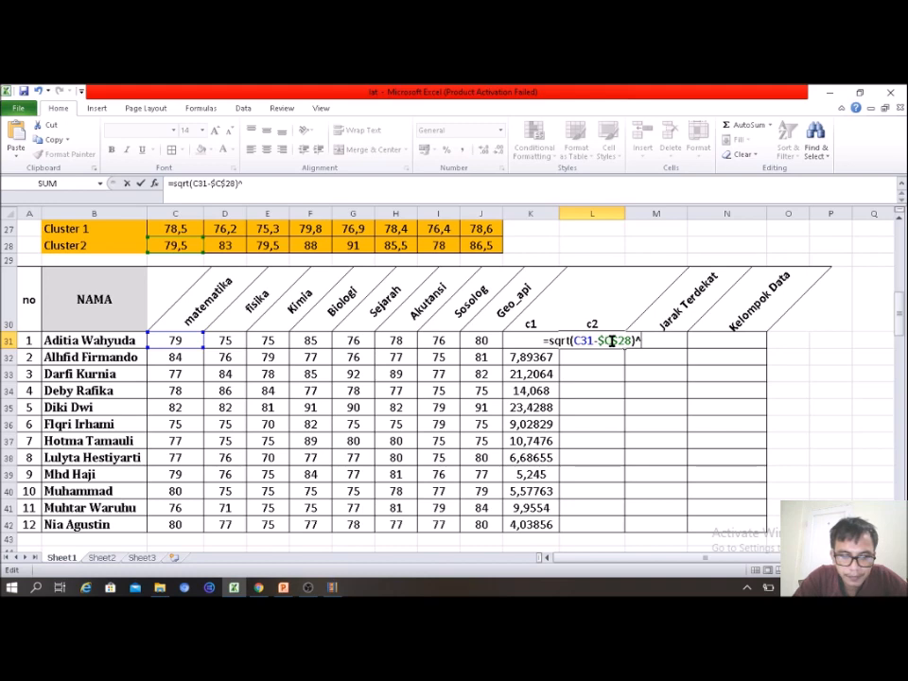
{"action": "type", "text": "2)"}
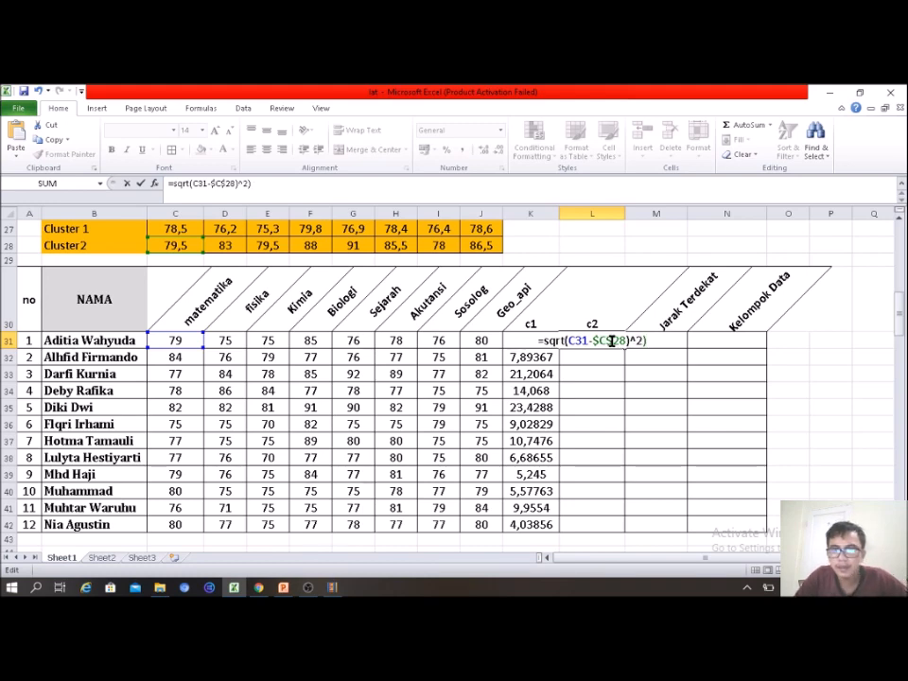
{"action": "left_click", "coordinate": [611, 340]}
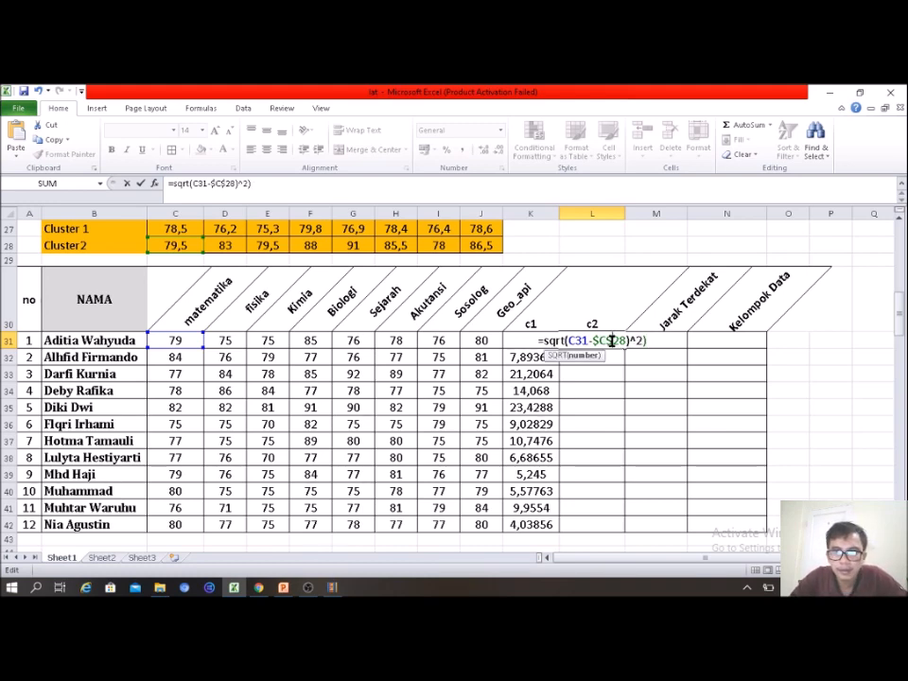
{"action": "left_click", "coordinate": [649, 342]}
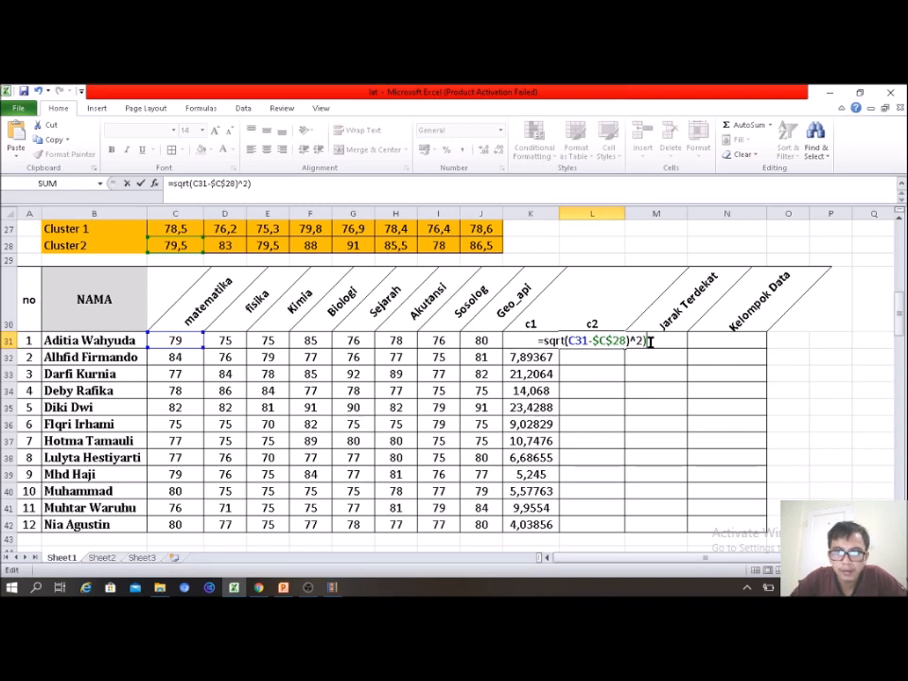
{"action": "left_click", "coordinate": [565, 341]}
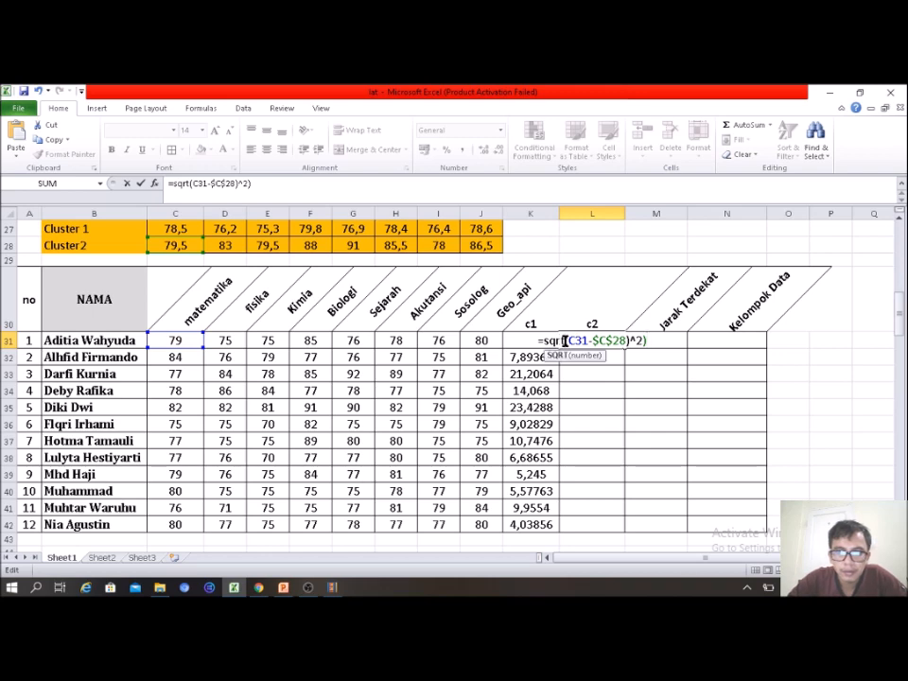
{"action": "type", "text": "("}
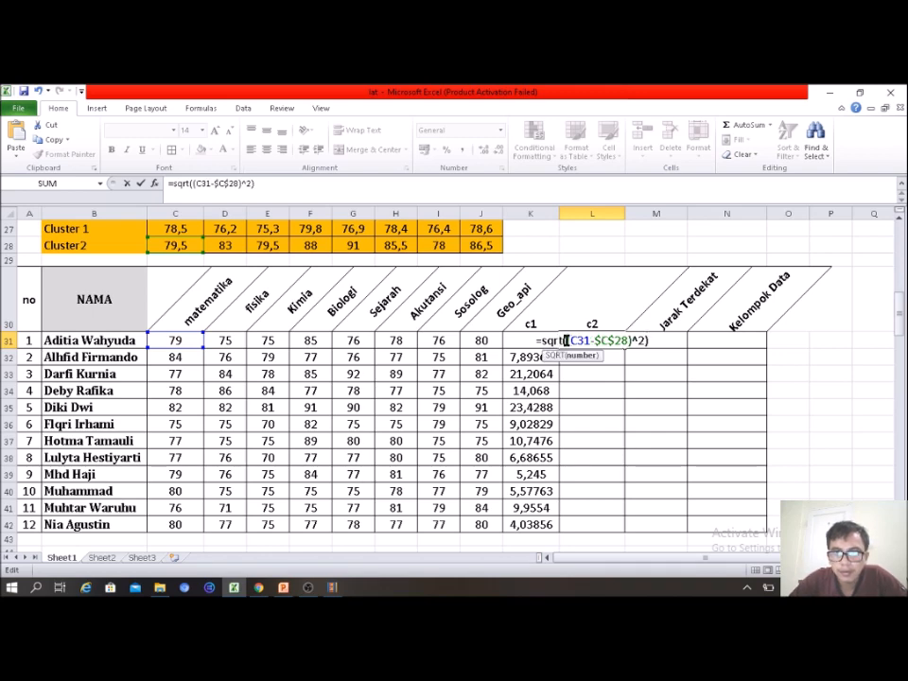
Step: Copy the squared term in L31 and append it adapted to column D as +((d31-$d$28)^2)
{"action": "left_click_drag", "start_coordinate": [564, 341], "coordinate": [659, 341]}
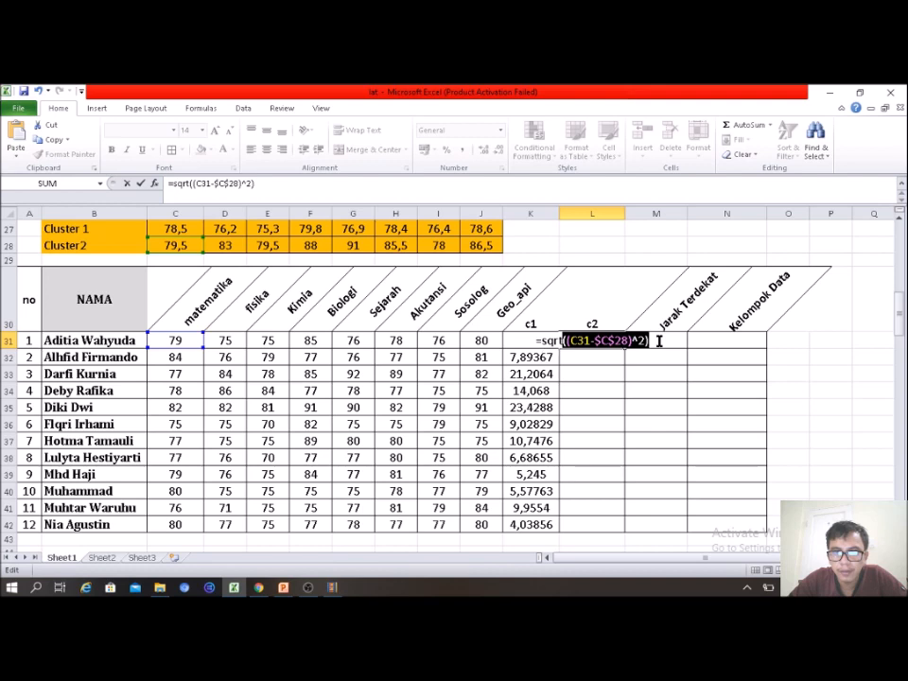
{"action": "left_click", "coordinate": [659, 341]}
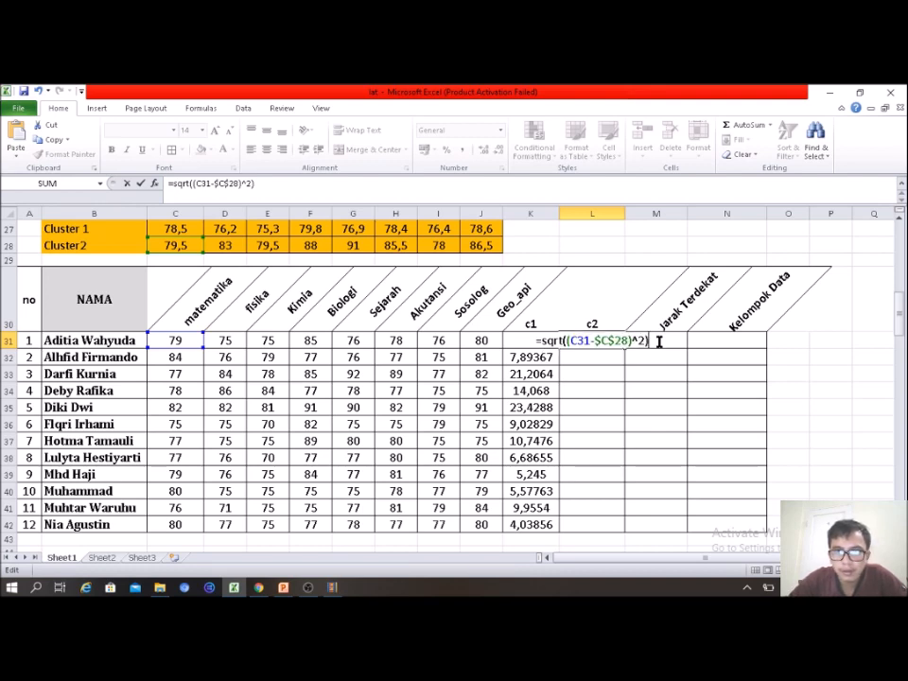
{"action": "type", "text": "+"}
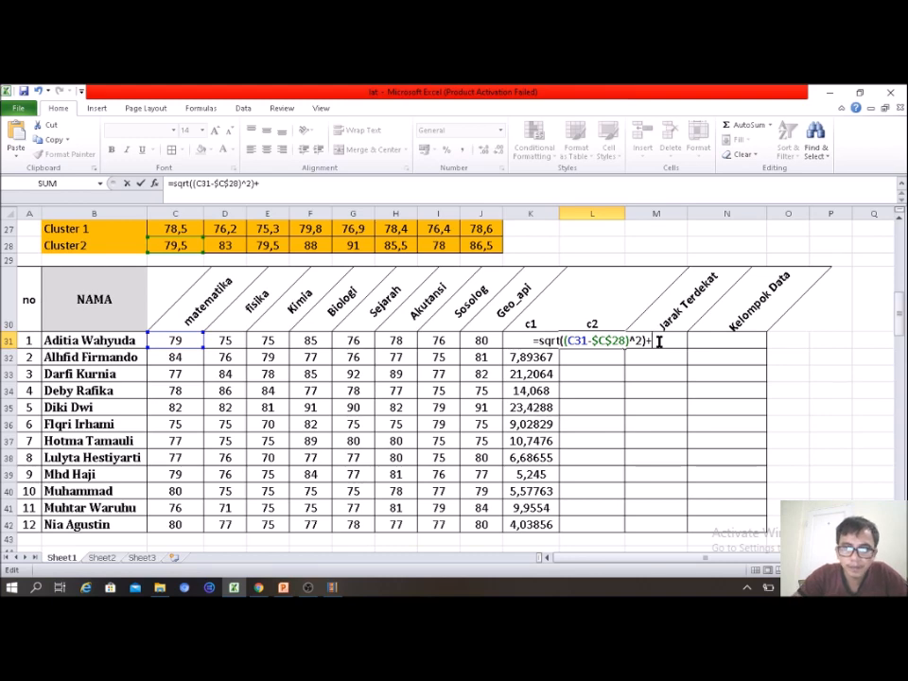
{"action": "key", "text": "ctrl+v"}
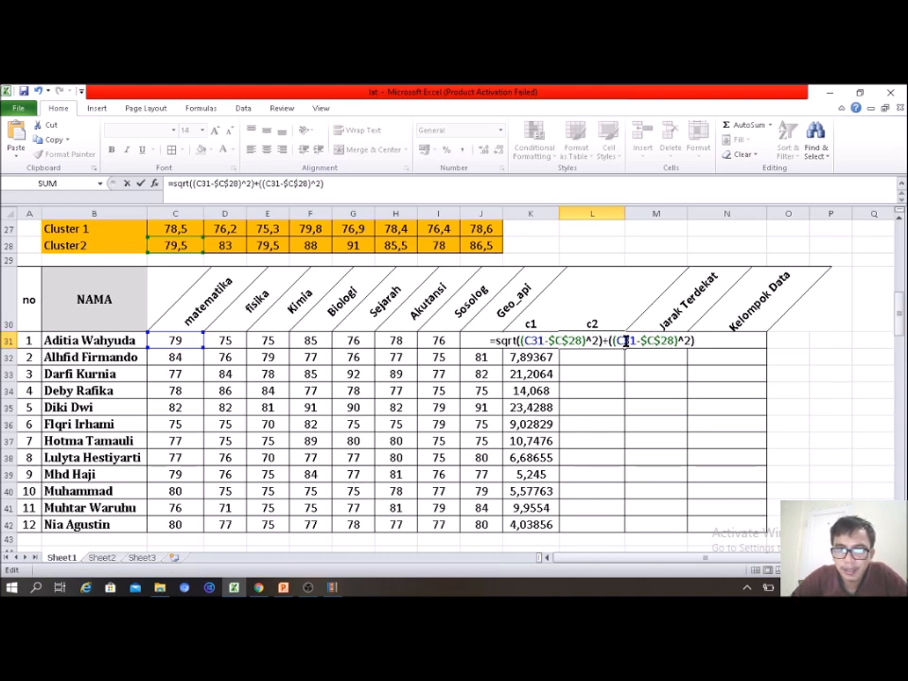
{"action": "left_click", "coordinate": [623, 340]}
{"action": "key", "text": "BackSpace"}
{"action": "type", "text": "d"}
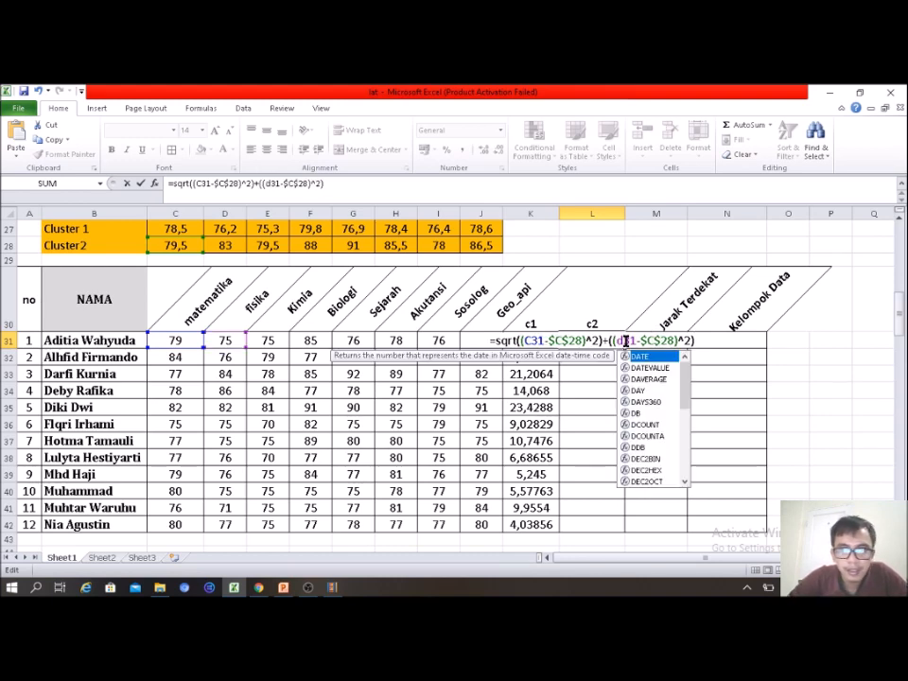
{"action": "left_click", "coordinate": [648, 340]}
{"action": "key", "text": "BackSpace"}
{"action": "type", "text": "d"}
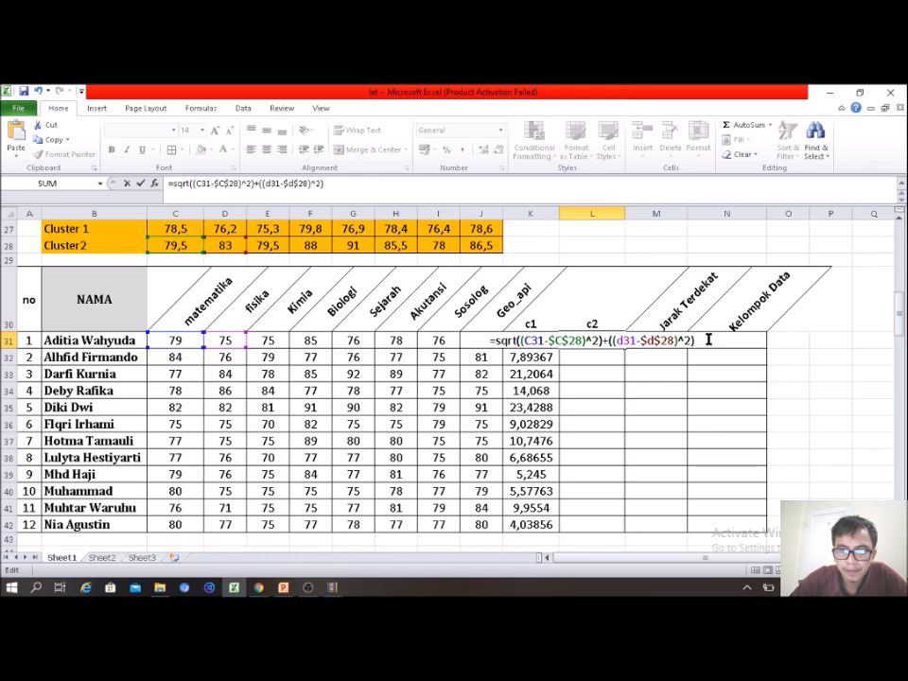
Step: Append the column E term +((e31-$e$28)^2) to the L31 formula, adapted from the copied term
{"action": "type", "text": "+"}
{"action": "type", "text": "((C31-$C$28)^2)"}
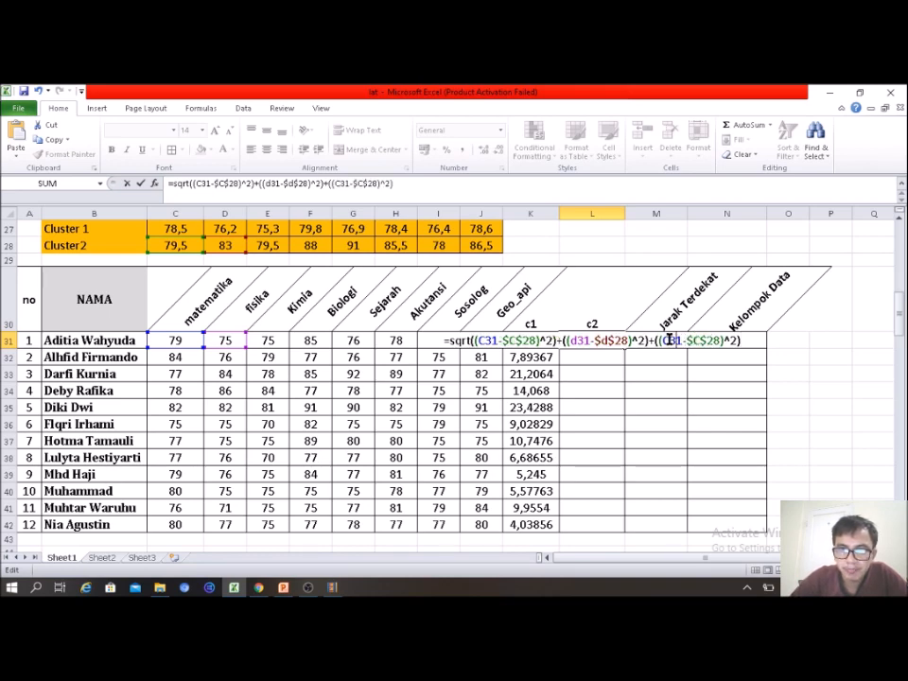
{"action": "left_click", "coordinate": [668, 340]}
{"action": "key", "text": "BackSpace"}
{"action": "type", "text": "e"}
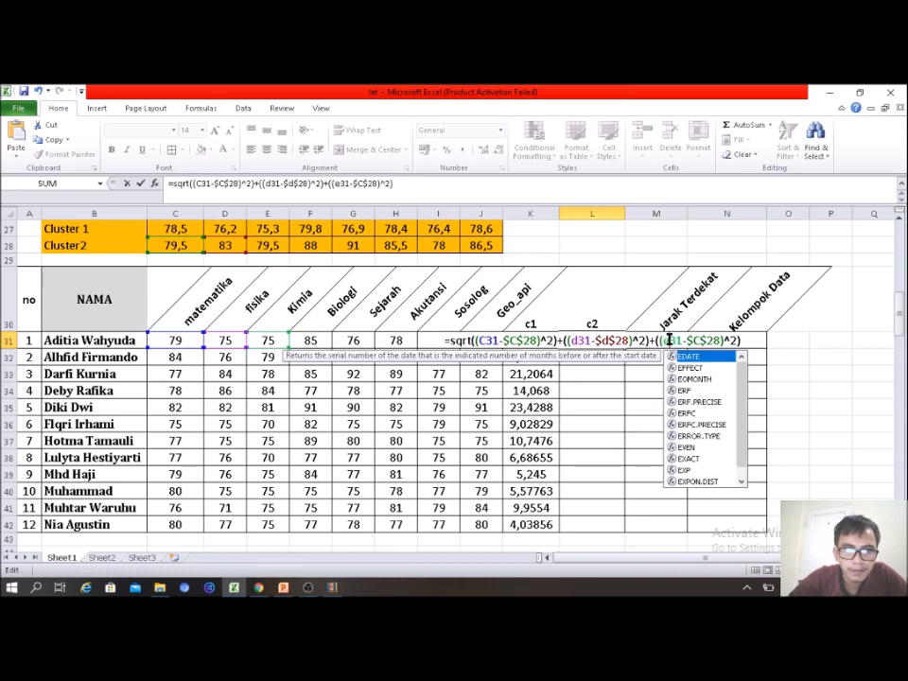
{"action": "left_click", "coordinate": [699, 340]}
{"action": "key", "text": "BackSpace"}
{"action": "type", "text": "e"}
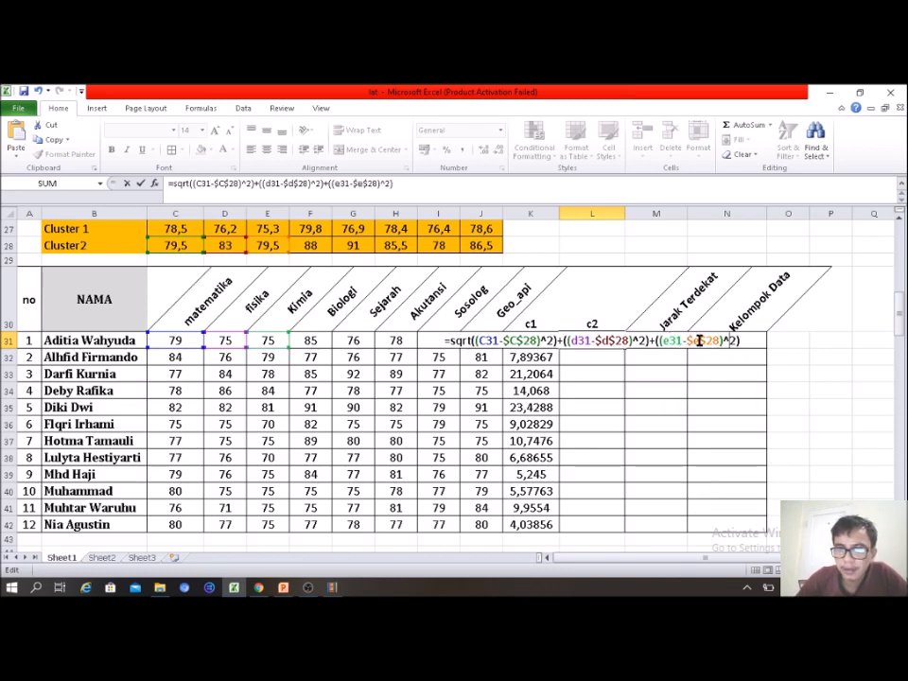
Step: Extend the L31 formula with the column F term +((f31-$f$28)^2) from the copied term
{"action": "type", "text": "+"}
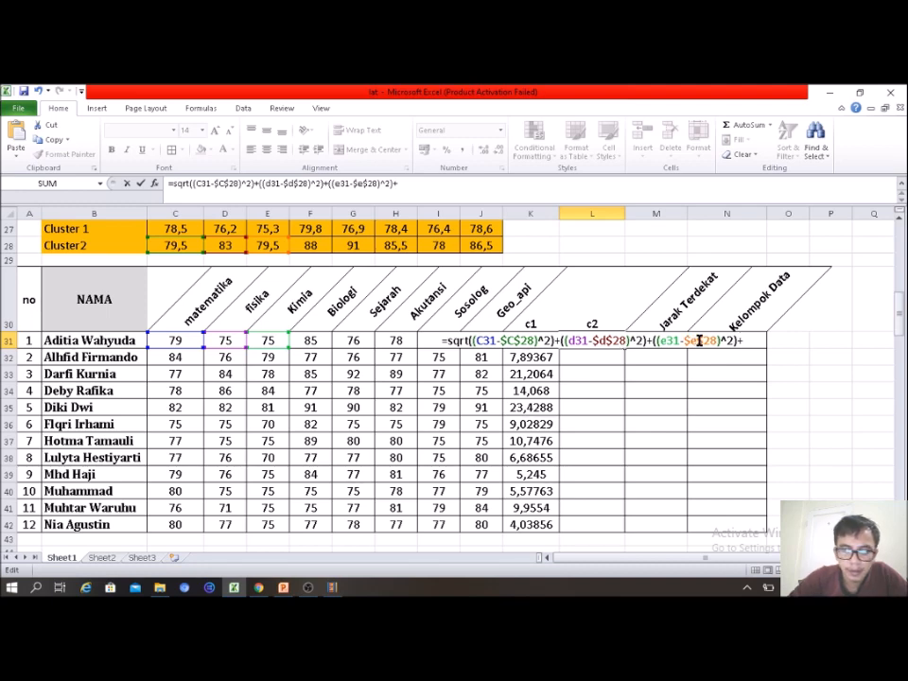
{"action": "type", "text": "((C31-$C$28)^2)"}
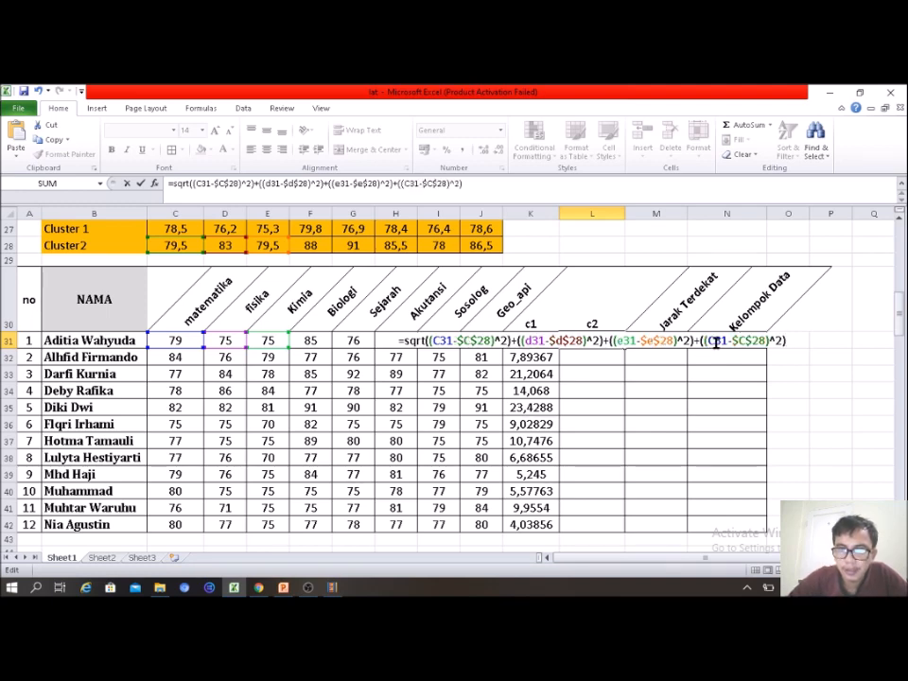
{"action": "left_click", "coordinate": [716, 341]}
{"action": "key", "text": "BackSpace"}
{"action": "type", "text": "f"}
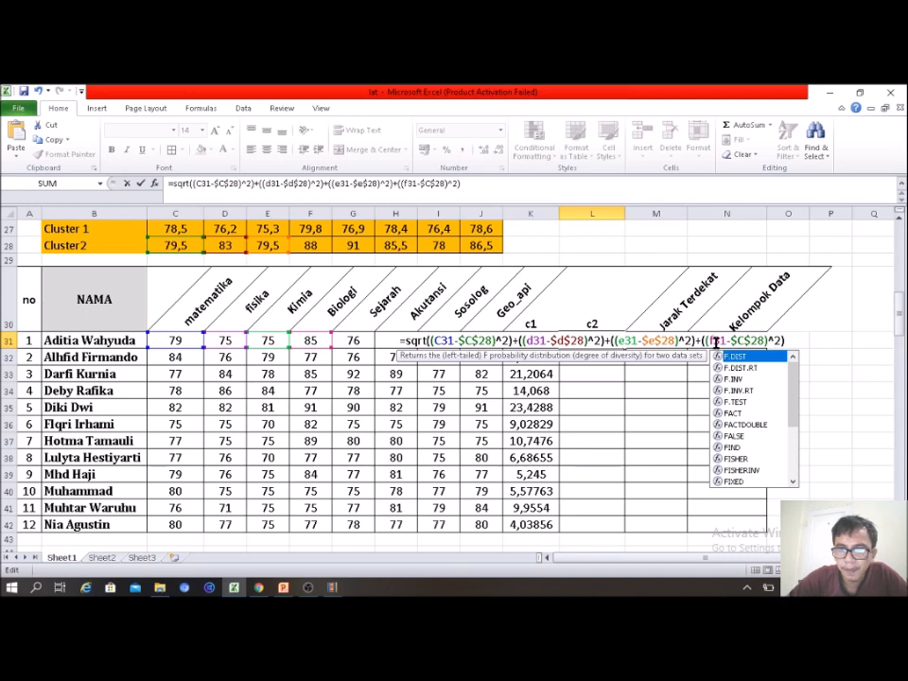
{"action": "left_click", "coordinate": [739, 342]}
{"action": "key", "text": "BackSpace"}
{"action": "type", "text": "f"}
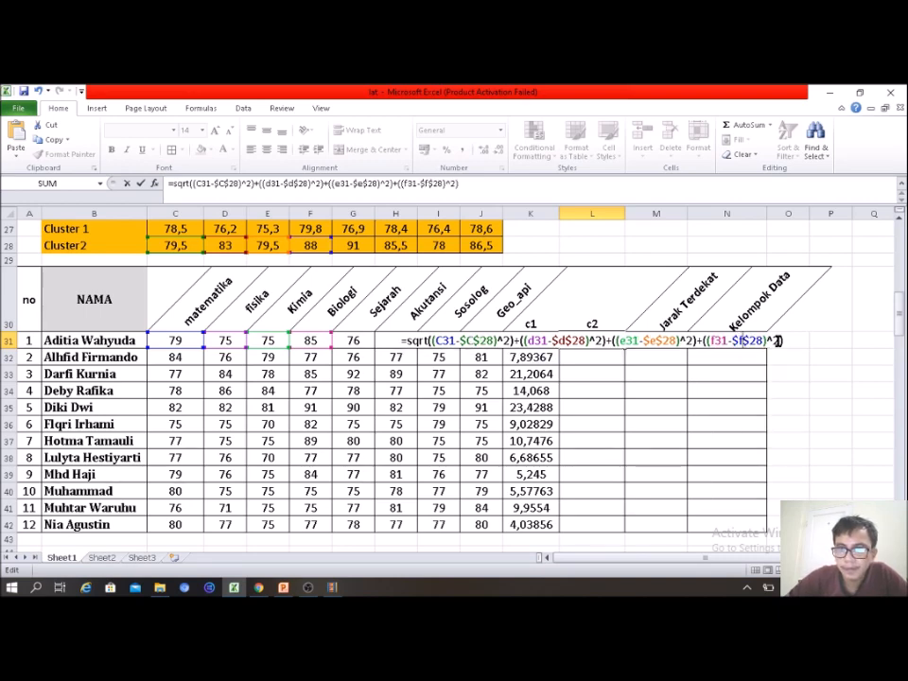
Step: Add the column G term +((g31-$g$28)^2) to the L31 formula by adapting the copied term
{"action": "type", "text": "+"}
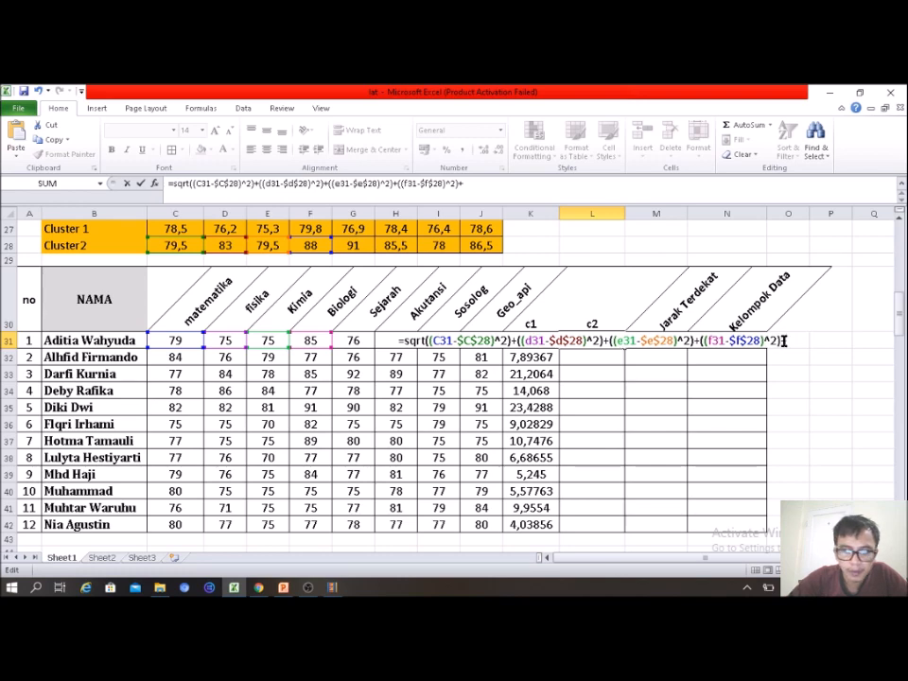
{"action": "type", "text": "((C31-$C$28)^2)"}
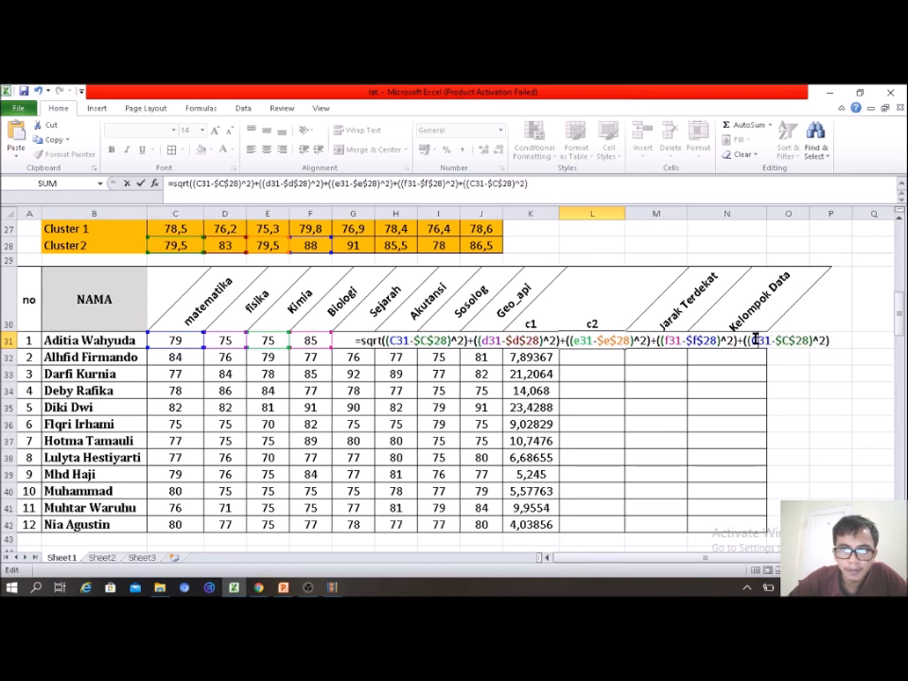
{"action": "left_click", "coordinate": [755, 339]}
{"action": "key", "text": "BackSpace"}
{"action": "type", "text": "g"}
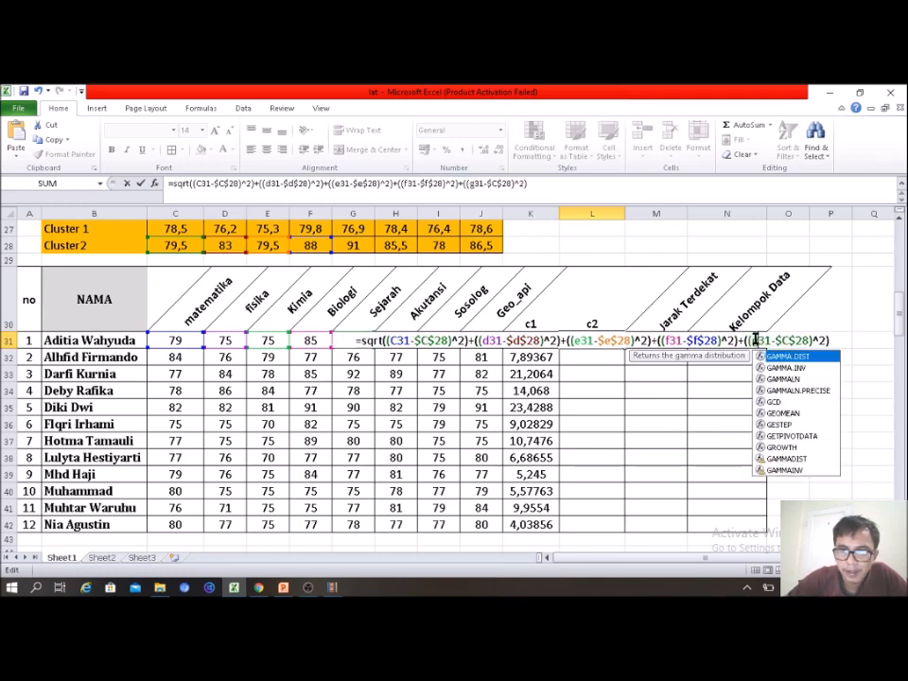
{"action": "left_click", "coordinate": [788, 342]}
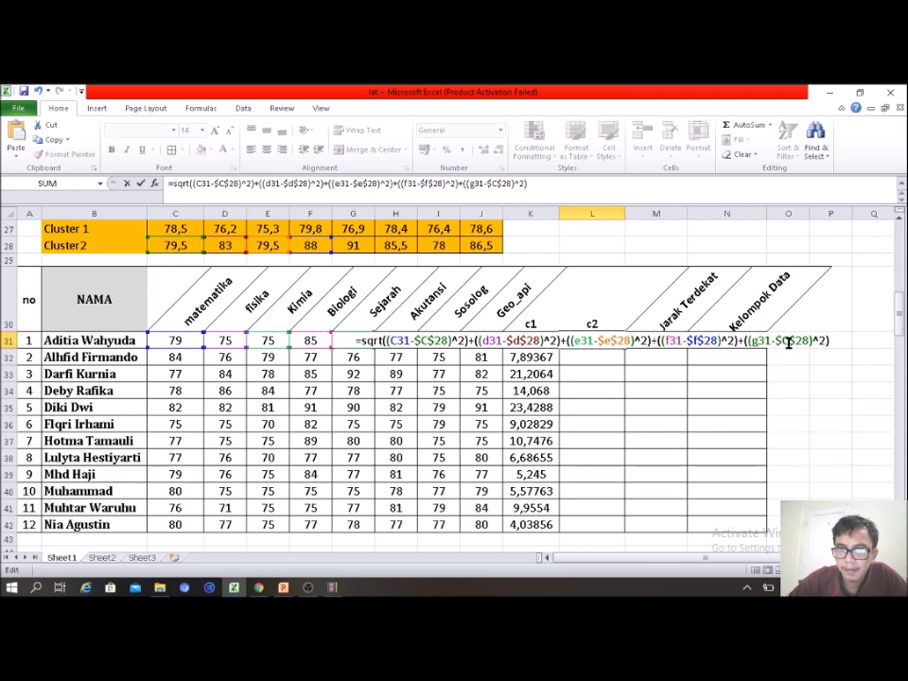
{"action": "key", "text": "BackSpace"}
{"action": "type", "text": "g"}
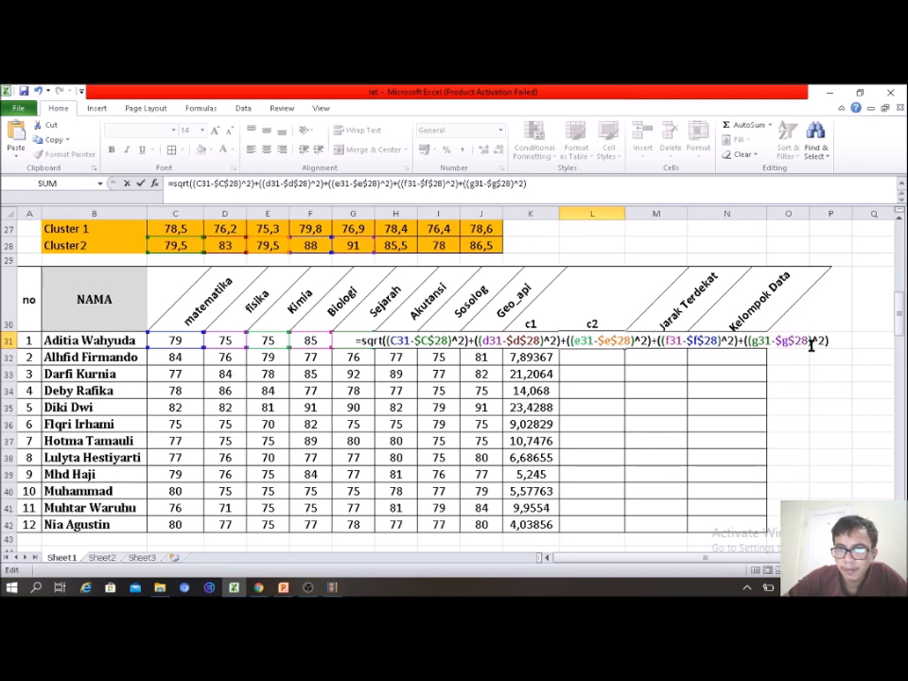
Step: Append the column H term +((h31-$h$28)^2) to the L31 formula, adapted from the copied term
{"action": "left_click", "coordinate": [829, 340]}
{"action": "type", "text": "+"}
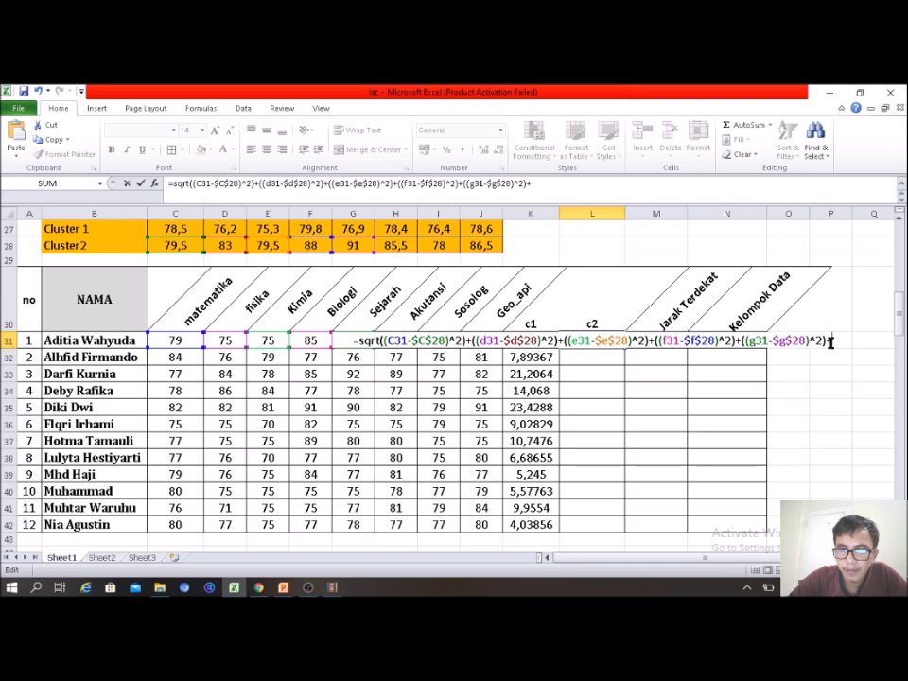
{"action": "type", "text": "((C31-$C$28)^2)"}
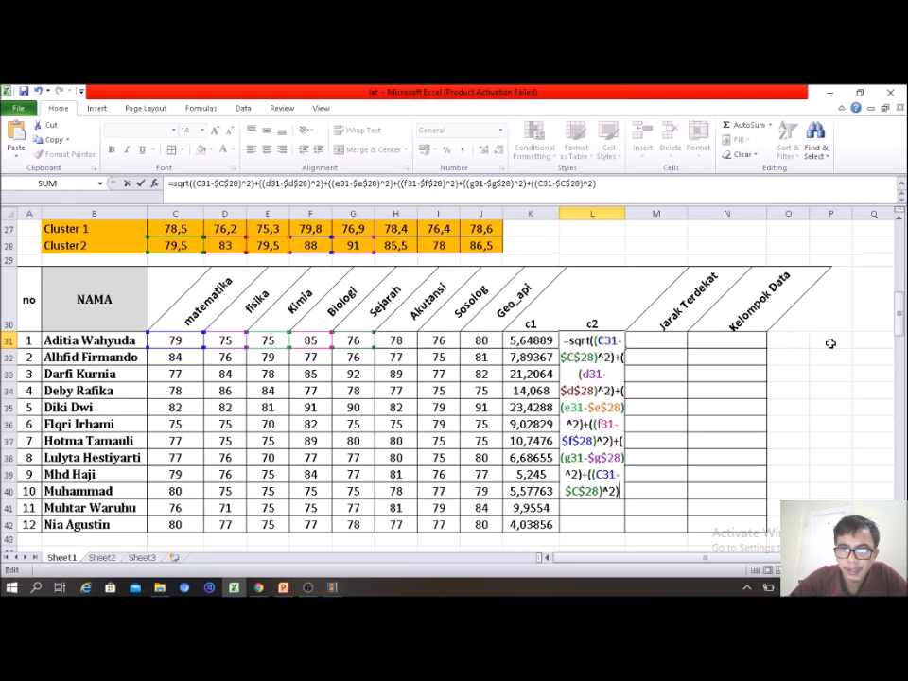
{"action": "left_click", "coordinate": [602, 474]}
{"action": "key", "text": "BackSpace"}
{"action": "type", "text": "h"}
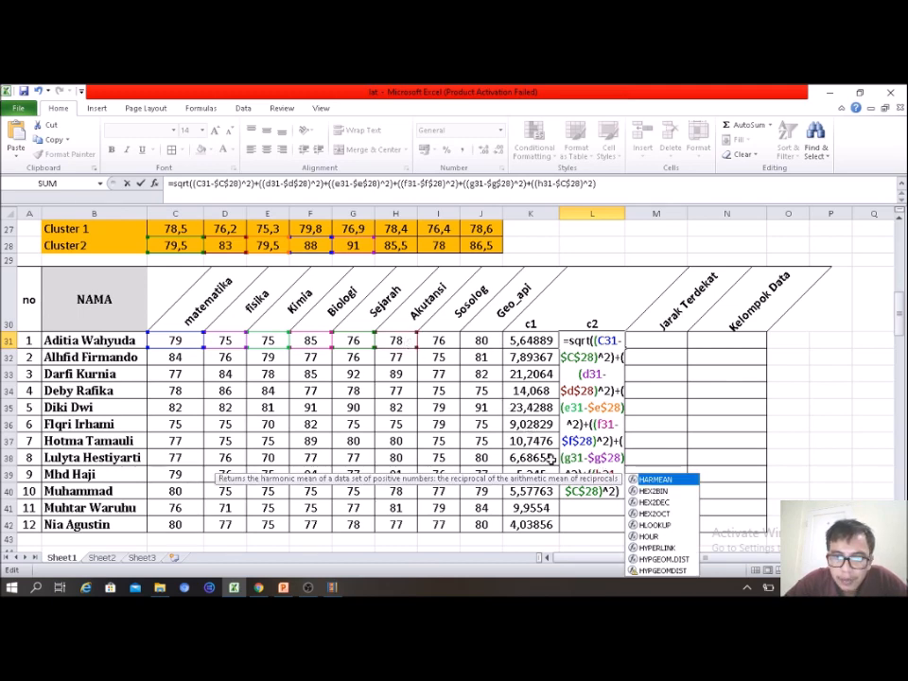
{"action": "left_click", "coordinate": [579, 491]}
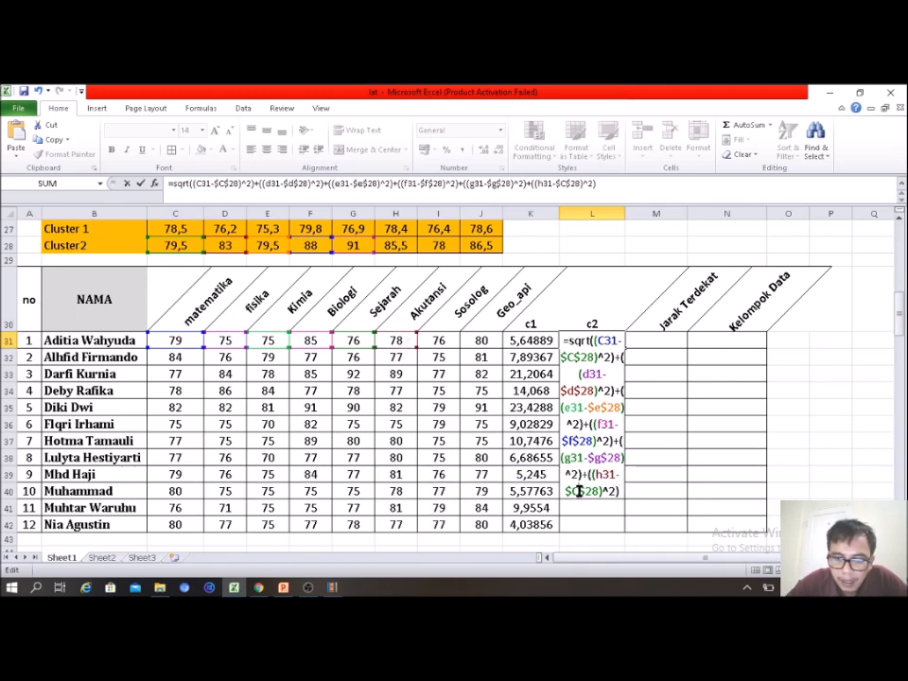
{"action": "key", "text": "BackSpace"}
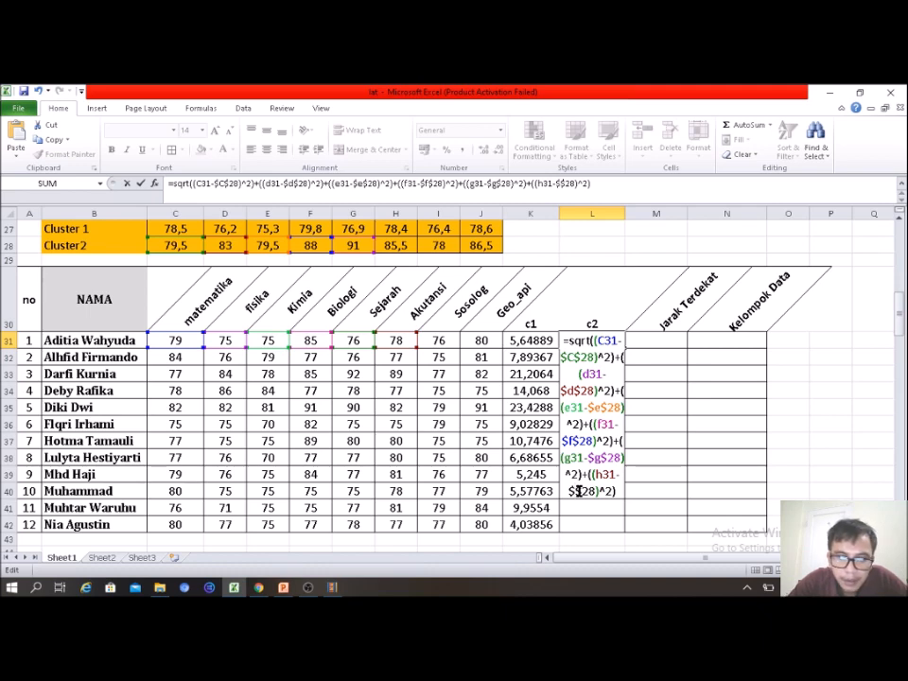
{"action": "type", "text": "h$28)^2)"}
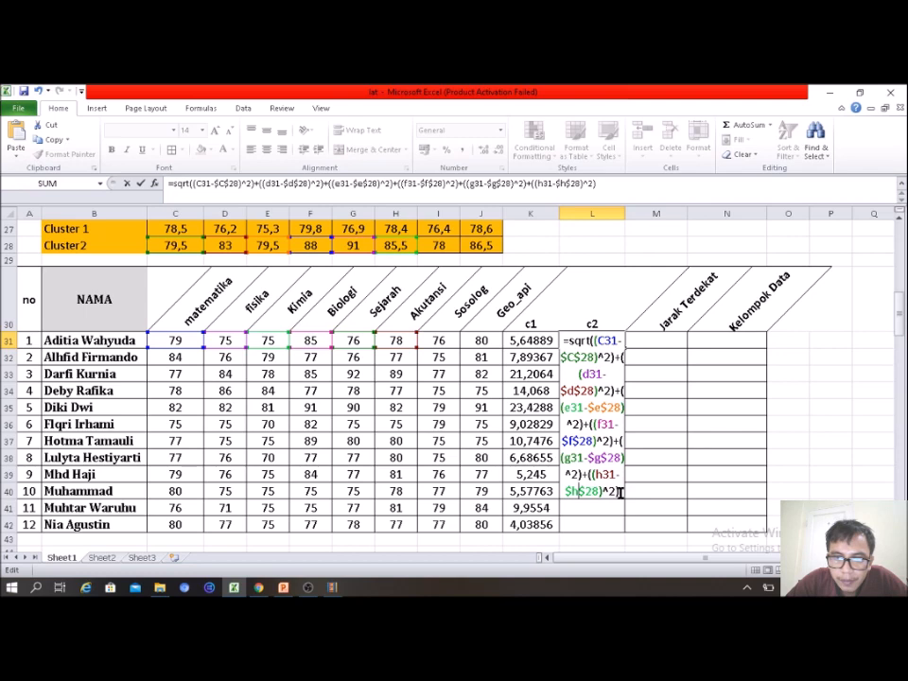
Step: Extend the L31 formula with the column I term +((i31-$i$28)^2) from the copied term
{"action": "type", "text": "+((C31-$C$28)^2)"}
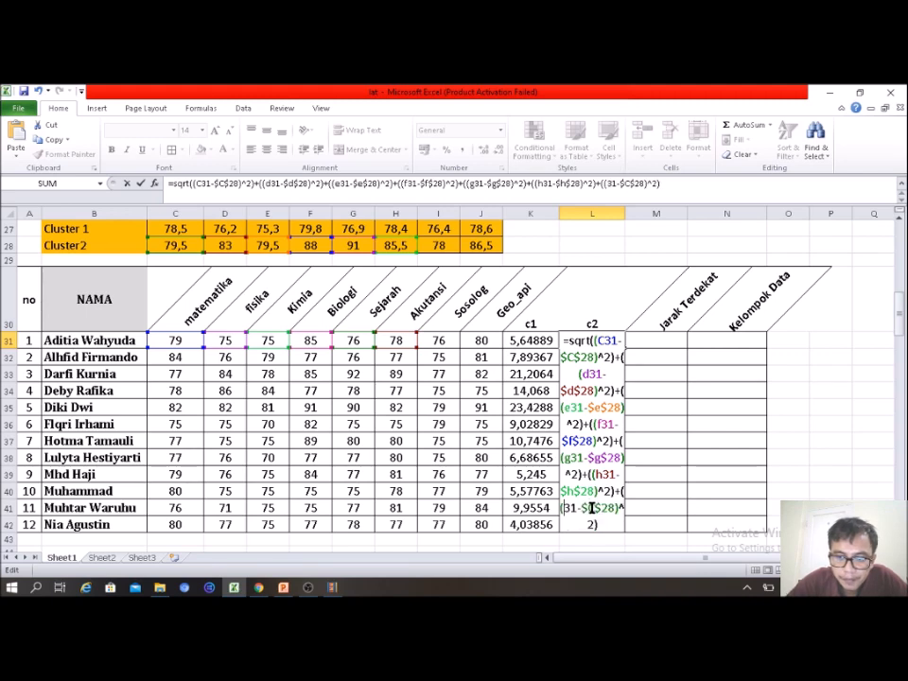
{"action": "type", "text": "i"}
{"action": "left_click", "coordinate": [599, 509]}
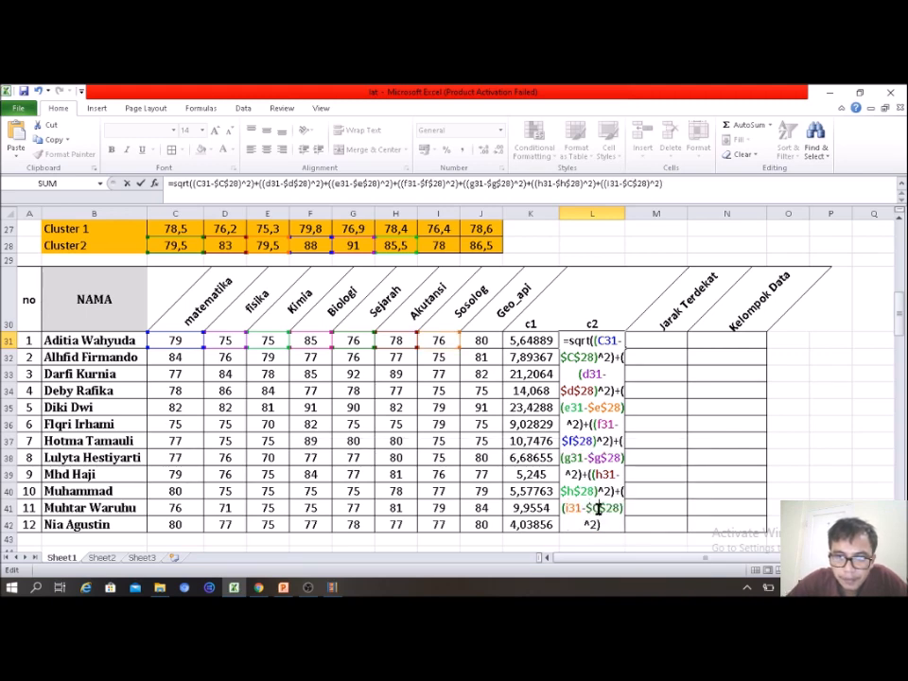
{"action": "key", "text": "Delete"}
{"action": "type", "text": "i"}
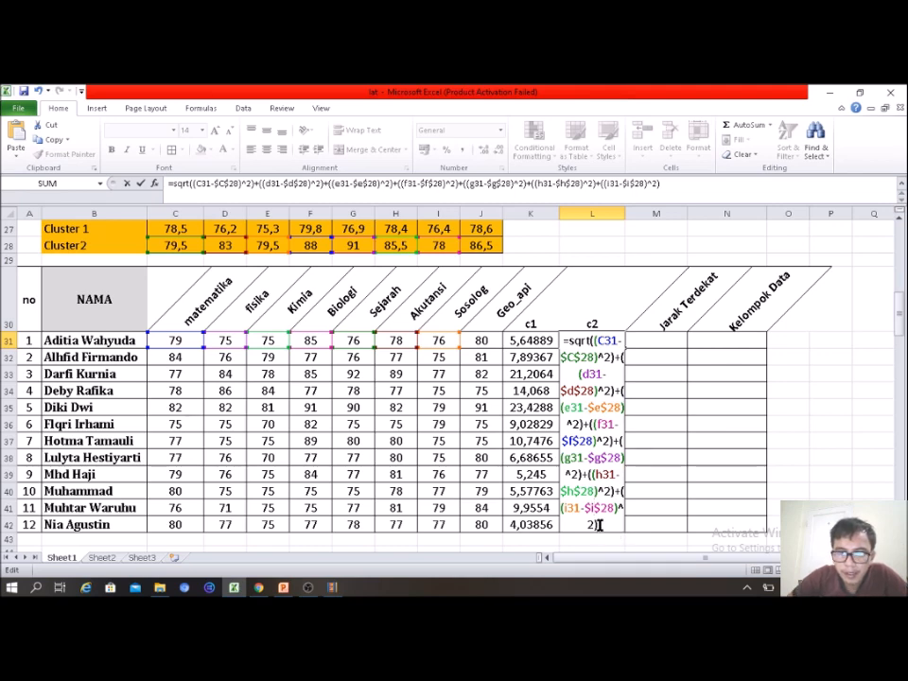
Step: Append the column J term +((j31-$j$28)^2) to the L31 formula, adapted from the copied term
{"action": "type", "text": "+"}
{"action": "type", "text": "((C31-$C$28)^2)"}
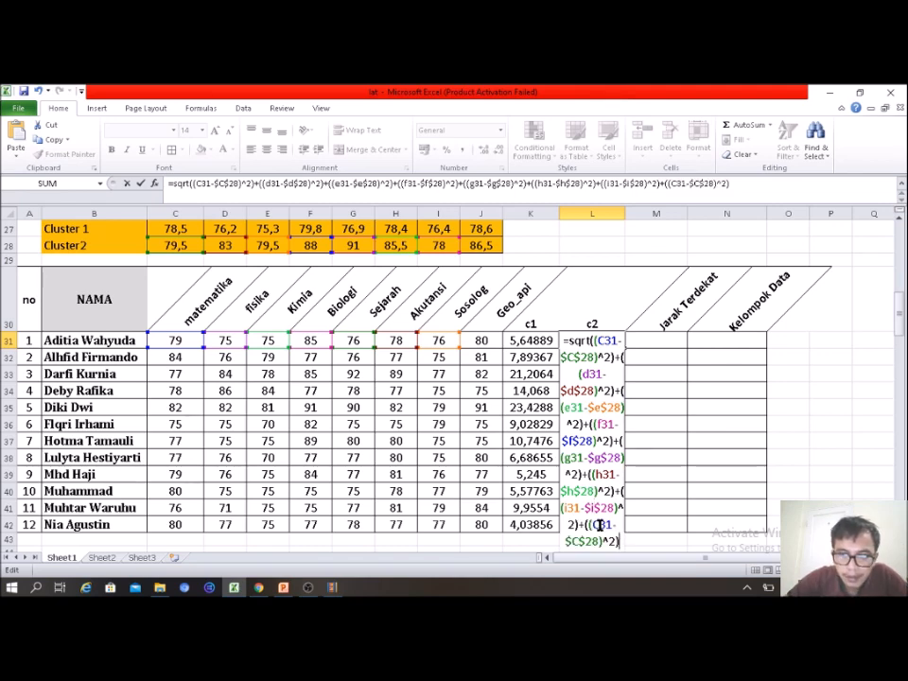
{"action": "left_click", "coordinate": [598, 525]}
{"action": "key", "text": "BackSpace"}
{"action": "type", "text": "j"}
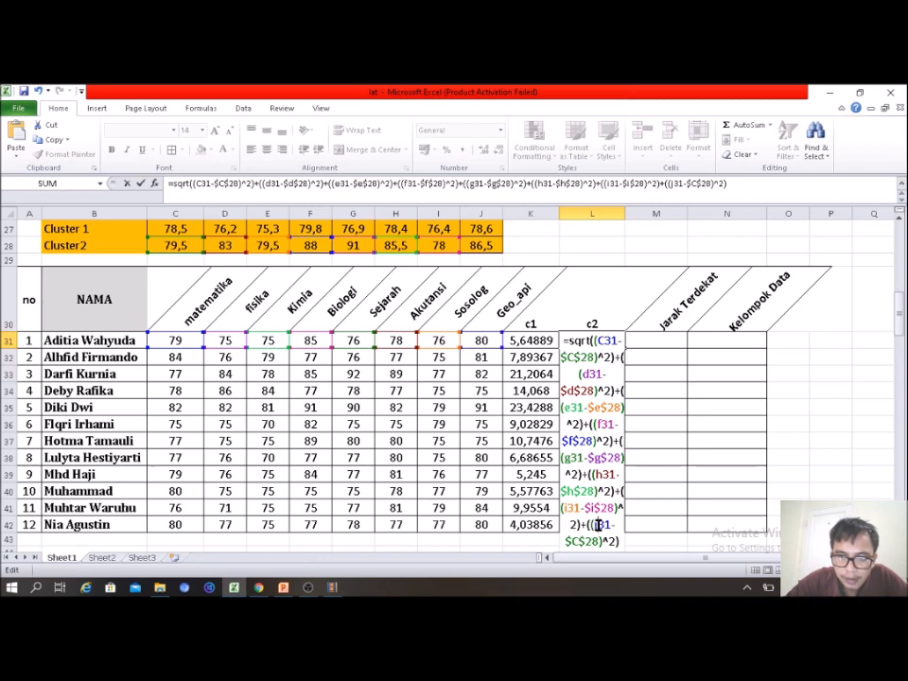
{"action": "left_click", "coordinate": [577, 538]}
{"action": "key", "text": "BackSpace"}
{"action": "type", "text": "j"}
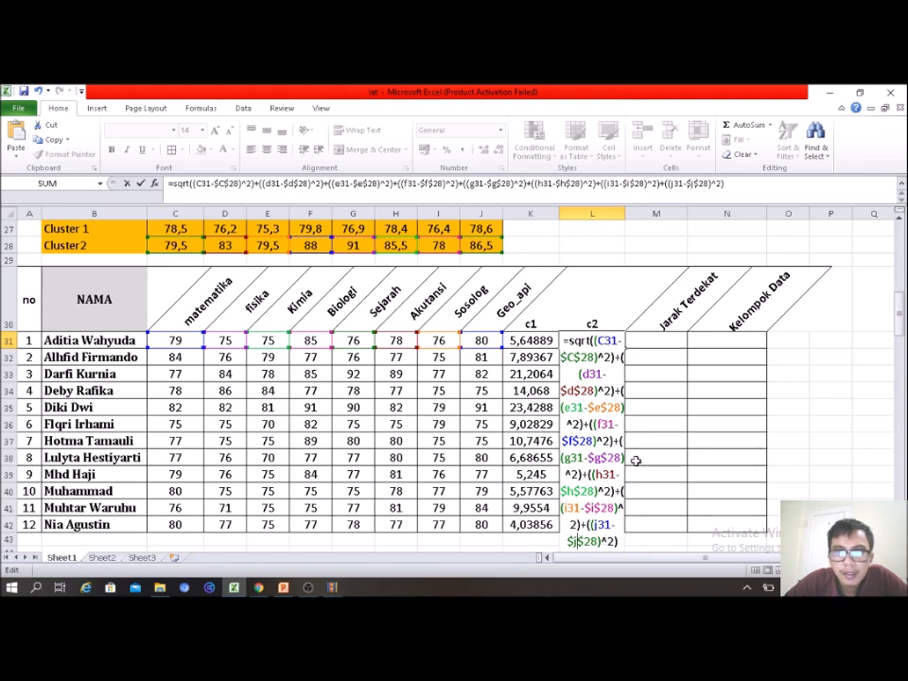
Step: Enclose the whole sum in the L31 SQRT formula in an extra pair of parentheses and enter the formula
{"action": "left_click", "coordinate": [724, 188]}
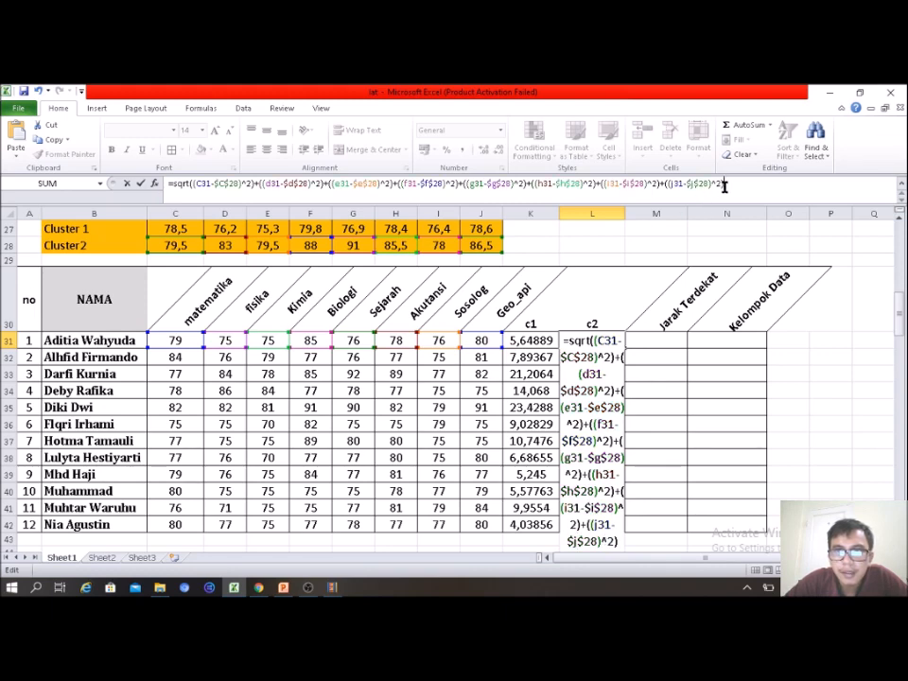
{"action": "type", "text": ")"}
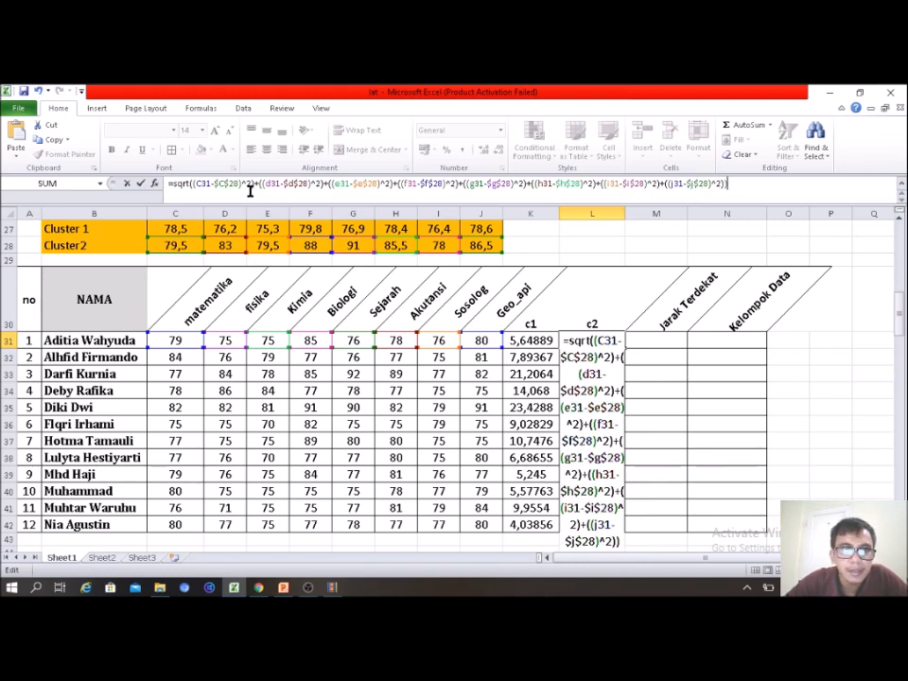
{"action": "left_click", "coordinate": [190, 183]}
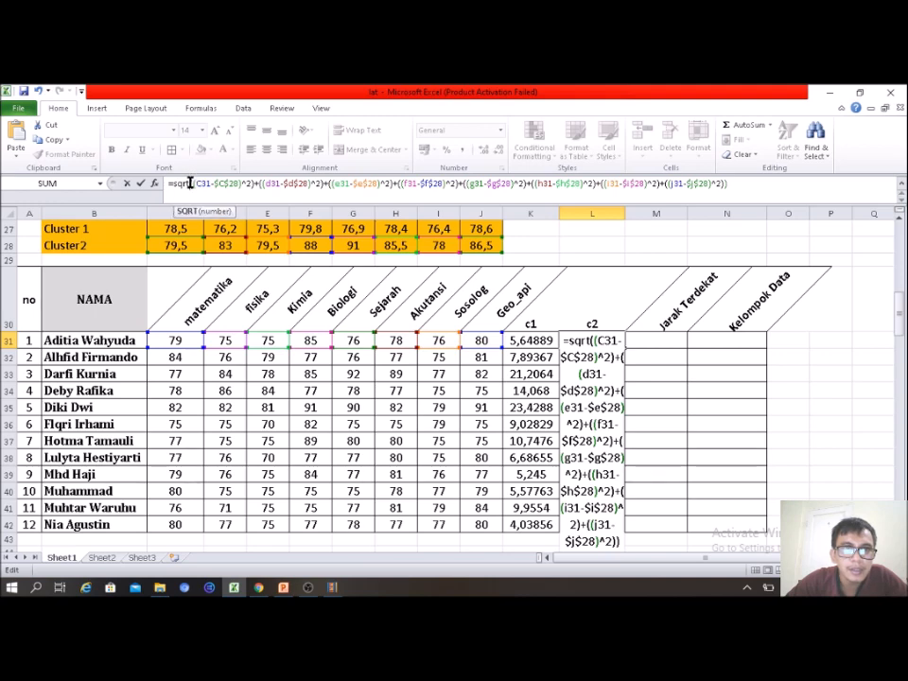
{"action": "type", "text": "("}
{"action": "key", "text": "Return"}
{"action": "type", "text": "\\"}
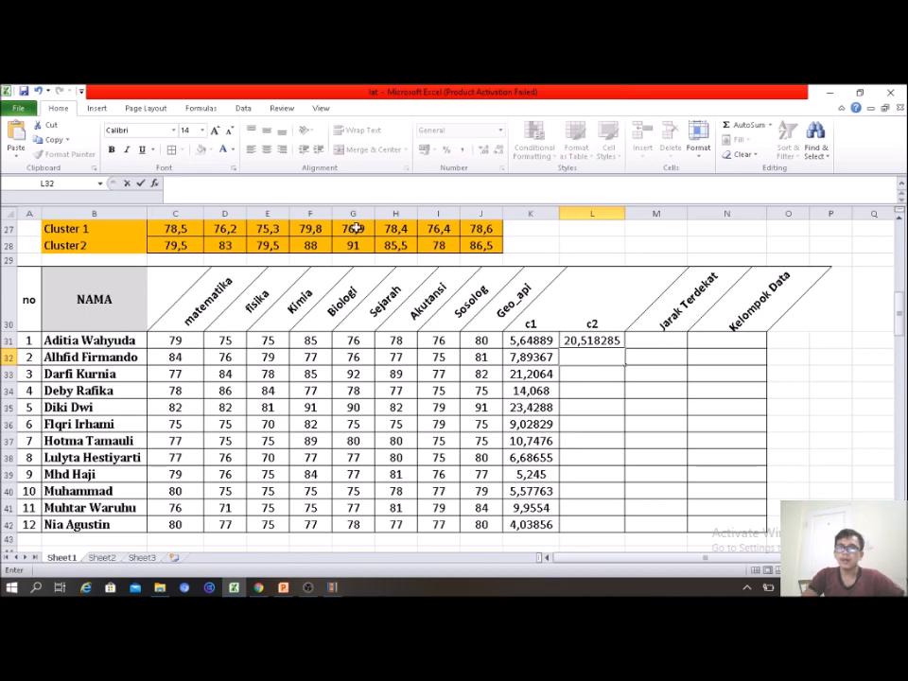
Step: Fill the L31 c2 distance formula down through L42 for all the students
{"action": "left_click", "coordinate": [587, 338]}
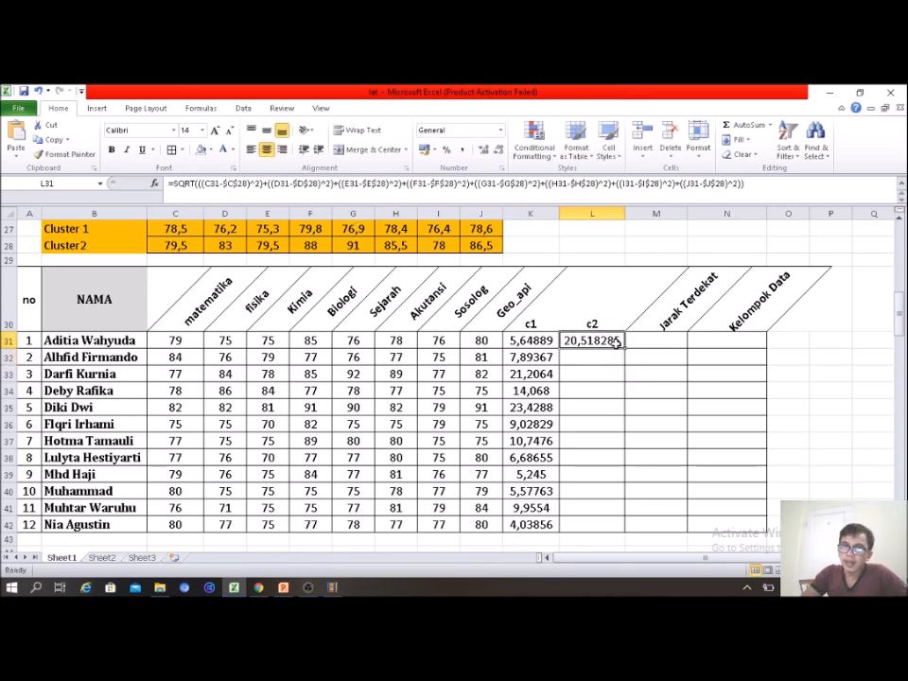
{"action": "left_click_drag", "start_coordinate": [624, 348], "coordinate": [587, 418]}
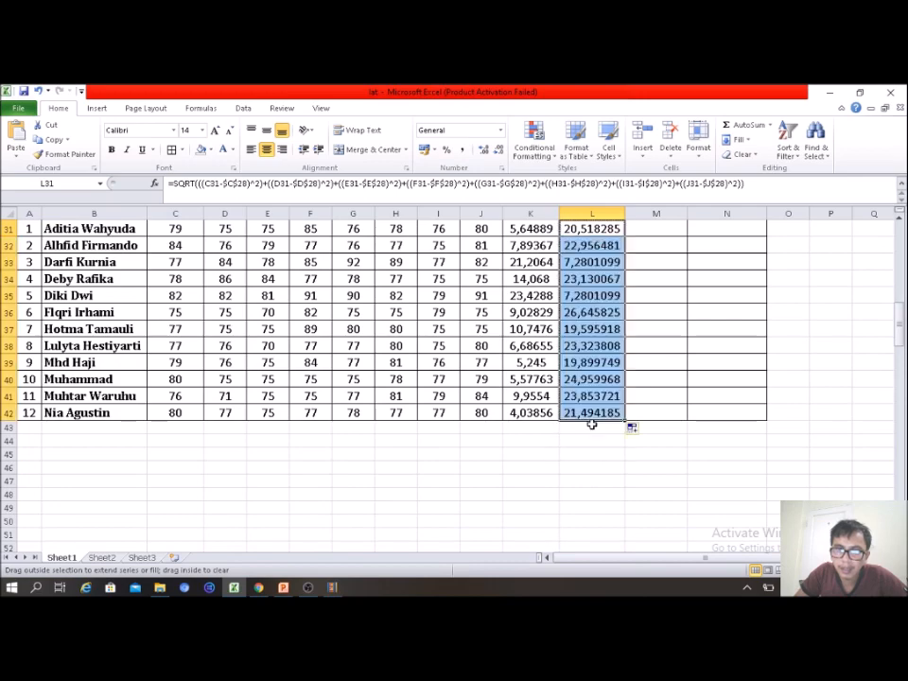
{"action": "left_click_drag", "start_coordinate": [903, 342], "coordinate": [901, 337]}
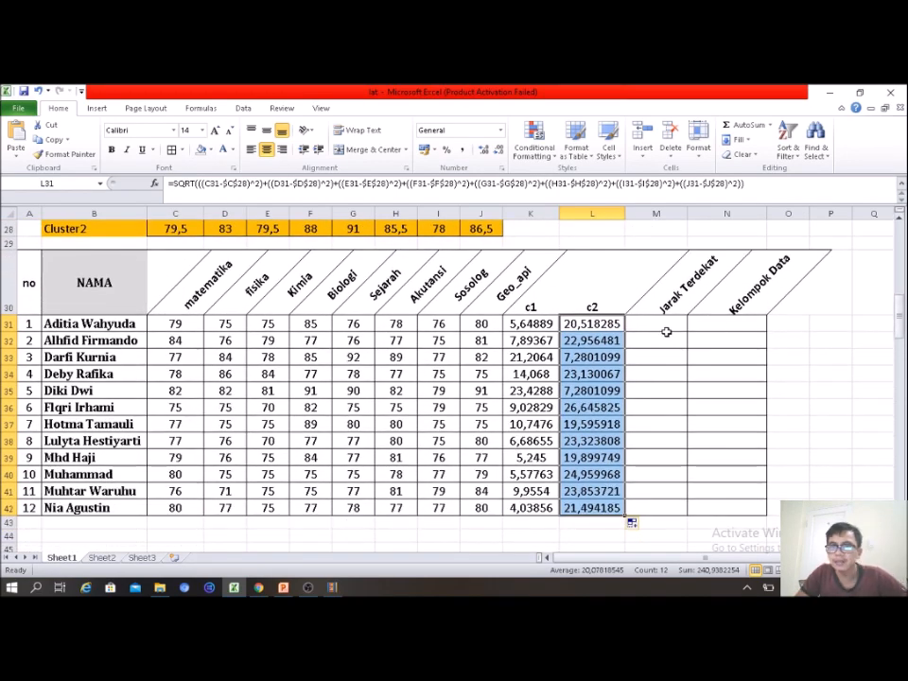
Step: Enter the formula =MIN(K31:L31) in M31 under Jarak Terdekat to get the first student's nearest distance
{"action": "left_click", "coordinate": [652, 319]}
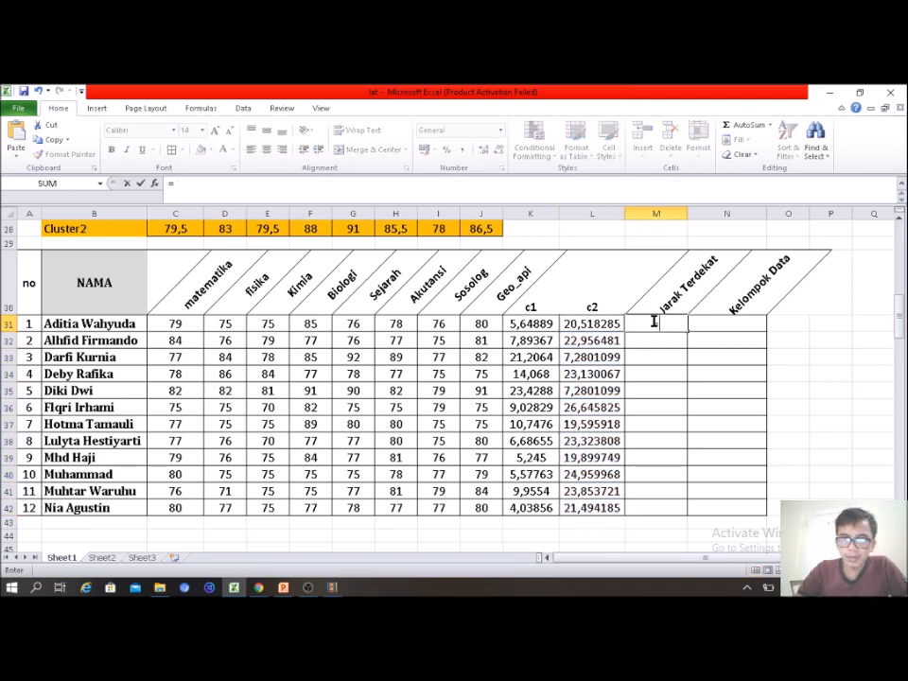
{"action": "type", "text": "=min("}
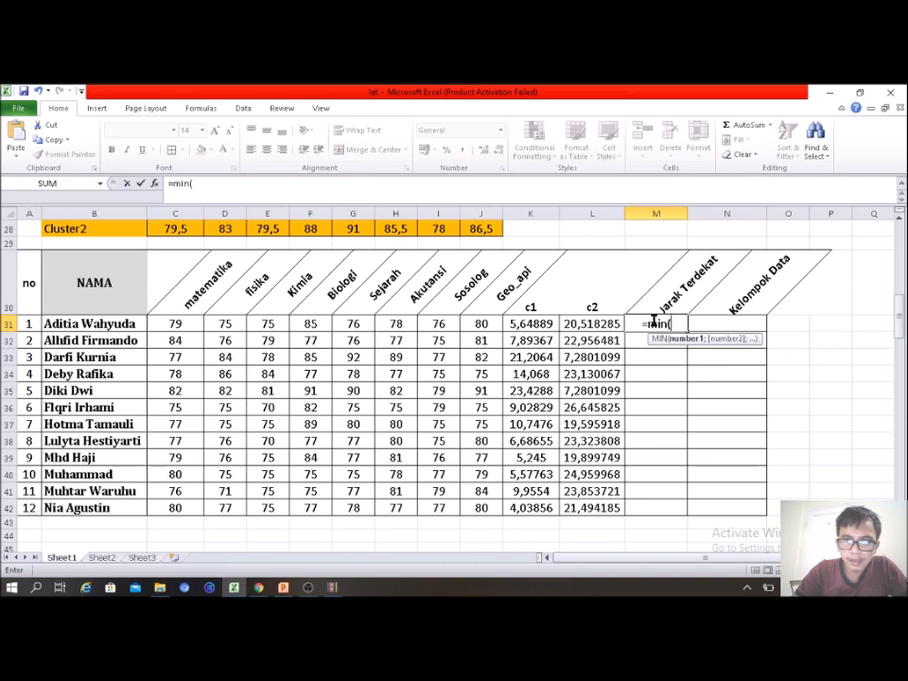
{"action": "left_click", "coordinate": [533, 323]}
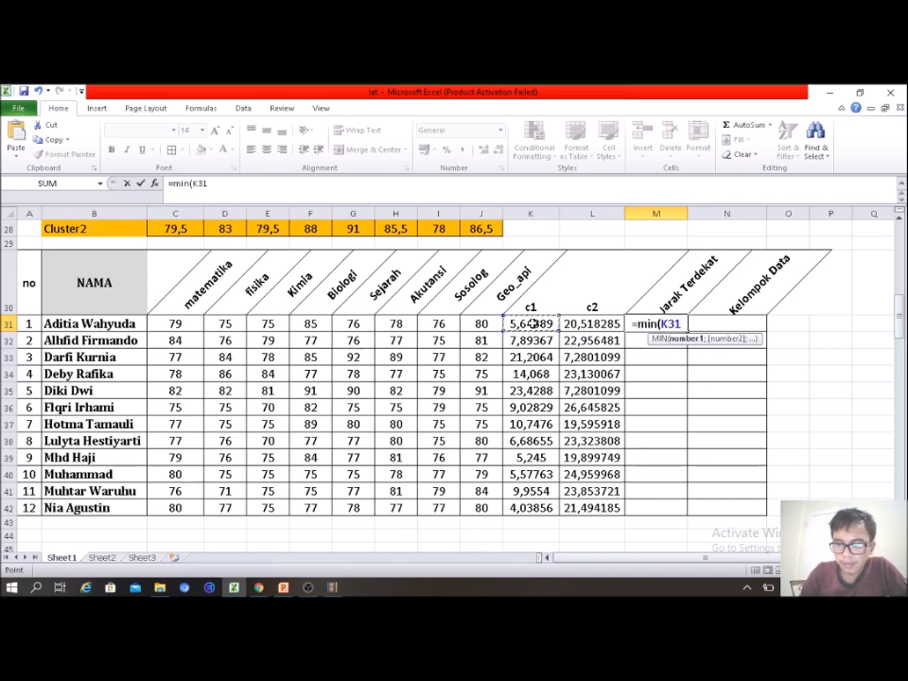
{"action": "key", "text": "shift+Right"}
{"action": "key", "text": "Return"}
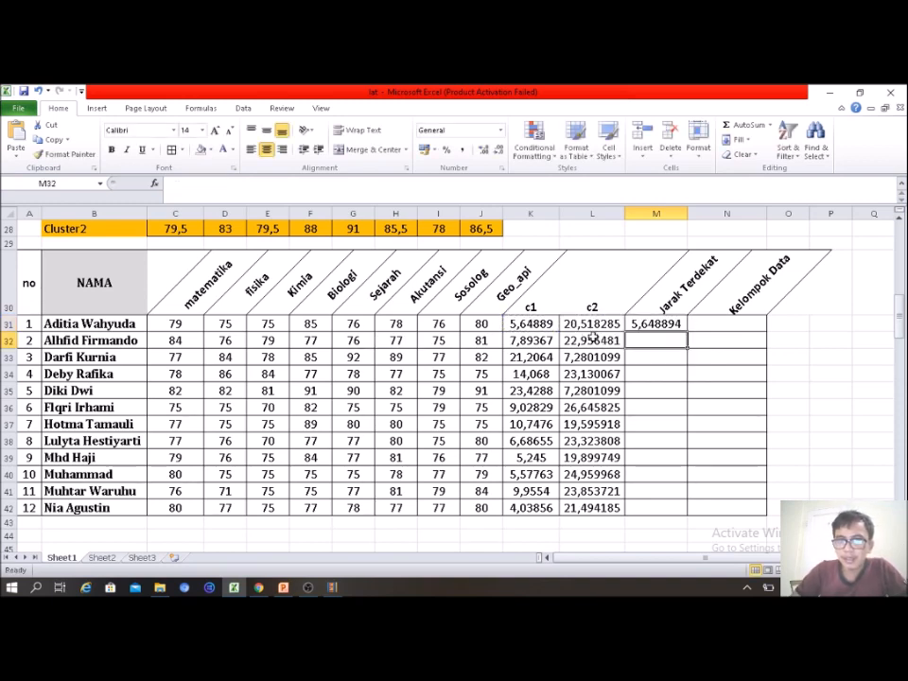
Step: Fill the M31 nearest-distance formula down through M42
{"action": "left_click", "coordinate": [644, 325]}
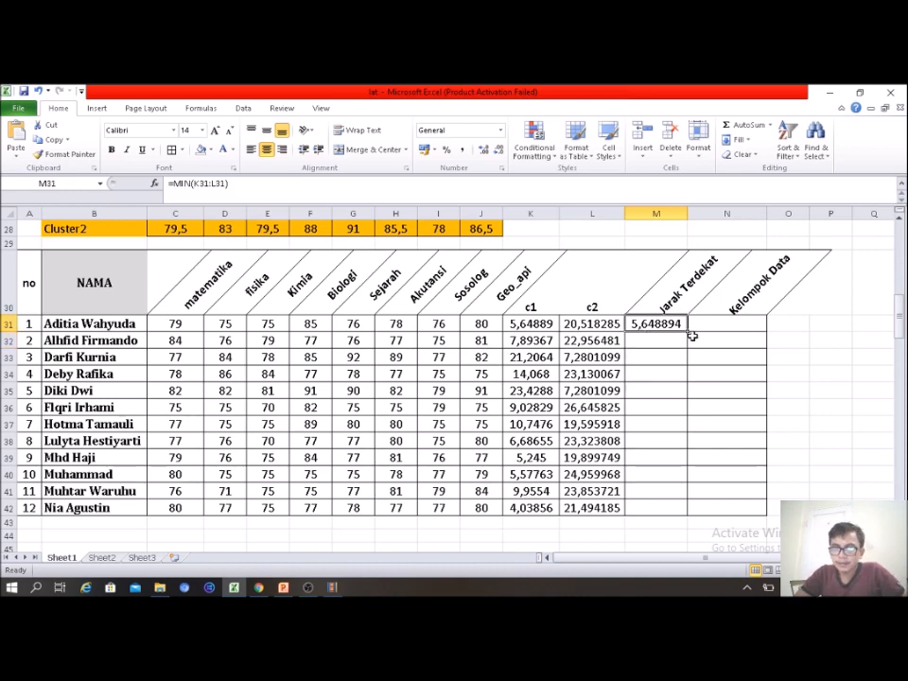
{"action": "left_click_drag", "start_coordinate": [688, 333], "coordinate": [674, 510]}
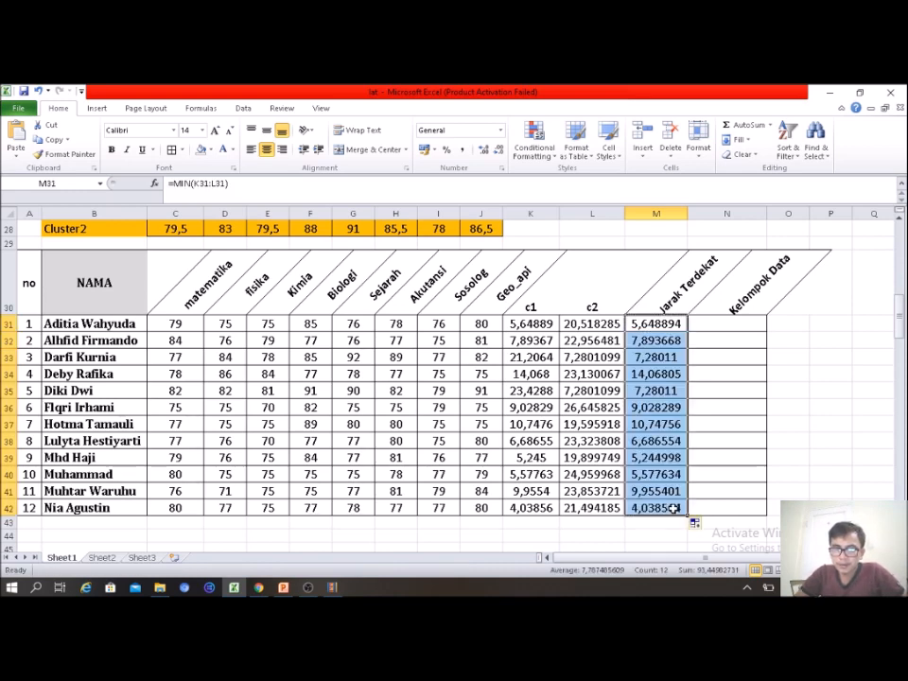
{"action": "left_click", "coordinate": [669, 521]}
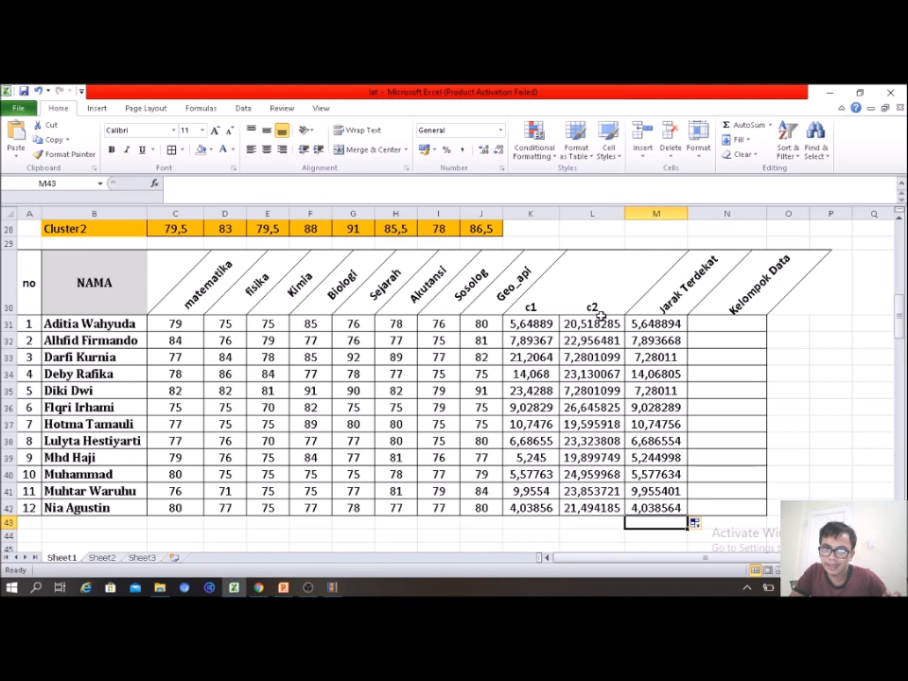
Step: Begin an IF formula in N31 under Kelompok Data with the logical test K31<L31
{"action": "left_click", "coordinate": [712, 323]}
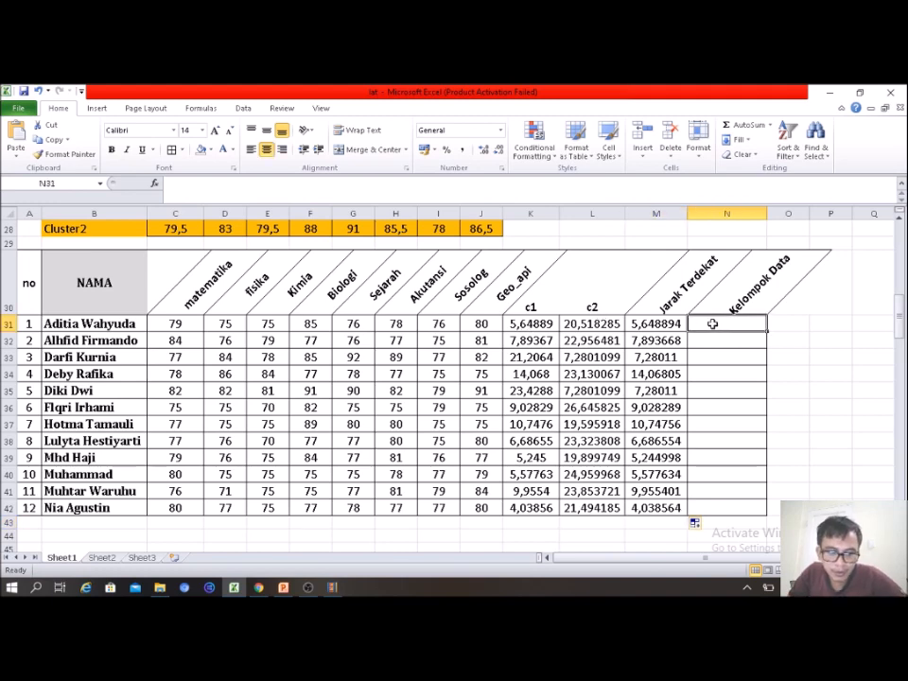
{"action": "type", "text": "c1"}
{"action": "key", "text": "BackSpace"}
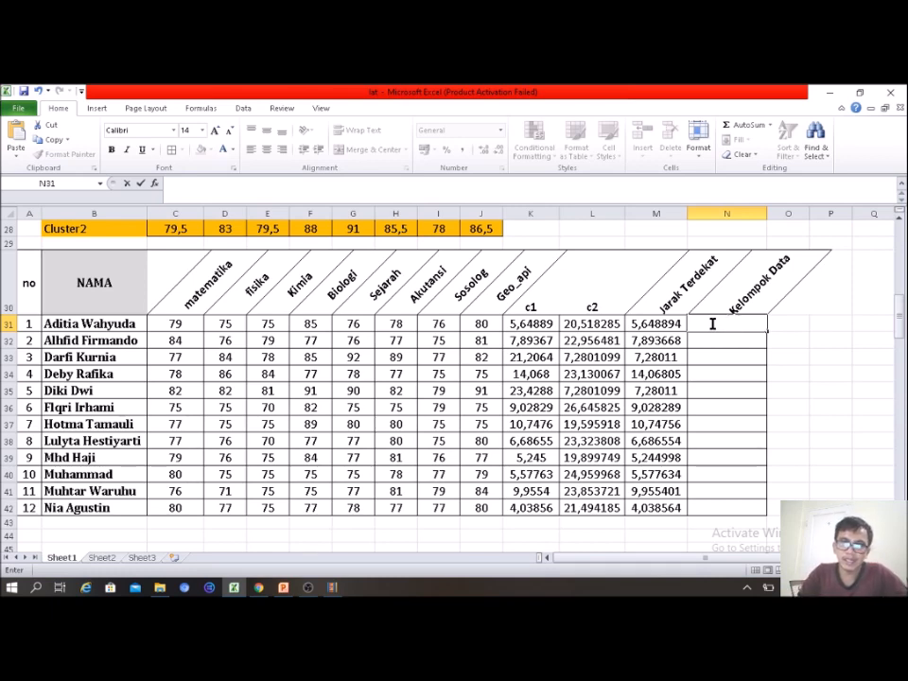
{"action": "type", "text": "="}
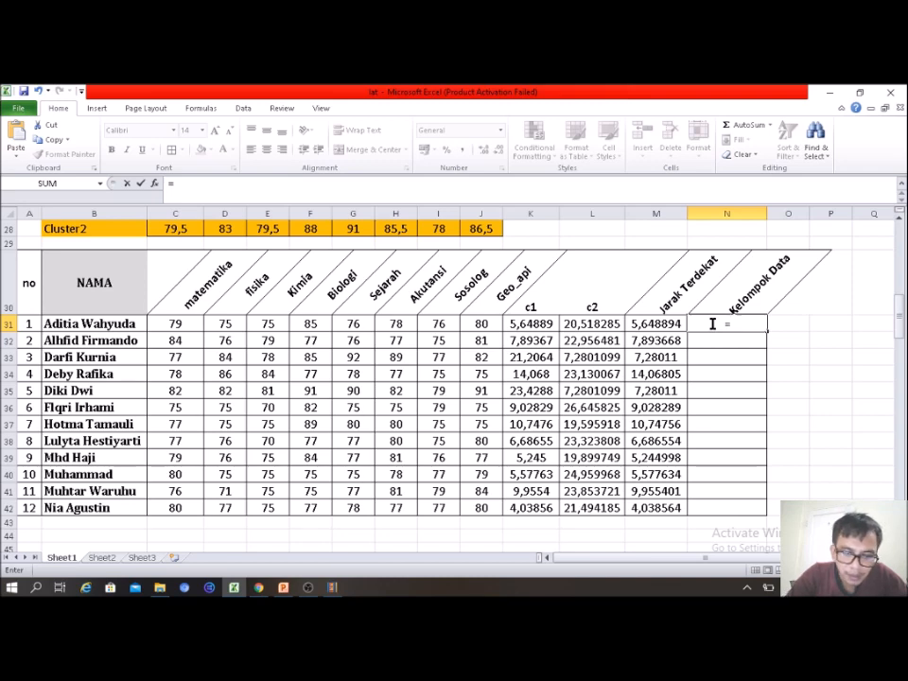
{"action": "type", "text": "if("}
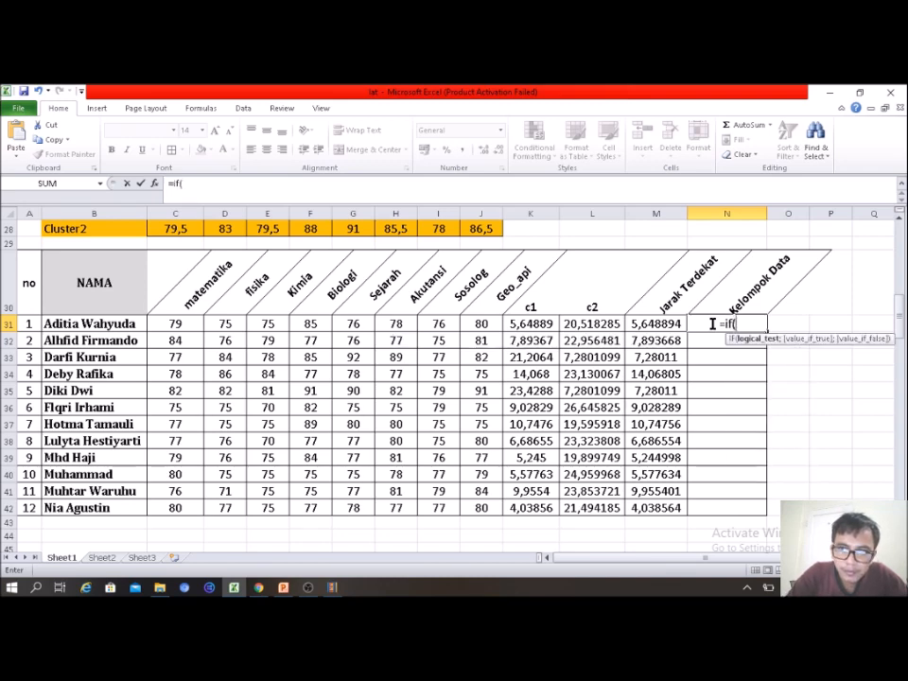
{"action": "left_click", "coordinate": [556, 323]}
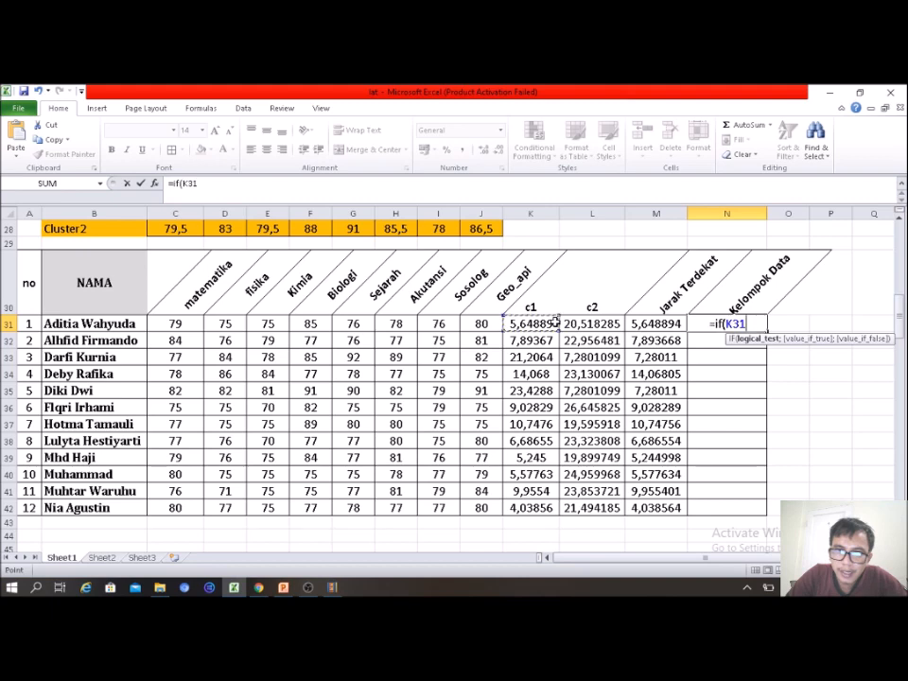
{"action": "type", "text": "<"}
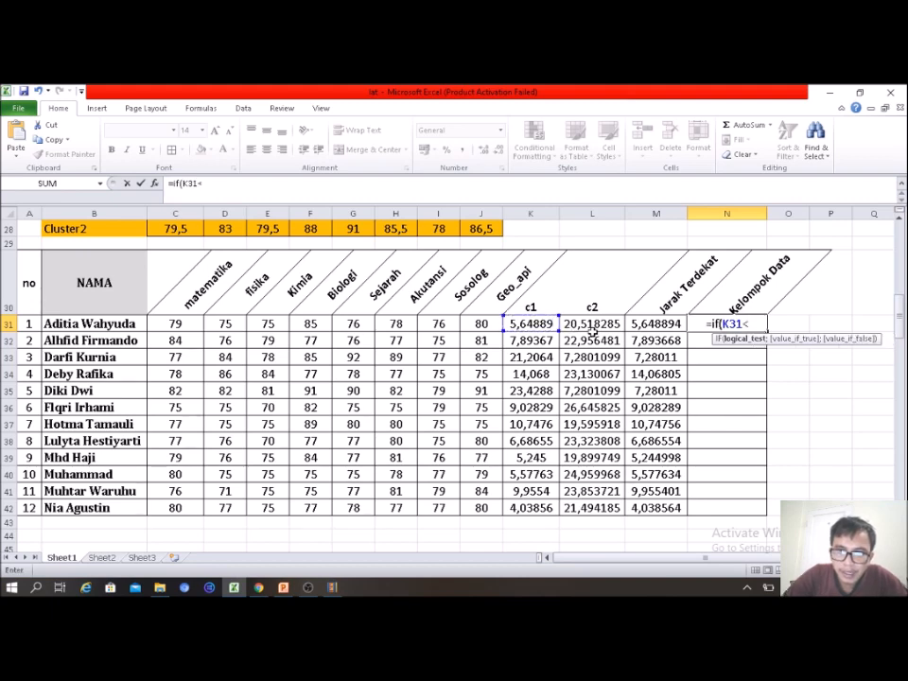
{"action": "left_click", "coordinate": [601, 322]}
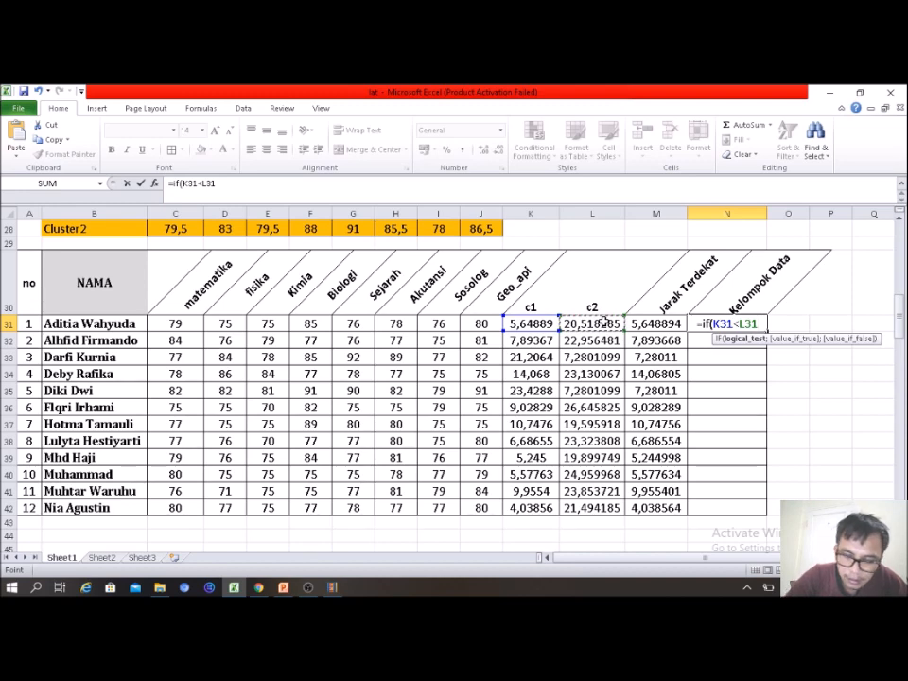
Step: Add "Cluster1" as the value if true in the N31 IF formula
{"action": "type", "text": ";"}
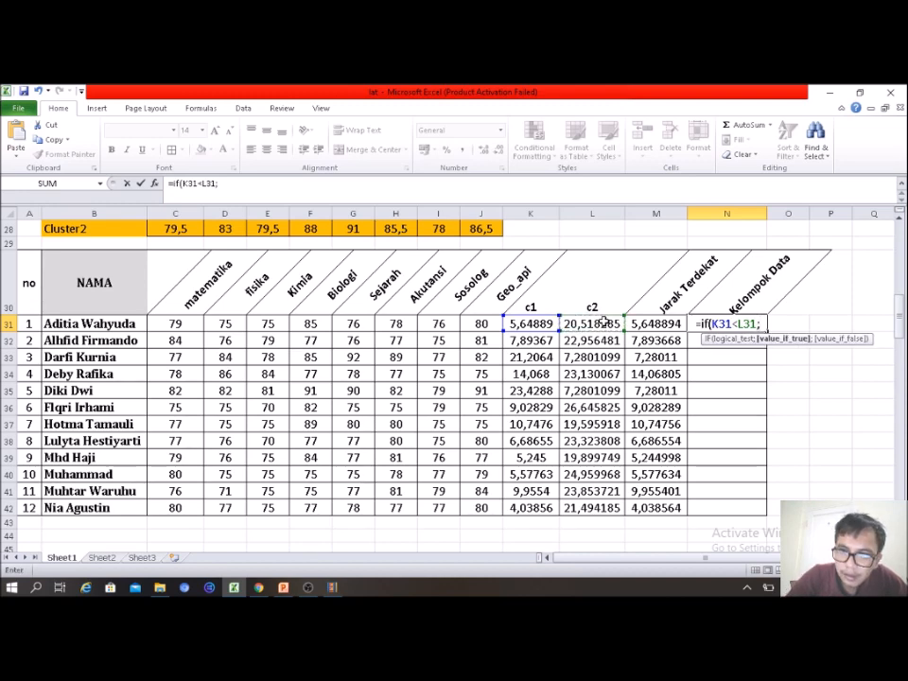
{"action": "type", "text": "\""}
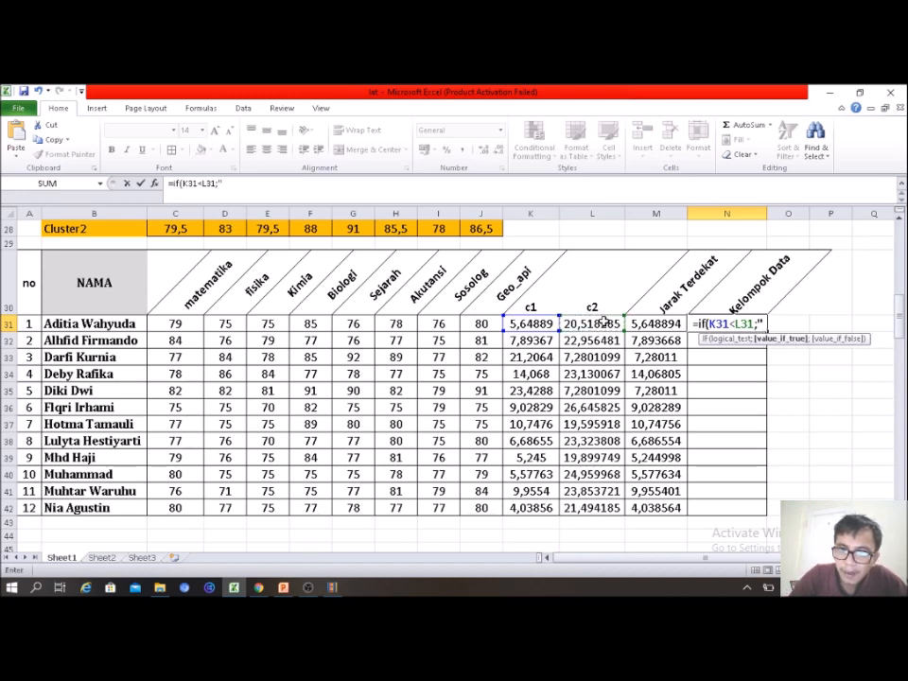
{"action": "type", "text": "Cluster"}
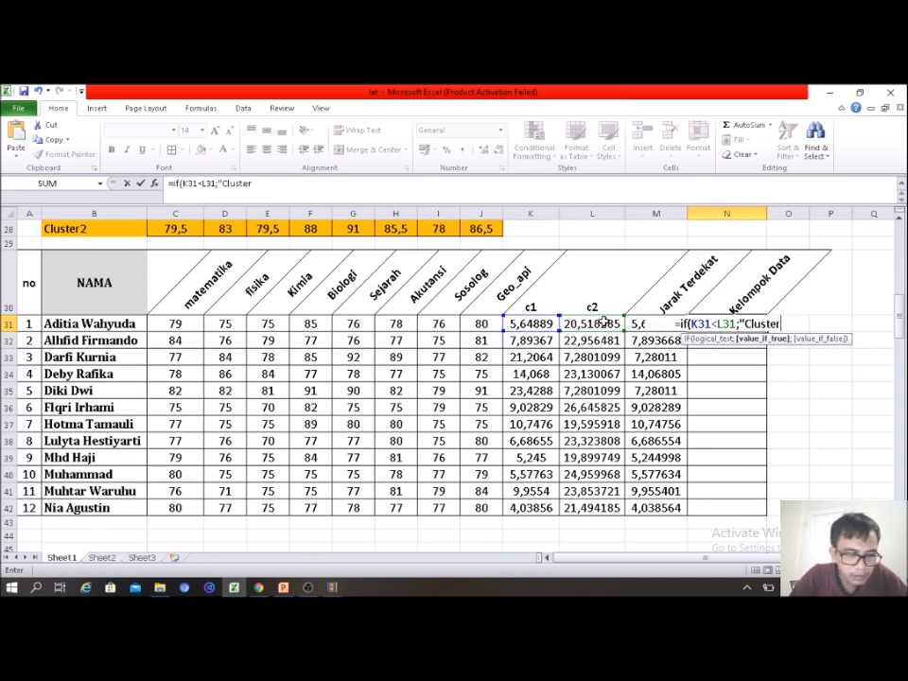
{"action": "type", "text": "1"}
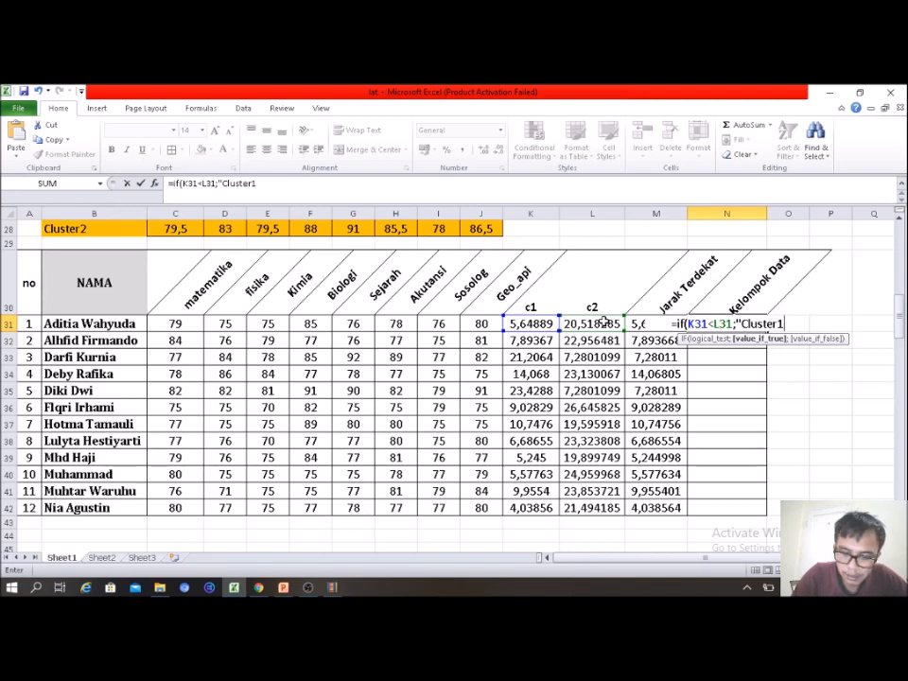
{"action": "type", "text": "\";"}
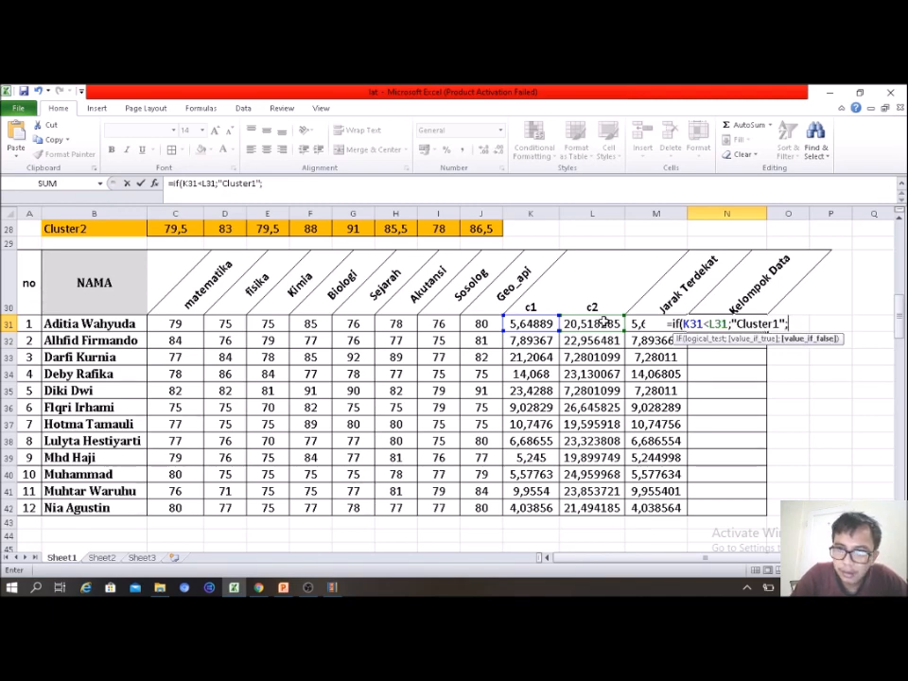
Step: Complete the N31 IF formula with "Cluster2" as the value if false, and fill it down through N42
{"action": "type", "text": "C"}
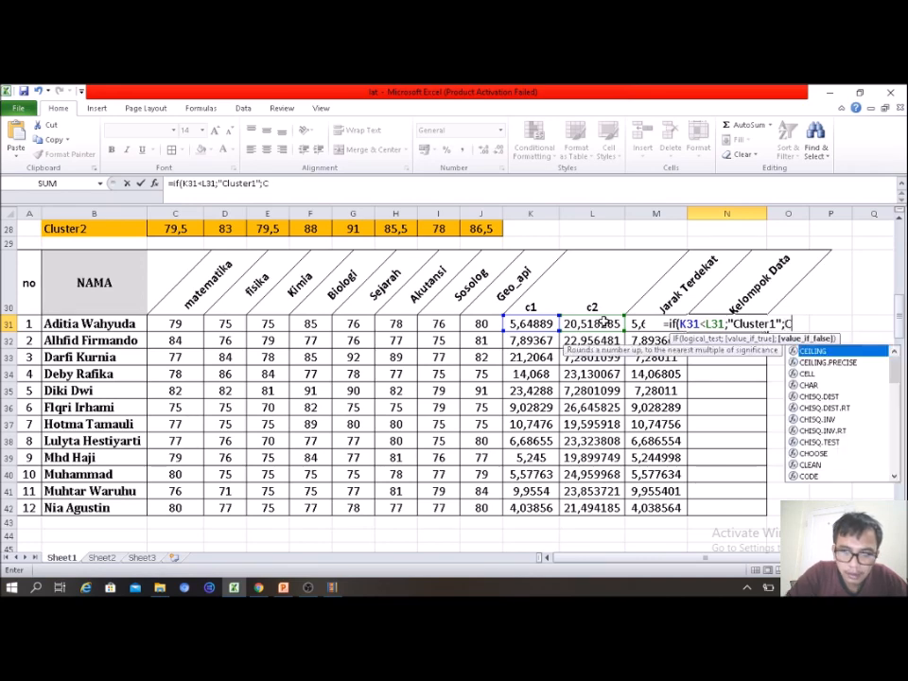
{"action": "type", "text": "luster"}
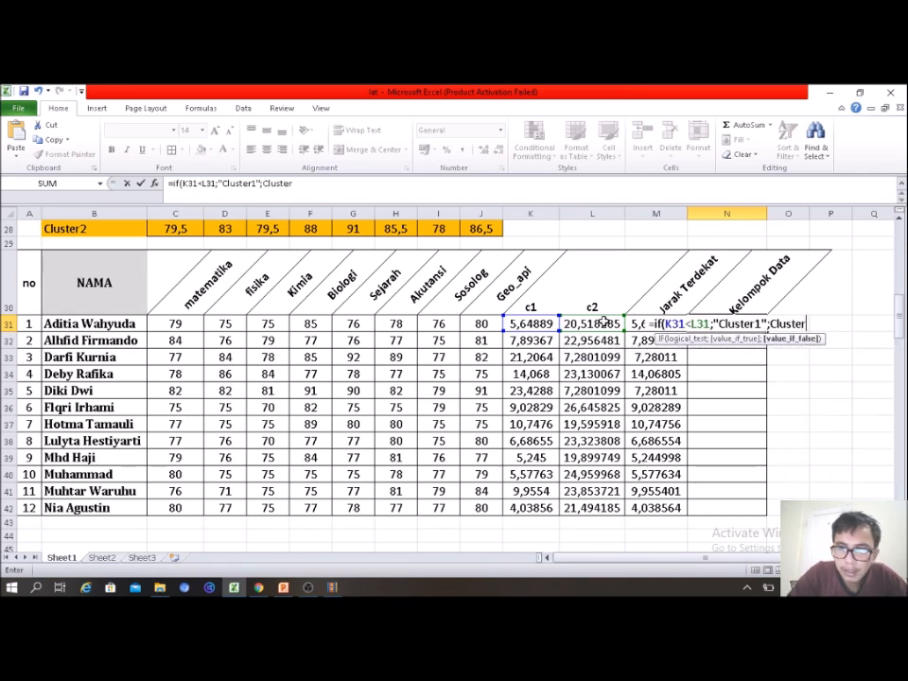
{"action": "type", "text": "2"}
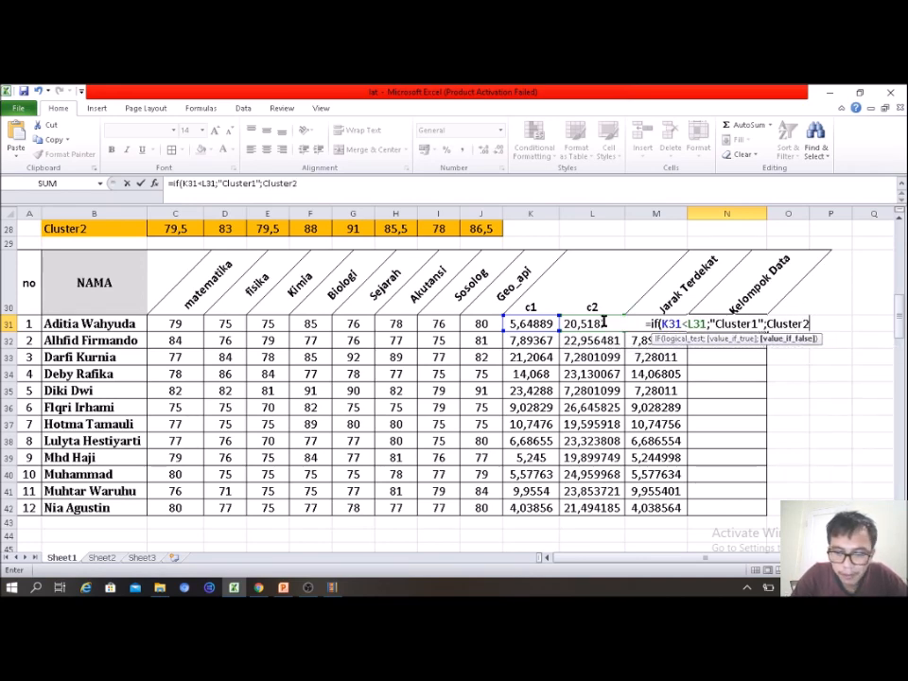
{"action": "type", "text": "\""}
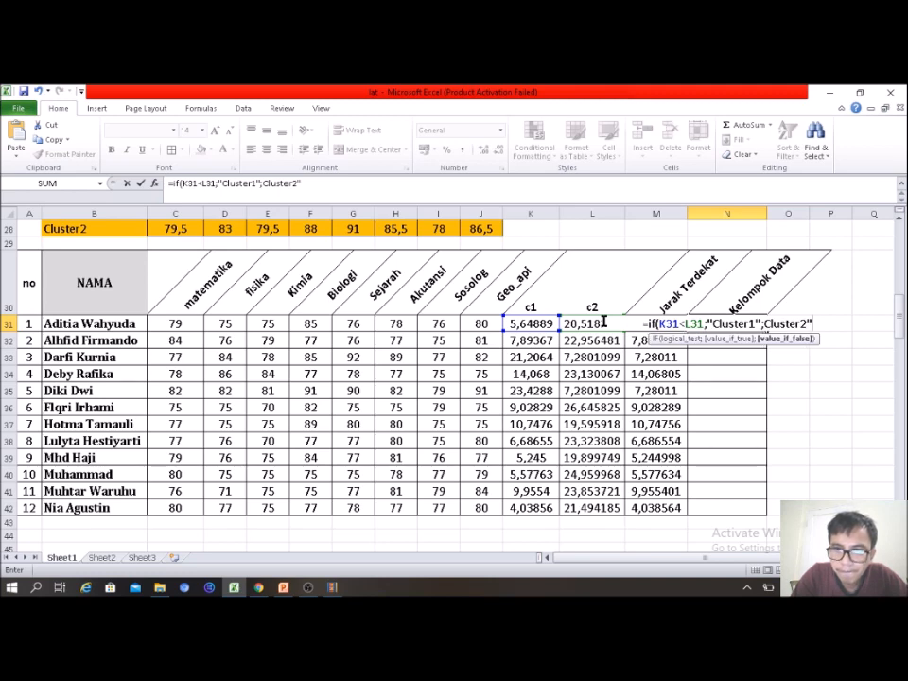
{"action": "type", "text": ")"}
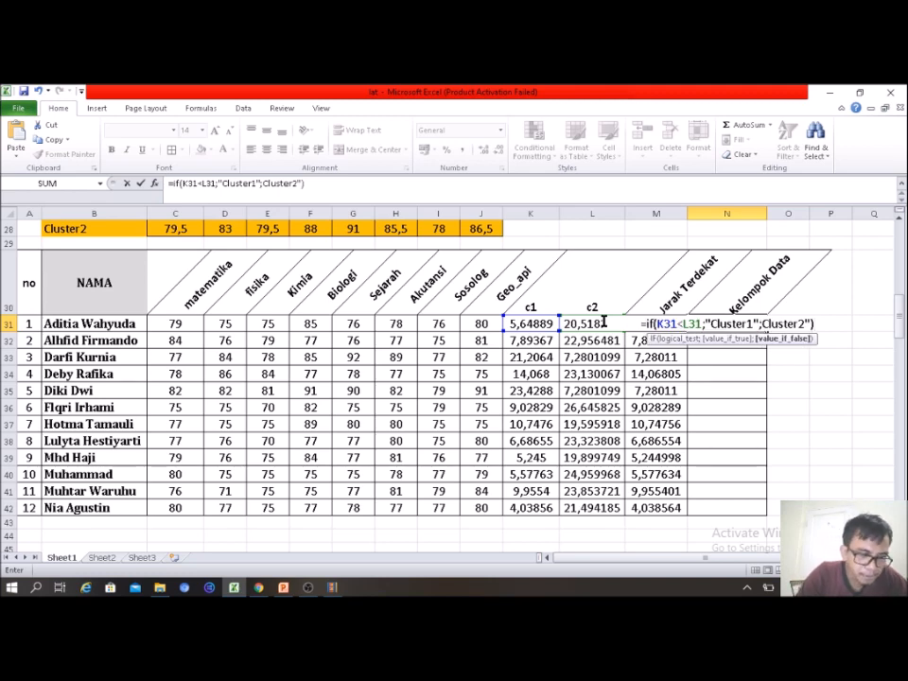
{"action": "key", "text": "Return"}
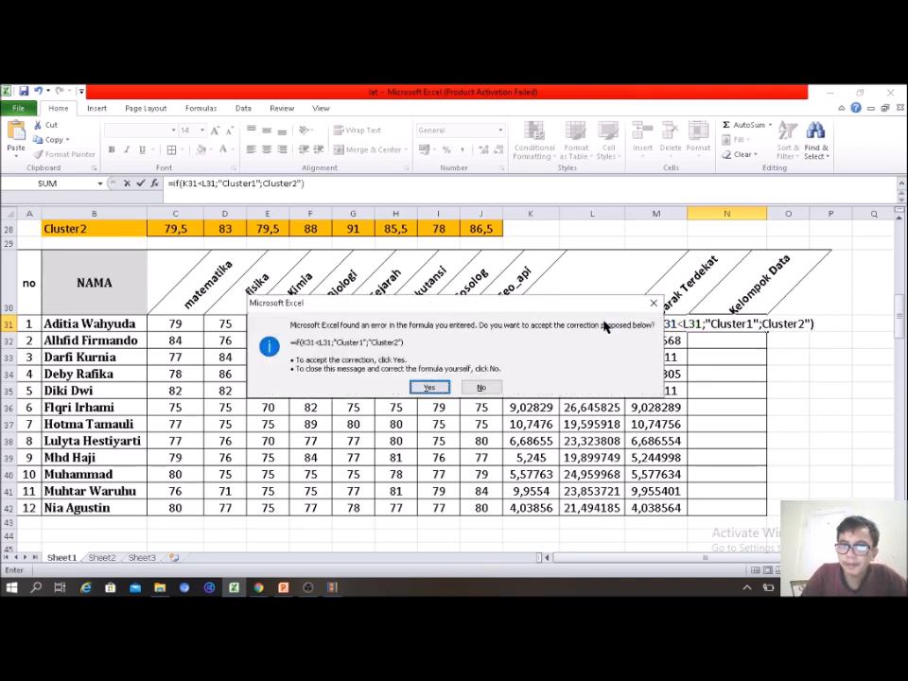
{"action": "left_click", "coordinate": [435, 390]}
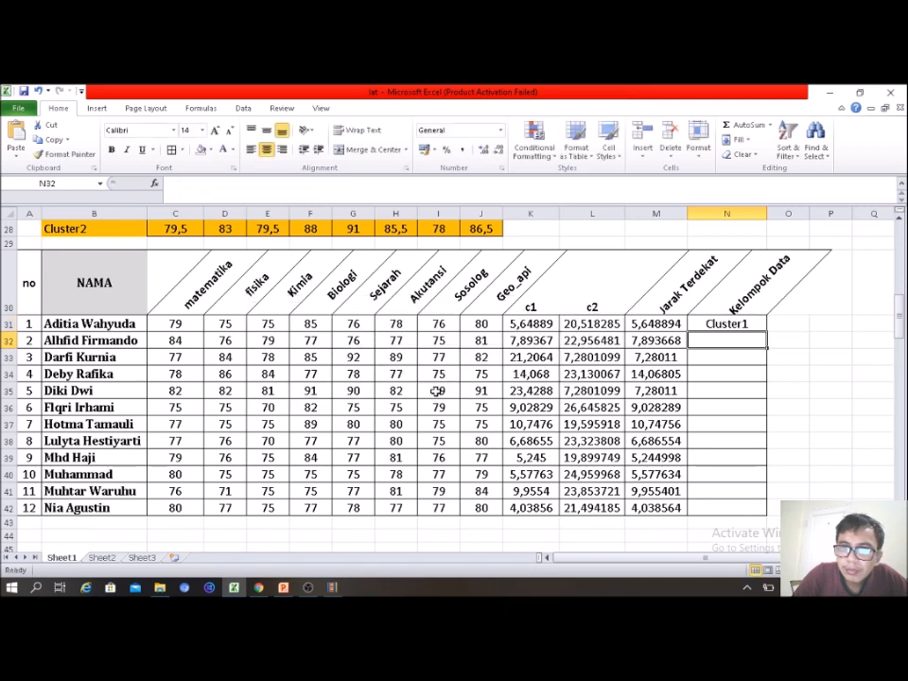
{"action": "left_click", "coordinate": [746, 323]}
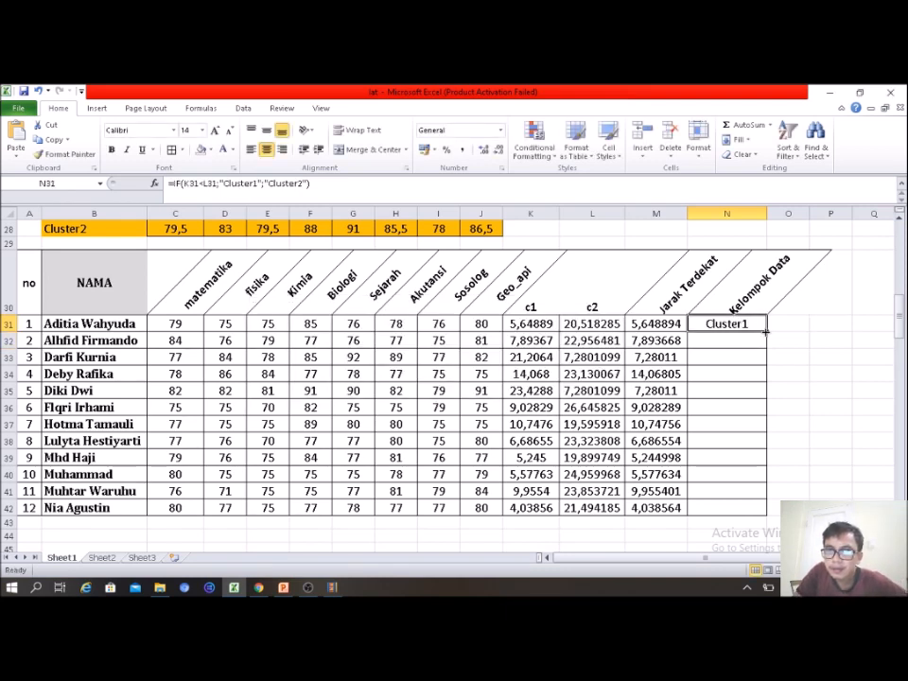
{"action": "left_click_drag", "start_coordinate": [765, 330], "coordinate": [748, 509]}
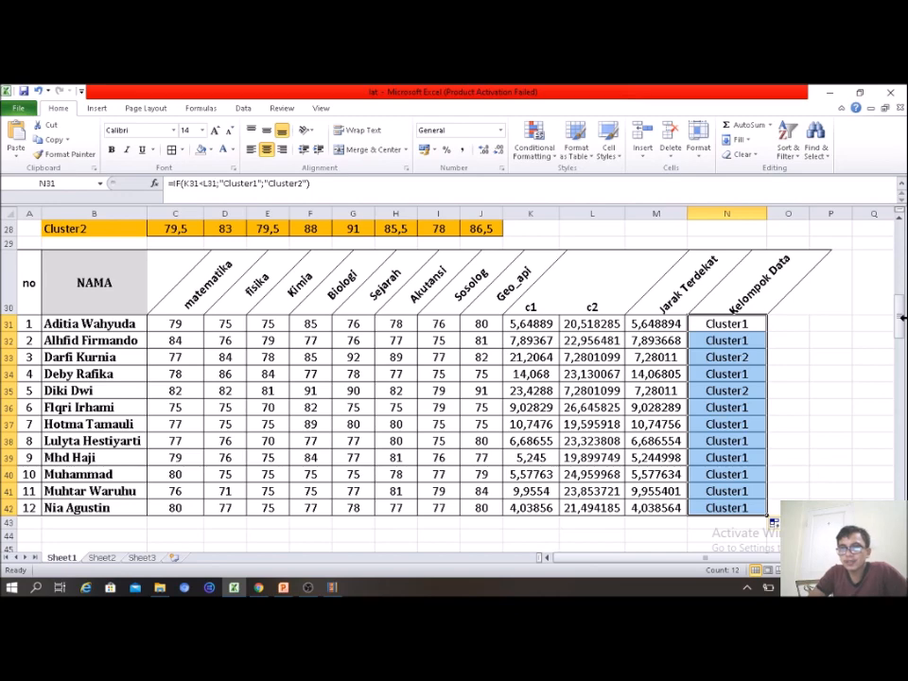
Step: Enter an enlarged bold heading "Kesimpulan" across O31:P31 beside the table, with C1 in O32 below it
{"action": "left_click_drag", "start_coordinate": [901, 321], "coordinate": [901, 322]}
{"action": "left_click", "coordinate": [800, 357]}
{"action": "left_click", "coordinate": [812, 339]}
{"action": "left_click", "coordinate": [803, 352]}
{"action": "type", "text": "Kesimpulan"}
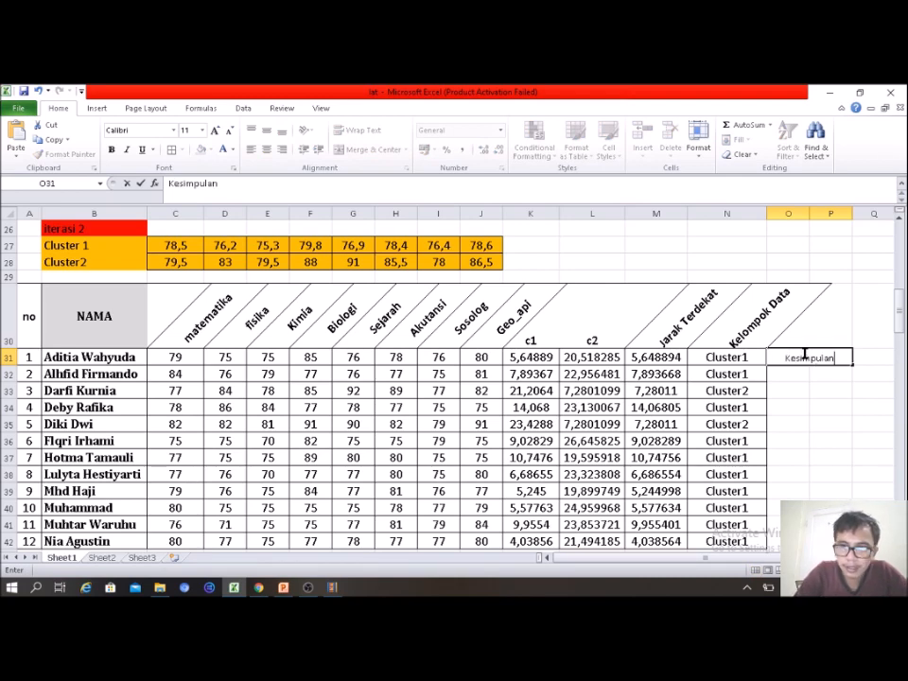
{"action": "left_click_drag", "start_coordinate": [789, 357], "coordinate": [862, 361]}
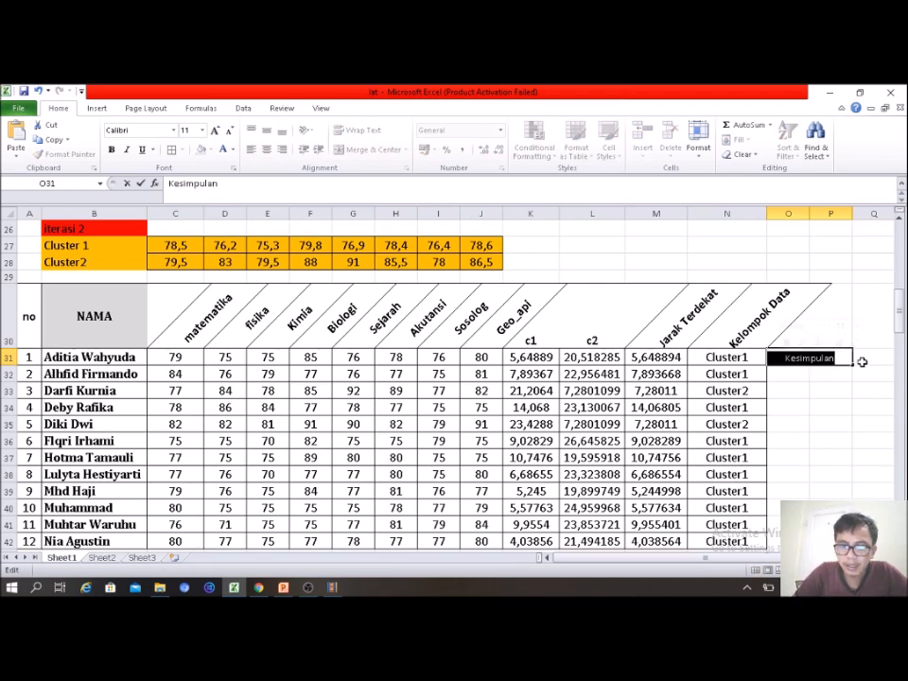
{"action": "key", "text": "ctrl+b"}
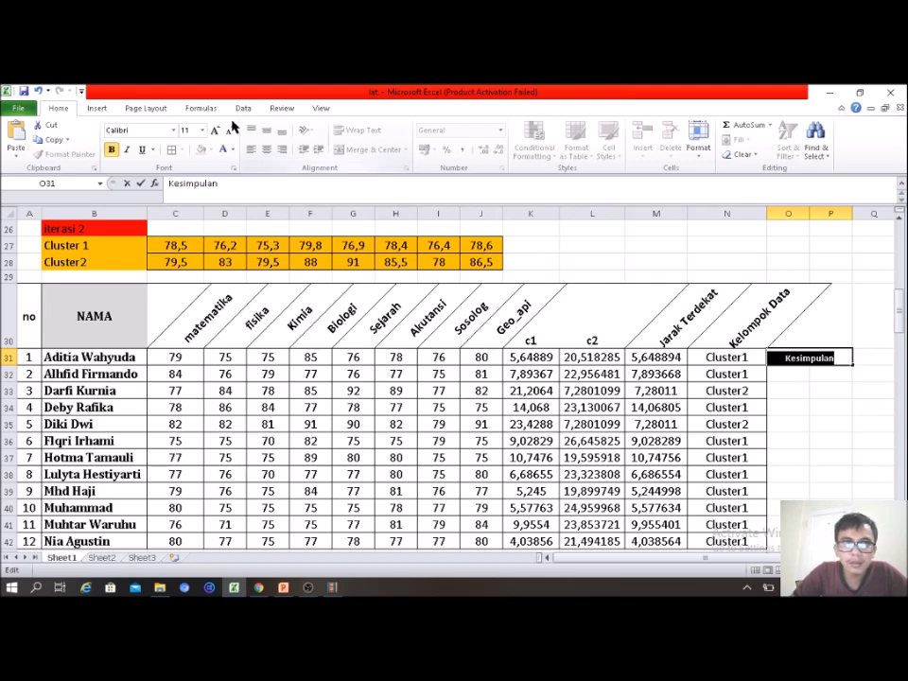
{"action": "left_click", "coordinate": [215, 130]}
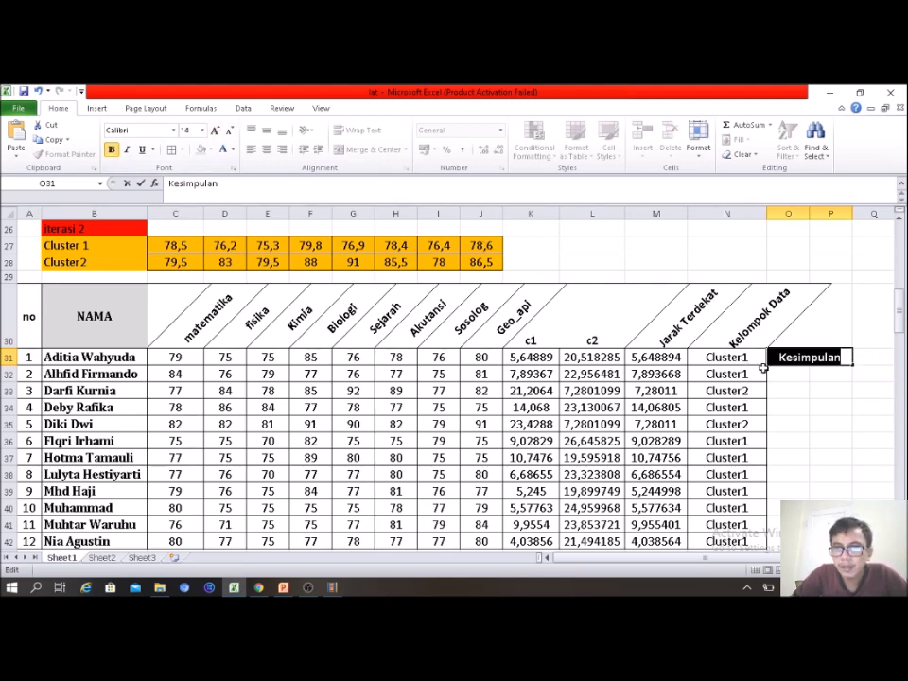
{"action": "left_click", "coordinate": [789, 378]}
{"action": "type", "text": "C1"}
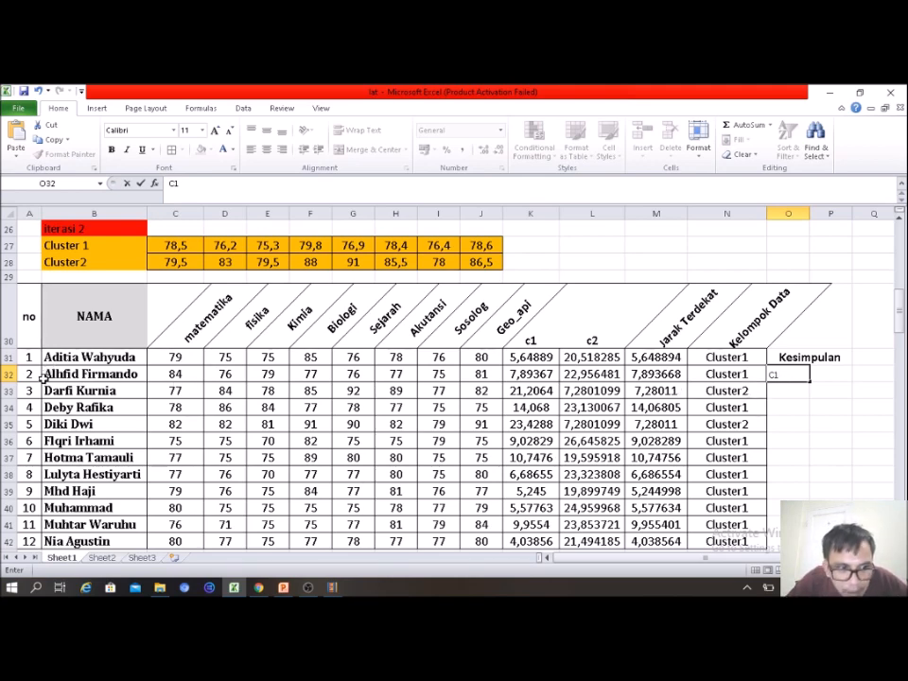
Step: Fill the two Cluster2 rows of the second iteration table, A33:N33 and A35:N35, with red
{"action": "left_click_drag", "start_coordinate": [36, 389], "coordinate": [759, 391]}
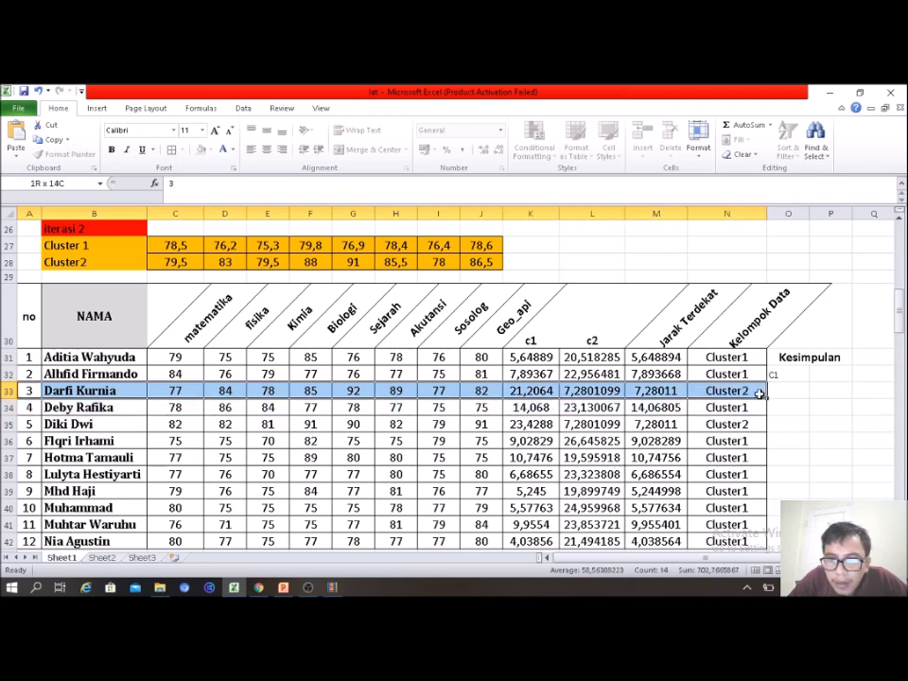
{"action": "left_click", "coordinate": [211, 149]}
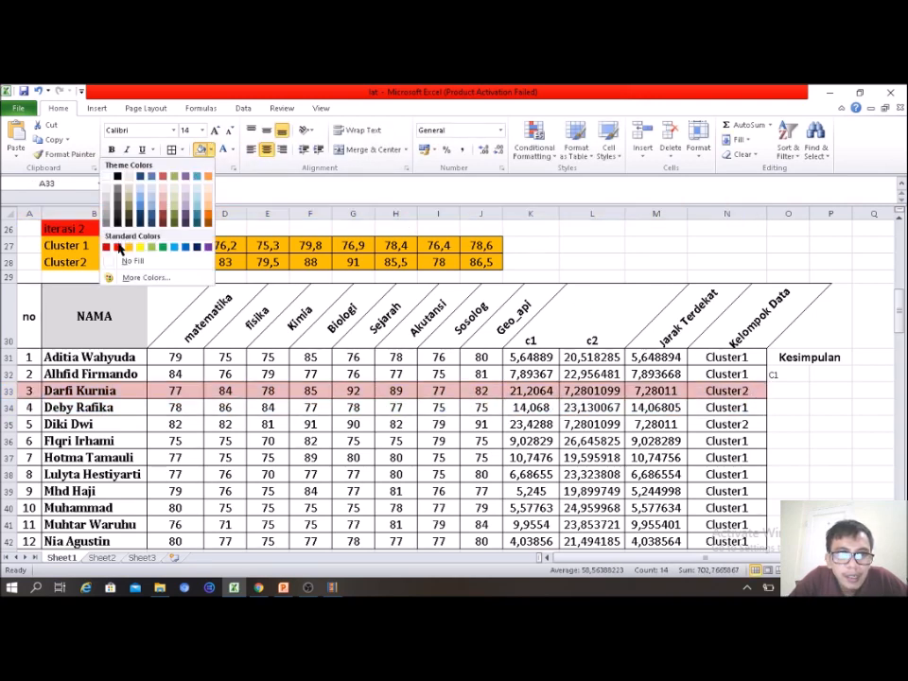
{"action": "left_click", "coordinate": [117, 248]}
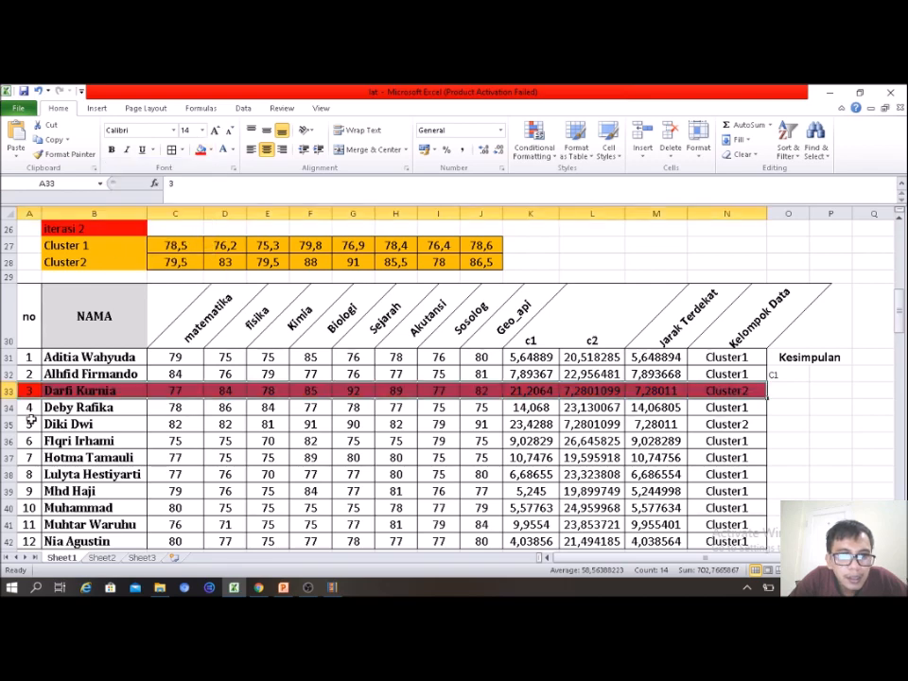
{"action": "left_click_drag", "start_coordinate": [21, 424], "coordinate": [749, 425]}
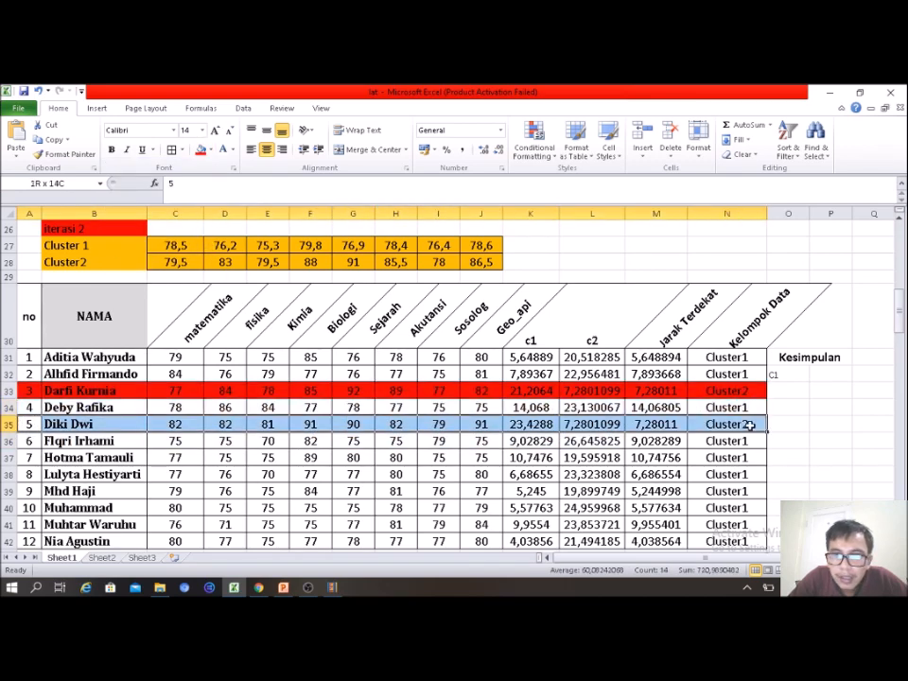
{"action": "left_click", "coordinate": [200, 150]}
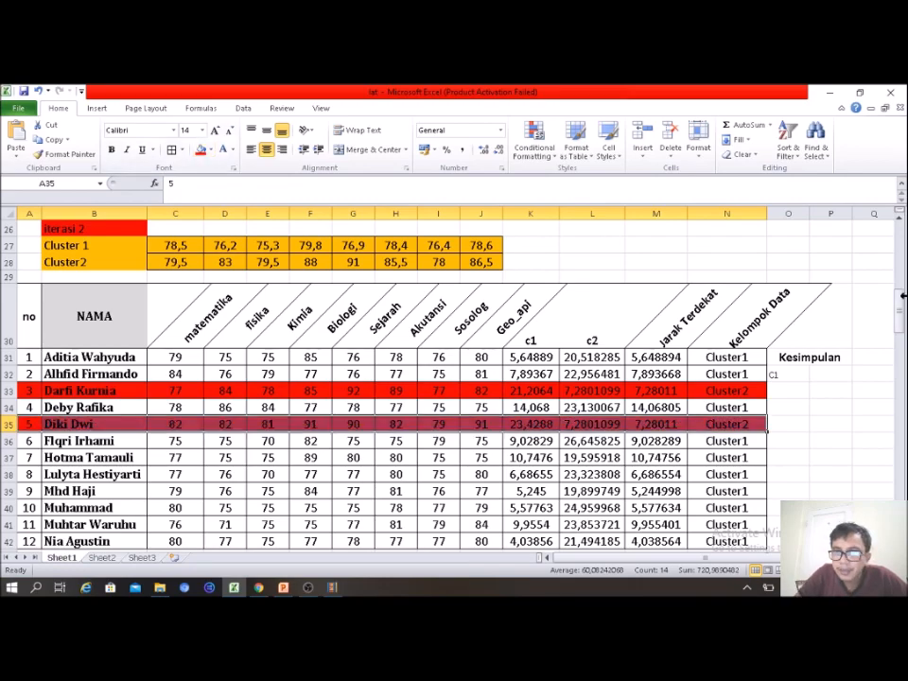
Step: Copy the first iteration's kesimpulan block from L22:N24 and paste it at O31 beside the second iteration table
{"action": "left_click_drag", "start_coordinate": [900, 312], "coordinate": [900, 279]}
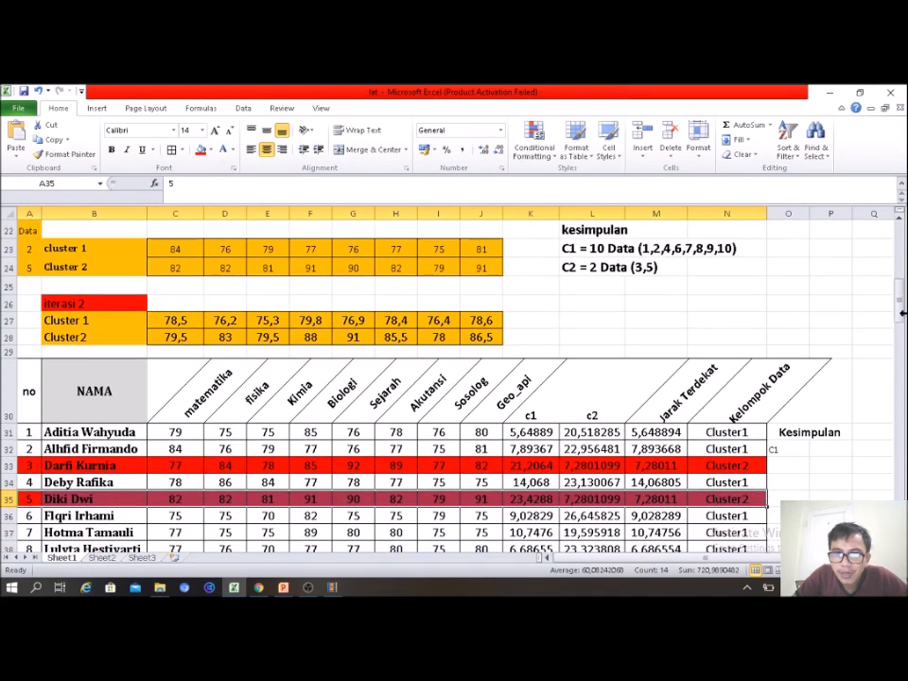
{"action": "left_click_drag", "start_coordinate": [563, 228], "coordinate": [719, 262]}
{"action": "key", "text": "ctrl+c"}
{"action": "left_click", "coordinate": [789, 432]}
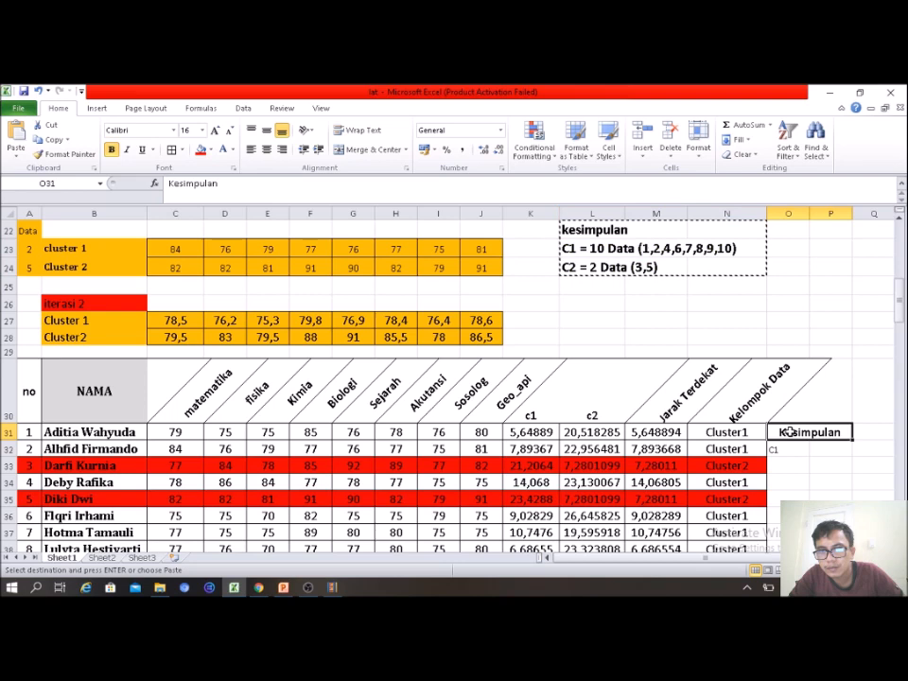
{"action": "key", "text": "ctrl+v"}
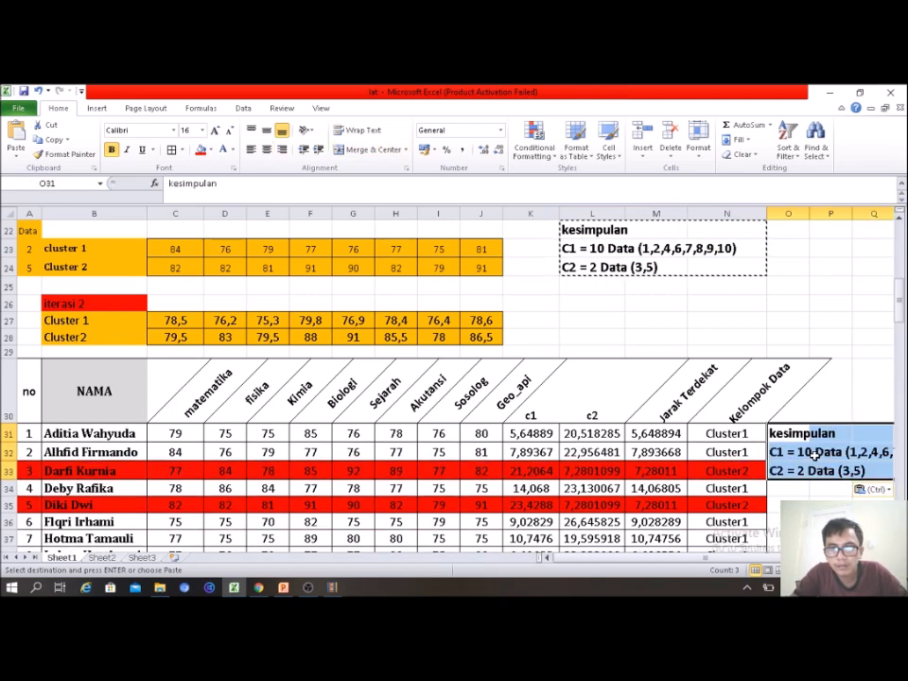
{"action": "left_click", "coordinate": [813, 488]}
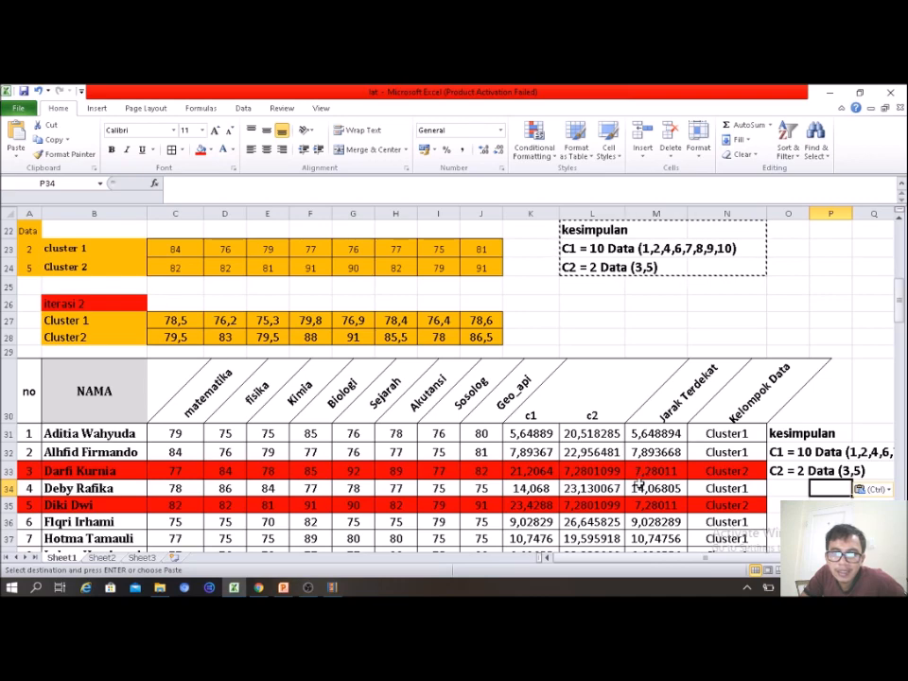
Step: Append ",11,12" to the list of C1 data numbers in O32 of the second iteration's conclusion
{"action": "left_click", "coordinate": [890, 319]}
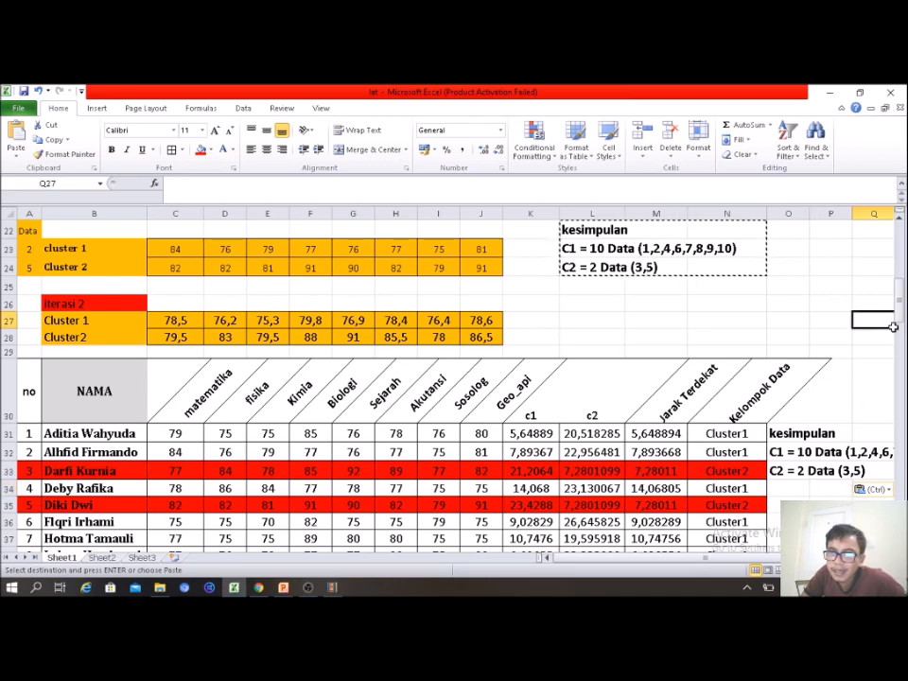
{"action": "left_click_drag", "start_coordinate": [899, 307], "coordinate": [901, 312]}
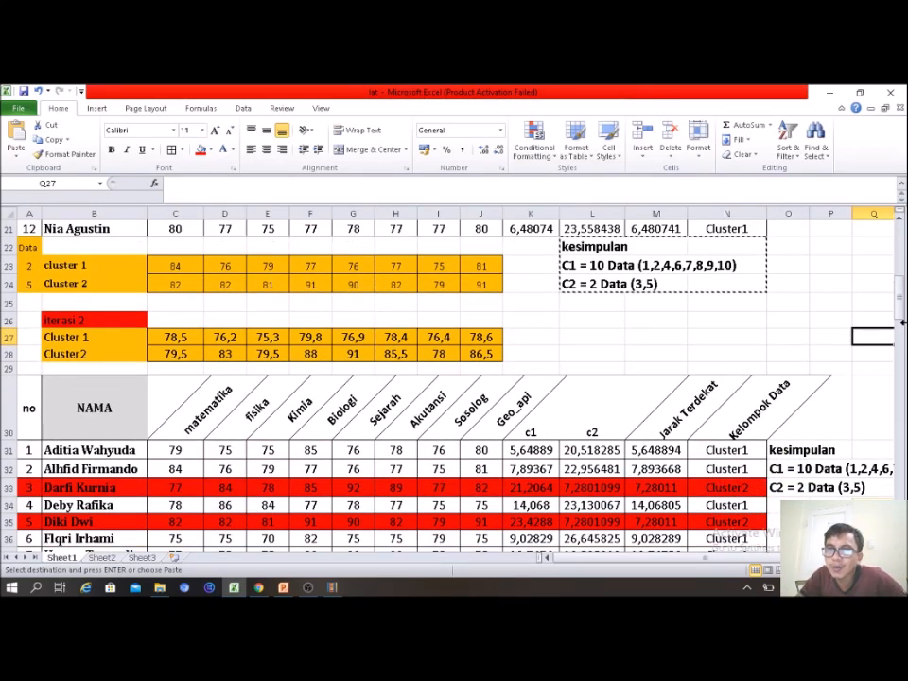
{"action": "left_click_drag", "start_coordinate": [900, 312], "coordinate": [902, 327]}
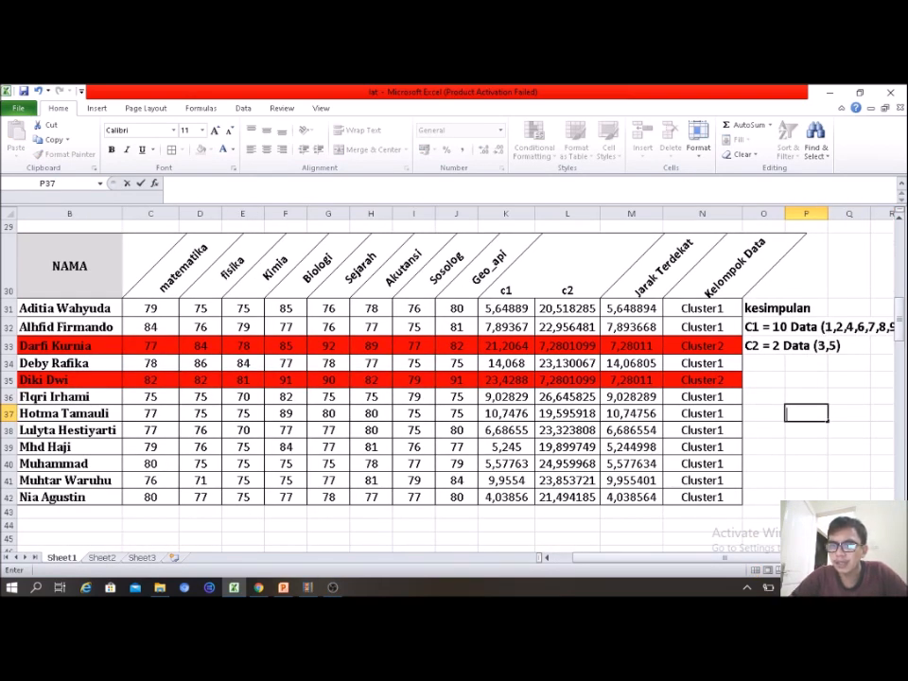
{"action": "double_click", "coordinate": [808, 325]}
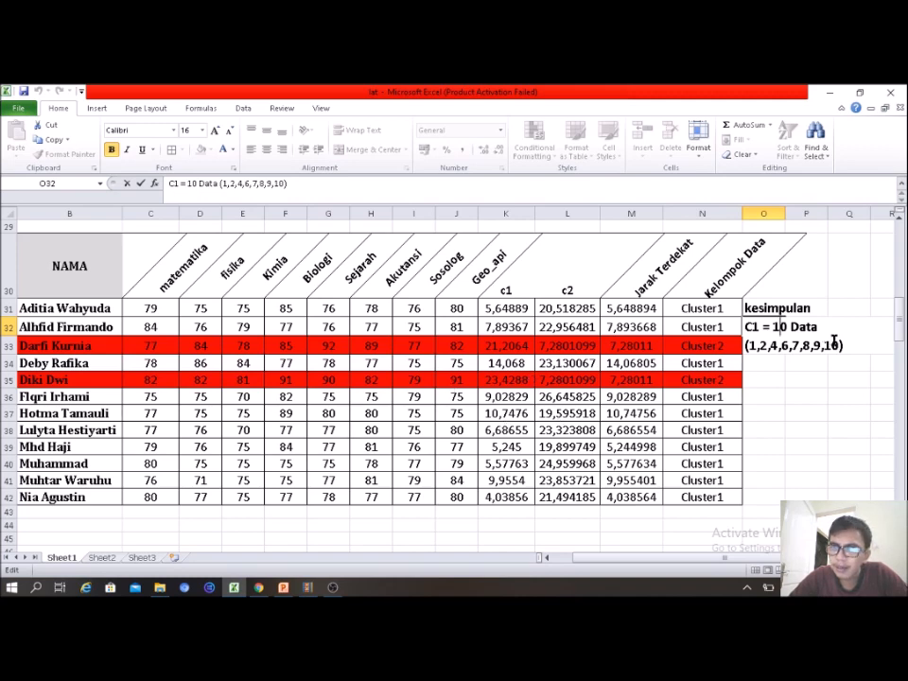
{"action": "type", "text": ",11,12"}
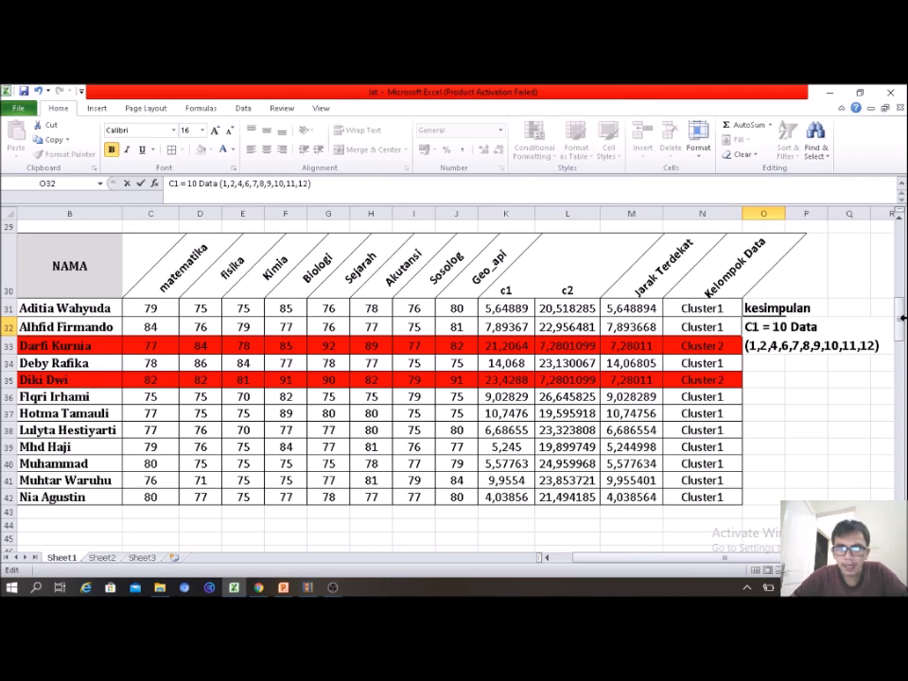
{"action": "left_click_drag", "start_coordinate": [709, 564], "coordinate": [648, 565]}
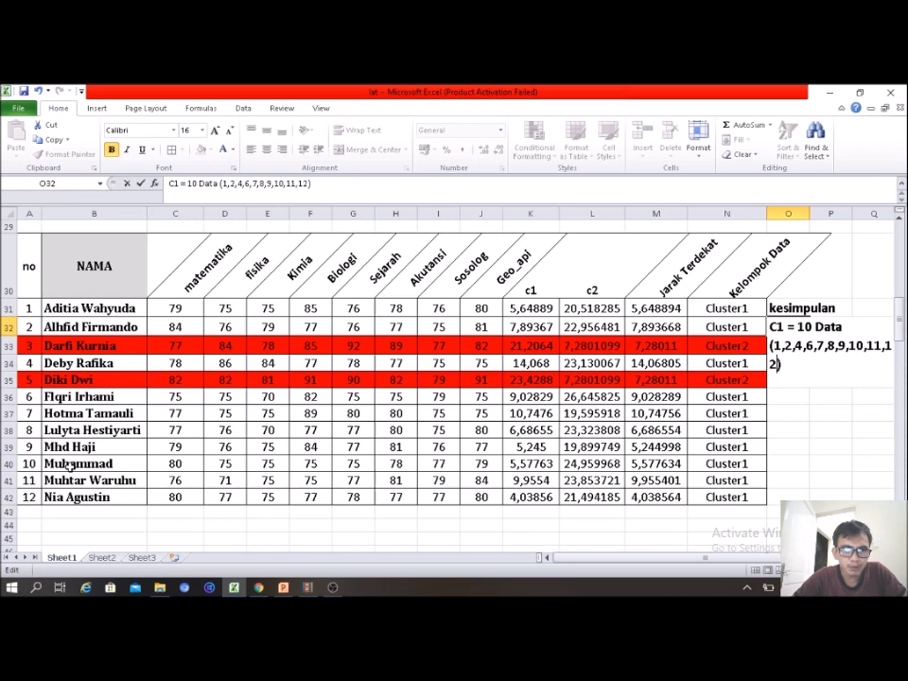
Step: Append ",11,12" to the list of C1 data numbers in L23 of the first iteration's conclusion
{"action": "left_click_drag", "start_coordinate": [900, 321], "coordinate": [898, 285]}
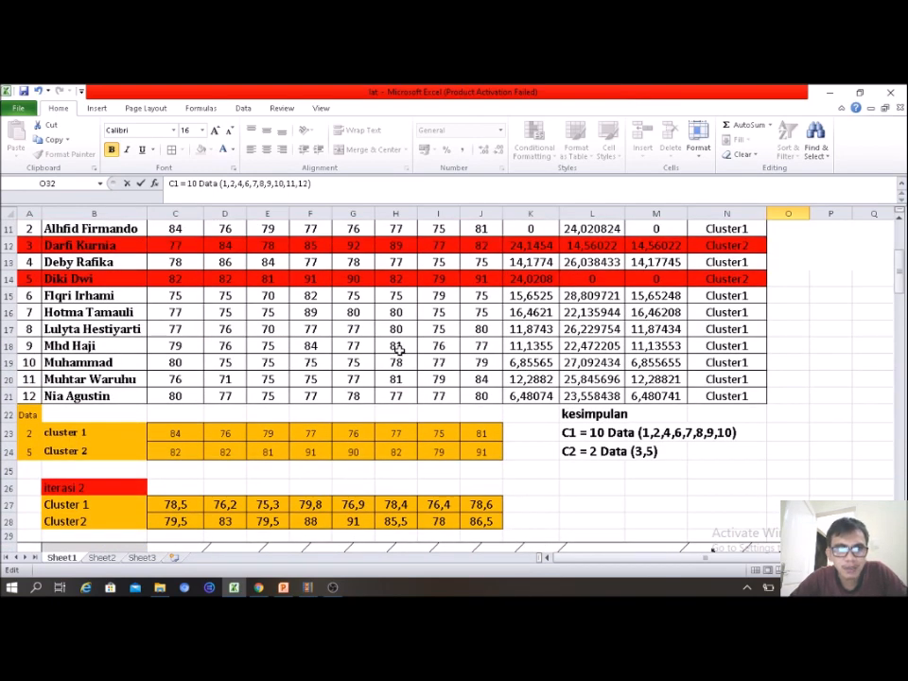
{"action": "left_click", "coordinate": [576, 428]}
{"action": "double_click", "coordinate": [577, 428]}
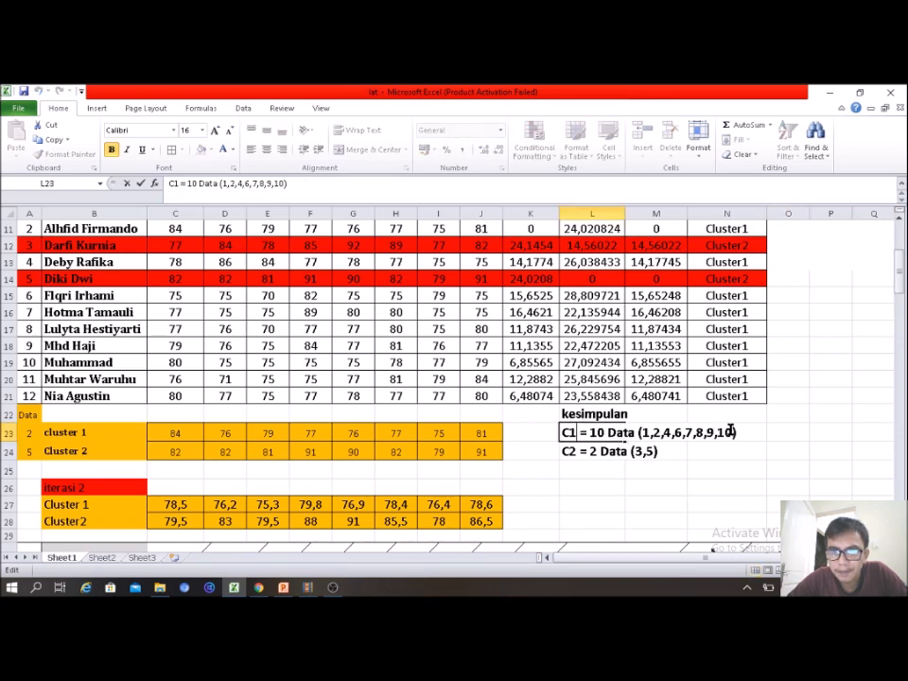
{"action": "type", "text": ",11,12"}
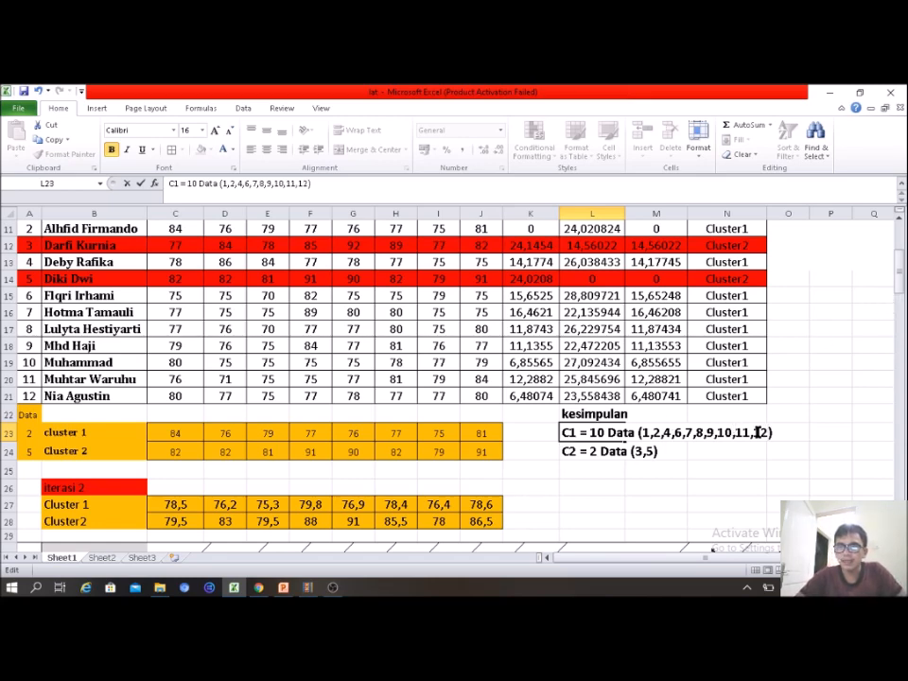
{"action": "left_click_drag", "start_coordinate": [898, 269], "coordinate": [898, 301]}
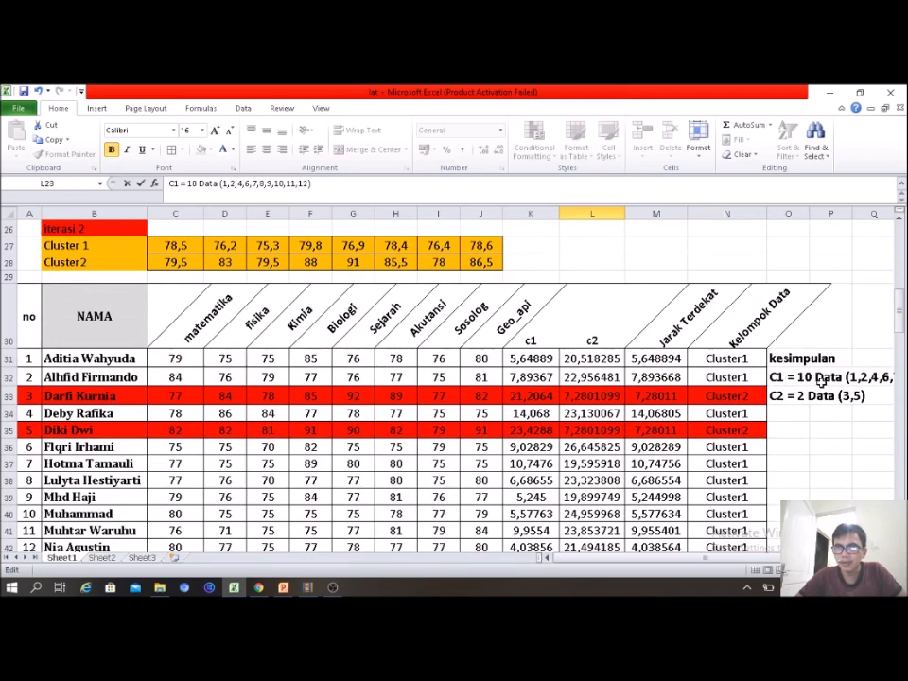
{"action": "left_click", "coordinate": [821, 378]}
{"action": "double_click", "coordinate": [782, 377]}
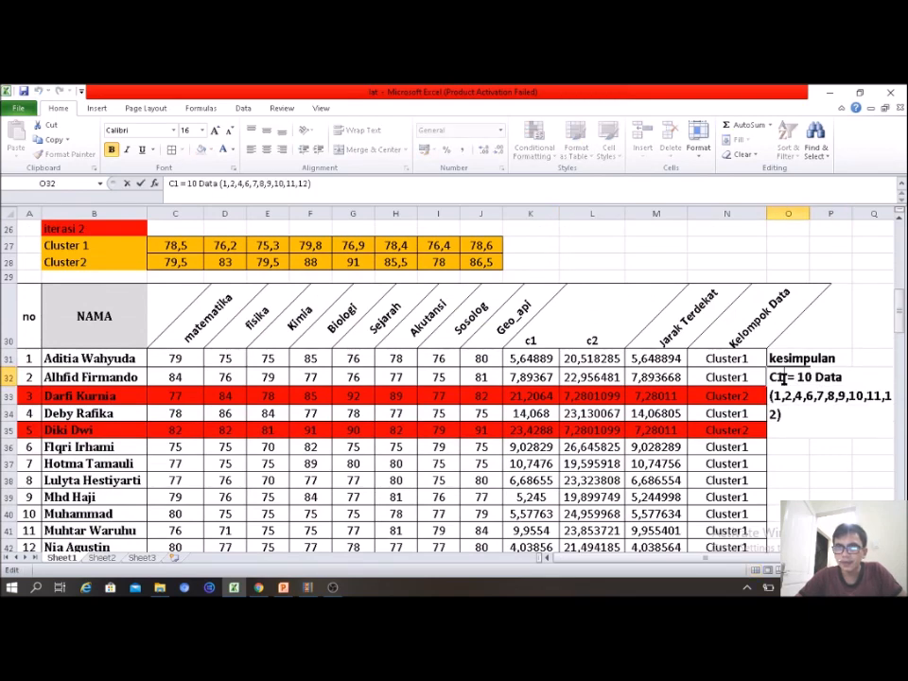
{"action": "left_click", "coordinate": [800, 444]}
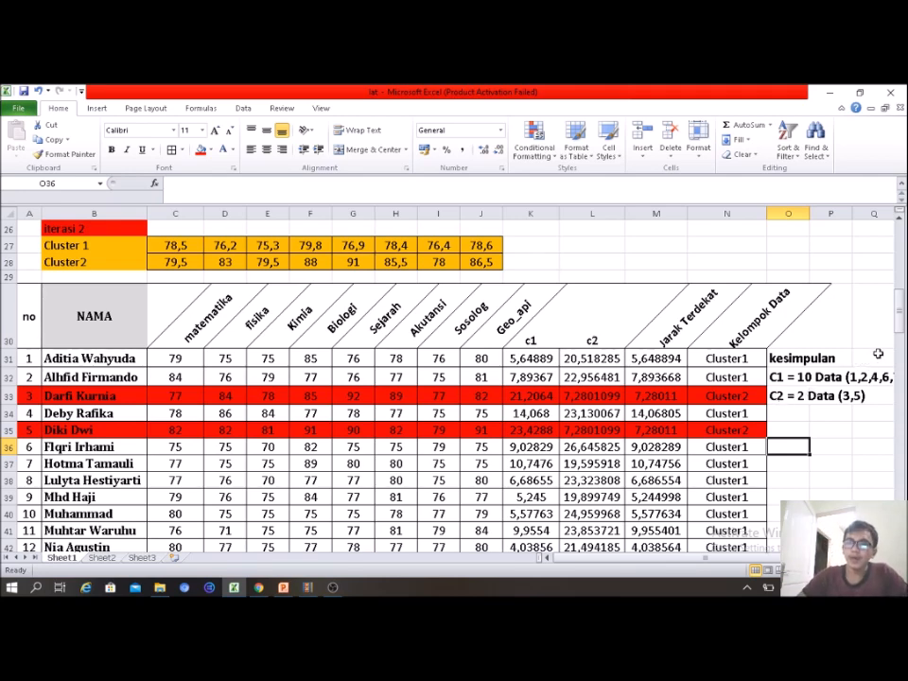
{"action": "scroll", "coordinate": [829, 481], "scroll_direction": "up", "scroll_amount": 1}
{"action": "left_click", "coordinate": [830, 482]}
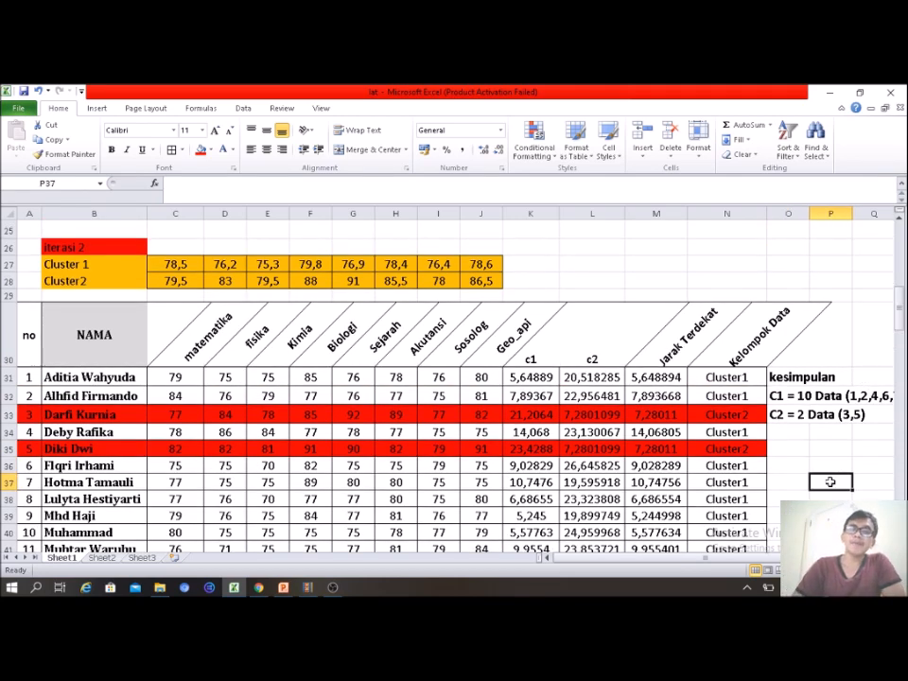